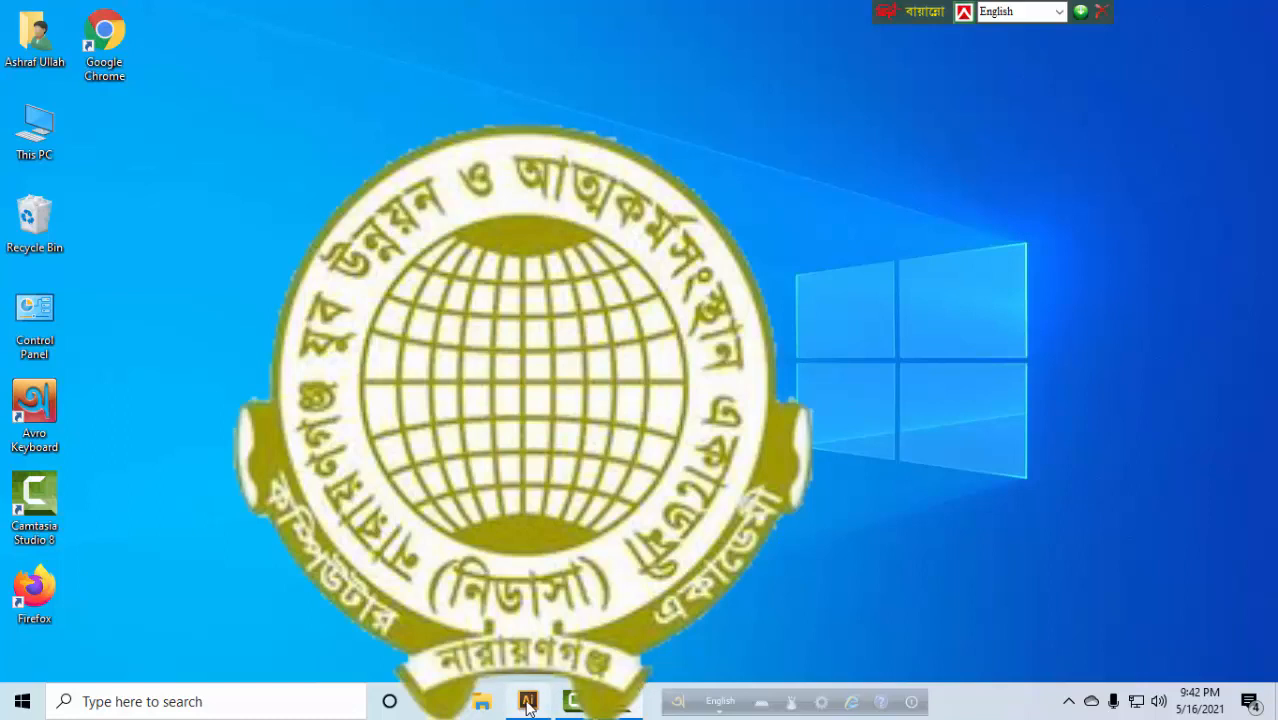
# Step: Switch to Illustrator and create a new CMYK document
pyautogui.click(528, 703)
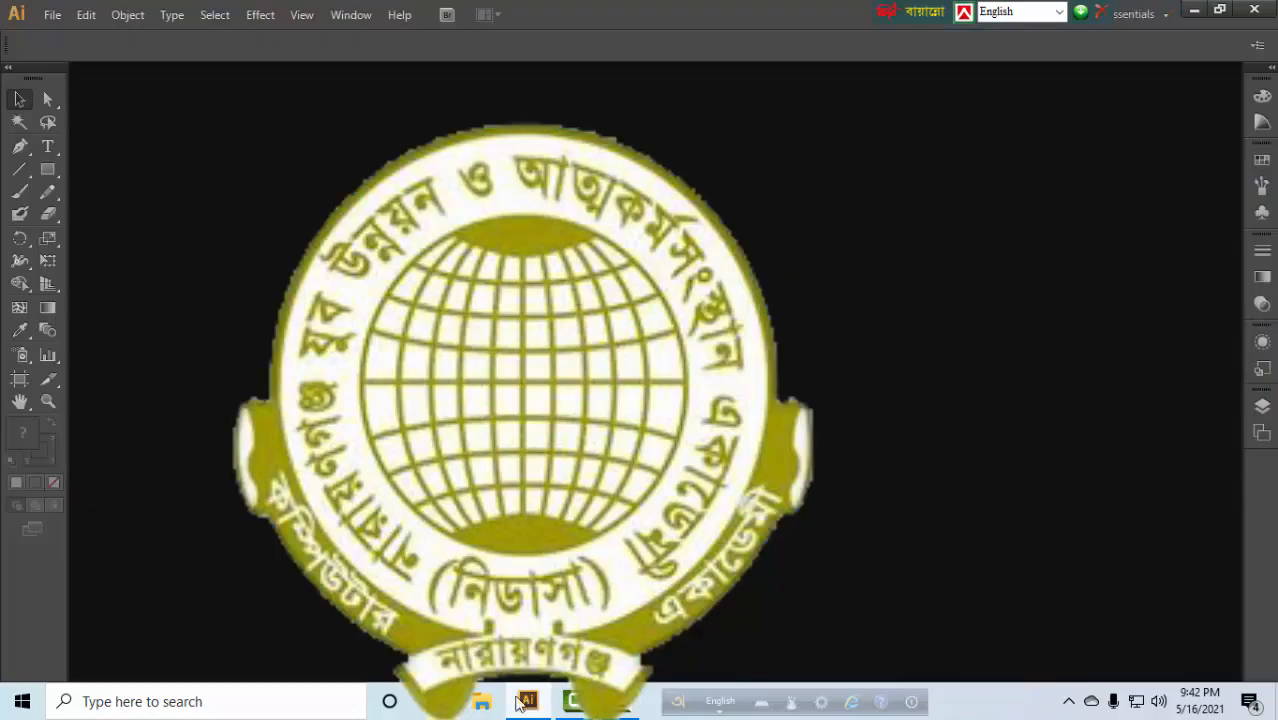
pyautogui.click(52, 15)
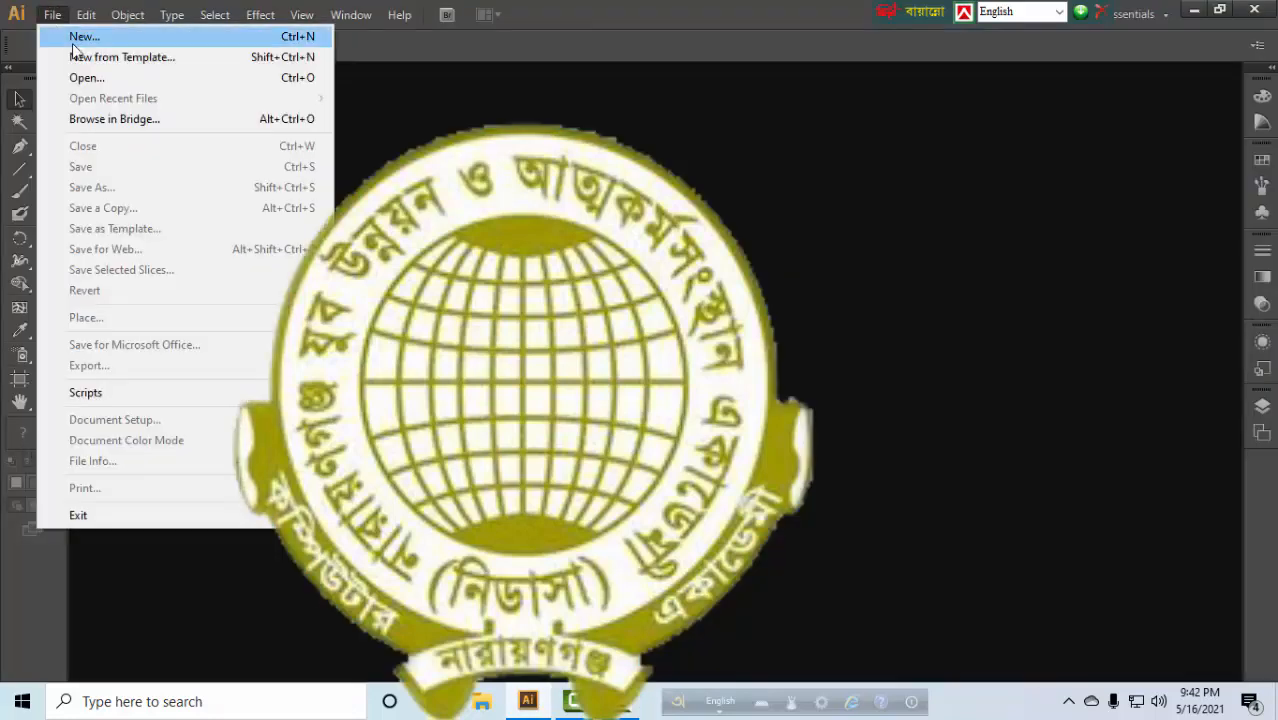
pyautogui.click(85, 39)
pyautogui.click(740, 517)
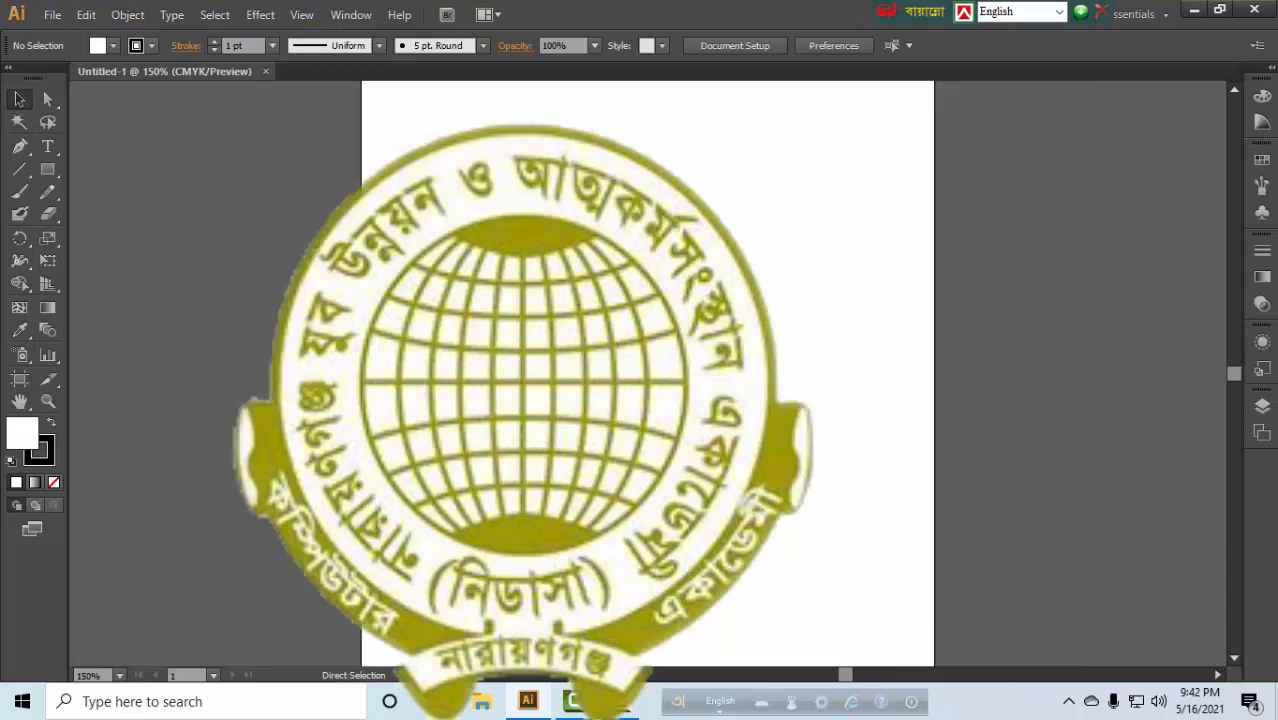
# Step: Set the fill to none, keeping the black 1 pt stroke for drawing outlines
pyautogui.hotkey('ctrl', '+')
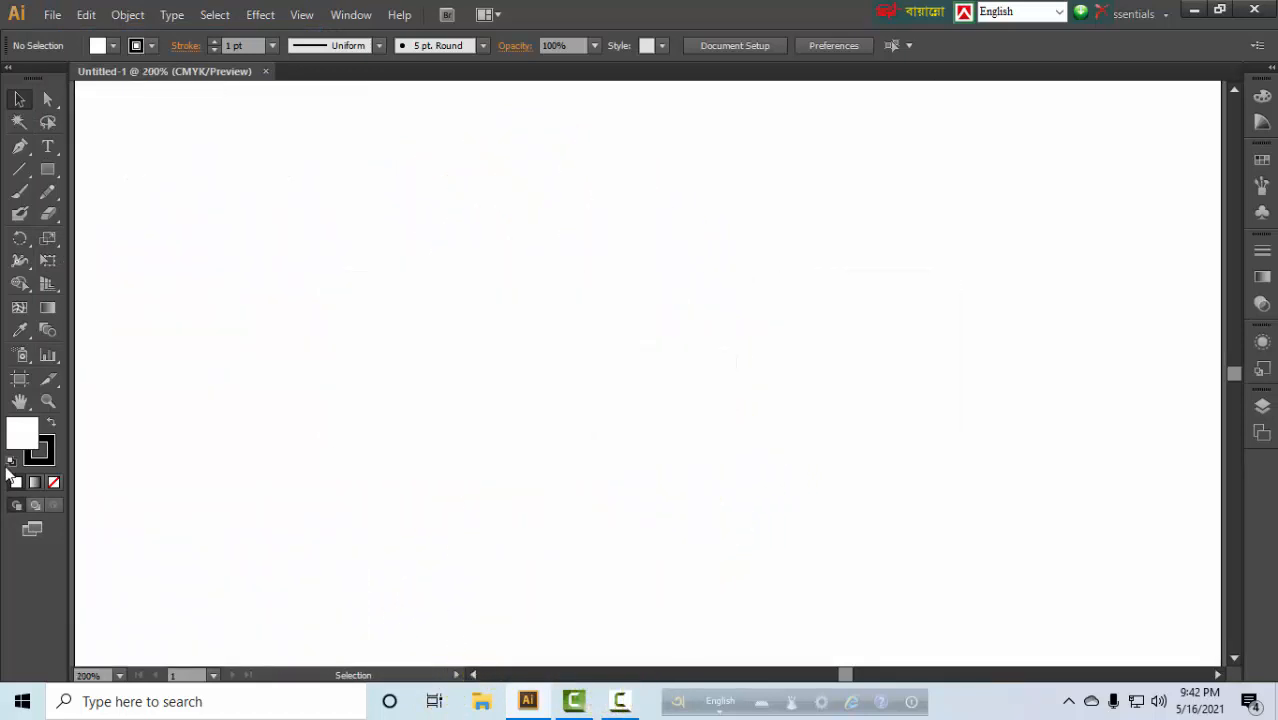
pyautogui.click(15, 432)
pyautogui.click(53, 482)
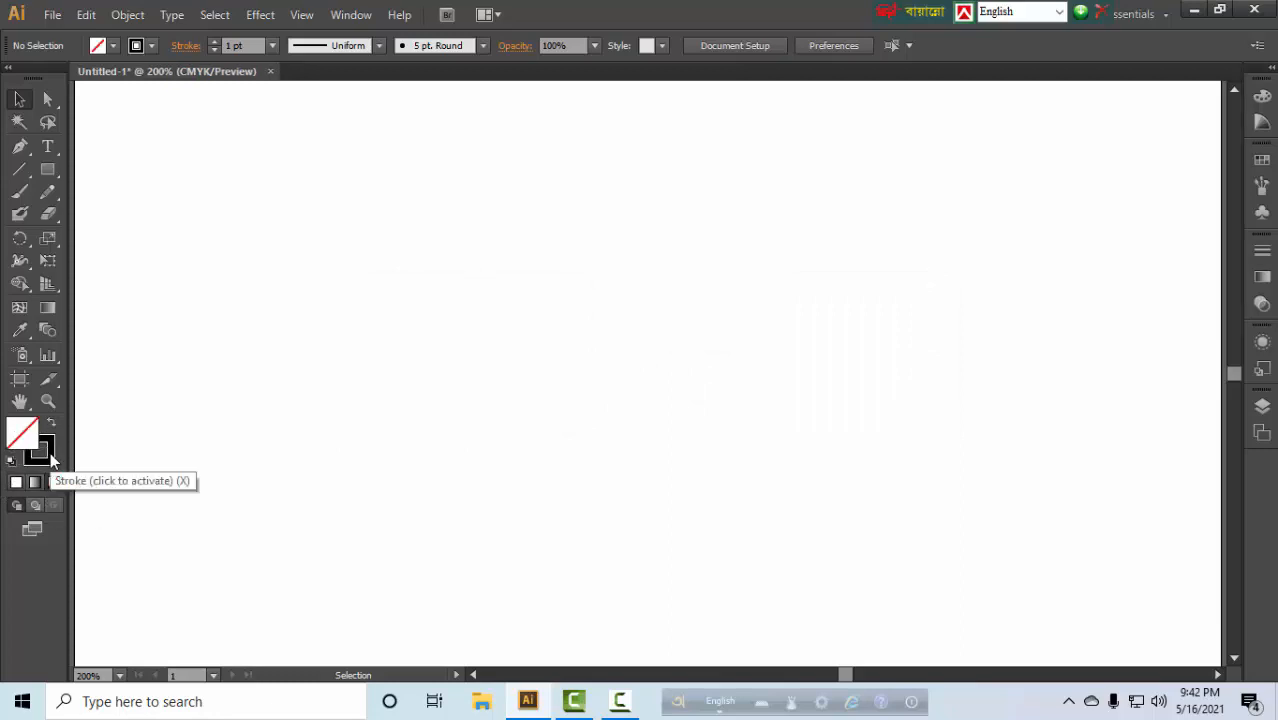
# Step: Draw the leaf's narrow central vein with the Pen tool as two curves meeting in a sharp upper tip
pyautogui.click(21, 150)
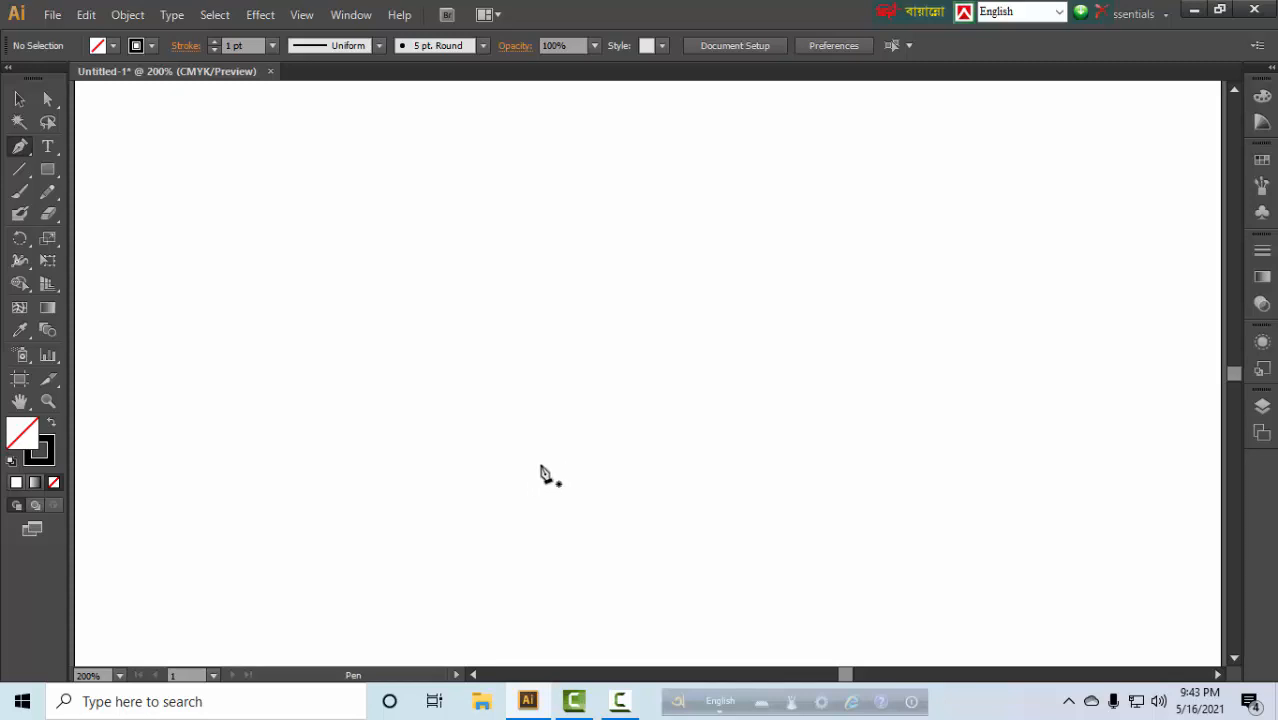
pyautogui.click(538, 478)
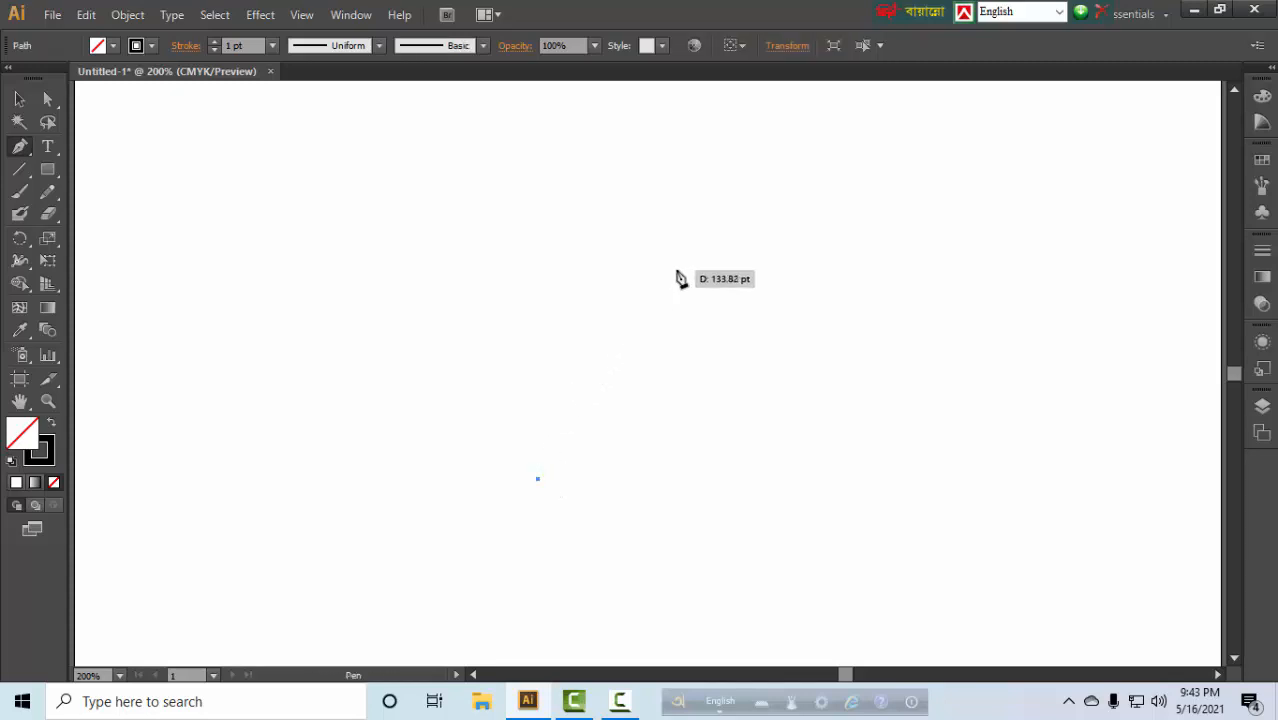
pyautogui.moveTo(676, 261)
pyautogui.mouseDown()
pyautogui.moveTo(762, 218)
pyautogui.moveTo(808, 168)
pyautogui.mouseUp()
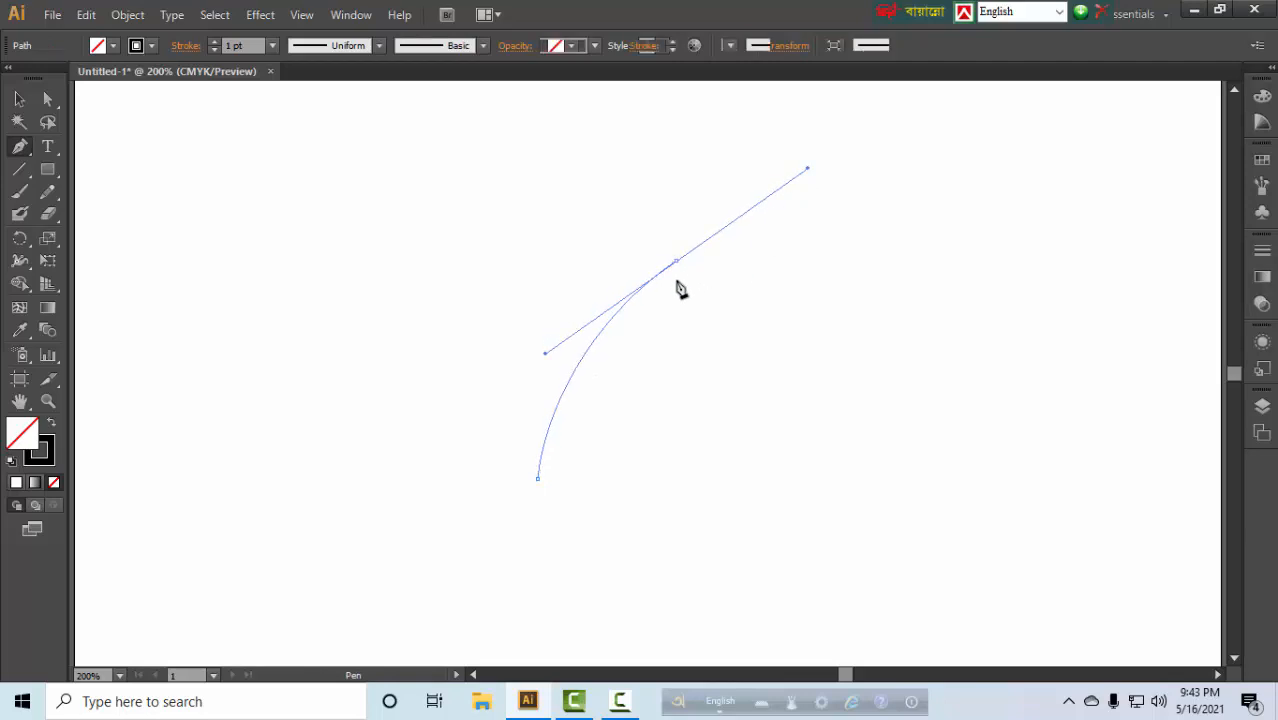
pyautogui.click(678, 262)
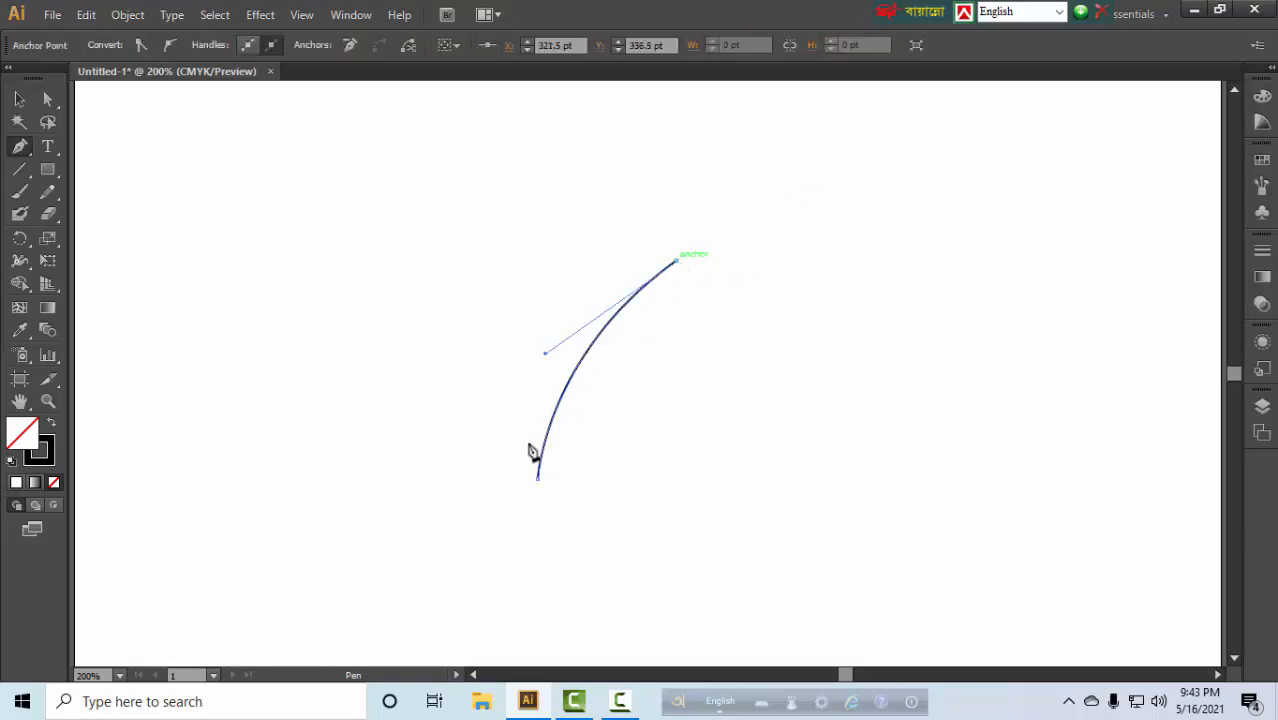
pyautogui.moveTo(514, 448); pyautogui.dragTo(459, 589)
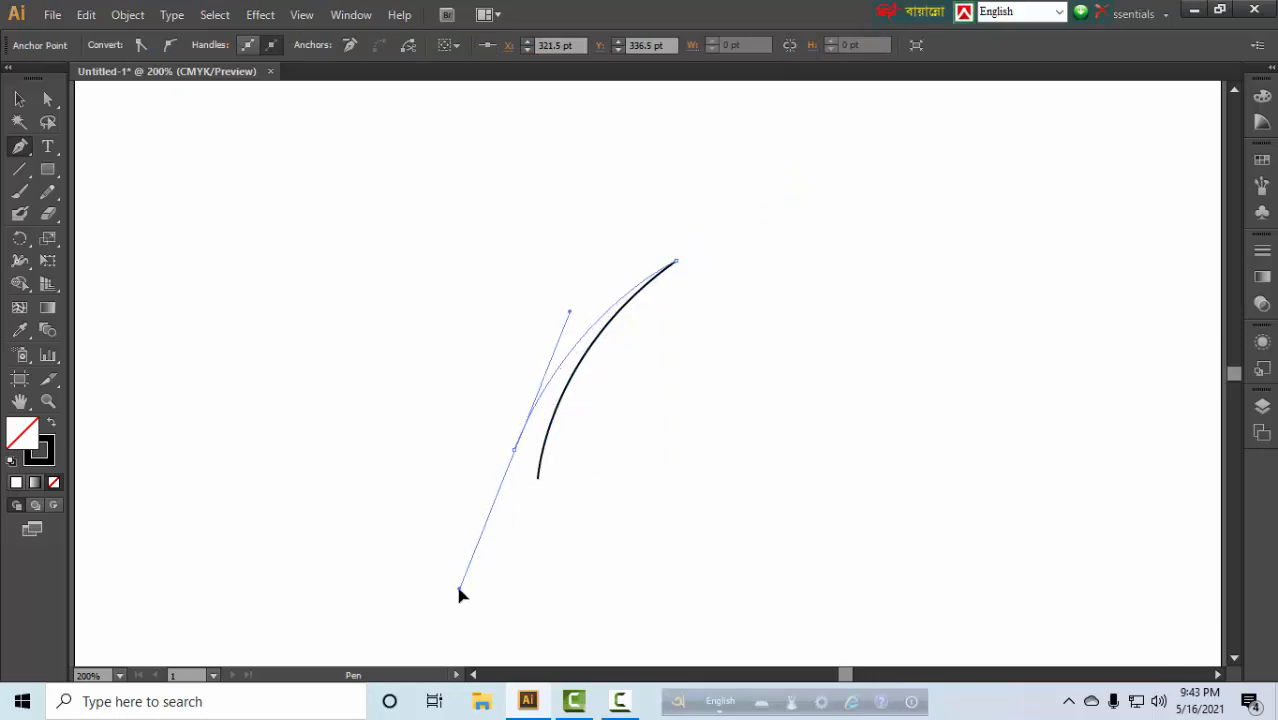
pyautogui.click(514, 450)
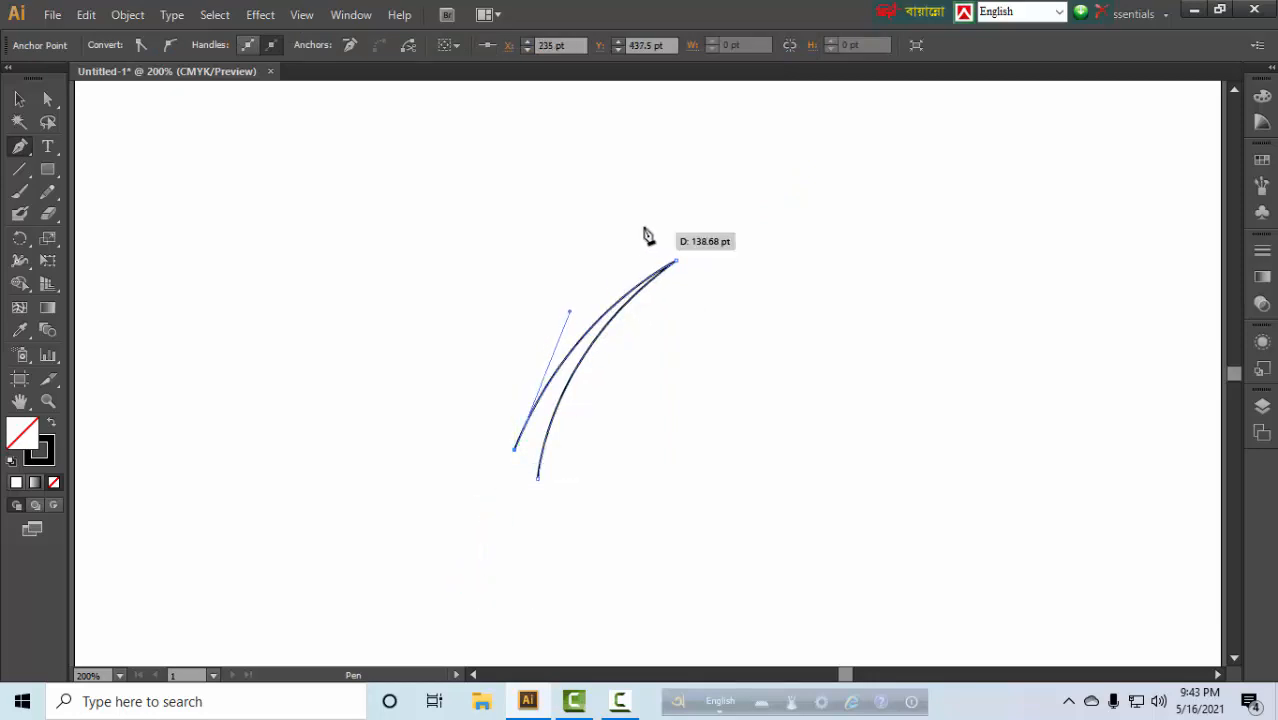
# Step: Continue the path from the vein's lower left end along the leaf's curved upper edge to a pointed right tip
pyautogui.moveTo(650, 202); pyautogui.dragTo(695, 520)
pyautogui.moveTo(648, 665)
pyautogui.mouseDown()
pyautogui.moveTo(653, 528)
pyautogui.moveTo(762, 285)
pyautogui.moveTo(843, 285)
pyautogui.moveTo(881, 268)
pyautogui.moveTo(830, 289)
pyautogui.mouseUp()
pyautogui.moveTo(670, 419); pyautogui.dragTo(647, 268)
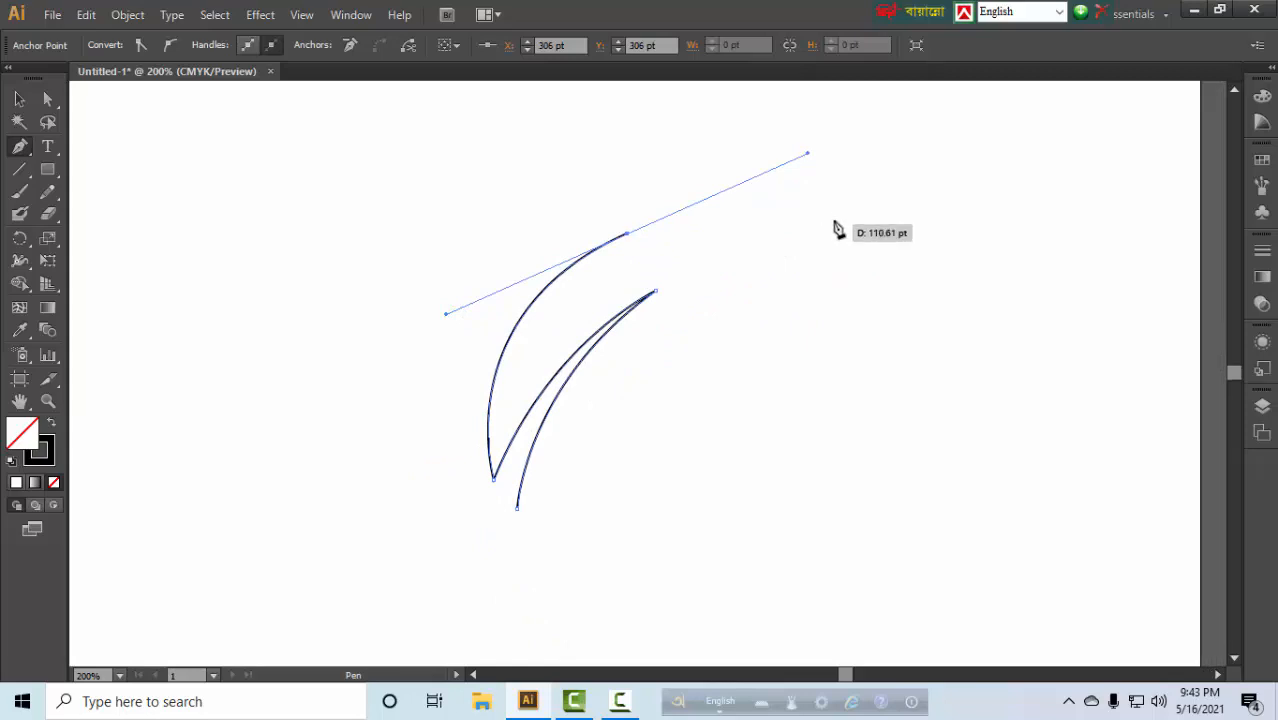
pyautogui.moveTo(822, 213); pyautogui.dragTo(867, 217)
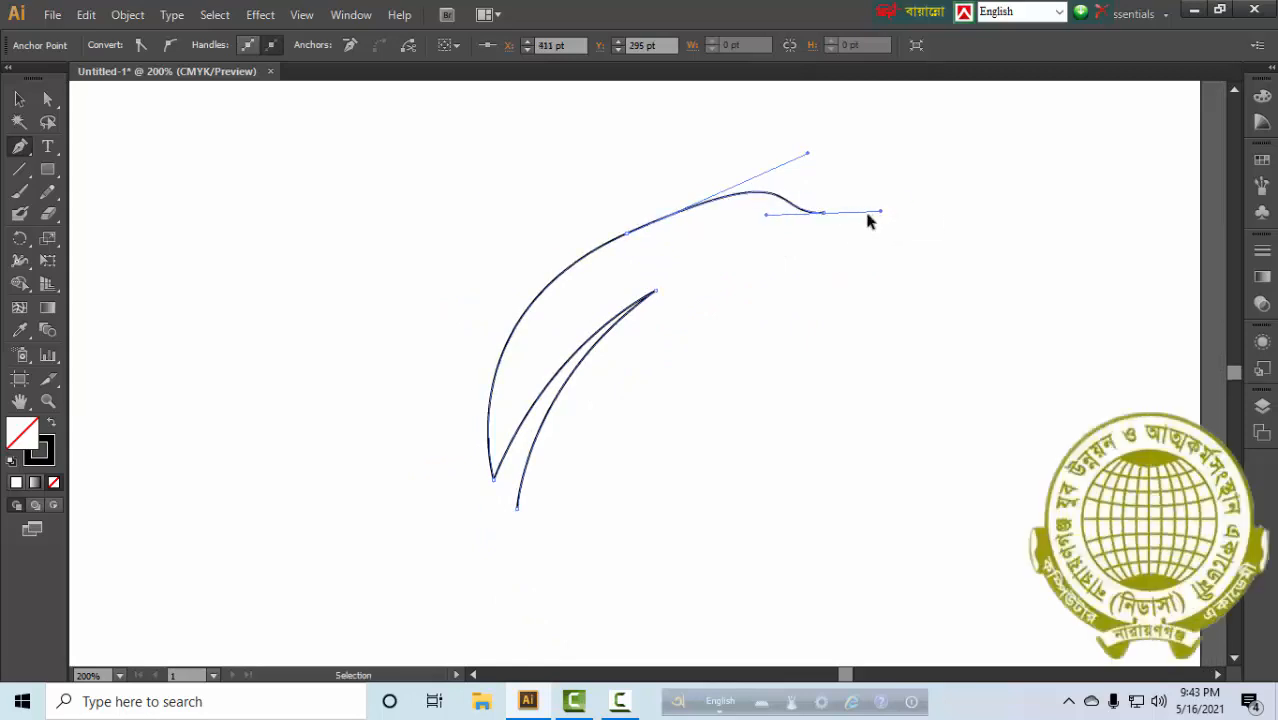
pyautogui.hotkey('ctrl', 'z')
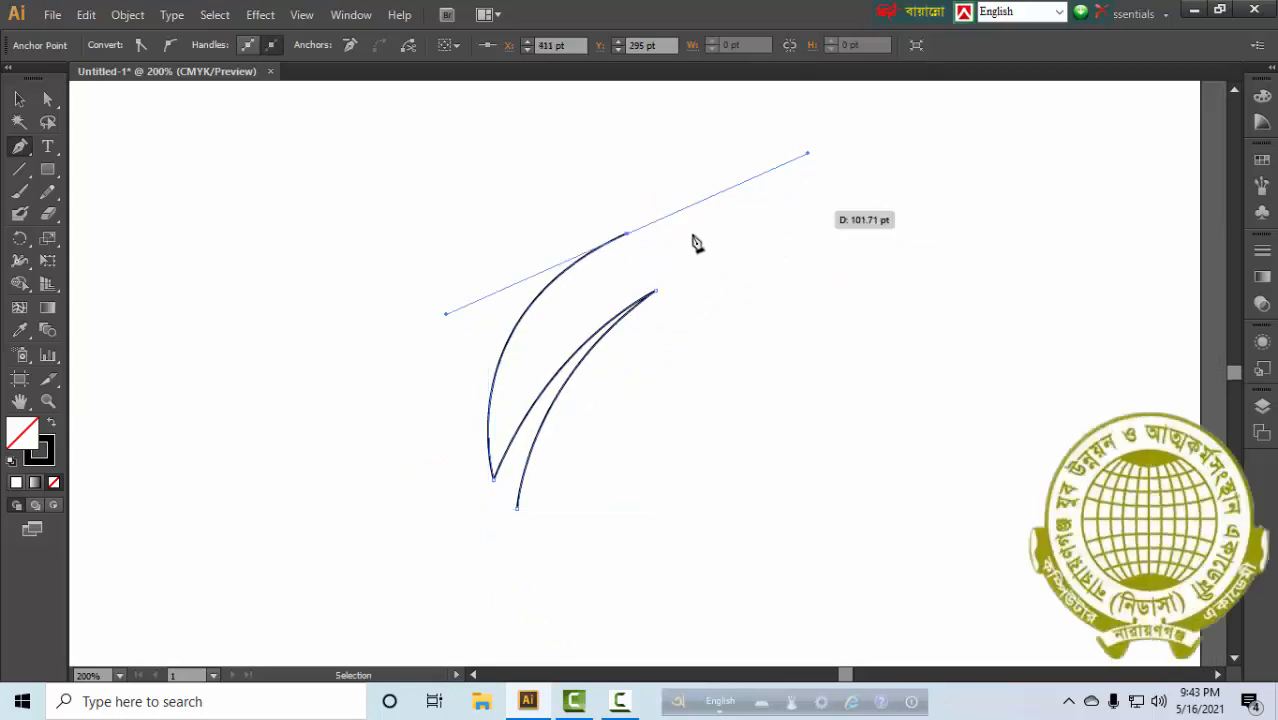
pyautogui.click(628, 238)
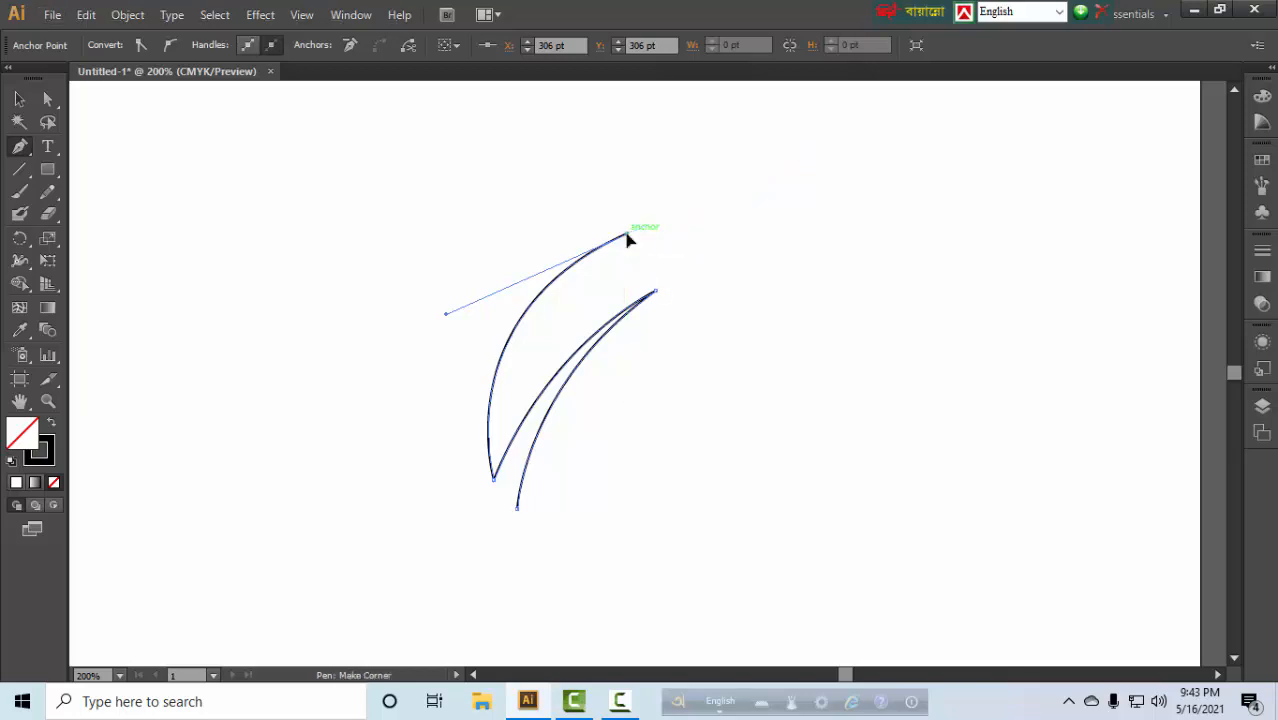
pyautogui.moveTo(817, 214); pyautogui.dragTo(947, 227)
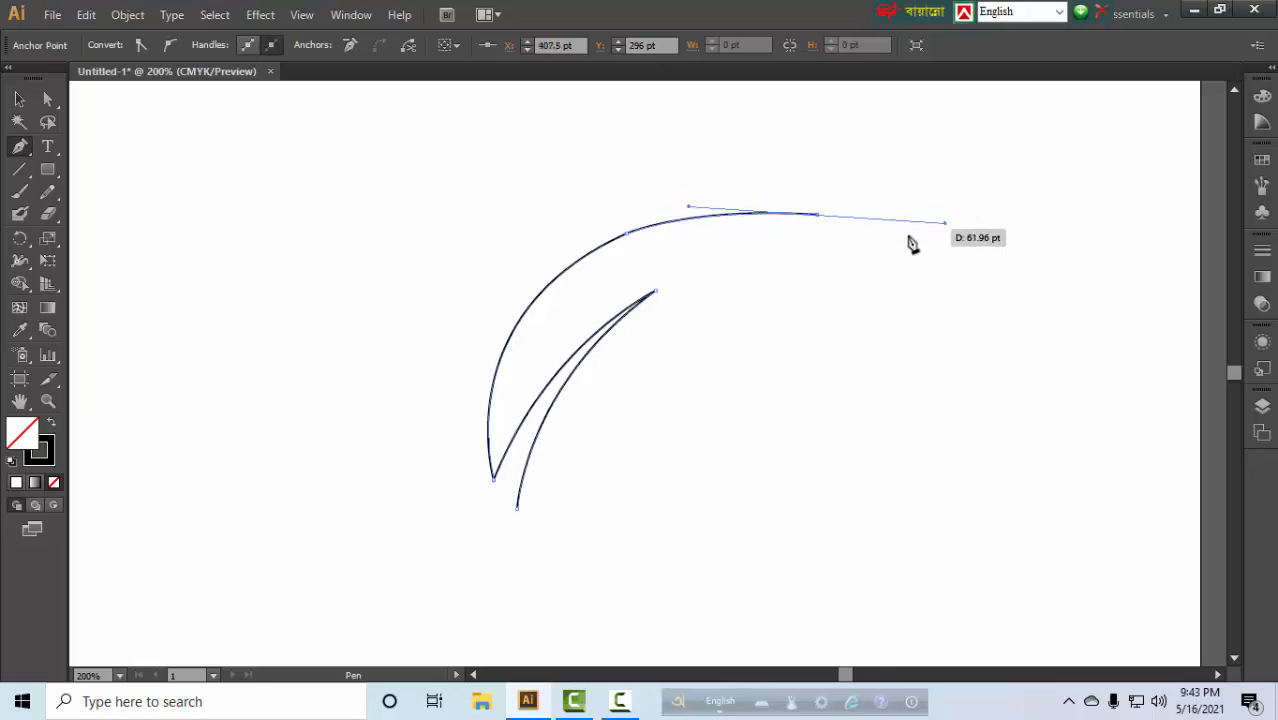
pyautogui.click(818, 220)
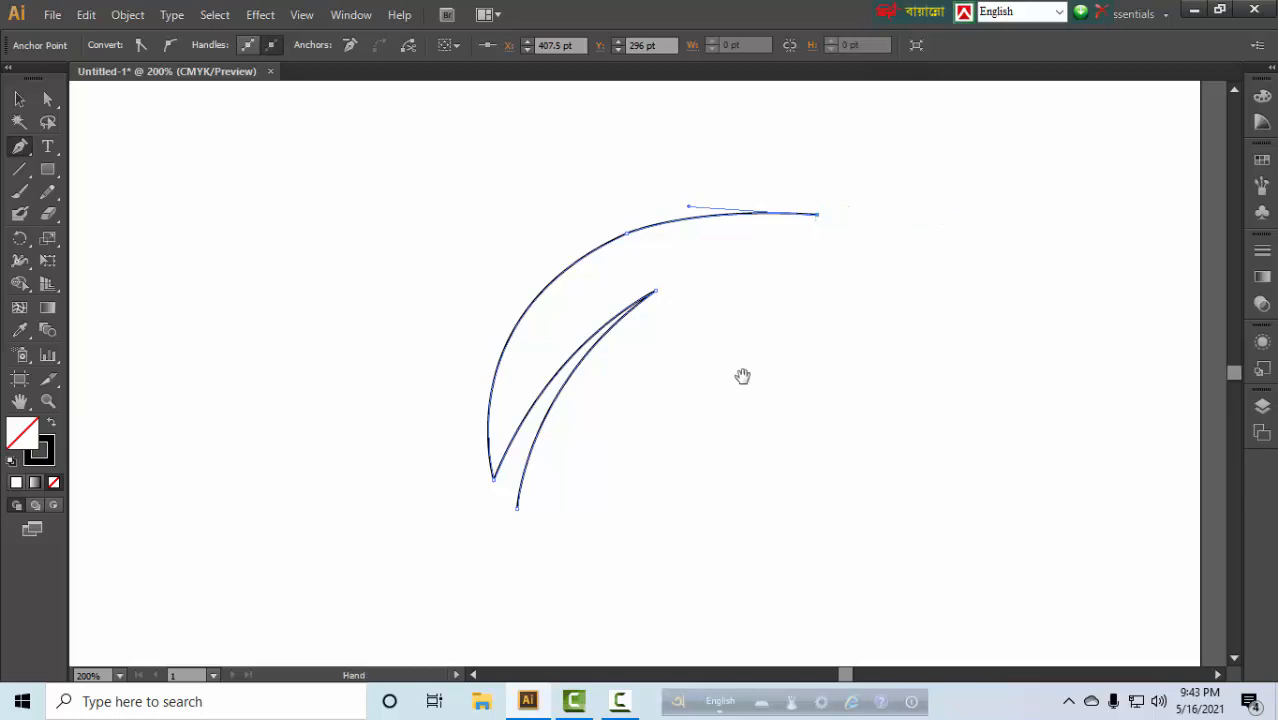
# Step: Continue the outline from the leaf tip down the S-curved right edge and round the bottom to the stem
pyautogui.moveTo(742, 374); pyautogui.dragTo(688, 463)
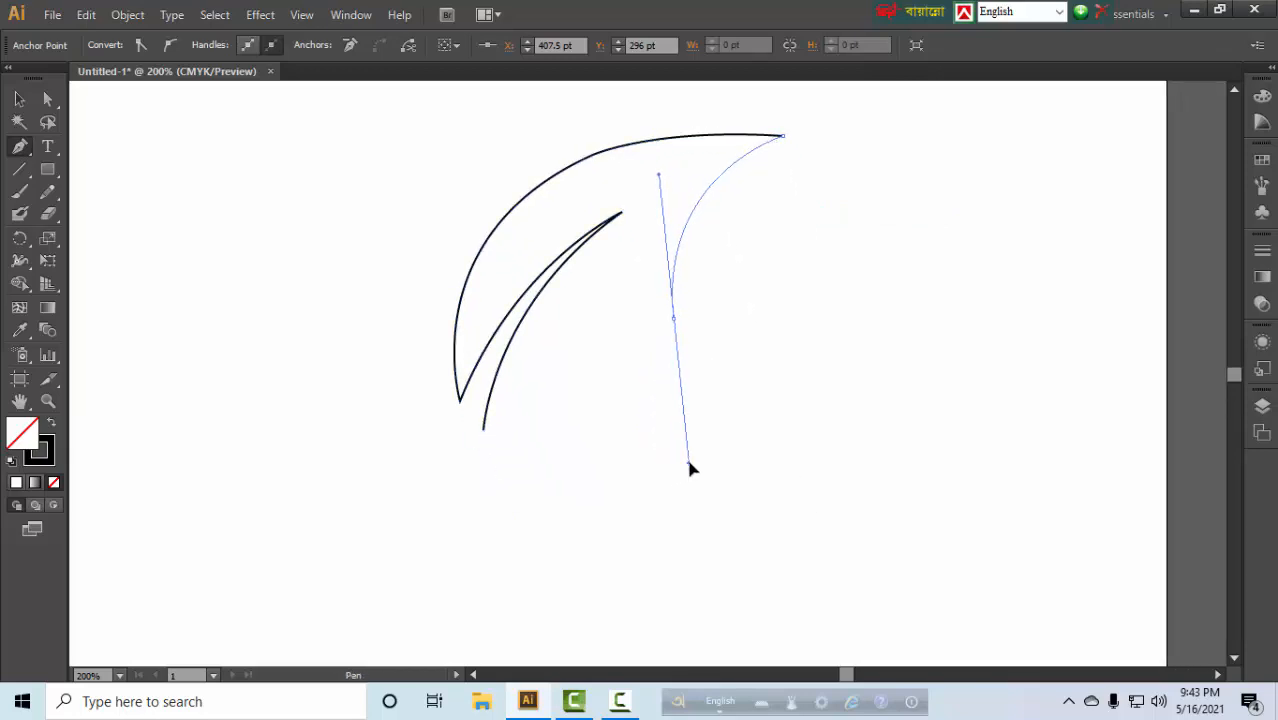
pyautogui.click(674, 321)
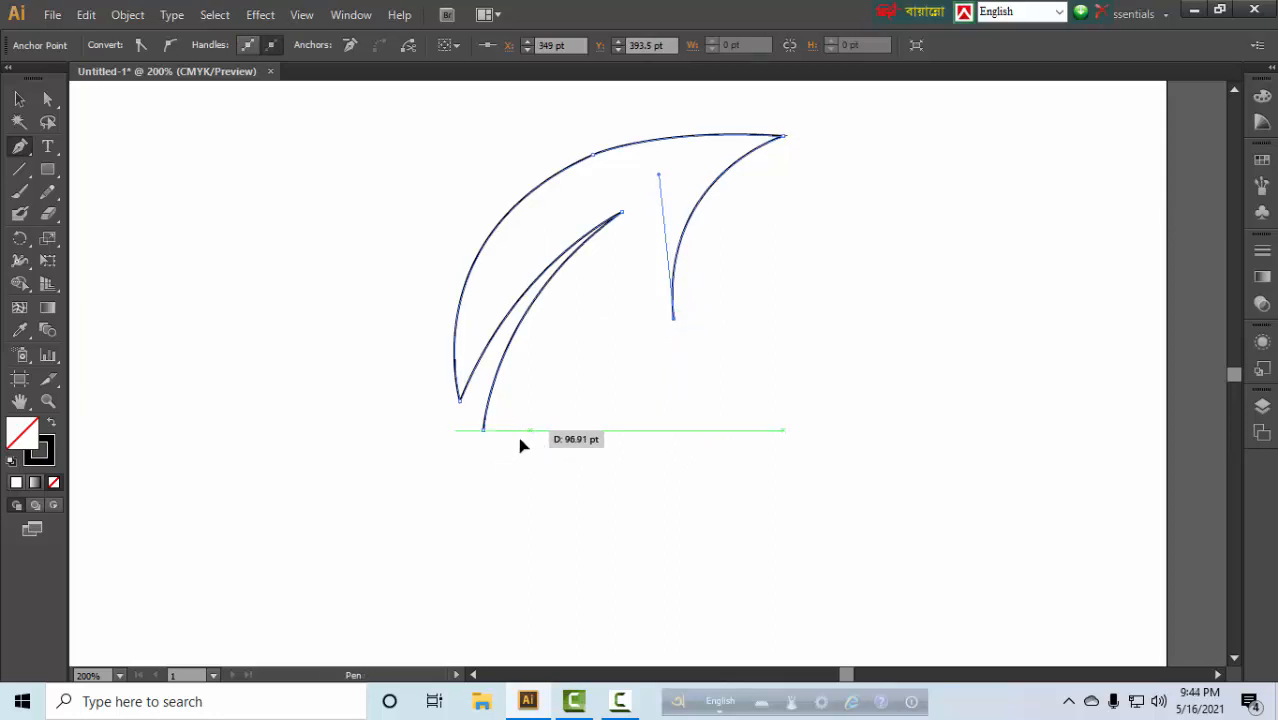
pyautogui.moveTo(530, 430); pyautogui.dragTo(366, 430)
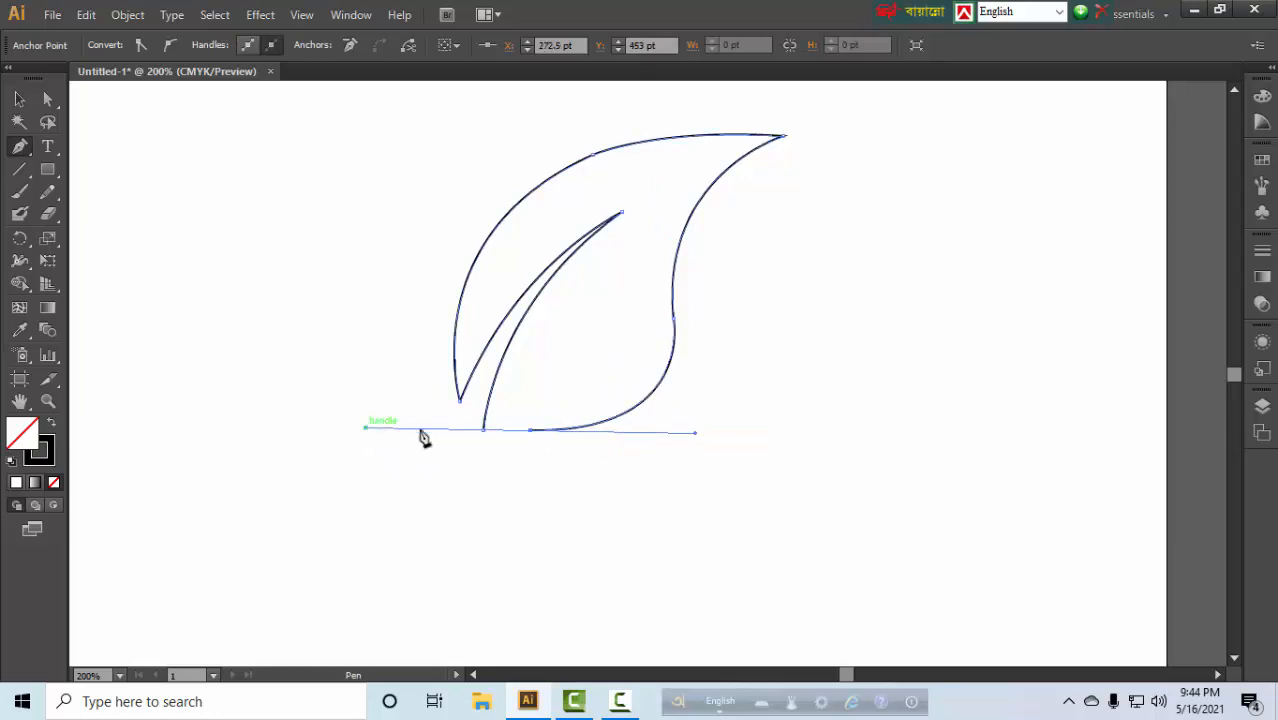
pyautogui.click(530, 431)
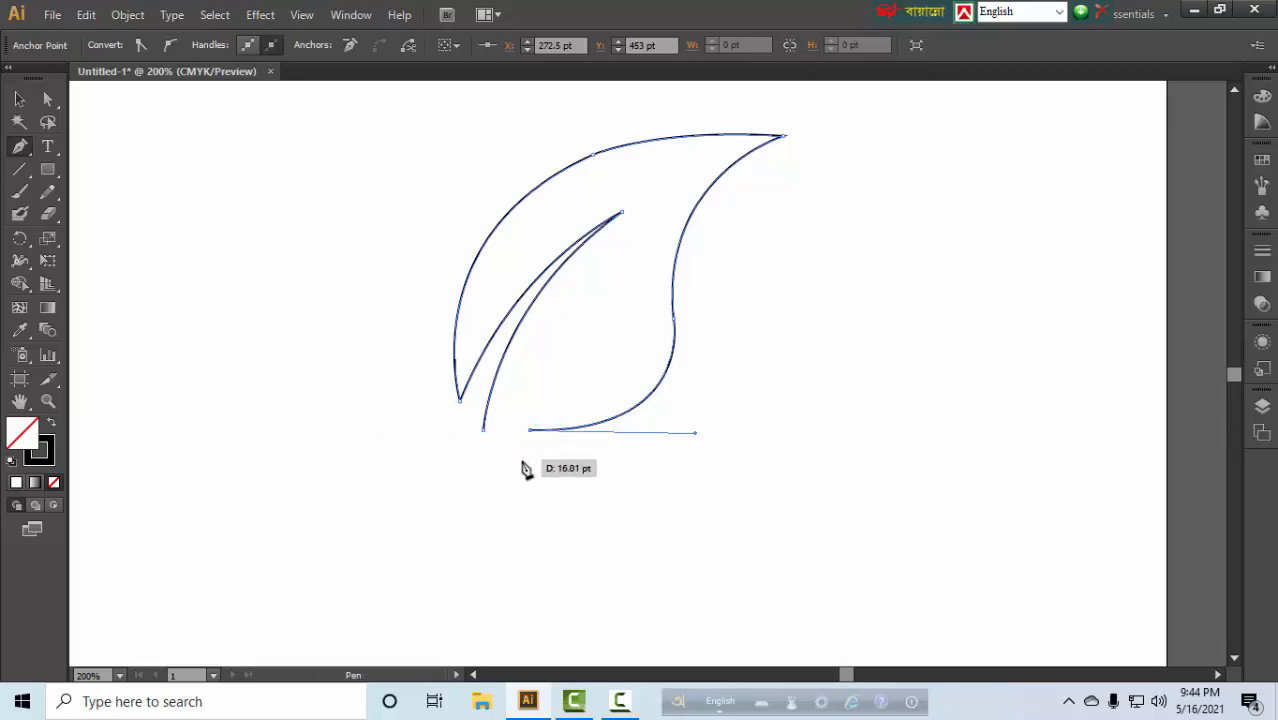
# Step: Draw a short straight-sided stem and close the path at the vein's starting point
pyautogui.click(523, 462)
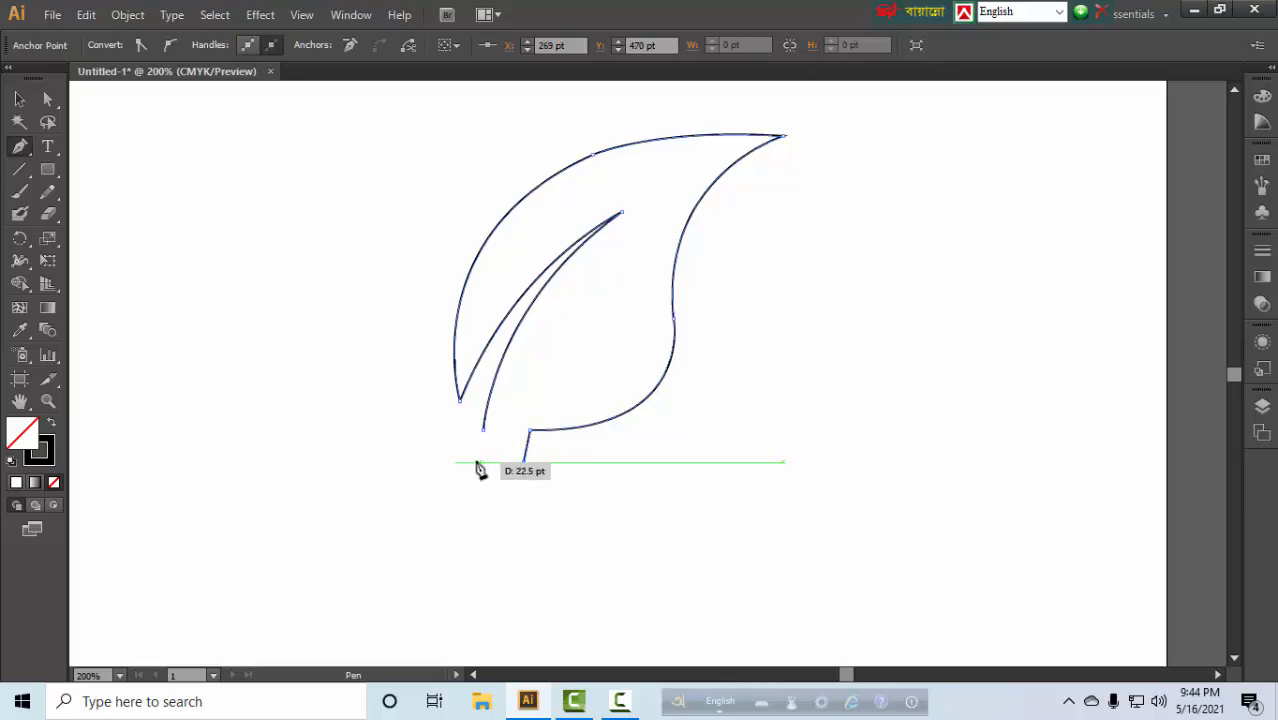
pyautogui.click(476, 462)
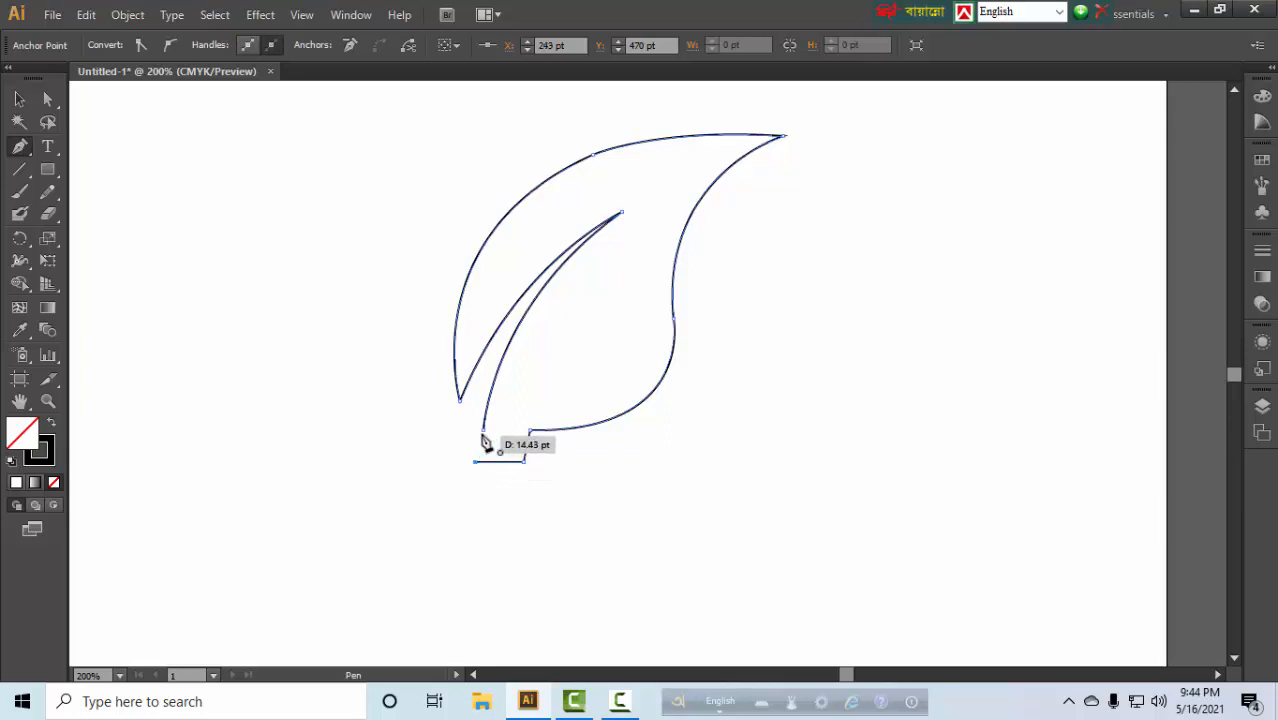
pyautogui.click(483, 431)
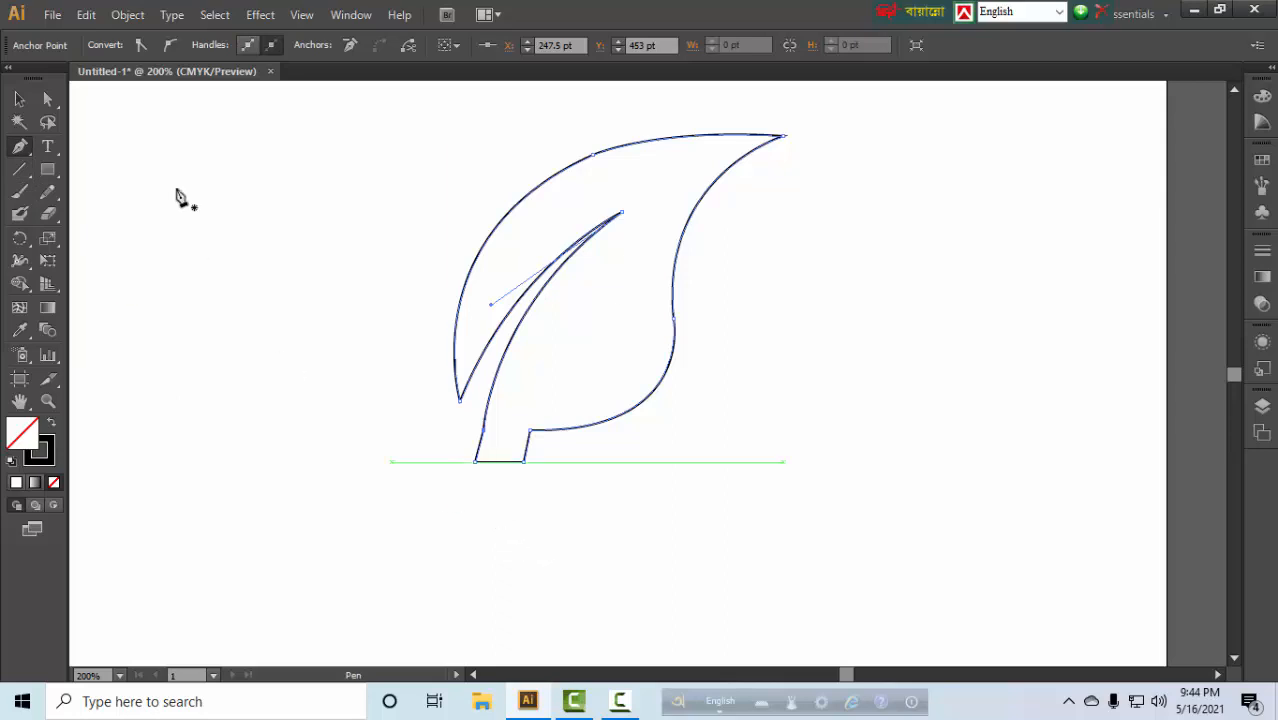
# Step: Narrow the stem by moving its corner anchor points with the Direct Selection tool
pyautogui.click(50, 99)
pyautogui.moveTo(476, 464); pyautogui.dragTo(481, 466)
pyautogui.click(534, 437)
pyautogui.click(530, 431)
pyautogui.click(529, 437)
pyautogui.moveTo(530, 431); pyautogui.dragTo(515, 465)
pyautogui.click(527, 468)
pyautogui.click(523, 462)
pyautogui.click(514, 473)
pyautogui.click(524, 462)
pyautogui.click(510, 500)
# Step: Smooth the leaf's upper edge by adjusting the anchor point at the top of the arc and its handles
pyautogui.press('space')
pyautogui.moveTo(488, 113); pyautogui.dragTo(504, 194)
pyautogui.click(624, 234)
pyautogui.moveTo(673, 209)
pyautogui.mouseDown()
pyautogui.moveTo(656, 215)
pyautogui.moveTo(685, 208)
pyautogui.mouseUp()
pyautogui.click(775, 304)
pyautogui.click(668, 222)
pyautogui.click(769, 296)
pyautogui.click(668, 220)
pyautogui.click(786, 267)
pyautogui.click(677, 221)
# Step: Move the leaf's tip anchor further outward and raise its handle to round the upper edge
pyautogui.click(810, 240)
pyautogui.click(808, 232)
pyautogui.moveTo(802, 217); pyautogui.dragTo(845, 215)
pyautogui.moveTo(728, 213); pyautogui.dragTo(705, 198)
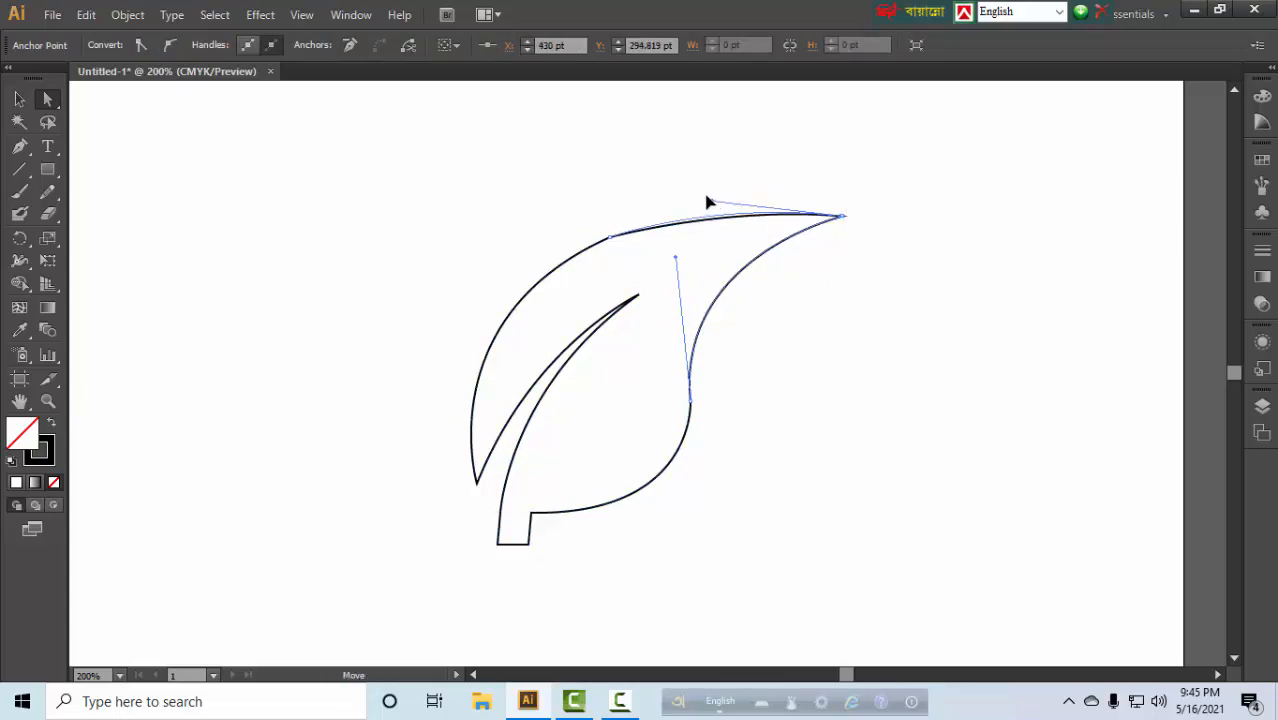
pyautogui.click(818, 318)
# Step: Reposition the right edge's middle anchor point and adjust the nearby handles to give the lower edge a fuller curve
pyautogui.press('space')
pyautogui.moveTo(662, 415); pyautogui.dragTo(699, 304)
pyautogui.click(670, 312)
pyautogui.click(756, 391)
pyautogui.click(692, 299)
pyautogui.moveTo(678, 157); pyautogui.dragTo(688, 129)
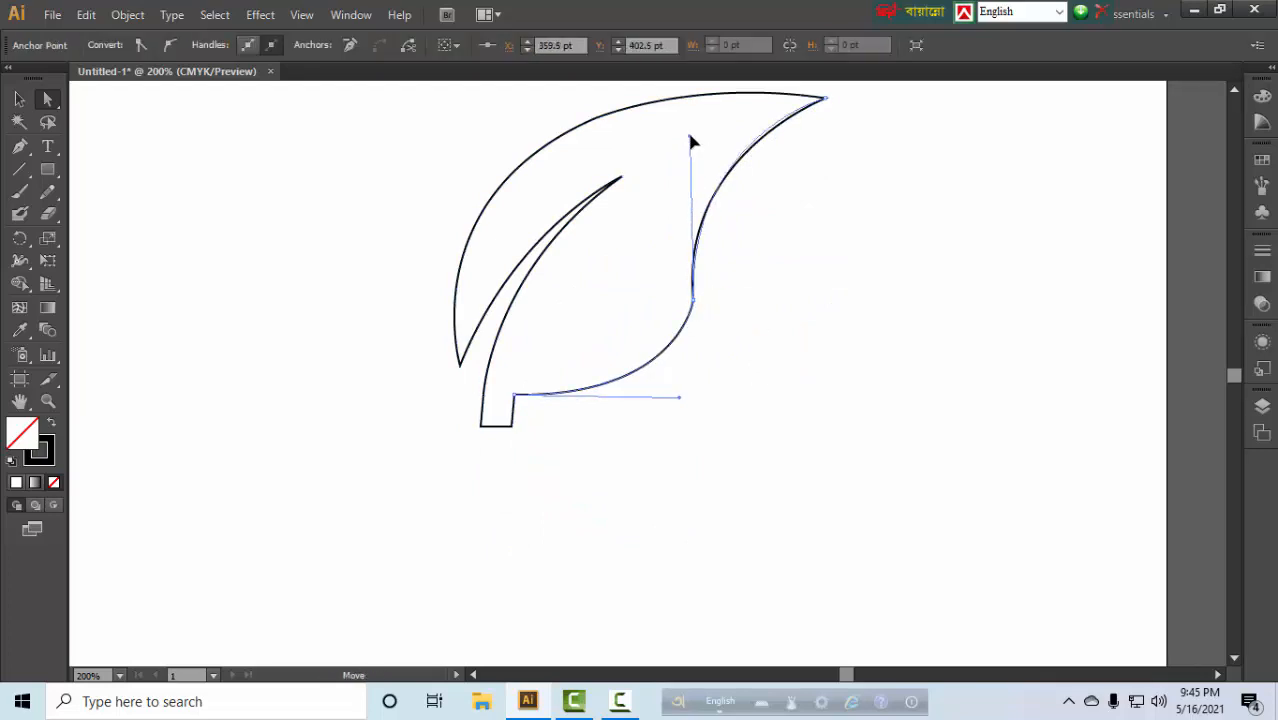
pyautogui.moveTo(679, 397); pyautogui.dragTo(694, 455)
pyautogui.click(788, 421)
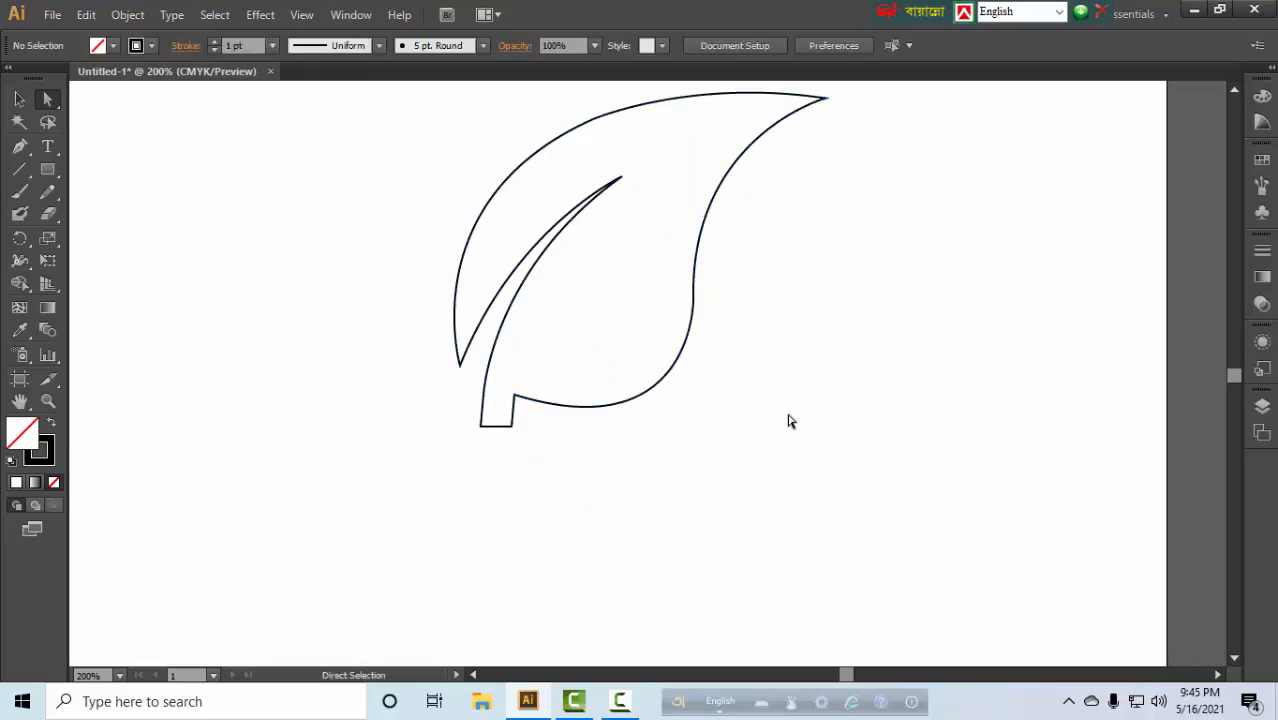
# Step: Extend the central vein's point toward the leaf tip and move the leaf's lower left corner closer to the stem
pyautogui.scroll(3, 720, 480)
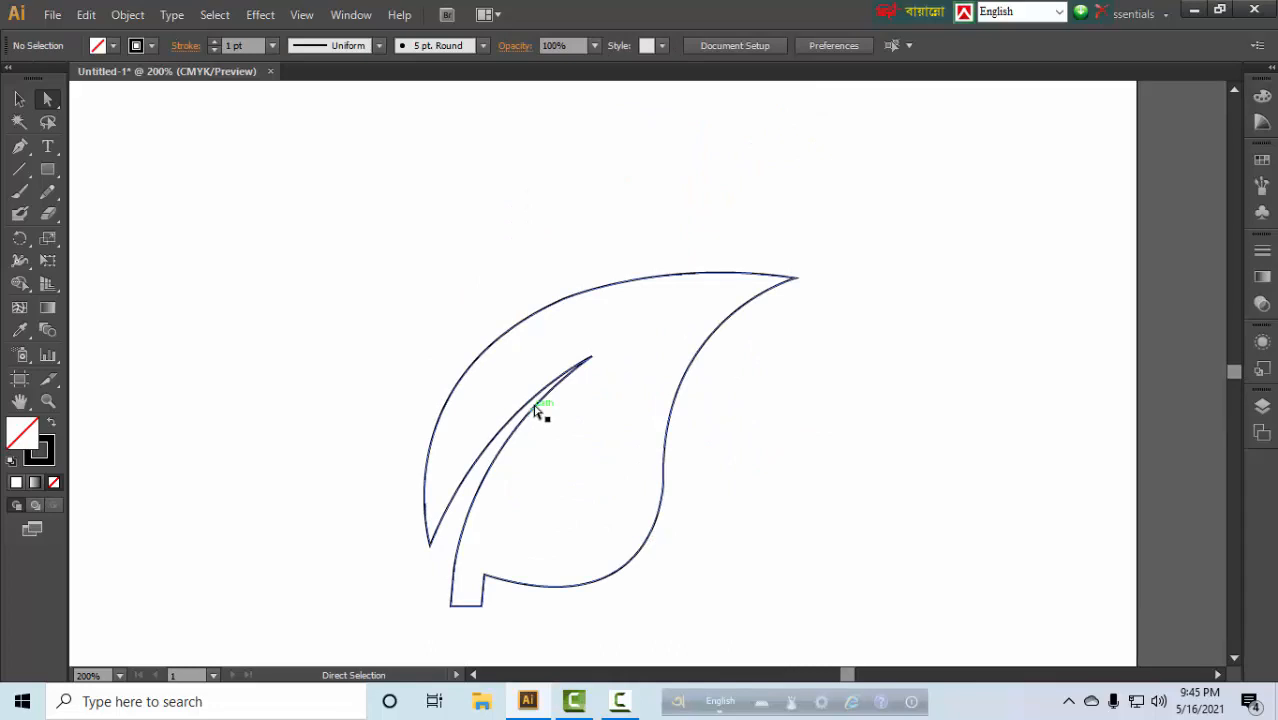
pyautogui.click(588, 361)
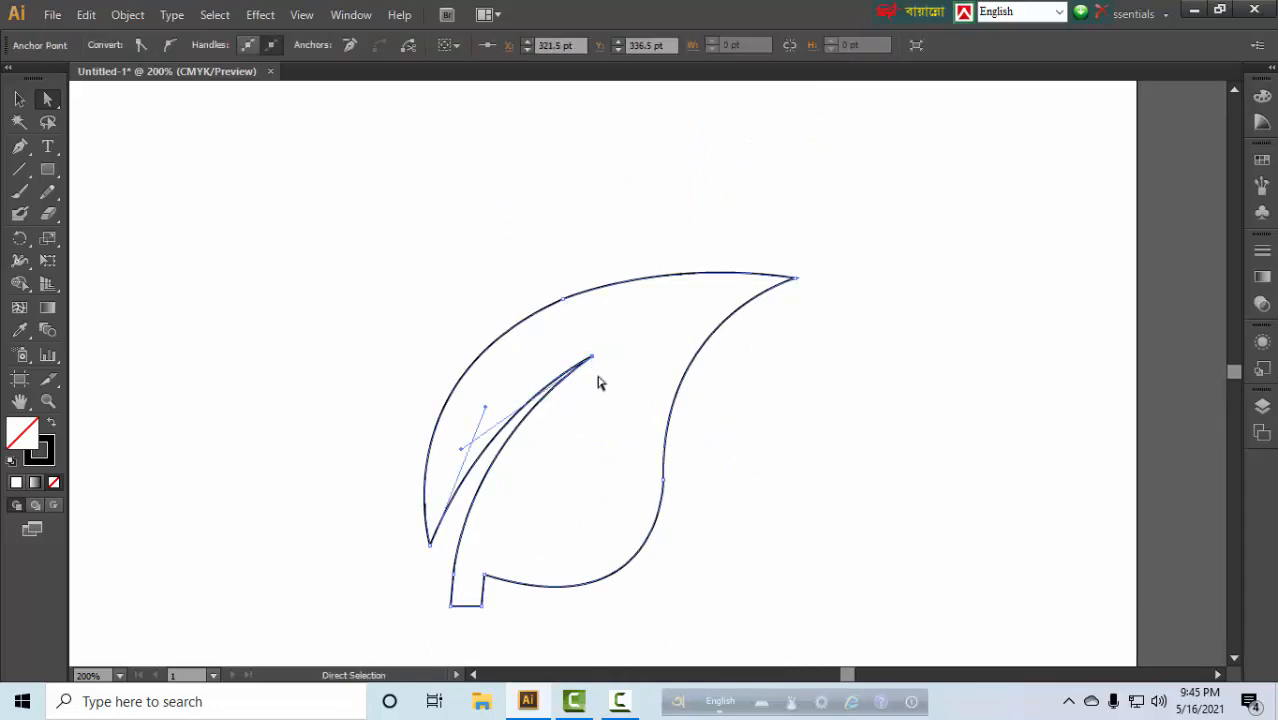
pyautogui.moveTo(594, 357); pyautogui.dragTo(682, 311)
pyautogui.moveTo(748, 433); pyautogui.dragTo(745, 437)
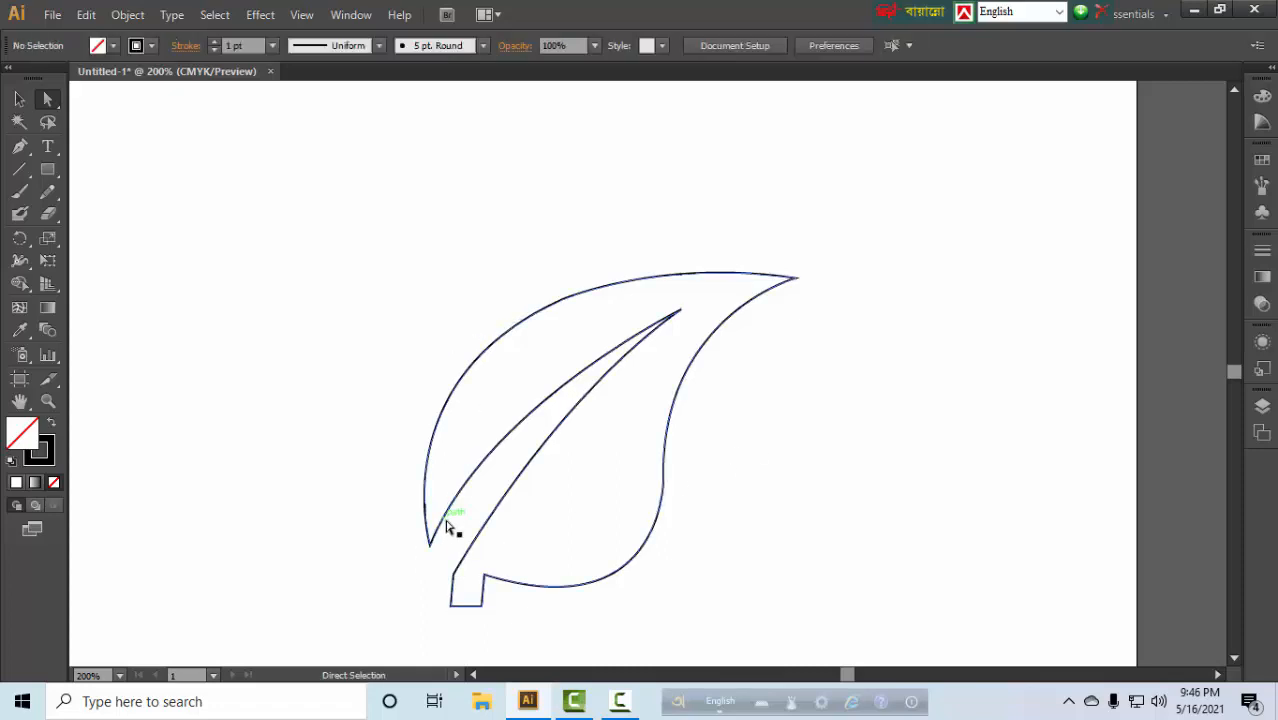
pyautogui.moveTo(429, 547); pyautogui.dragTo(439, 562)
pyautogui.click(716, 605)
# Step: Draw a closed pair of pointed side veins with the Pen tool, crossing the lower part of the central vein
pyautogui.moveTo(533, 404); pyautogui.dragTo(593, 176)
pyautogui.moveTo(565, 390); pyautogui.dragTo(534, 522)
pyautogui.click(19, 146)
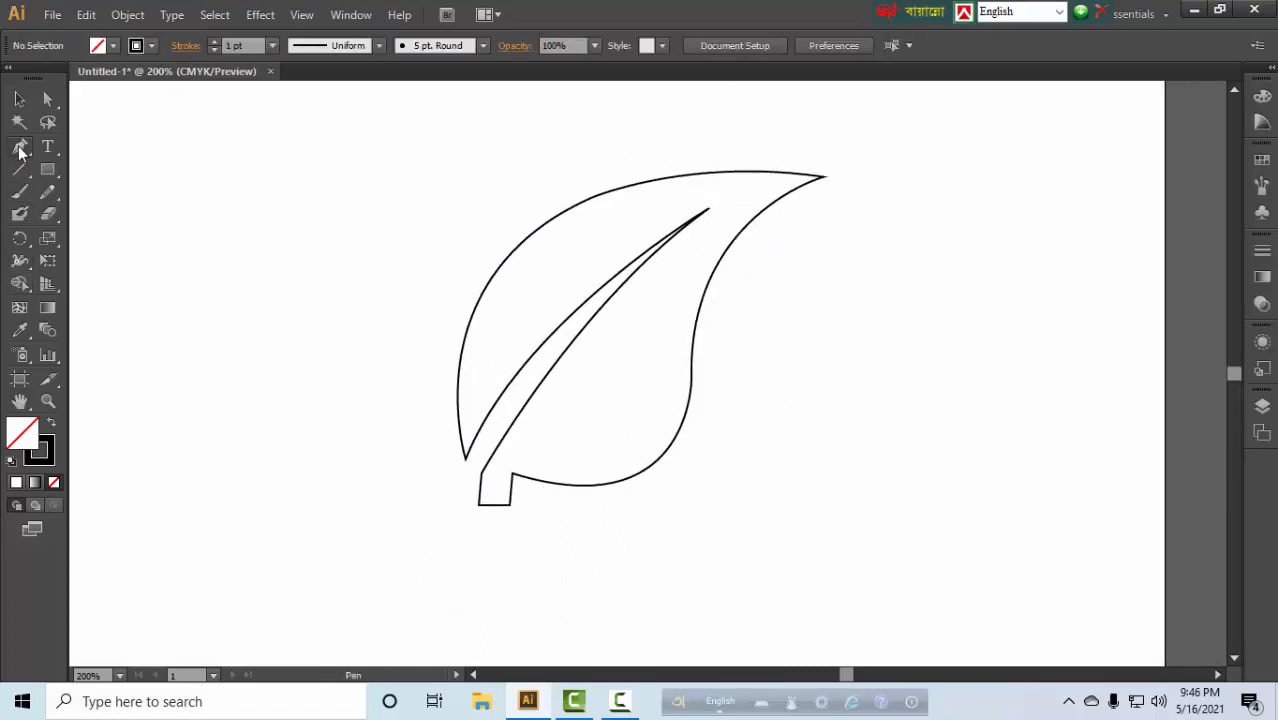
pyautogui.click(489, 398)
pyautogui.click(476, 323)
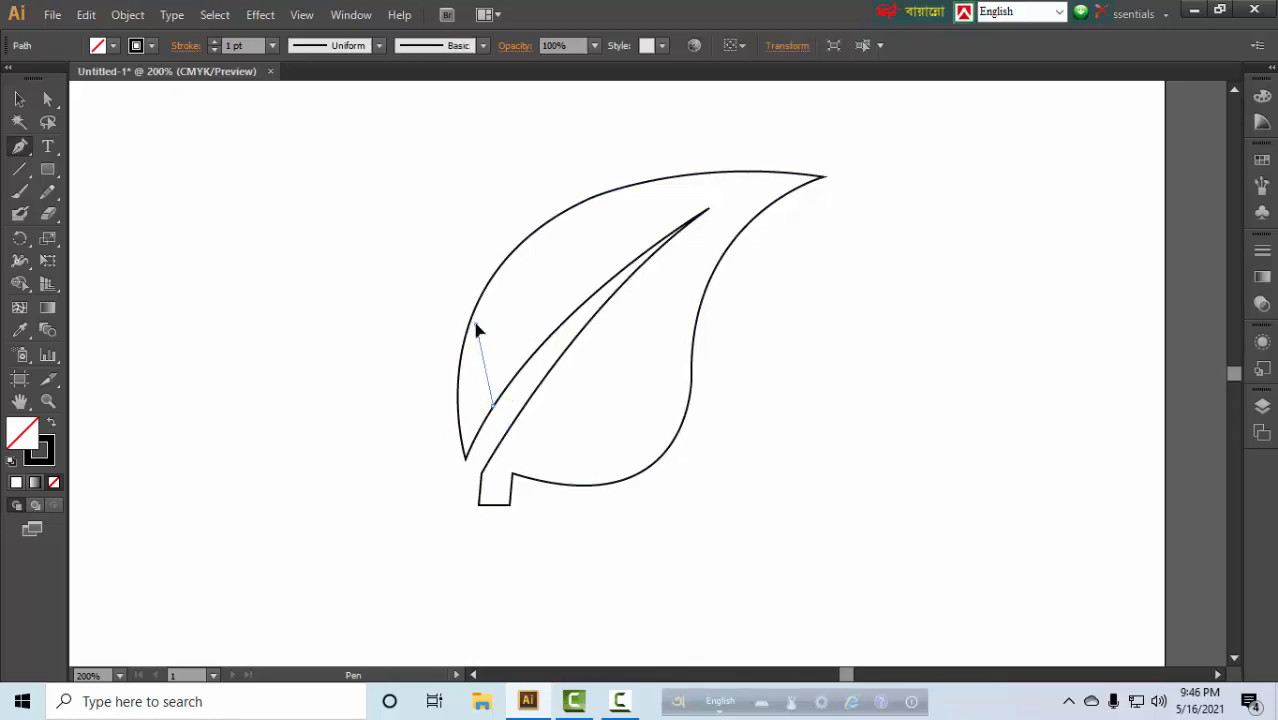
pyautogui.click(504, 383)
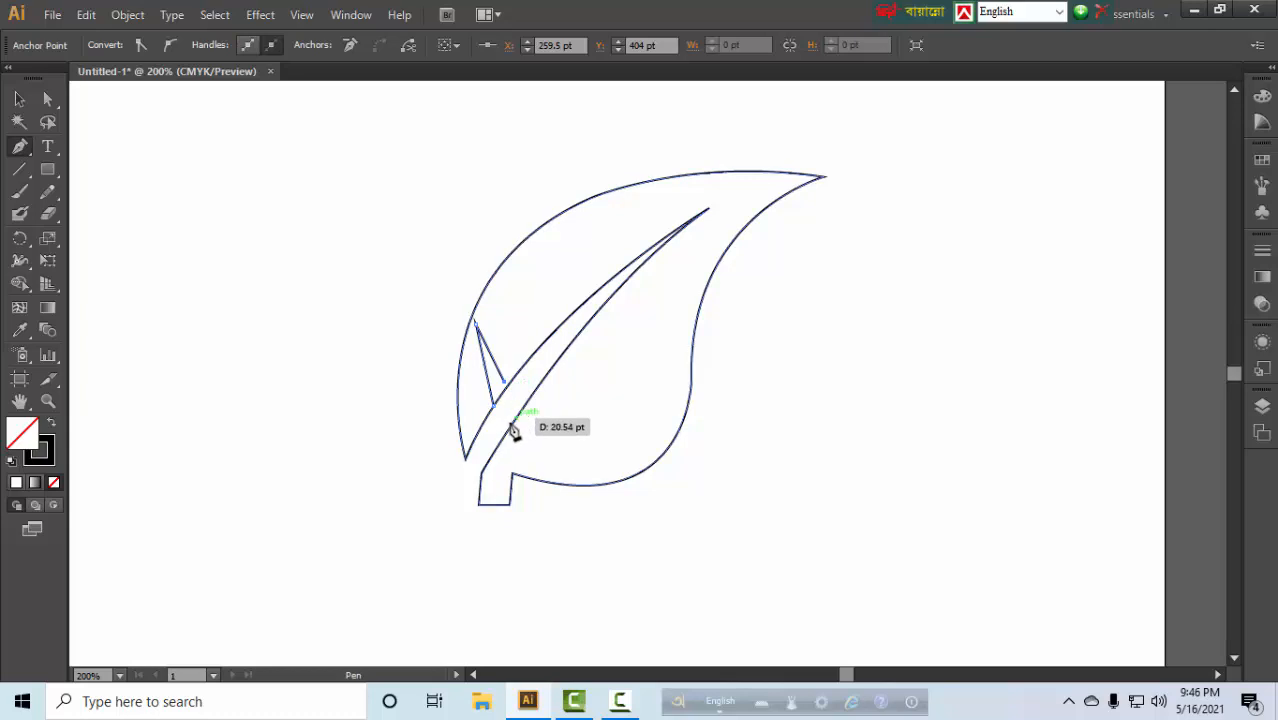
pyautogui.click(531, 375)
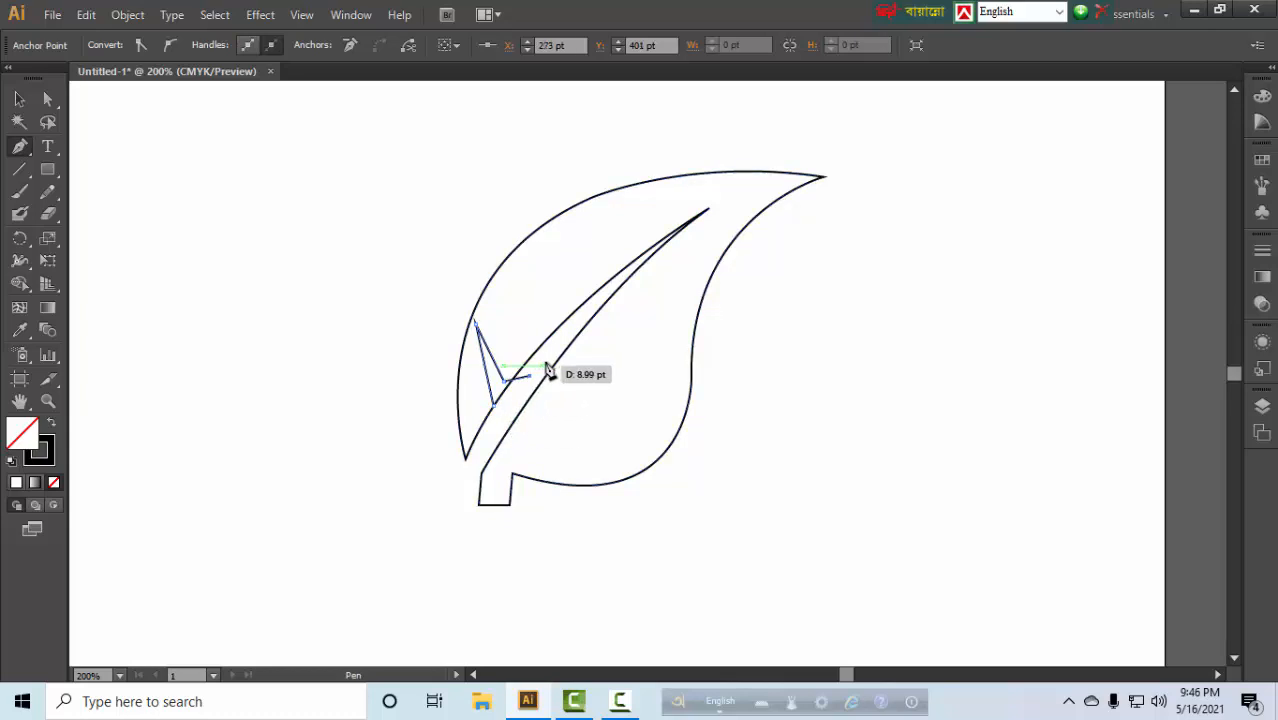
pyautogui.click(559, 362)
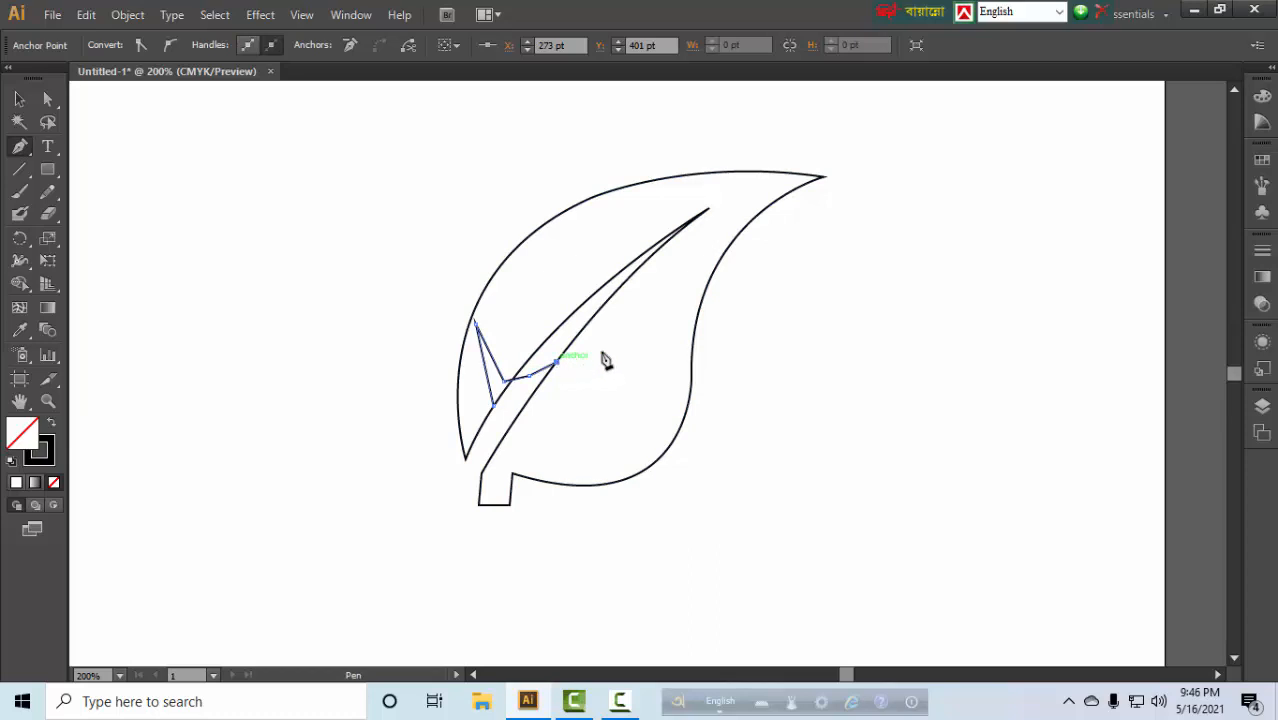
pyautogui.click(683, 330)
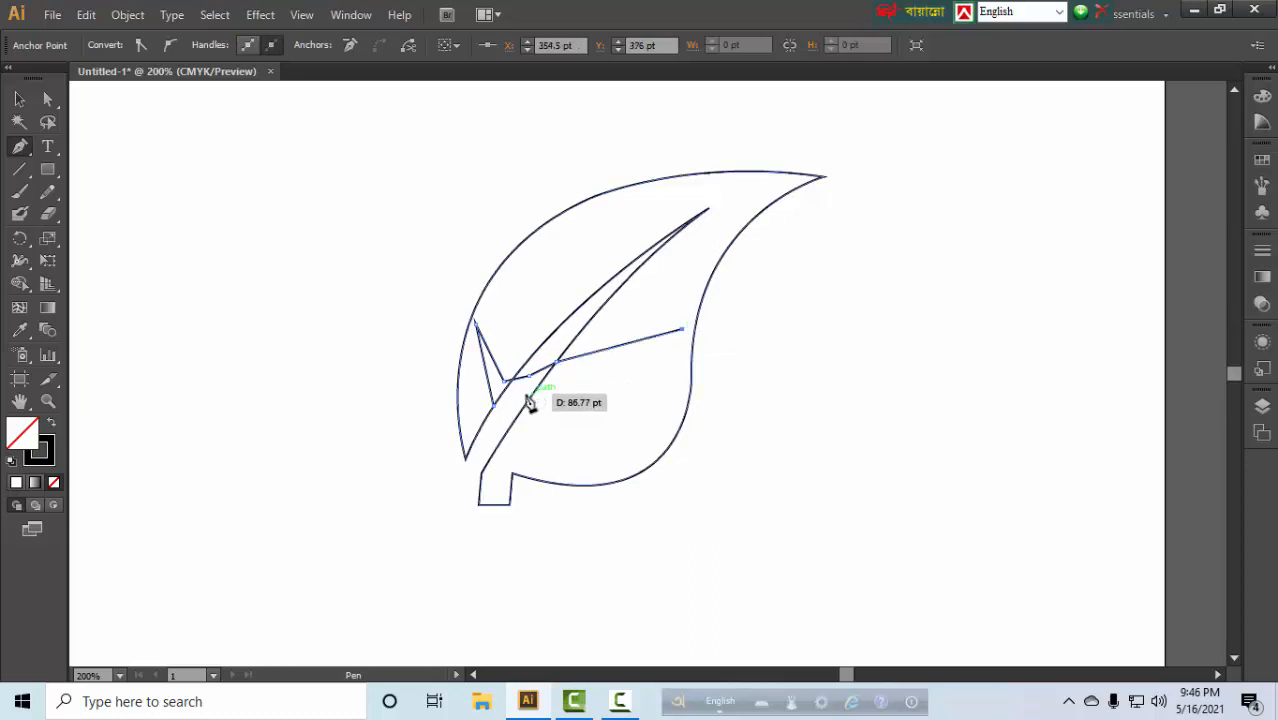
pyautogui.click(522, 394)
pyautogui.click(504, 416)
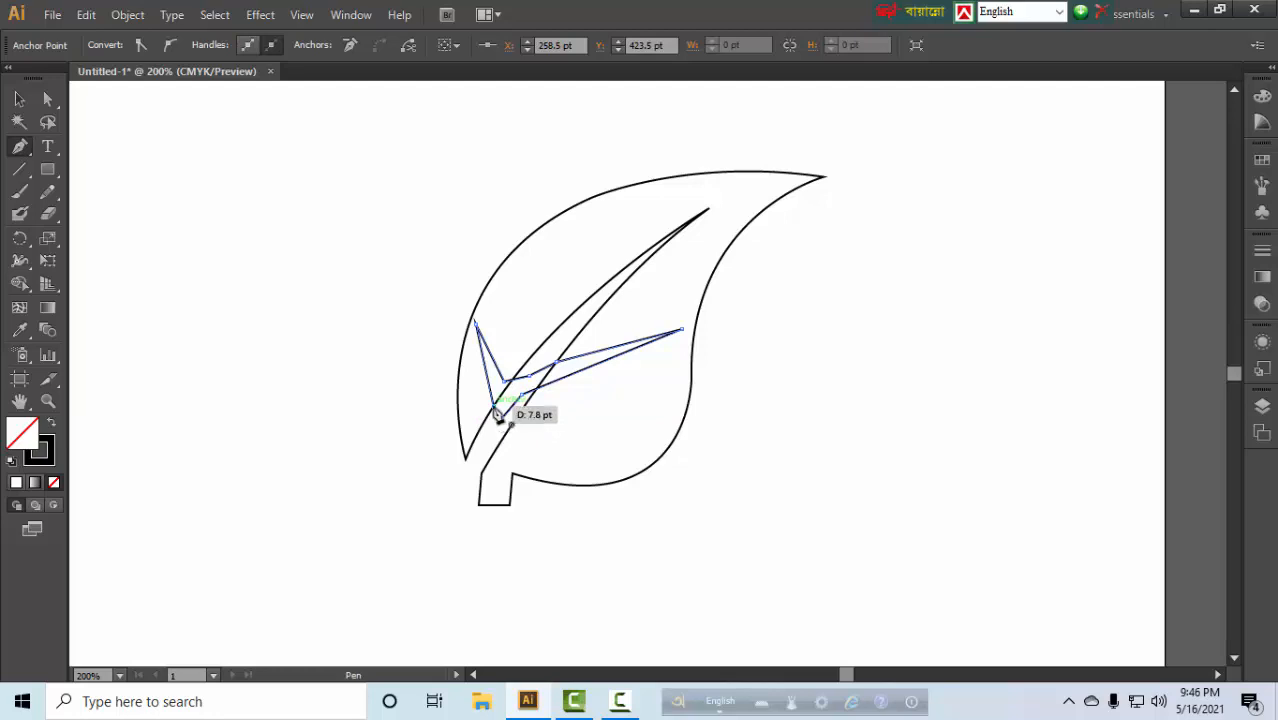
pyautogui.click(497, 416)
# Step: Cut the lower pair of side veins out of the leaf with Pathfinder's Minus Front
pyautogui.click(20, 100)
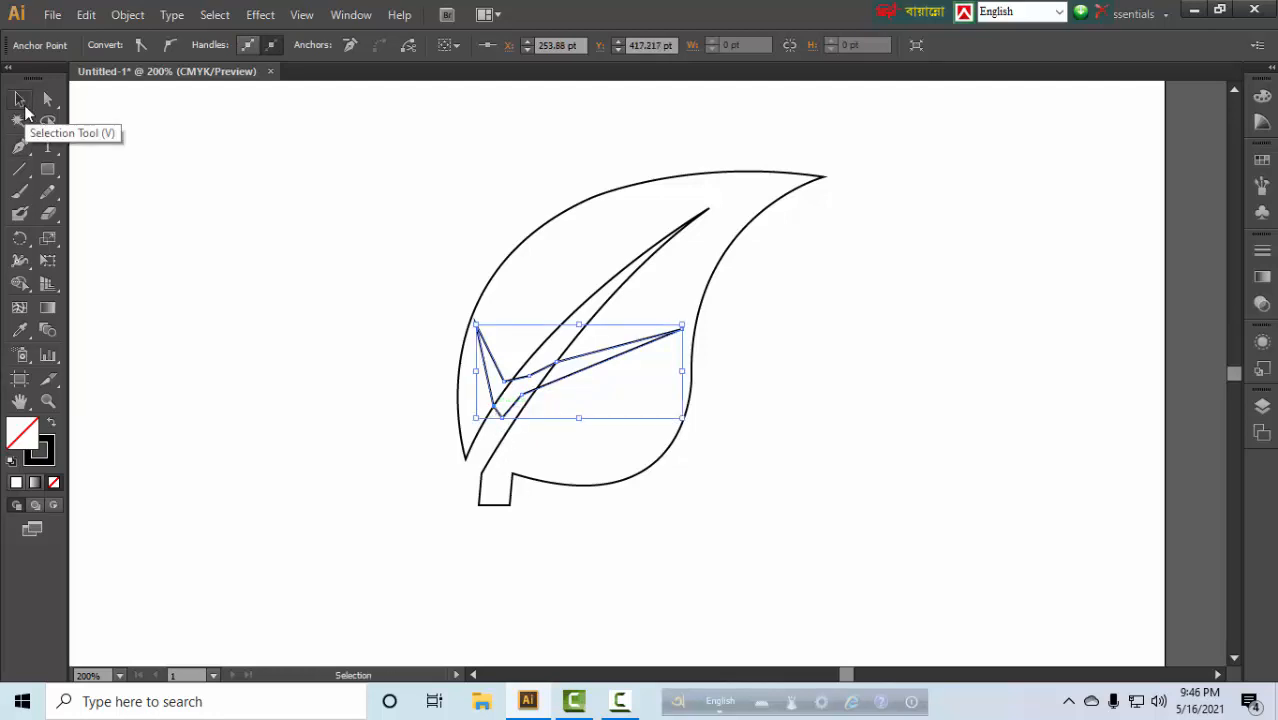
pyautogui.moveTo(445, 200); pyautogui.dragTo(676, 527)
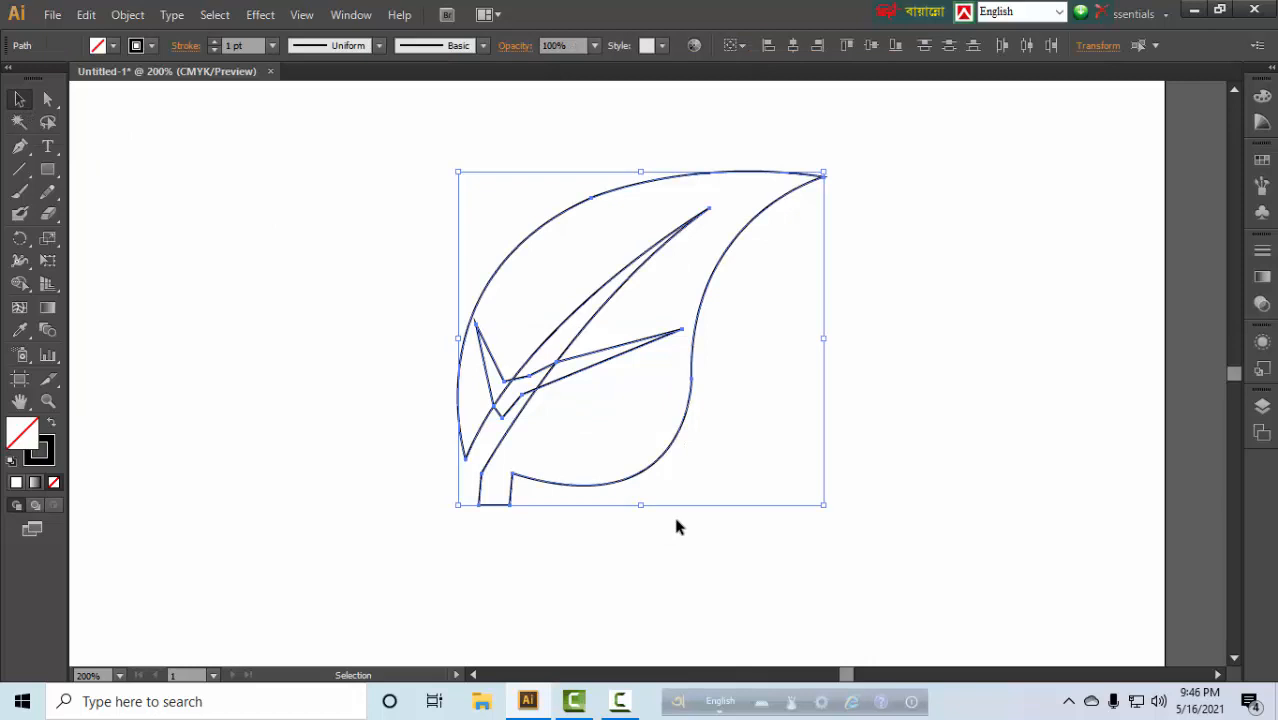
pyautogui.hotkey('shift', 'F8')
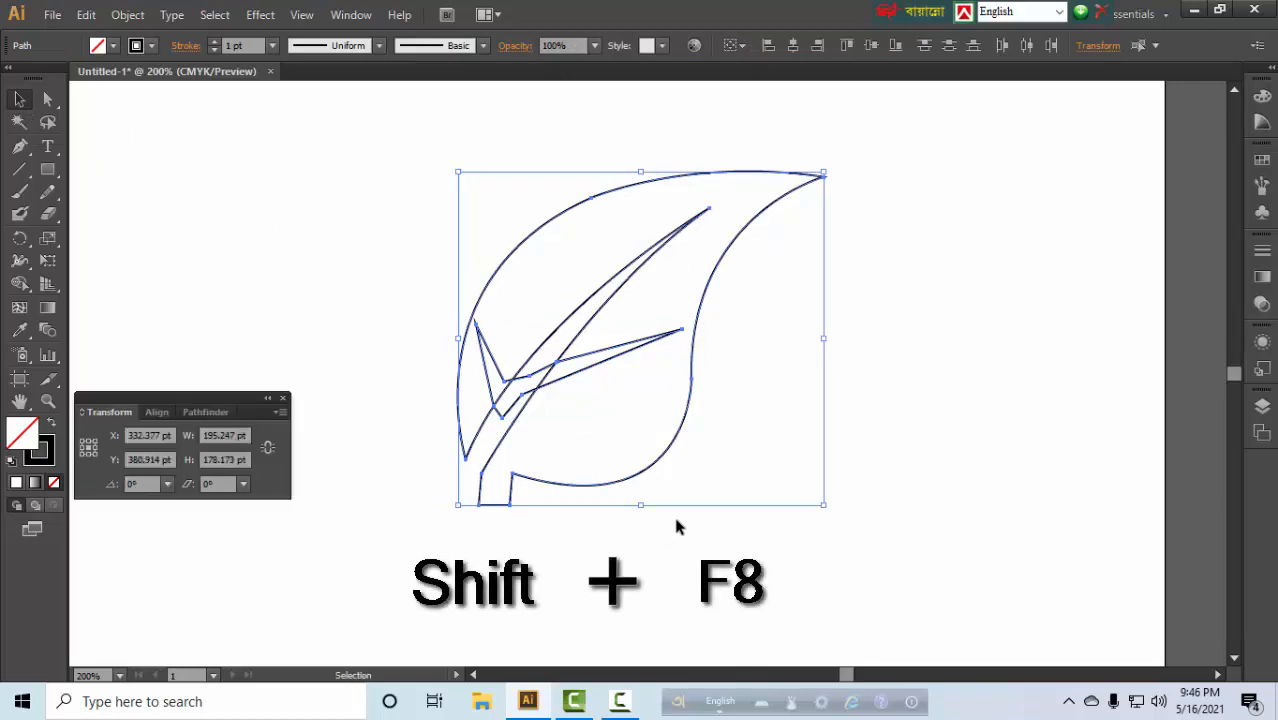
pyautogui.click(204, 410)
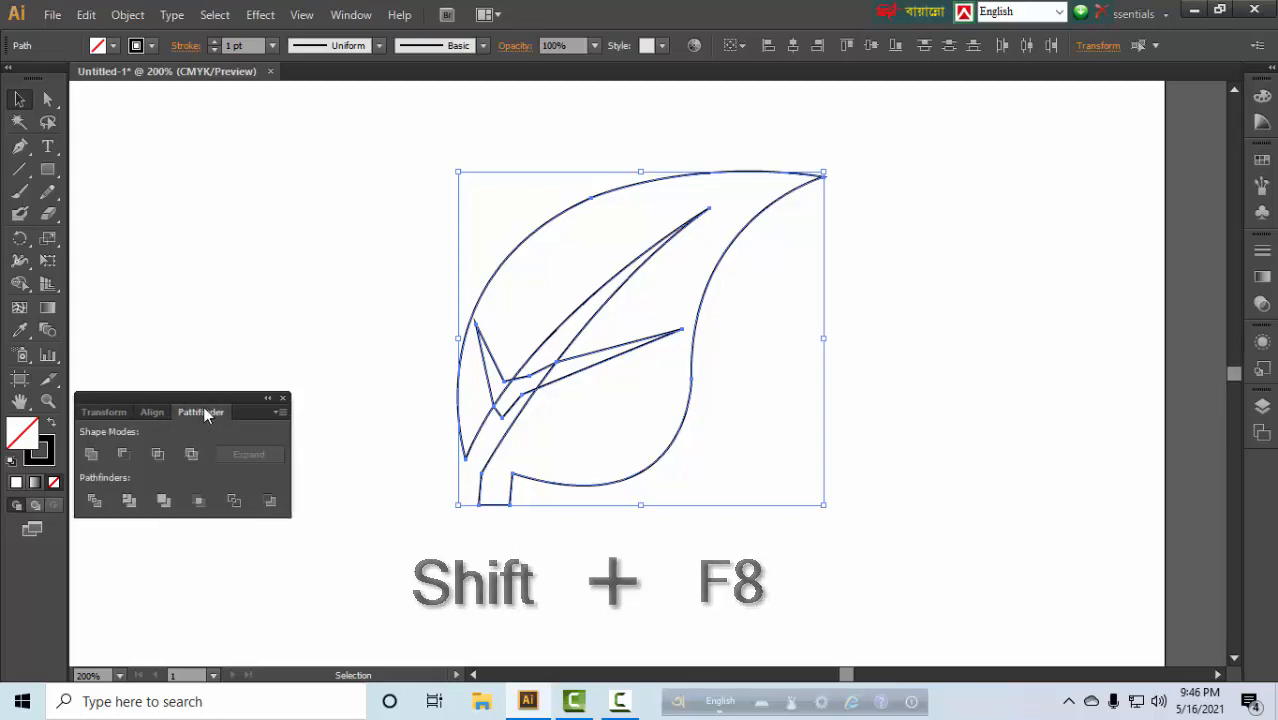
pyautogui.click(123, 454)
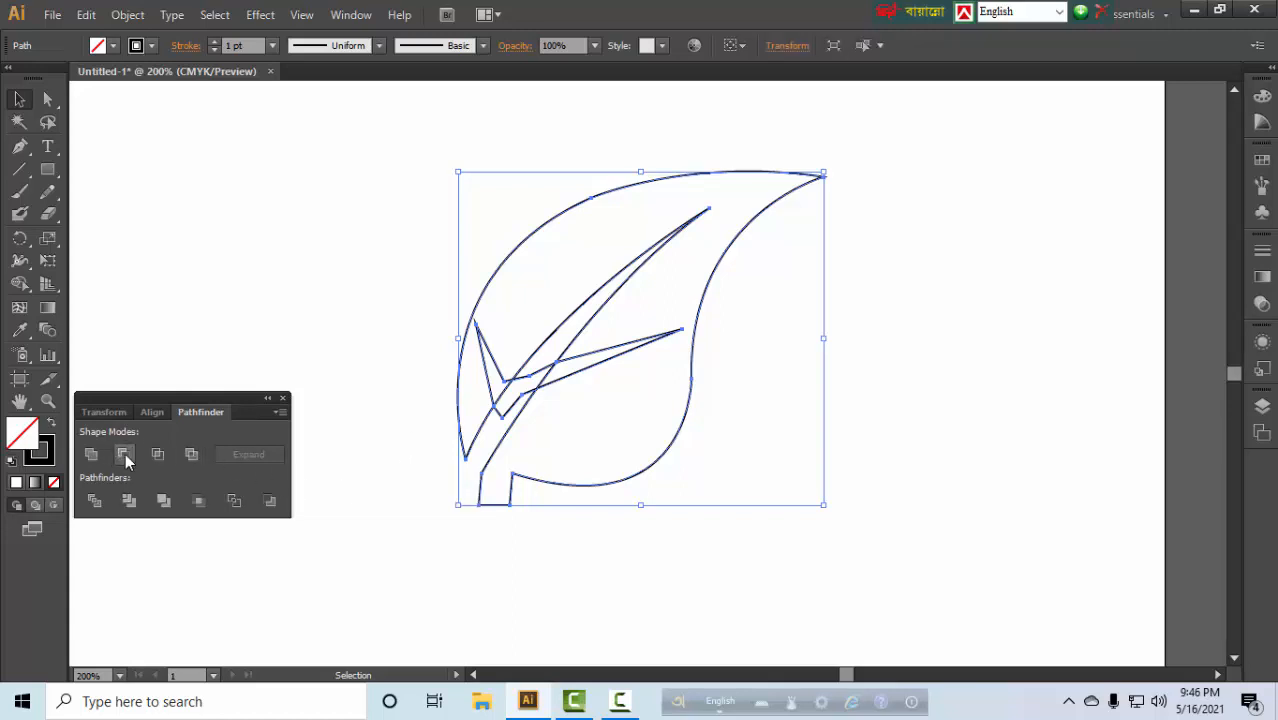
pyautogui.click(362, 257)
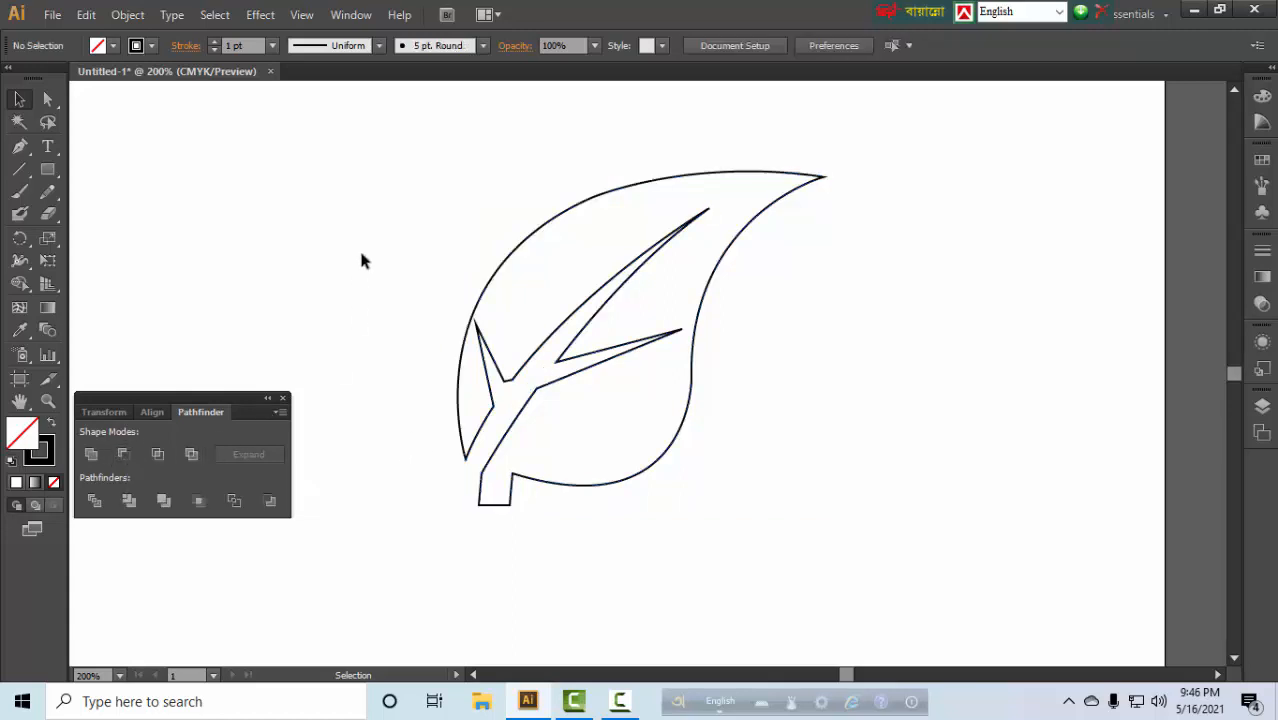
# Step: Draw a second closed pair of pointed side veins with the Pen tool, crossing the upper part of the central vein
pyautogui.click(19, 147)
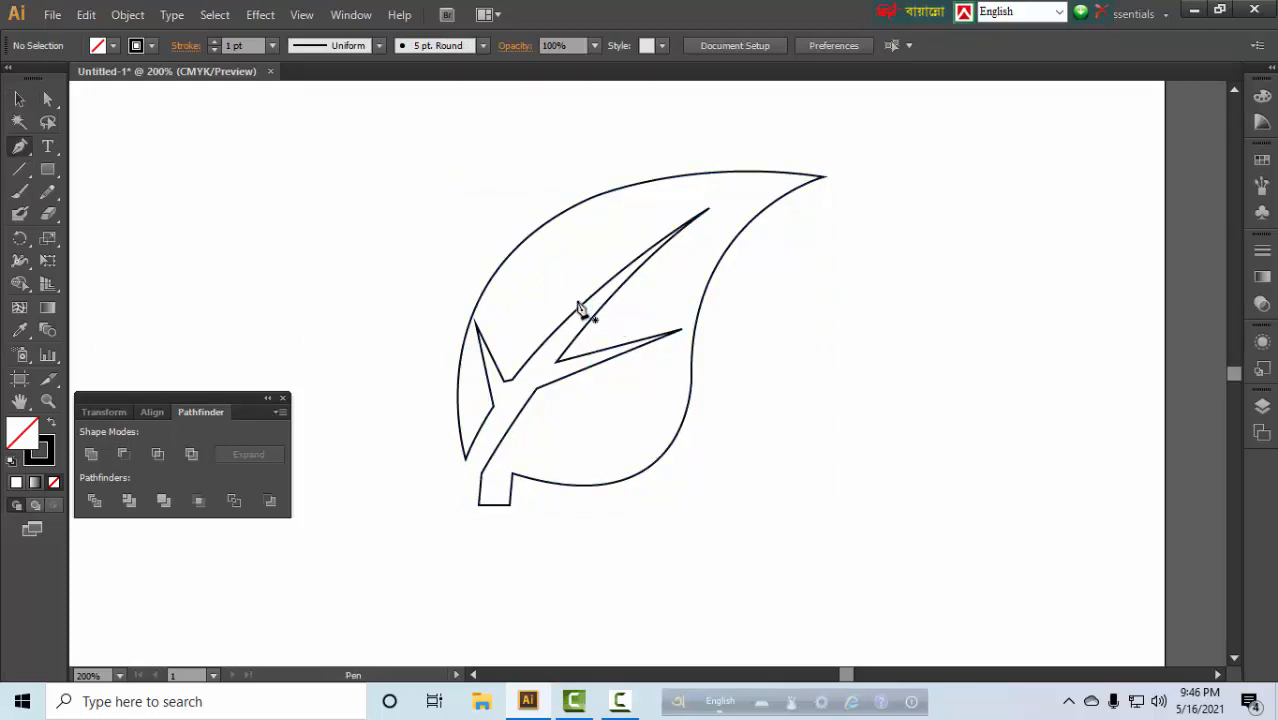
pyautogui.click(571, 219)
pyautogui.click(591, 299)
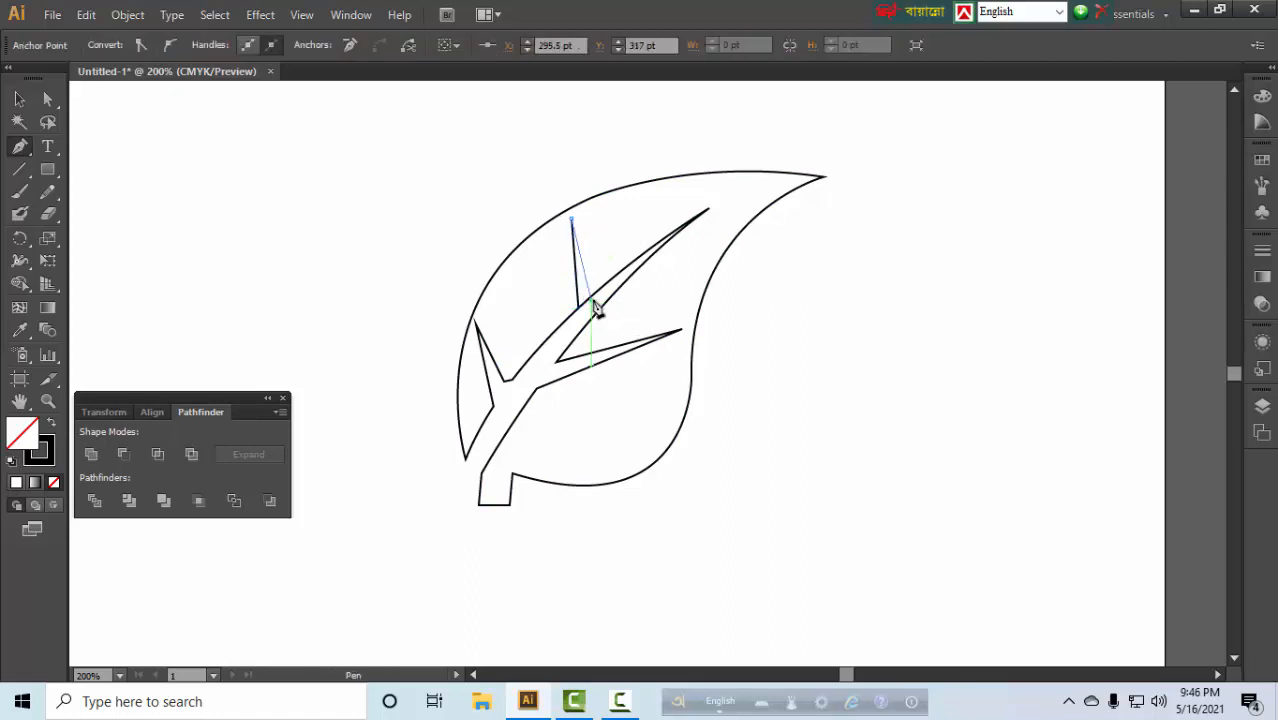
pyautogui.moveTo(726, 238); pyautogui.dragTo(624, 290)
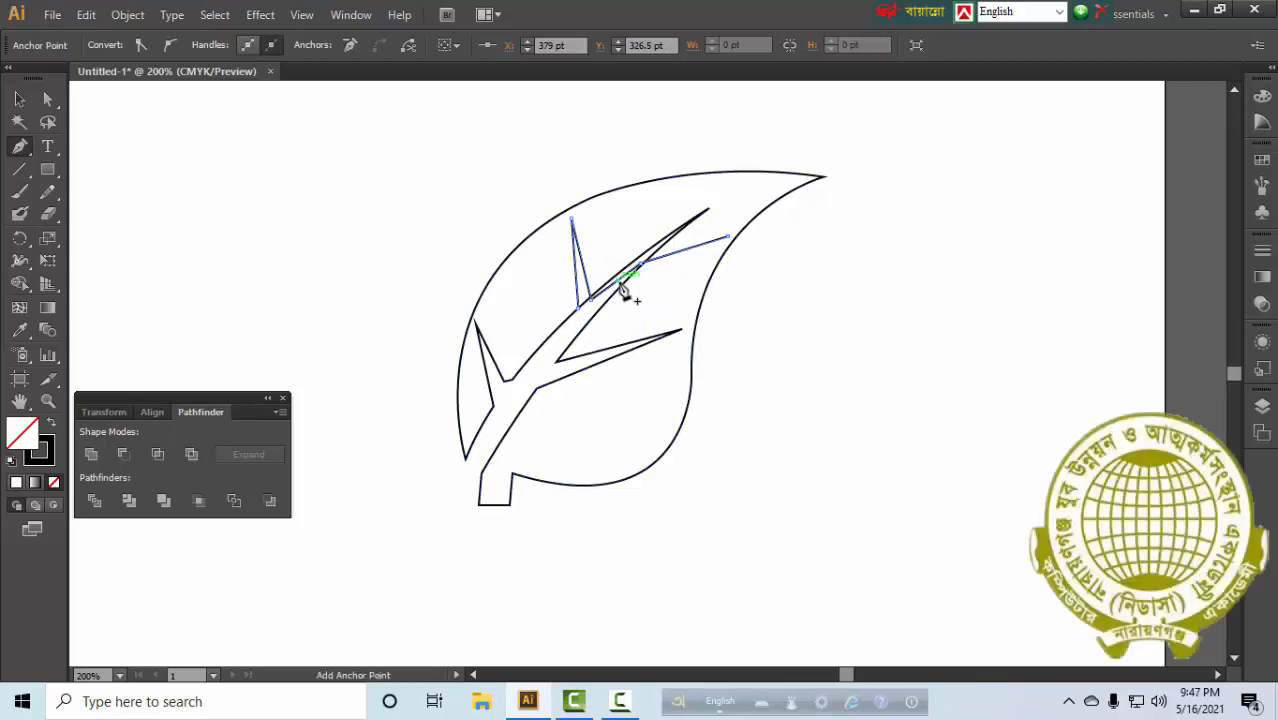
pyautogui.click(619, 281)
pyautogui.click(620, 286)
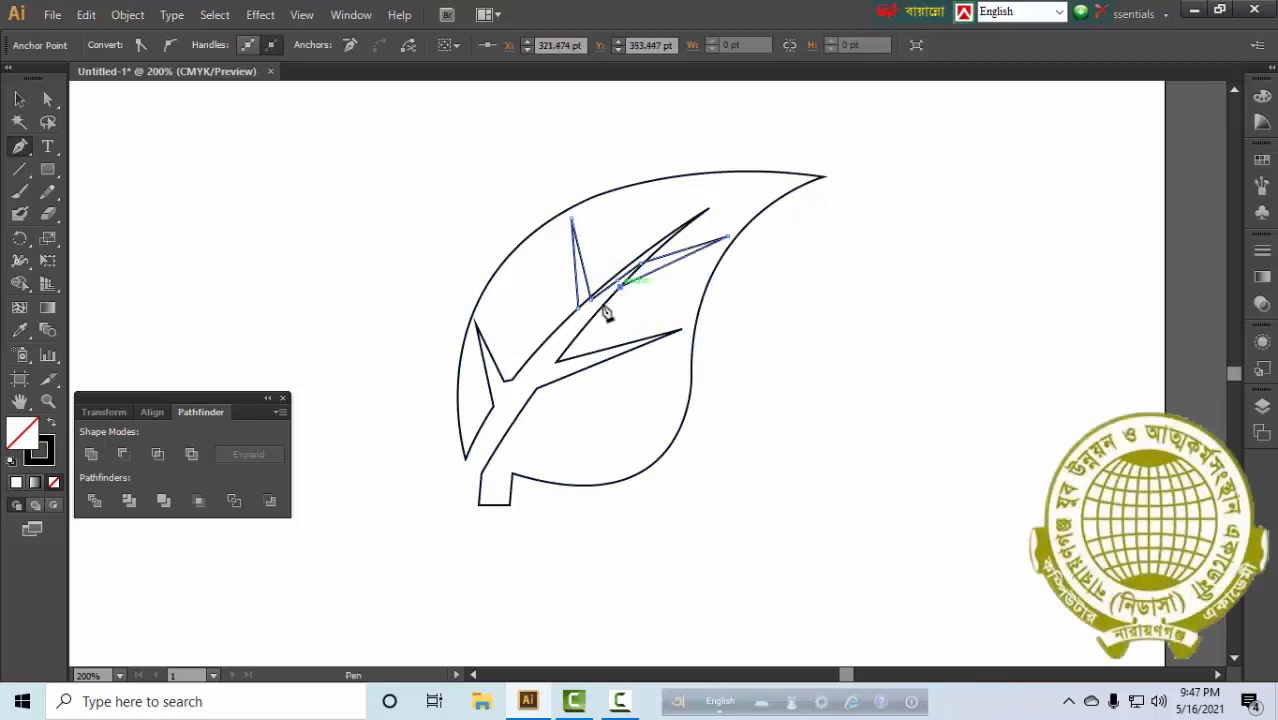
pyautogui.click(586, 315)
pyautogui.click(578, 308)
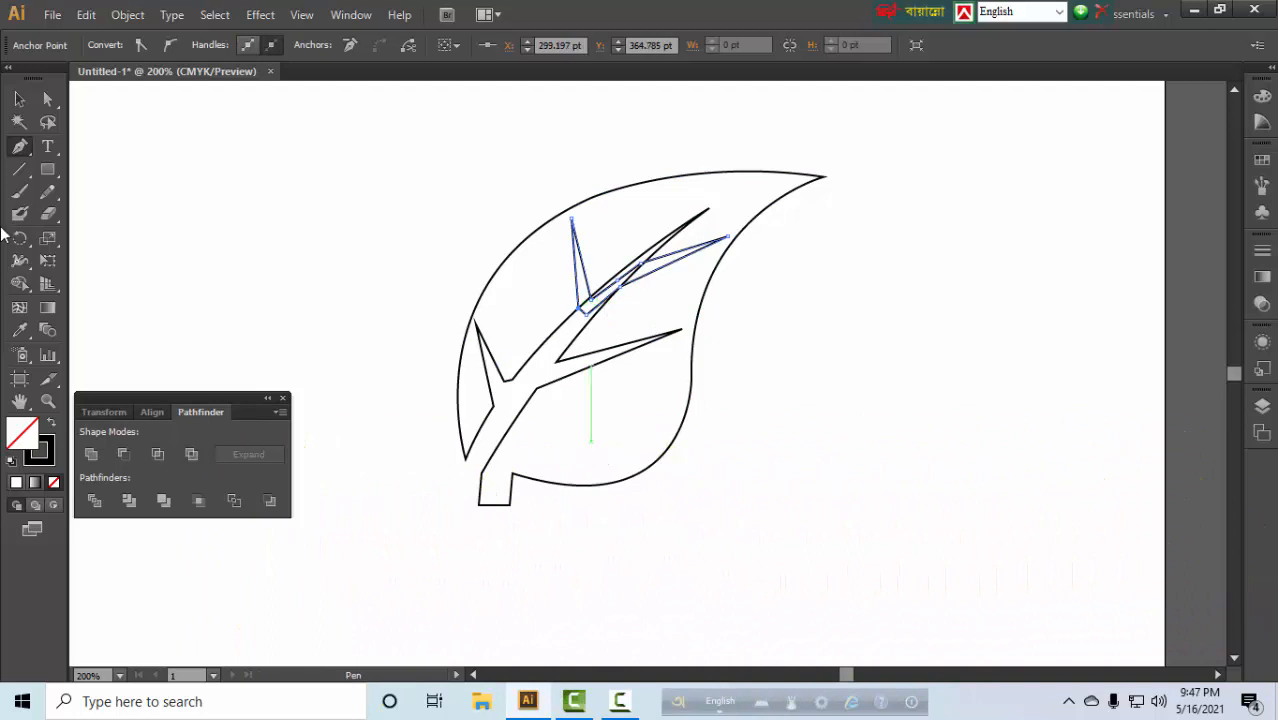
# Step: Subtract the upper pair of side veins from the leaf shape with Minus Front
pyautogui.click(19, 99)
pyautogui.moveTo(470, 190); pyautogui.dragTo(636, 505)
pyautogui.click(124, 456)
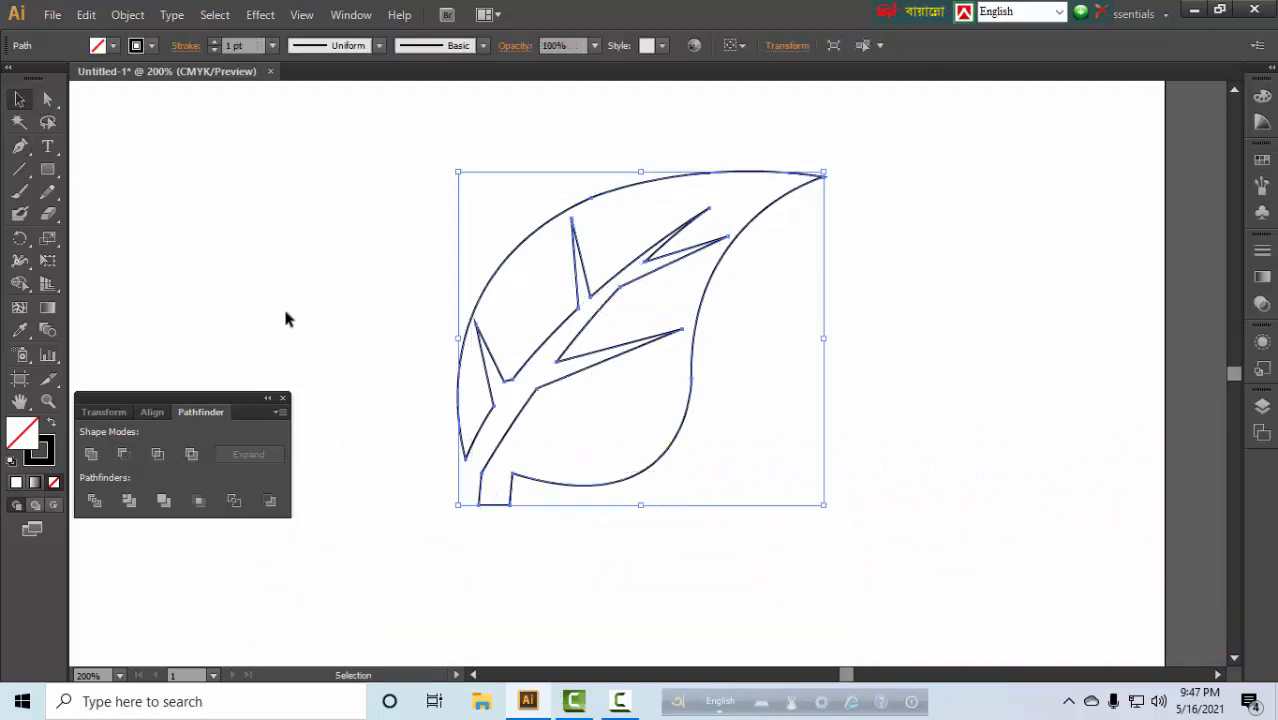
pyautogui.click(313, 253)
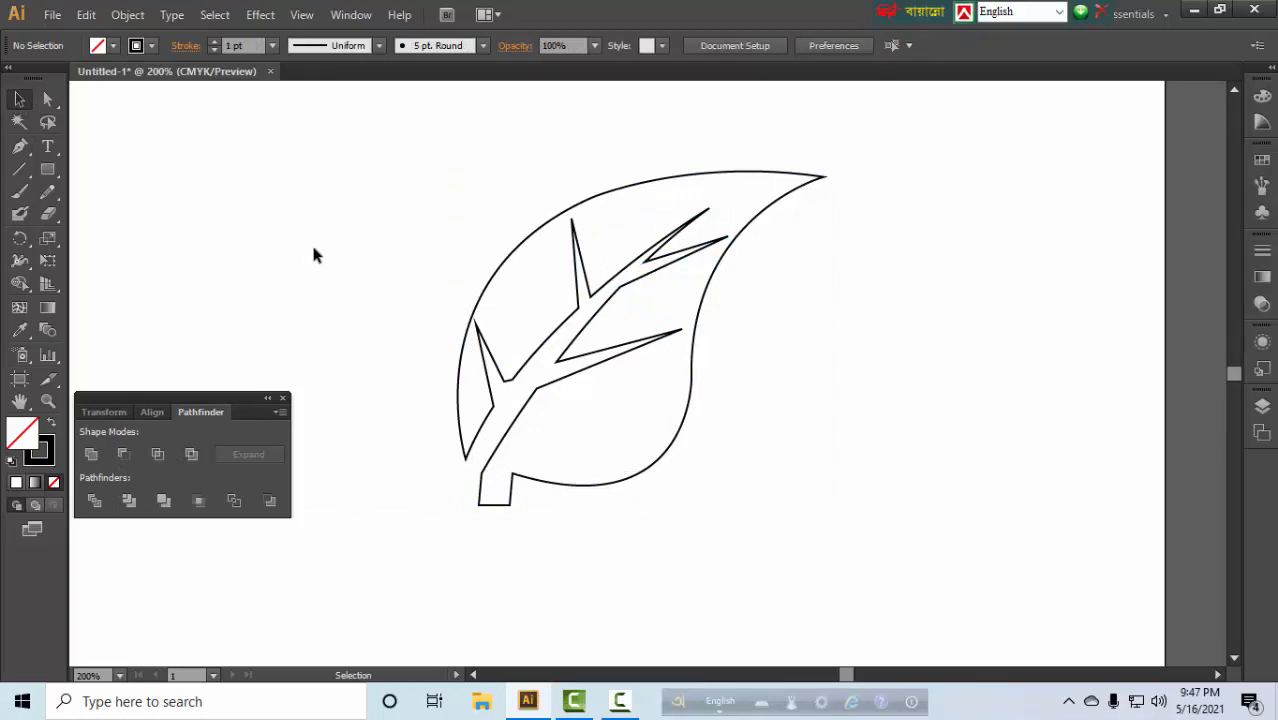
# Step: Fill the whole leaf with a medium green from the color spectrum
pyautogui.moveTo(472, 165); pyautogui.dragTo(752, 508)
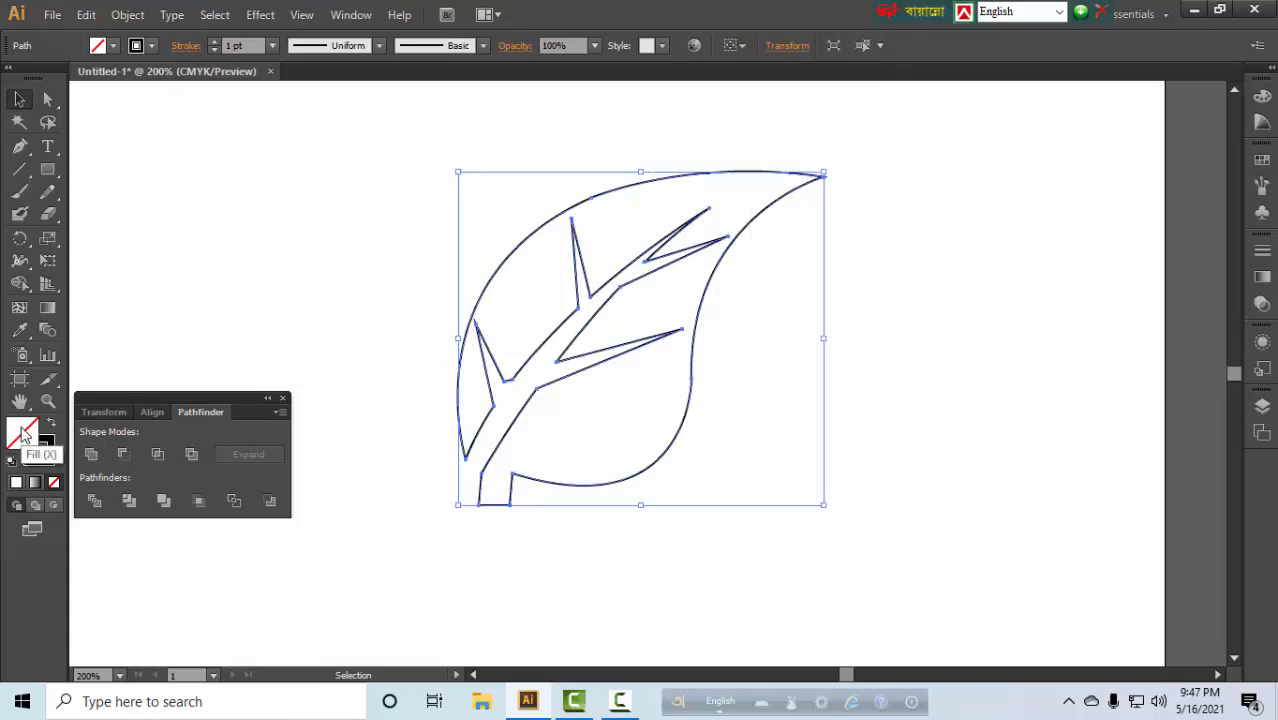
pyautogui.press('F7')
pyautogui.press('F7')
pyautogui.press('F6')
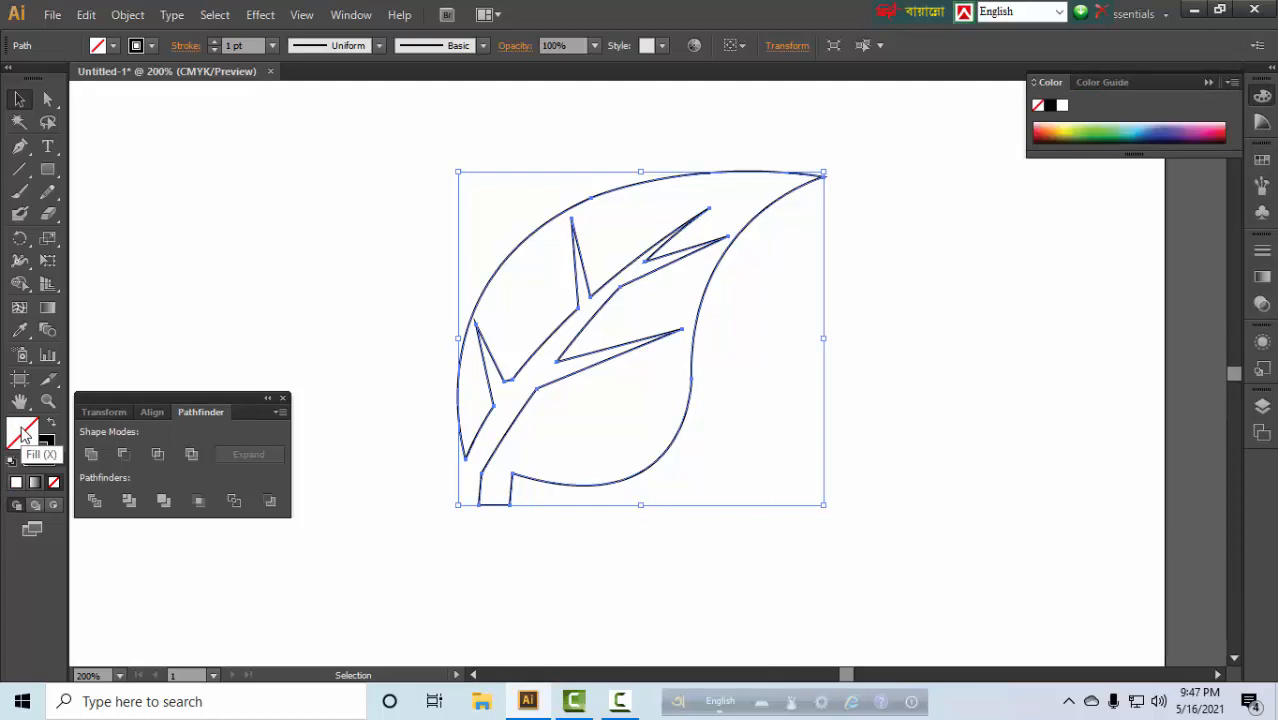
pyautogui.click(1099, 123)
pyautogui.click(349, 261)
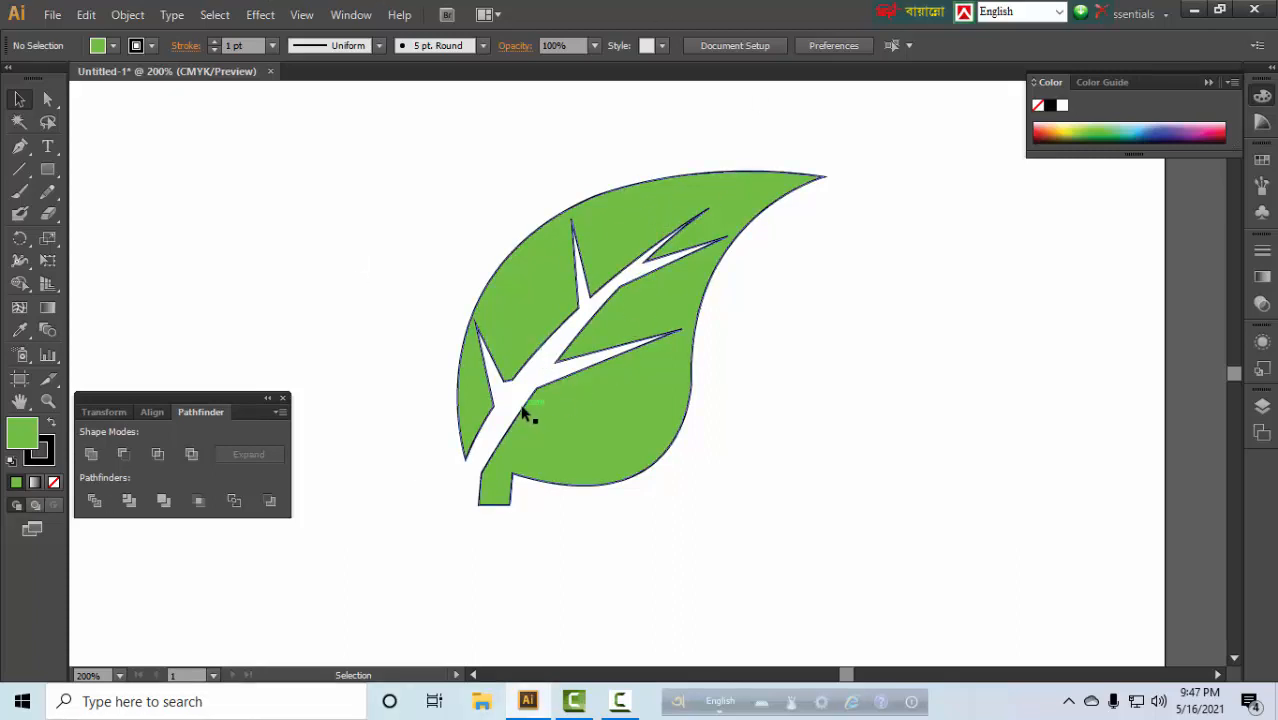
# Step: Remove the black stroke from the green leaf
pyautogui.click(520, 366)
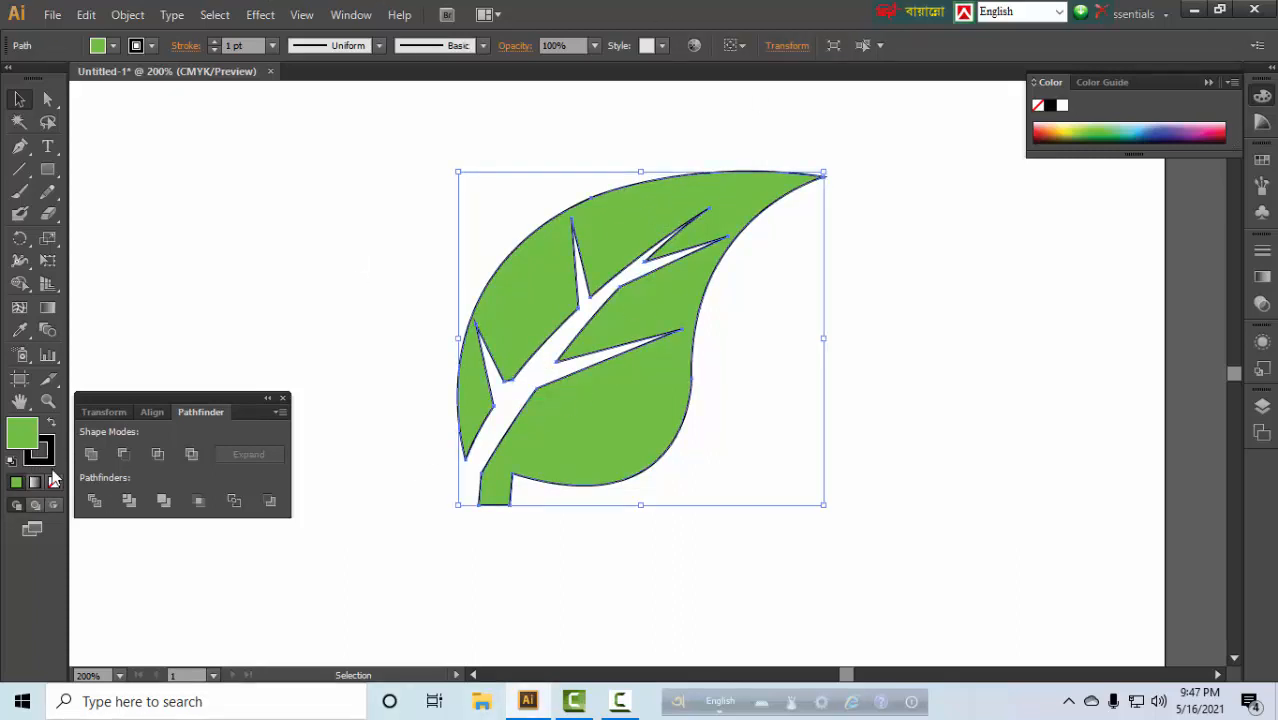
pyautogui.click(46, 458)
pyautogui.click(54, 482)
pyautogui.click(400, 500)
pyautogui.click(490, 501)
pyautogui.click(400, 470)
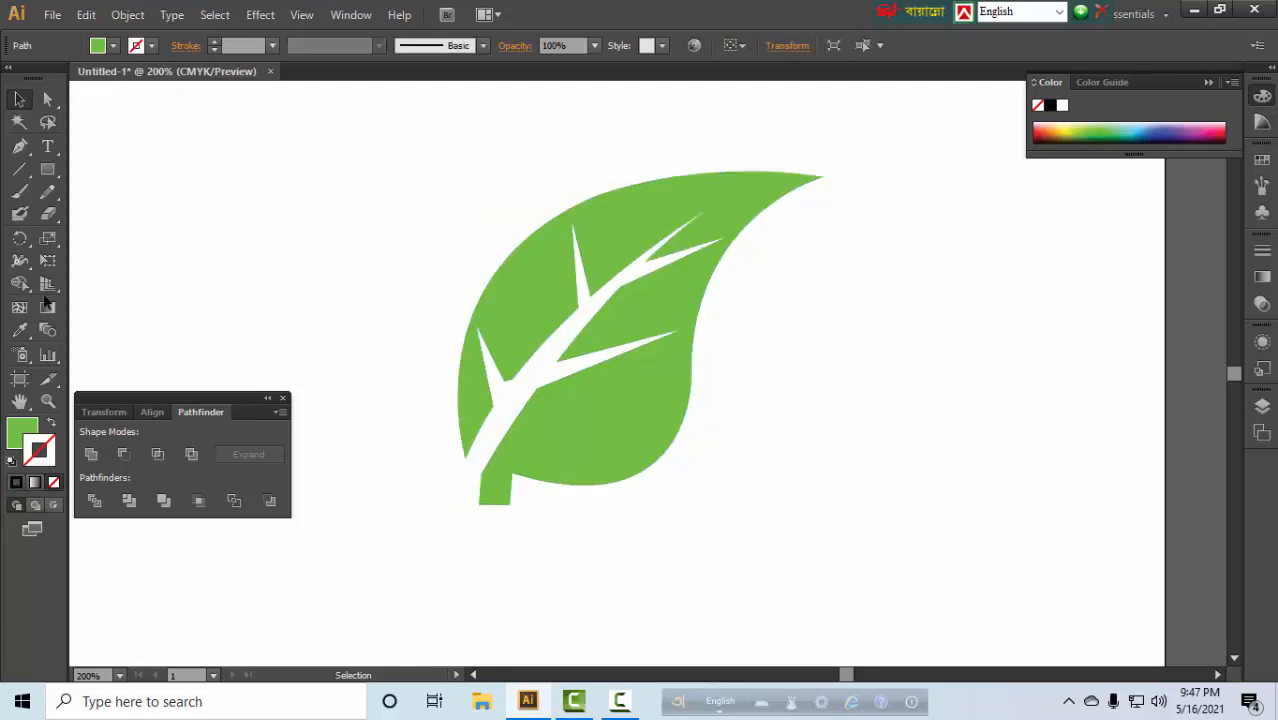
# Step: Move the two end anchor points of the stem outward so the stem slants in line with the central vein
pyautogui.click(47, 100)
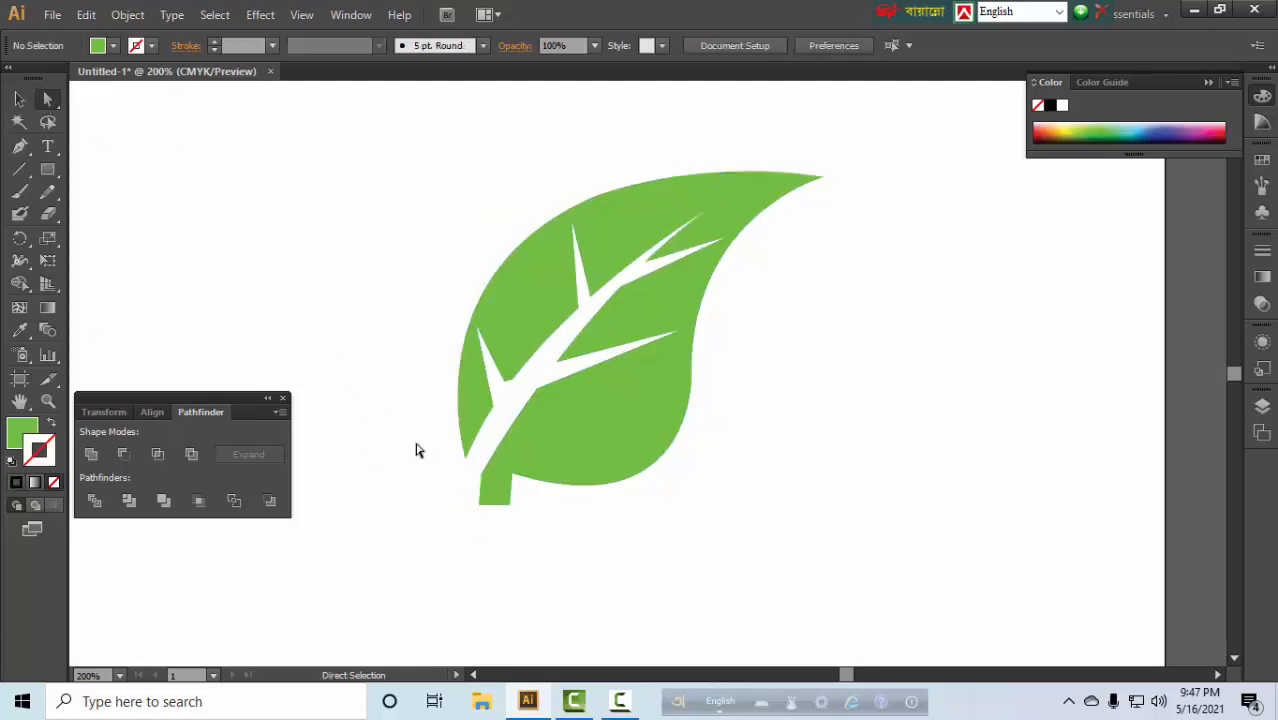
pyautogui.click(479, 505)
pyautogui.click(508, 505)
pyautogui.moveTo(502, 507)
pyautogui.mouseDown()
pyautogui.moveTo(465, 514)
pyautogui.moveTo(516, 514)
pyautogui.moveTo(488, 518)
pyautogui.mouseUp()
pyautogui.click(534, 537)
pyautogui.moveTo(454, 186); pyautogui.dragTo(719, 457)
pyautogui.click(18, 99)
pyautogui.click(470, 180)
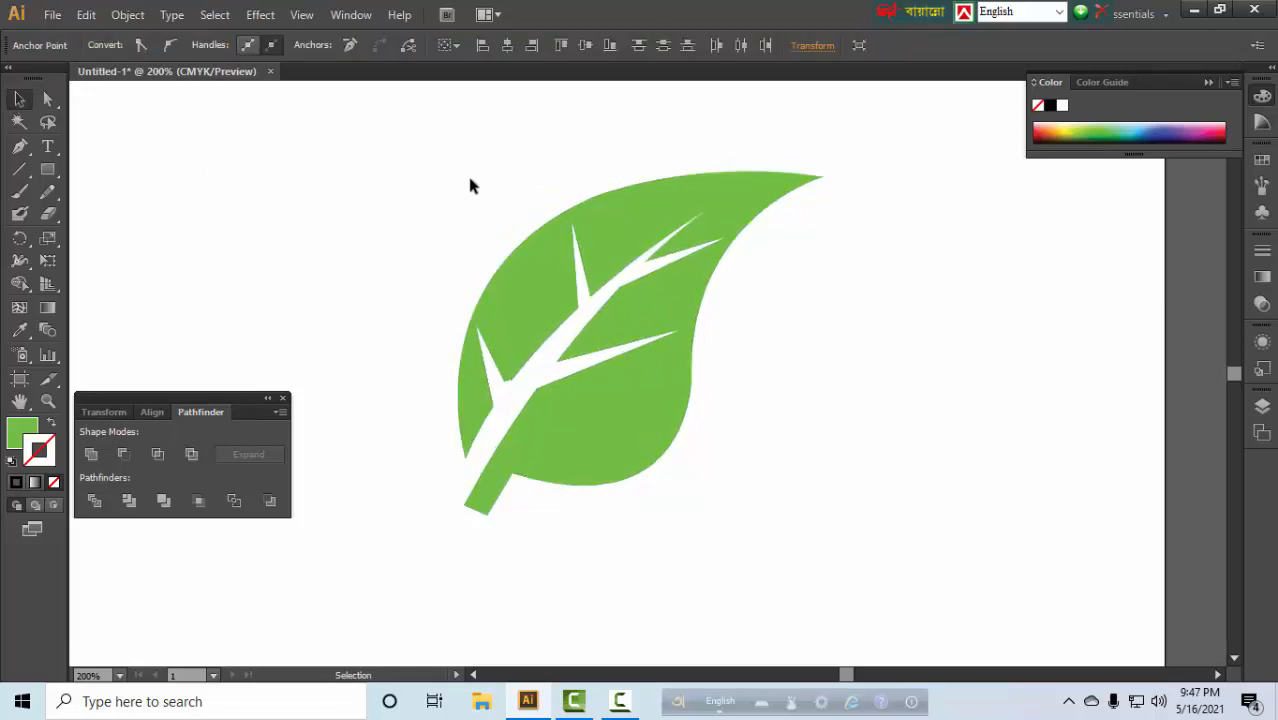
pyautogui.moveTo(472, 186); pyautogui.dragTo(763, 456)
pyautogui.click(758, 318)
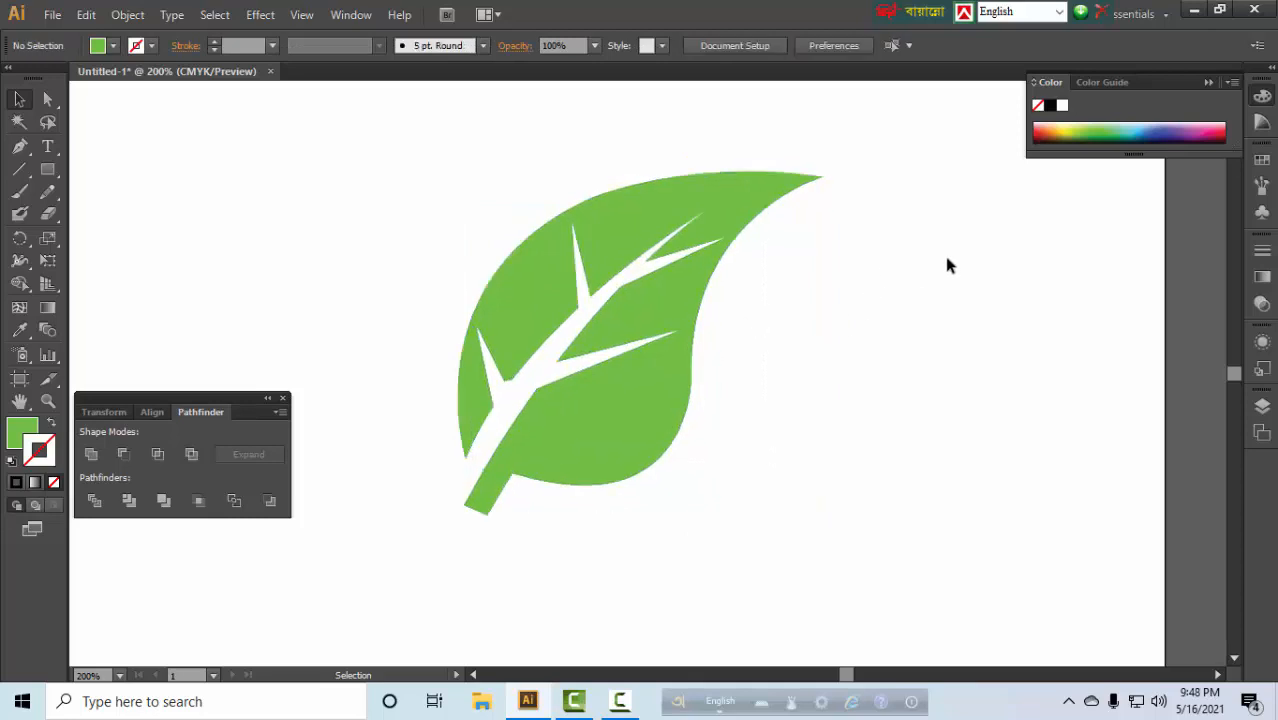
pyautogui.click(716, 211)
pyautogui.click(927, 271)
# Step: Extend the central vein's end anchor point closer to the leaf tip with the Direct Selection tool
pyautogui.click(48, 100)
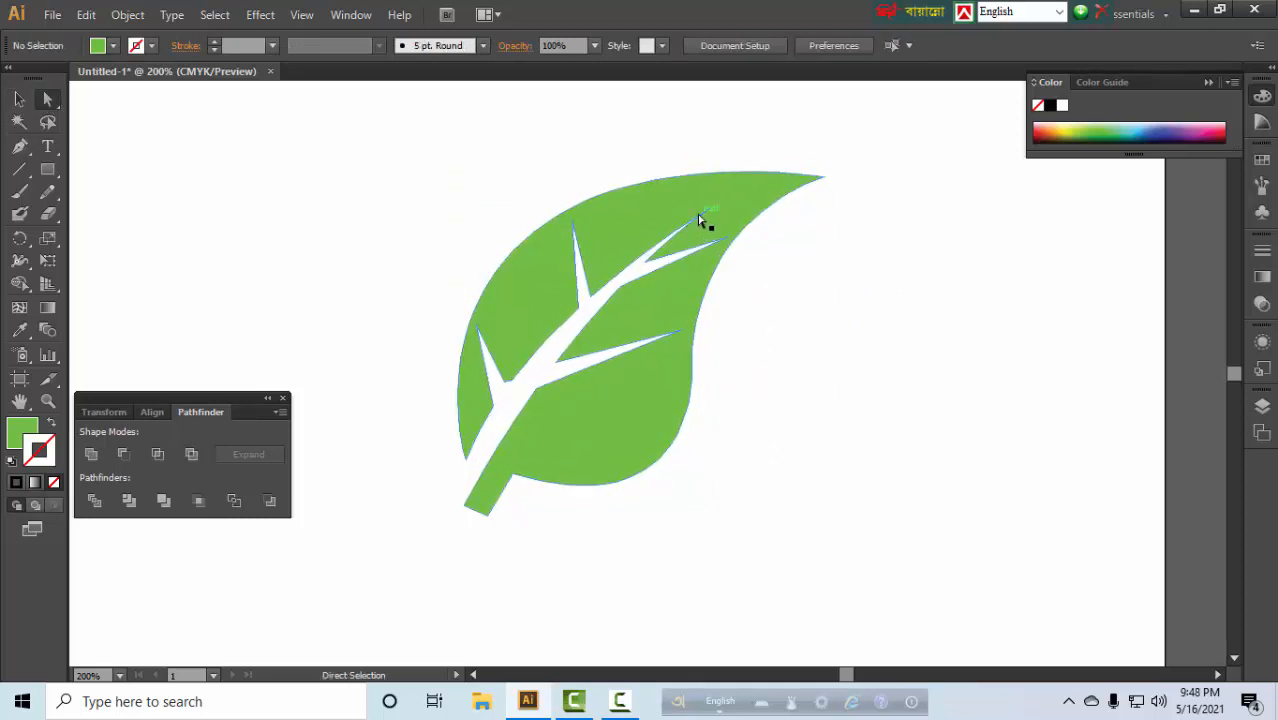
pyautogui.click(709, 212)
pyautogui.moveTo(709, 212); pyautogui.dragTo(746, 200)
pyautogui.click(810, 292)
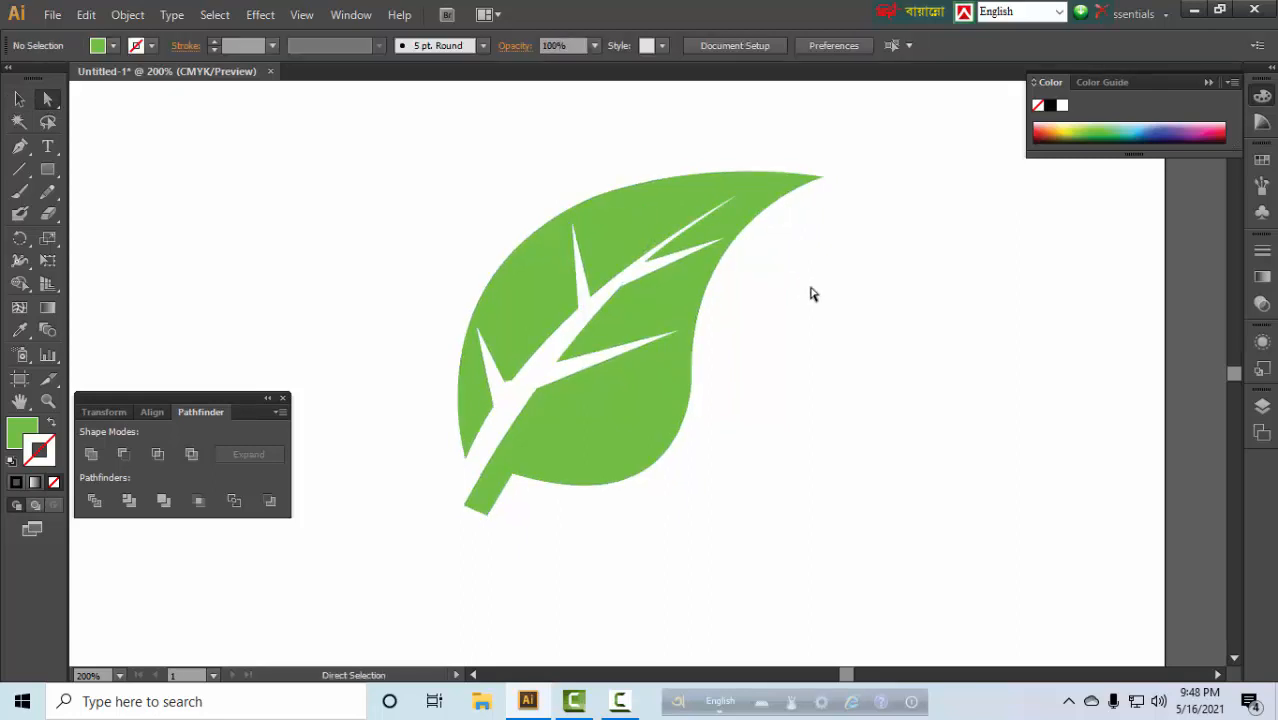
# Step: Slim the lower right side vein by moving the lower anchor point at its base up along the central vein
pyautogui.click(572, 374)
pyautogui.moveTo(538, 393); pyautogui.dragTo(551, 375)
pyautogui.click(882, 362)
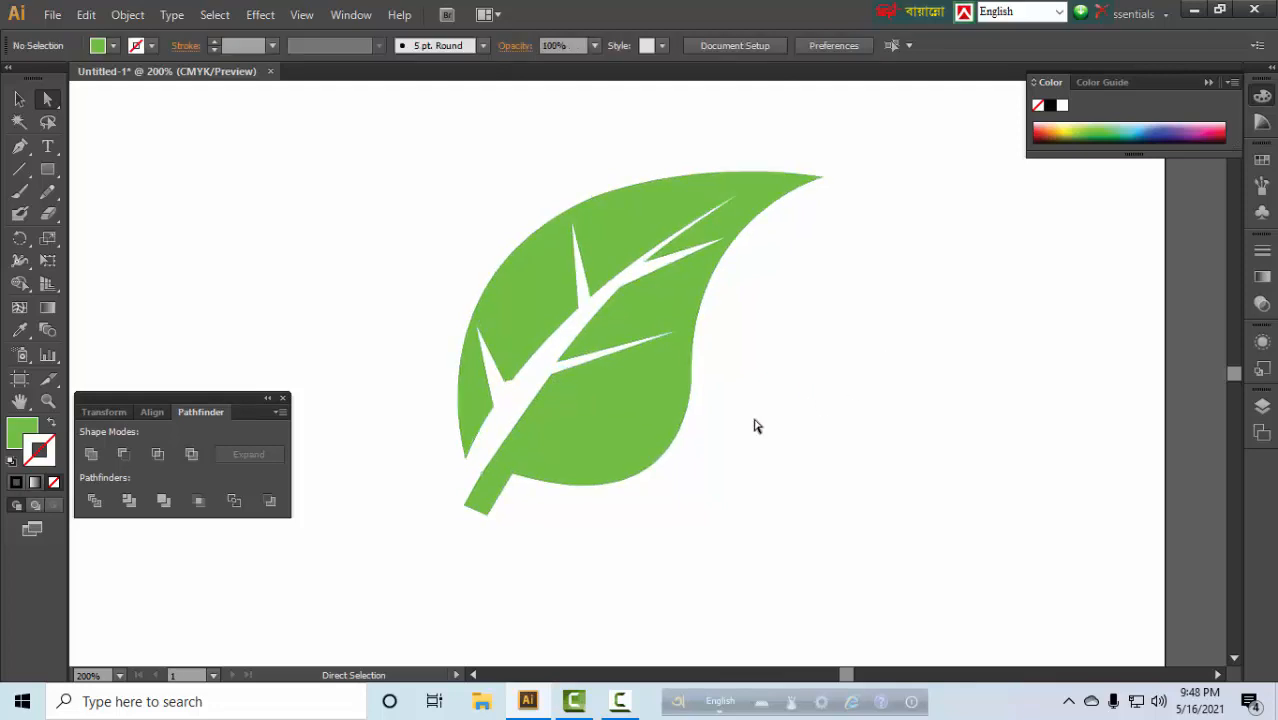
# Step: Slim the upper right side vein by moving the lower anchor point at its base toward the leaf tip
pyautogui.moveTo(620, 290); pyautogui.dragTo(639, 281)
pyautogui.click(836, 318)
pyautogui.click(694, 321)
pyautogui.click(633, 275)
pyautogui.click(663, 264)
pyautogui.click(808, 304)
# Step: Slim the lower left side vein by adjusting the anchor points where it meets the central vein
pyautogui.moveTo(513, 380); pyautogui.dragTo(494, 417)
pyautogui.click(532, 372)
pyautogui.click(588, 523)
pyautogui.click(593, 540)
pyautogui.click(548, 550)
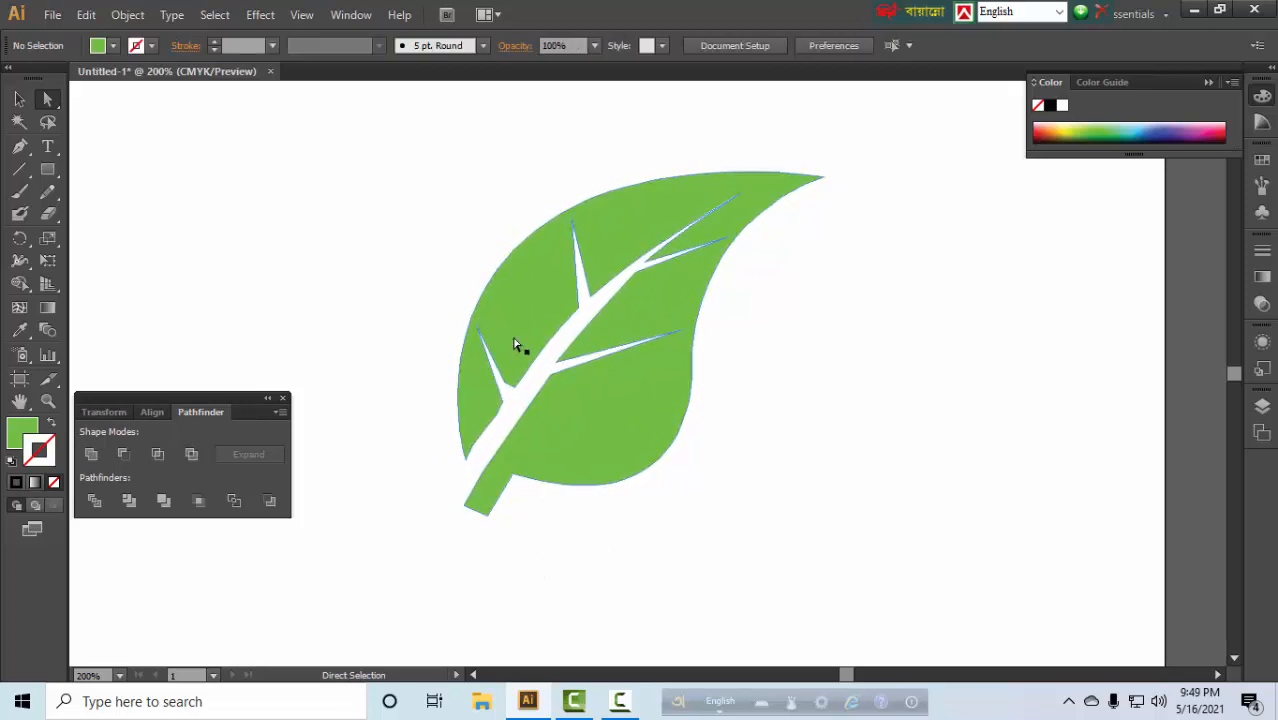
# Step: Select the whole leaf and open the gradient settings for it with the Gradient tool active
pyautogui.moveTo(502, 157); pyautogui.dragTo(770, 522)
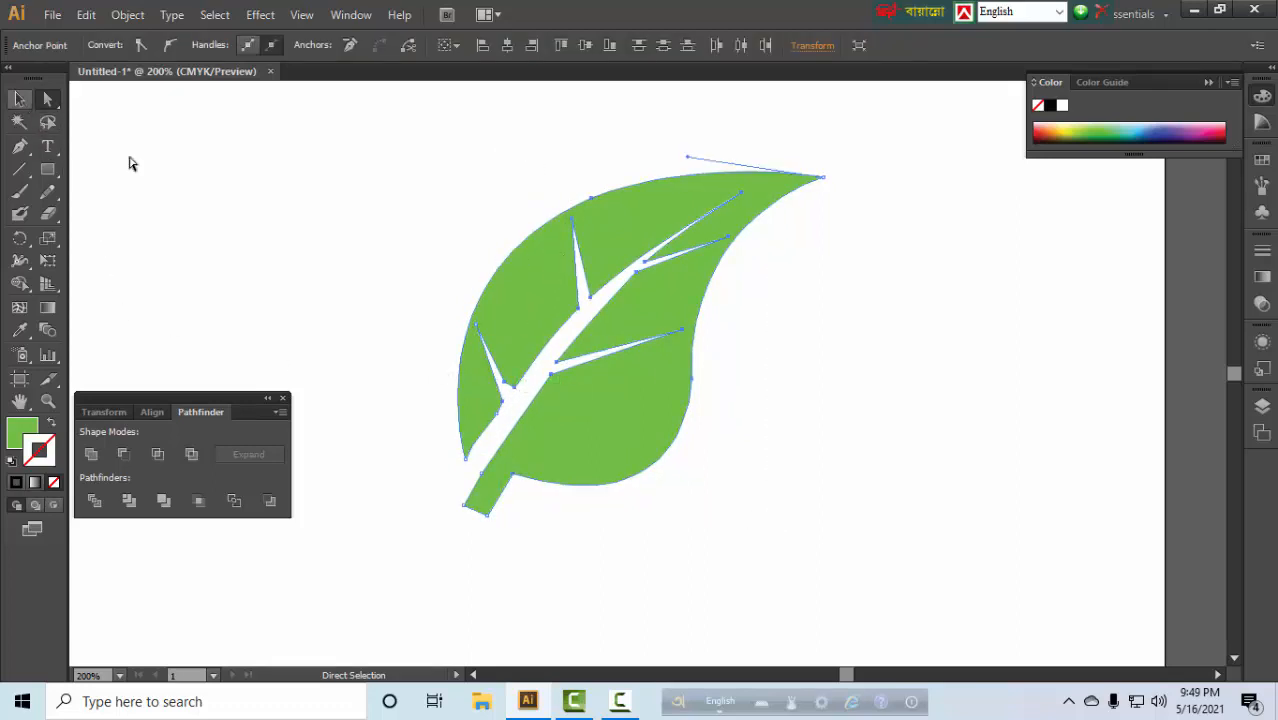
pyautogui.click(339, 198)
pyautogui.click(19, 99)
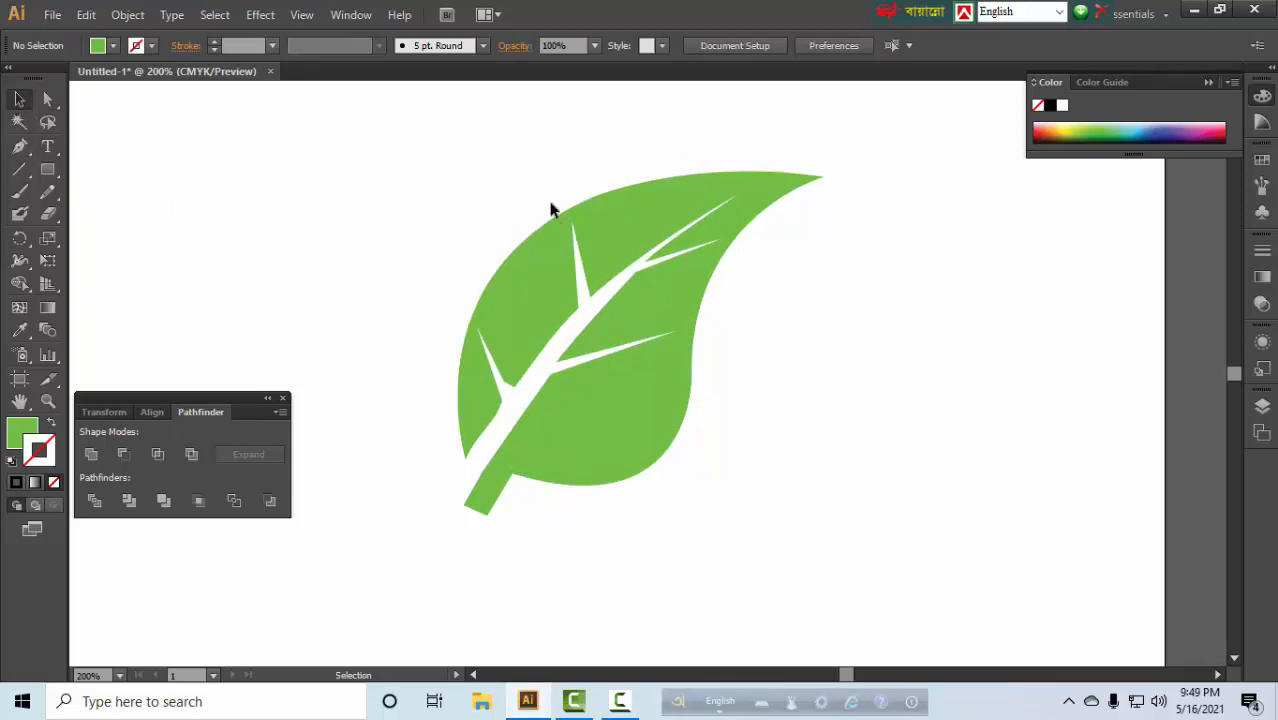
pyautogui.moveTo(551, 205); pyautogui.dragTo(678, 508)
pyautogui.click(49, 309)
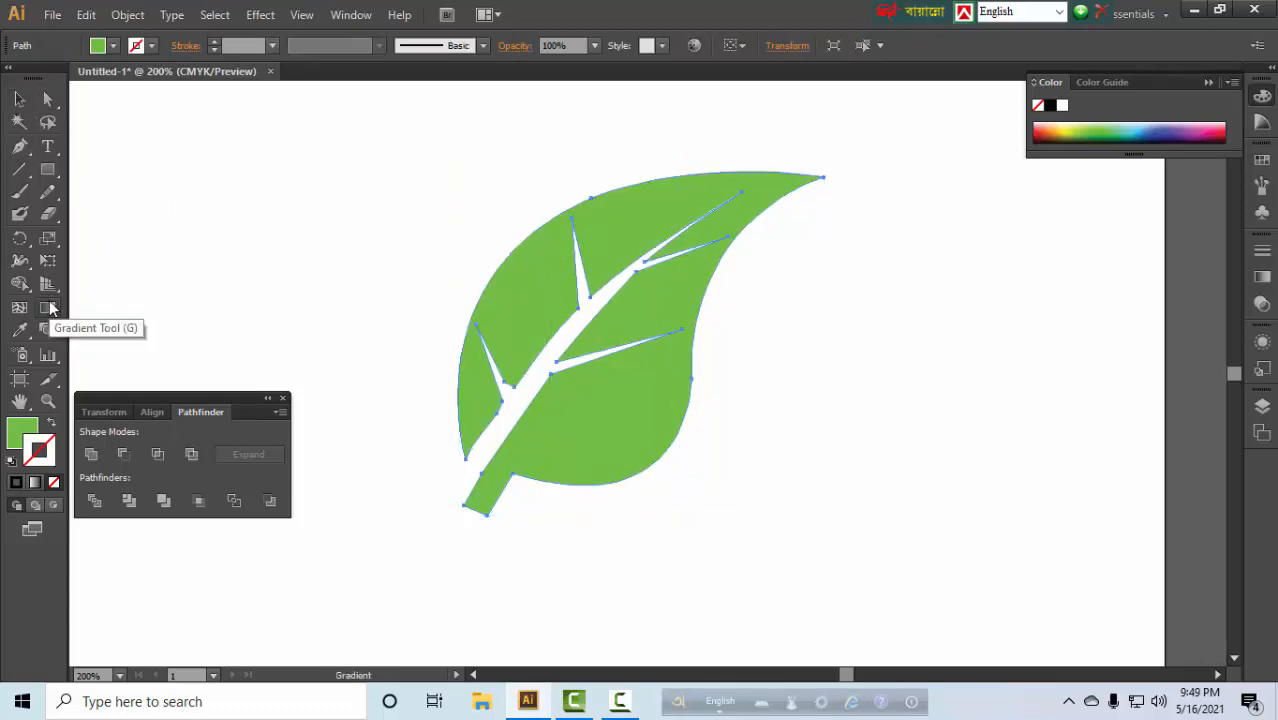
pyautogui.doubleClick(48, 310)
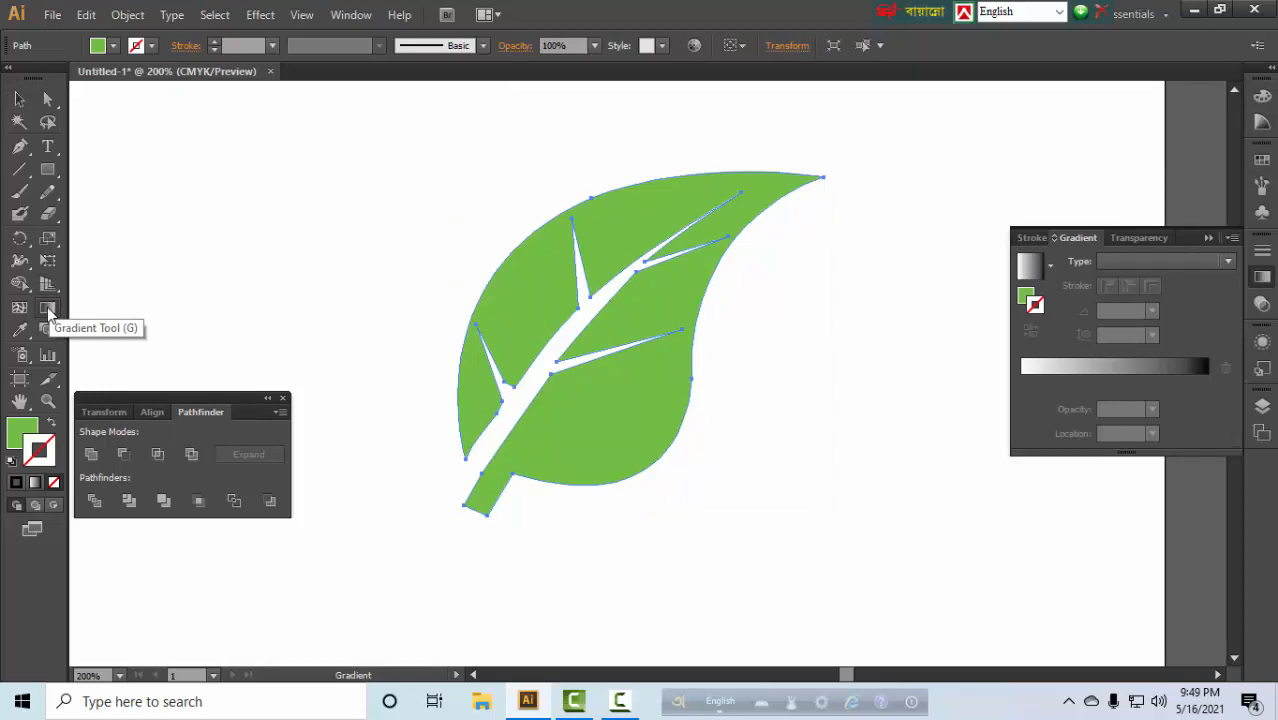
pyautogui.click(1022, 382)
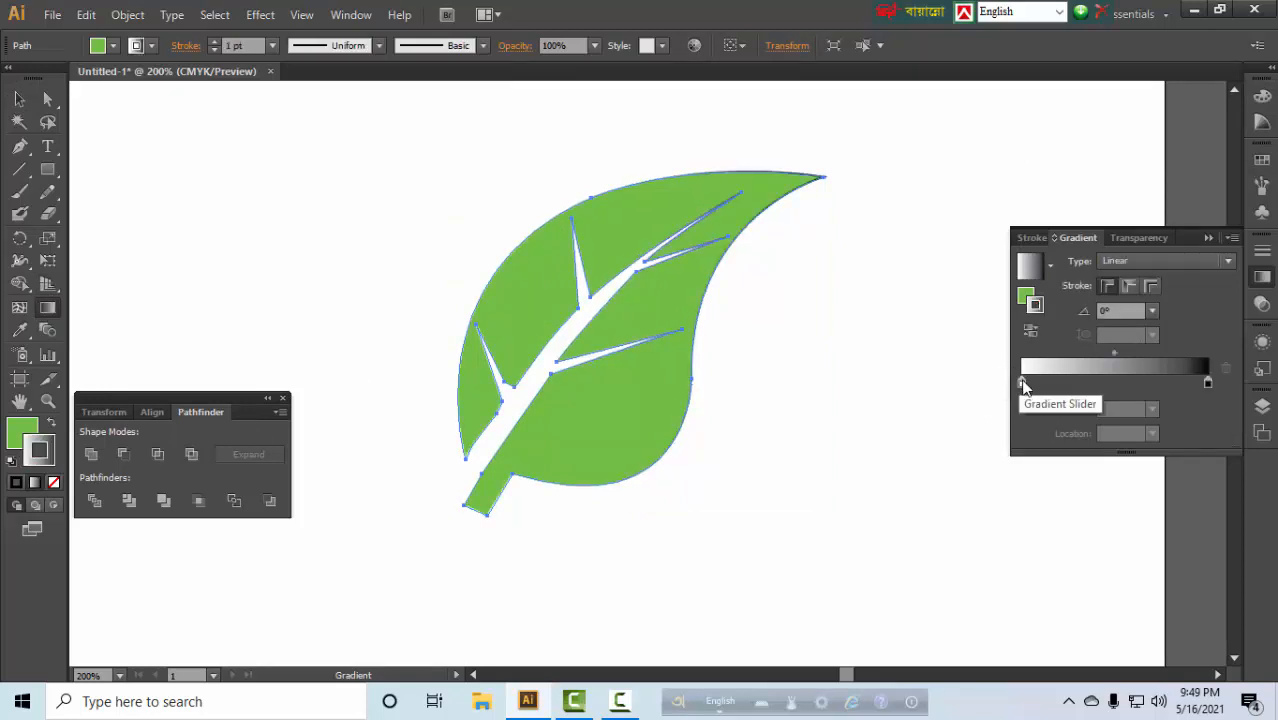
pyautogui.click(24, 432)
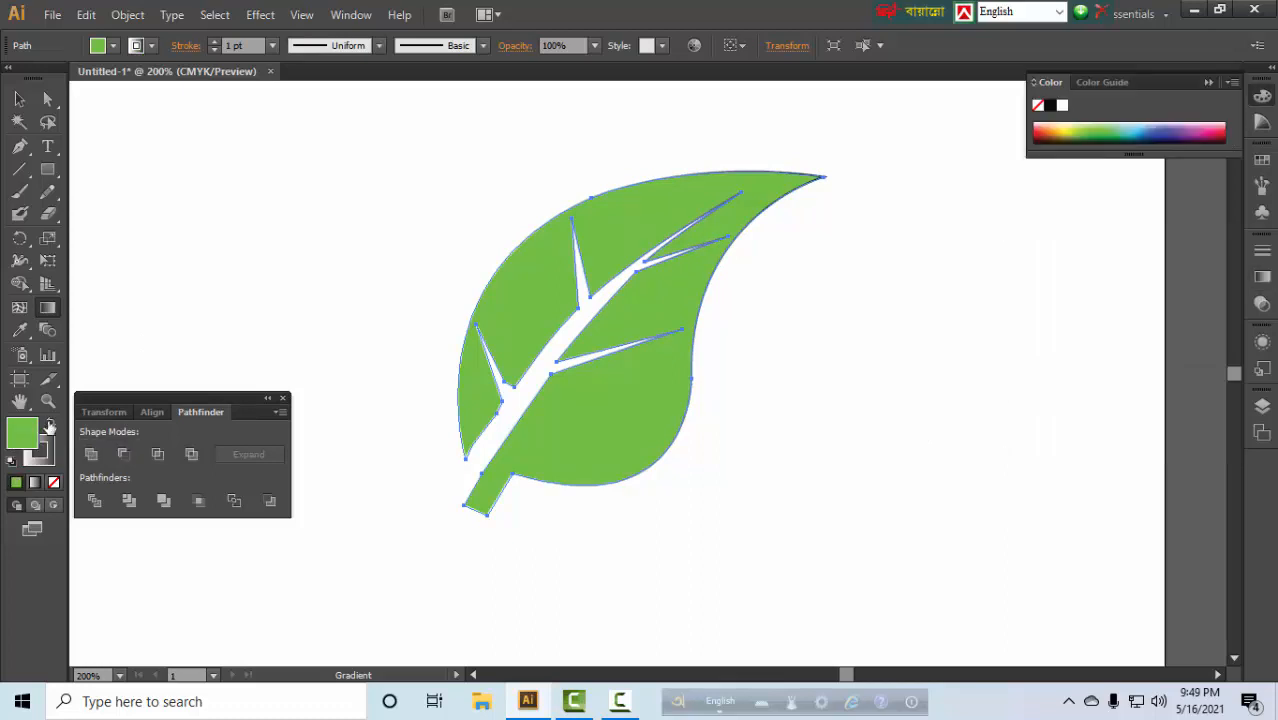
pyautogui.press('.')
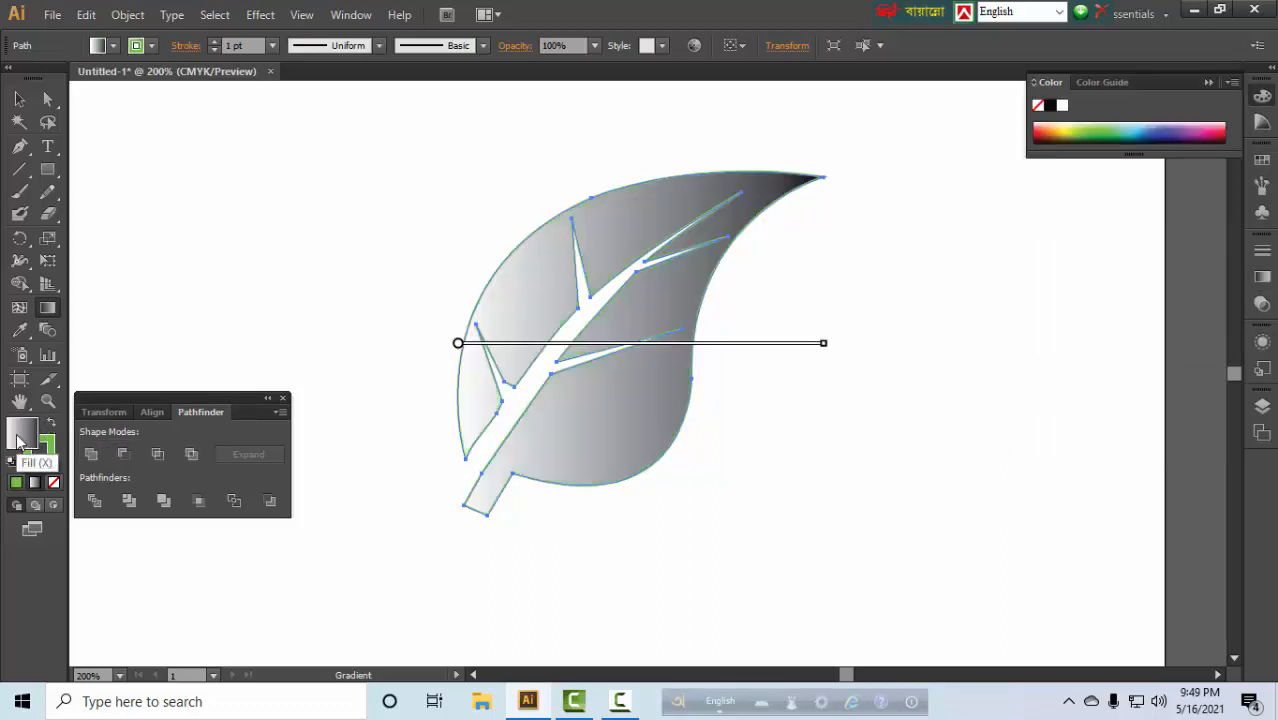
pyautogui.doubleClick(45, 460)
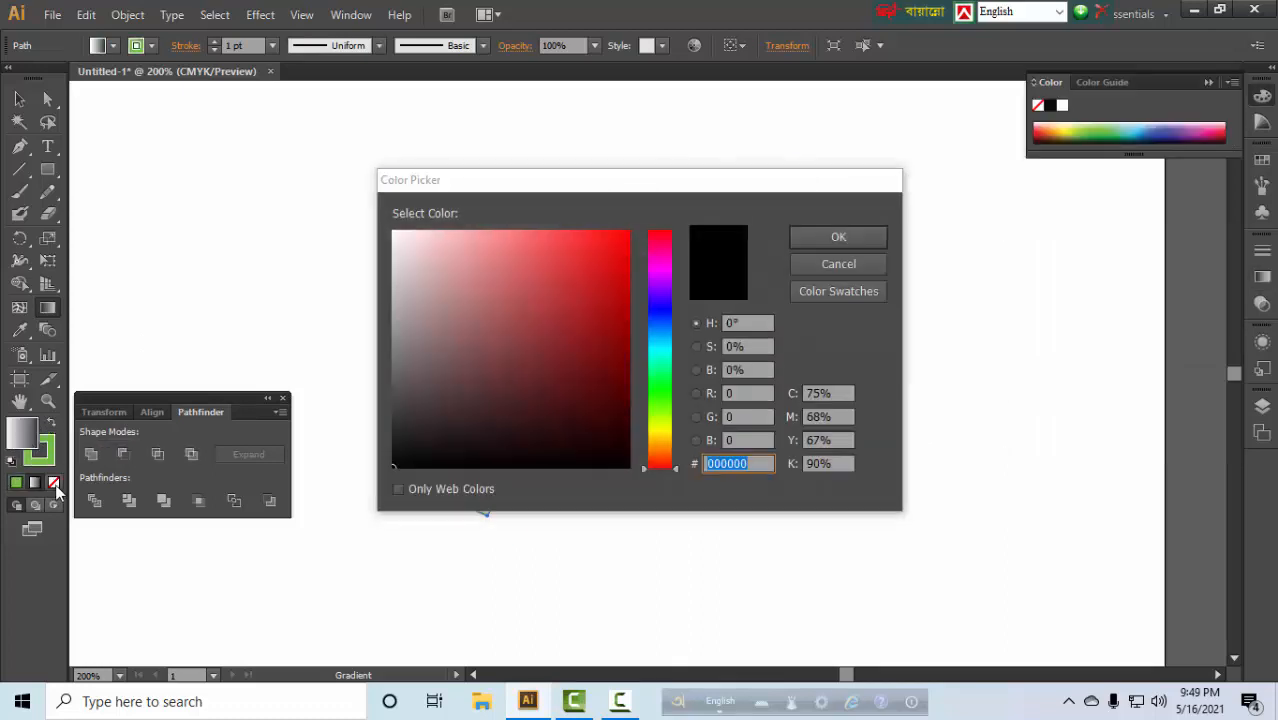
pyautogui.click(867, 264)
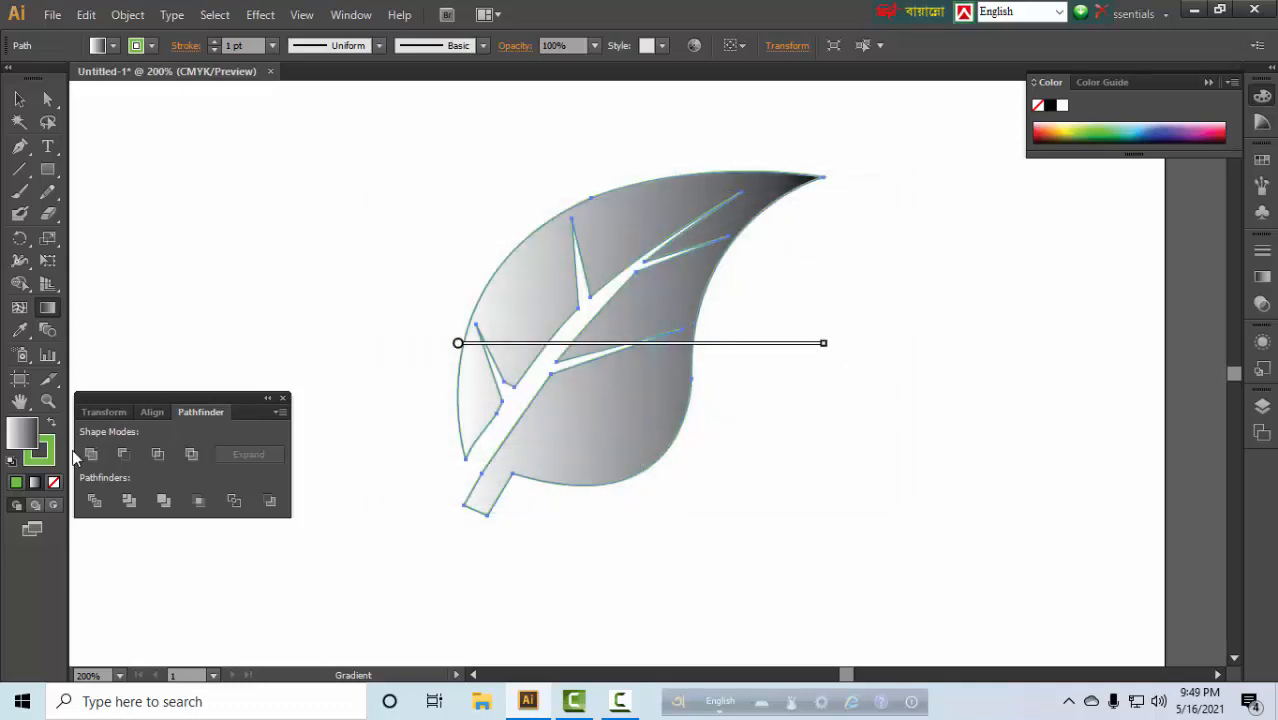
pyautogui.click(55, 483)
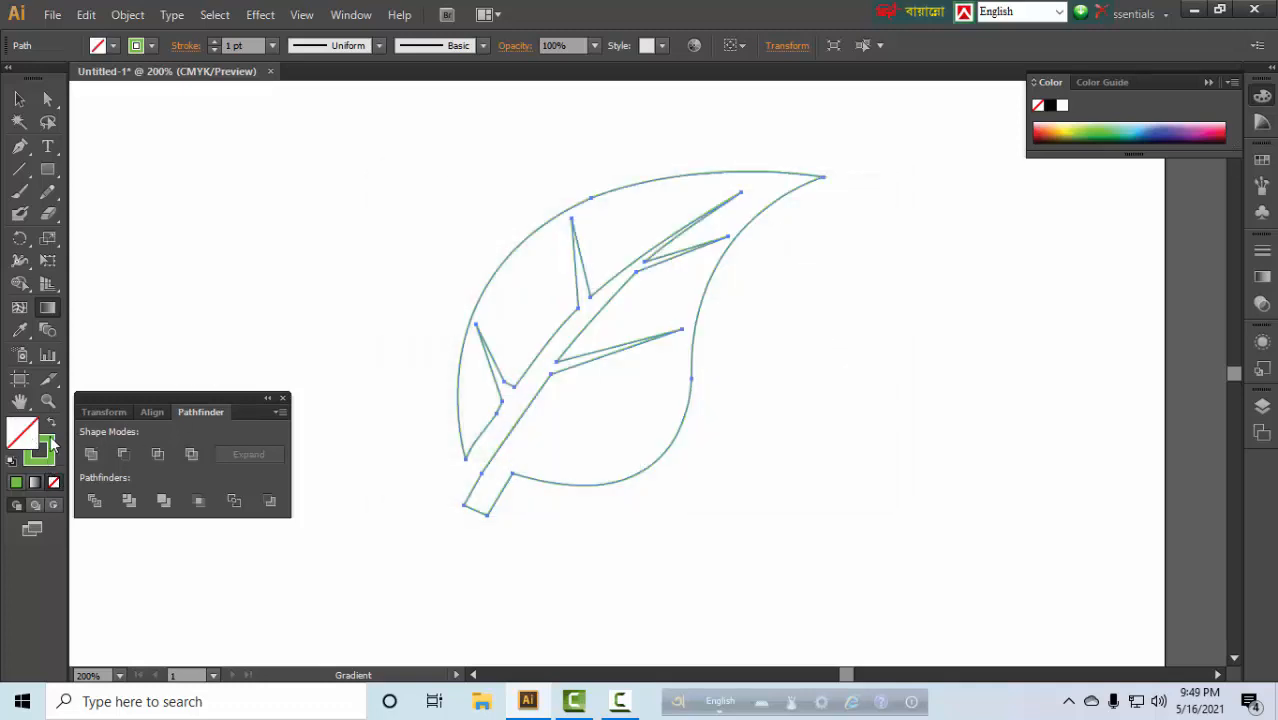
pyautogui.click(49, 424)
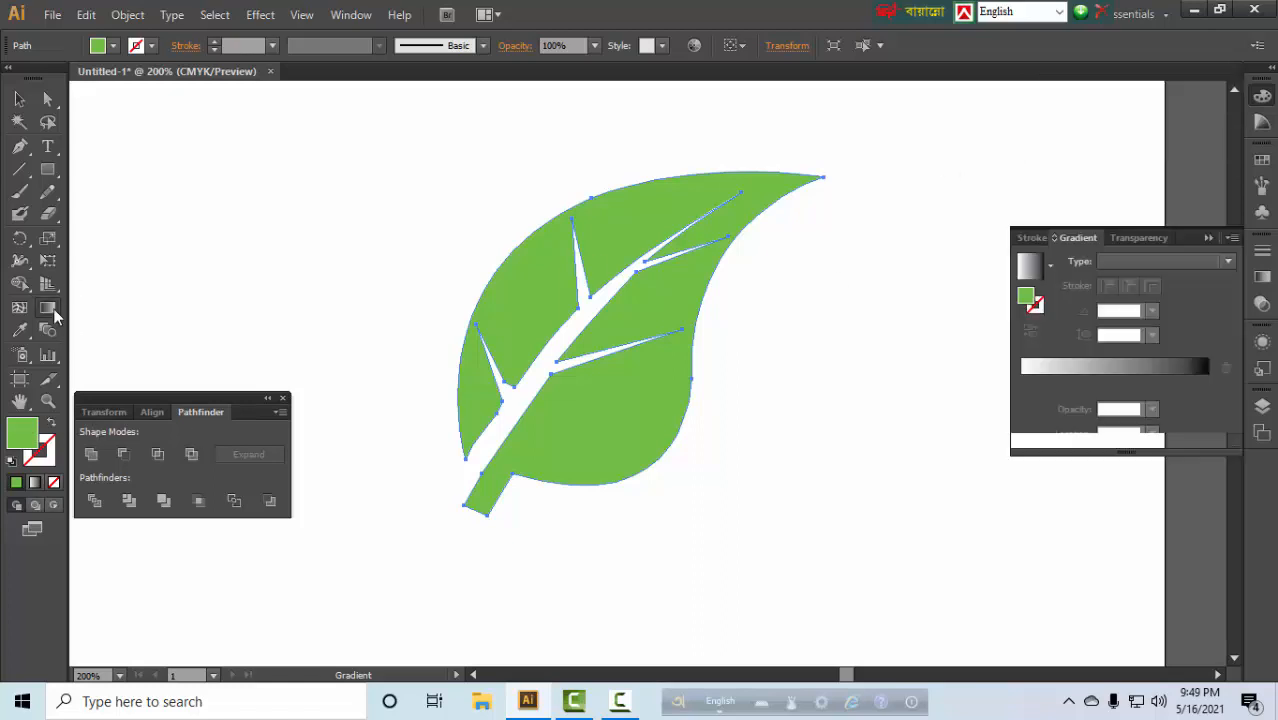
# Step: Apply a linear white-to-black gradient to the leaf's fill and select its start color stop
pyautogui.doubleClick(47, 308)
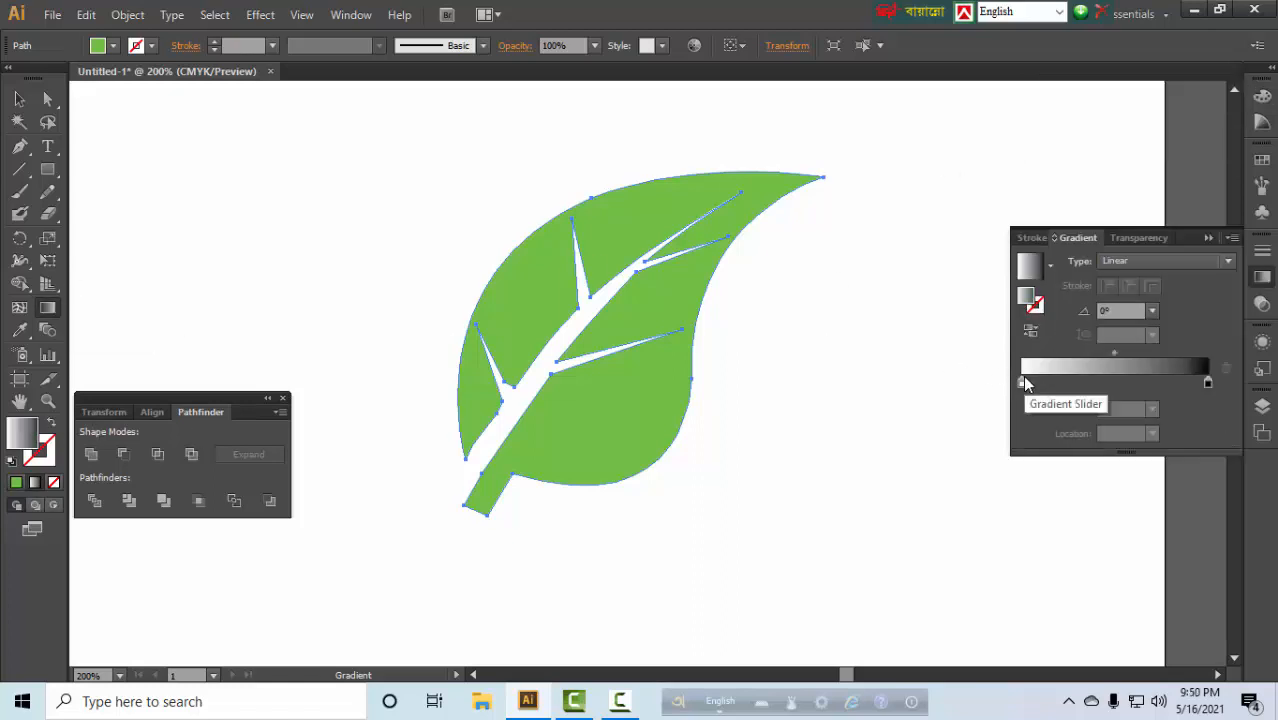
pyautogui.click(1022, 376)
pyautogui.click(1022, 384)
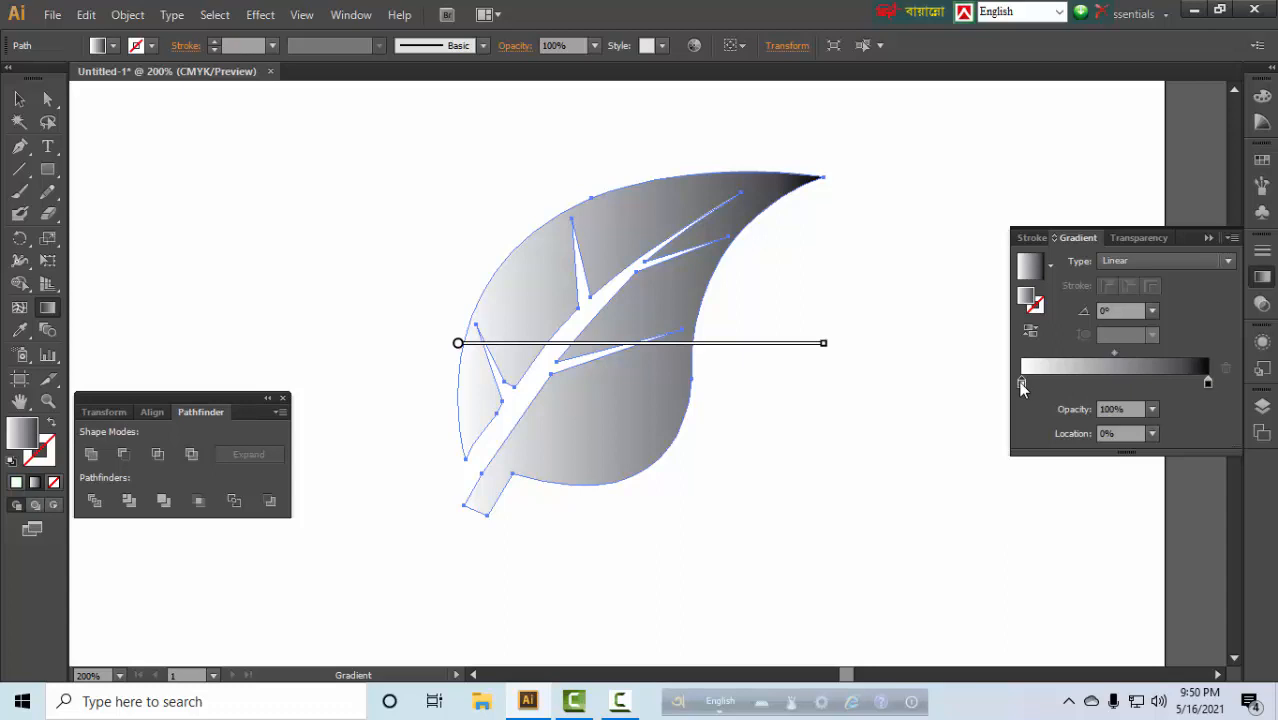
# Step: Switch the color settings from Grayscale to CMYK and color the gradient's start stop yellow
pyautogui.click(1230, 239)
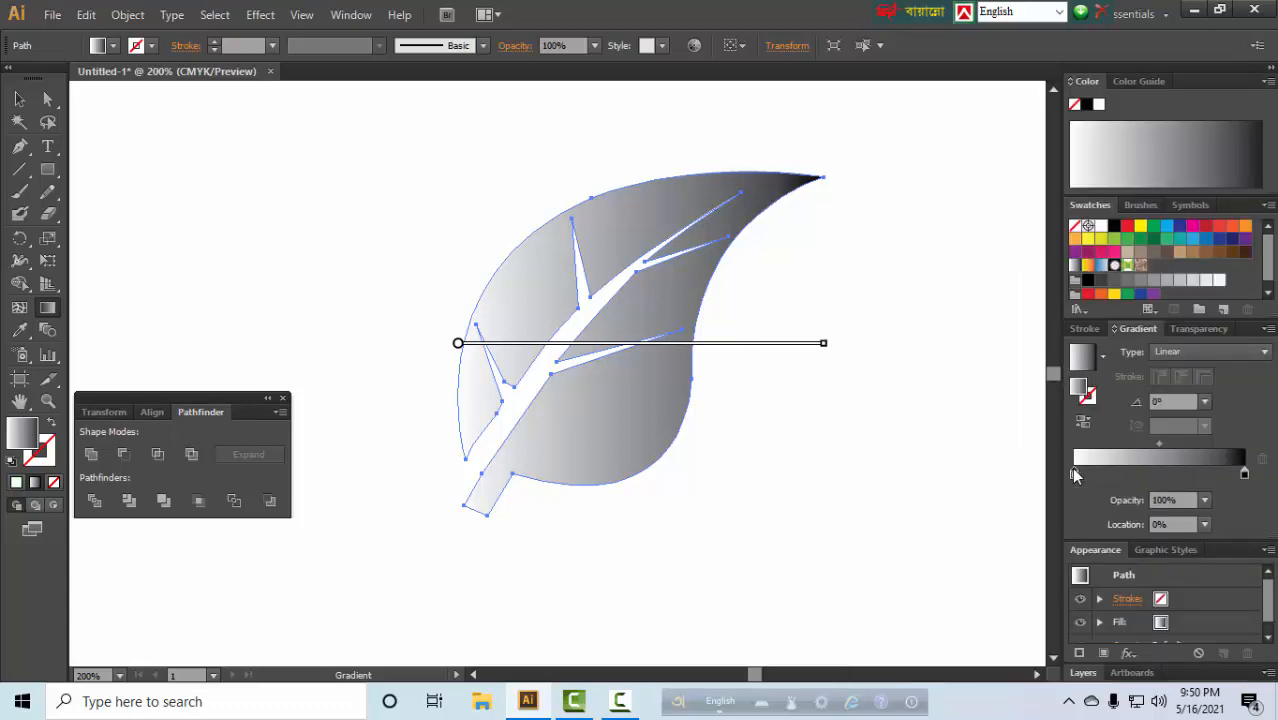
pyautogui.doubleClick(1073, 471)
pyautogui.click(1261, 81)
pyautogui.click(1263, 81)
pyautogui.click(1108, 172)
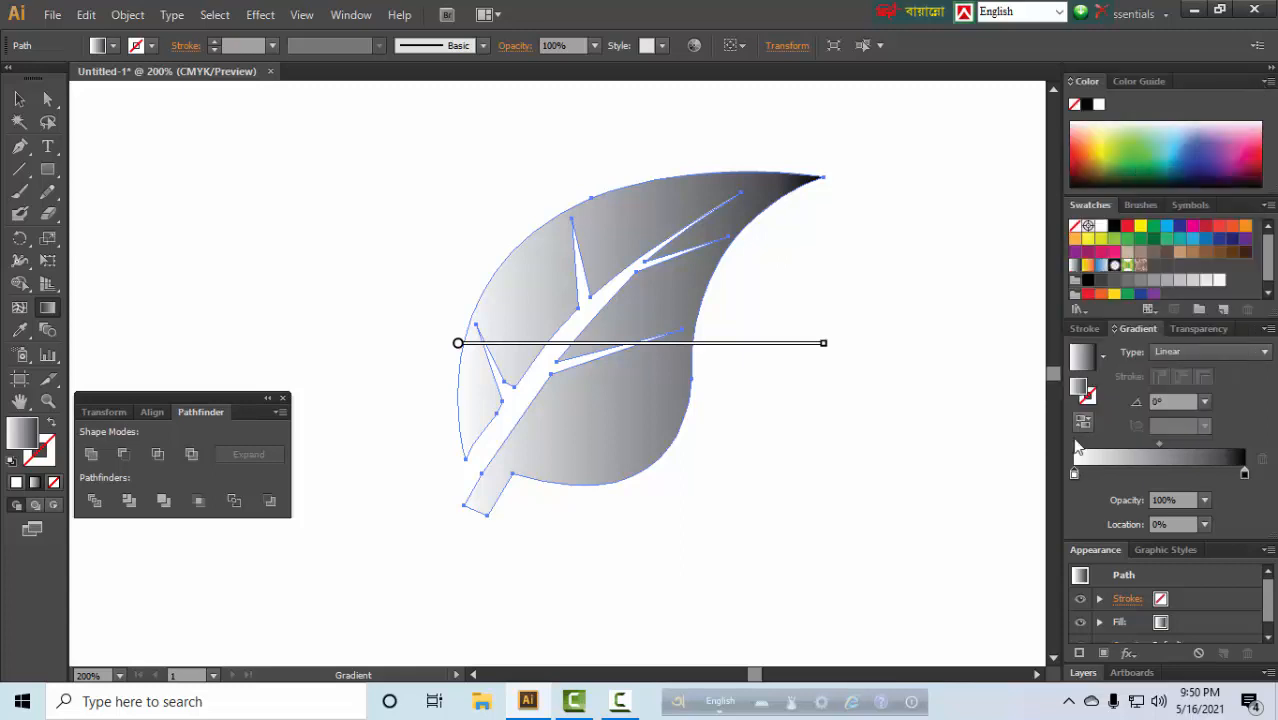
pyautogui.click(1108, 140)
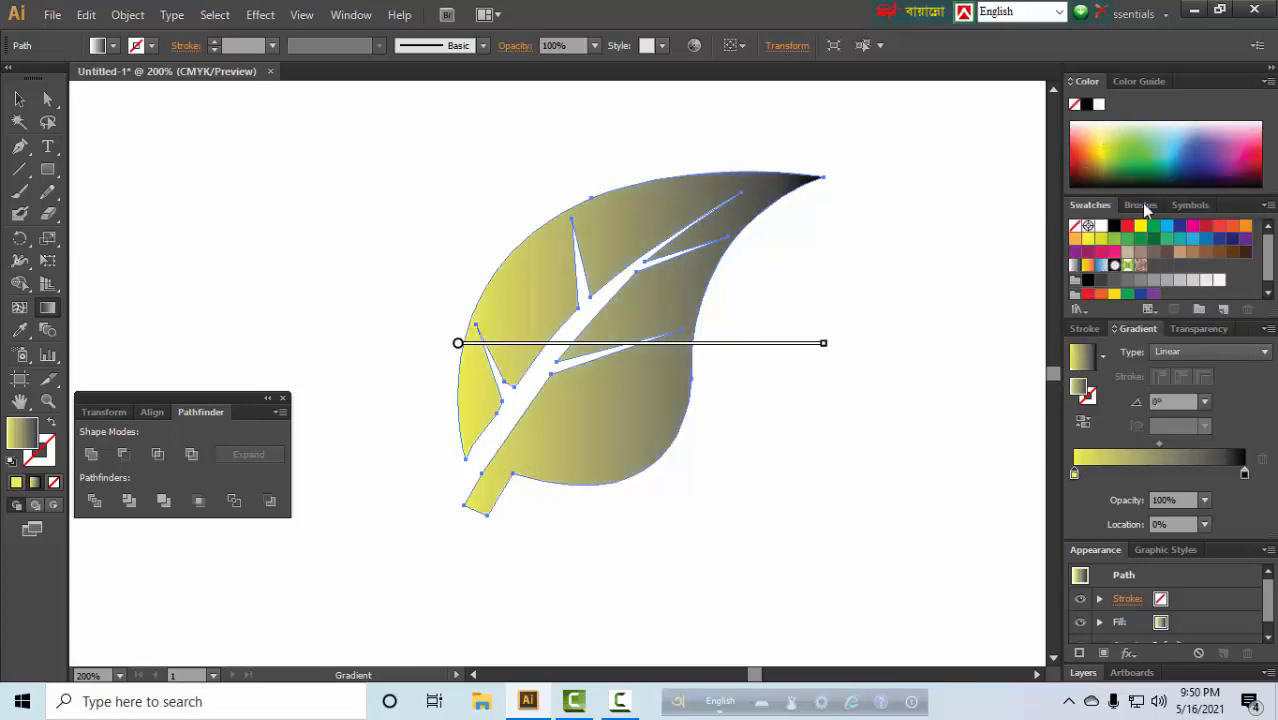
# Step: Switch the gradient's end stop from Grayscale to CMYK and color it light green
pyautogui.click(1244, 476)
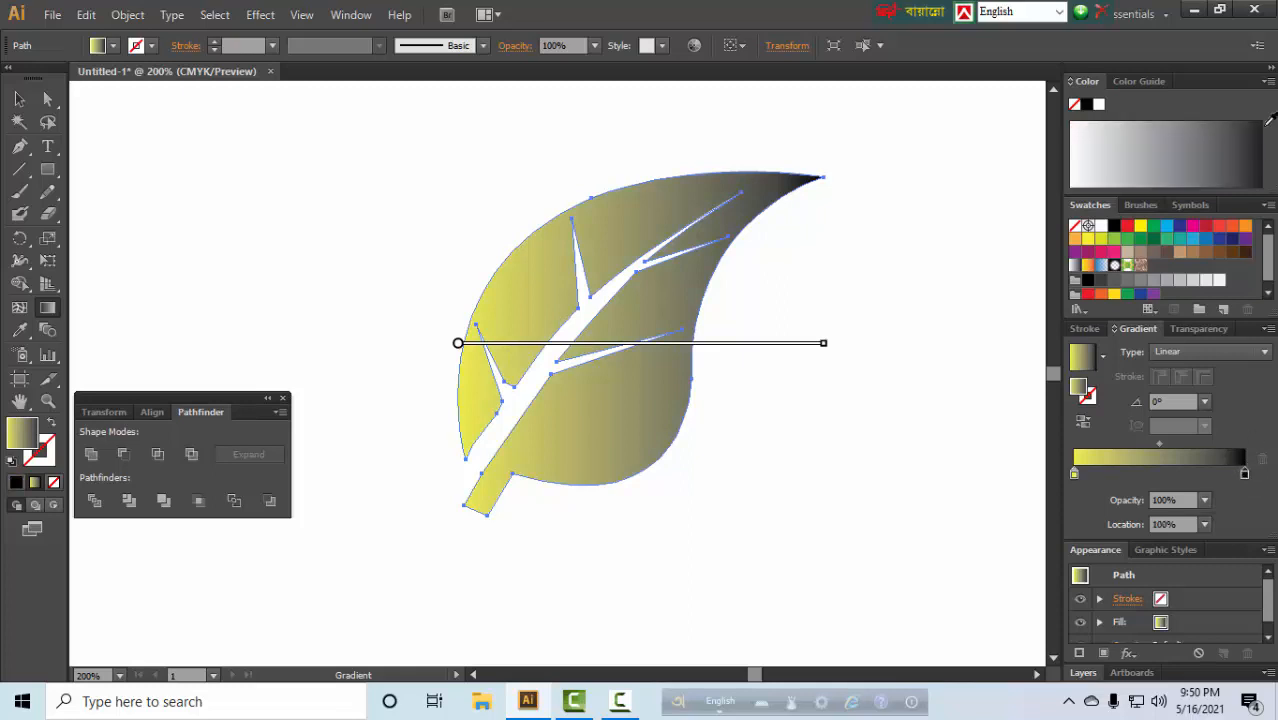
pyautogui.click(1269, 69)
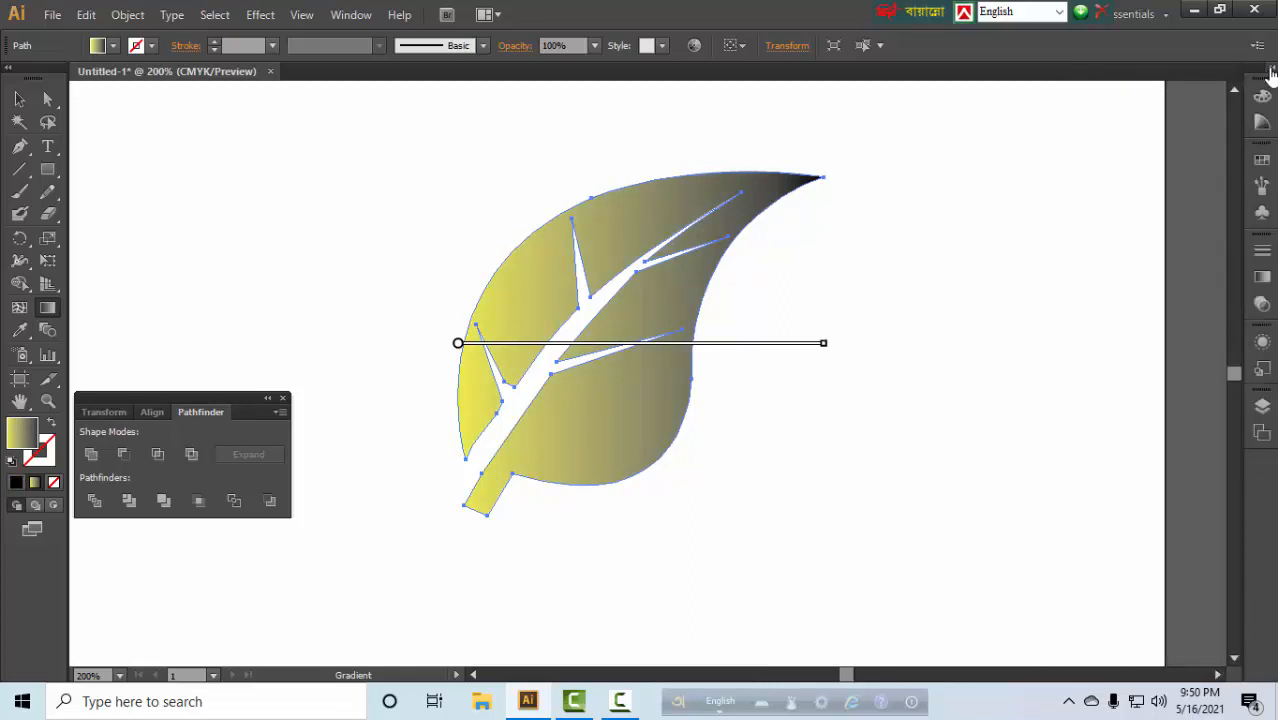
pyautogui.click(1269, 69)
pyautogui.click(1268, 81)
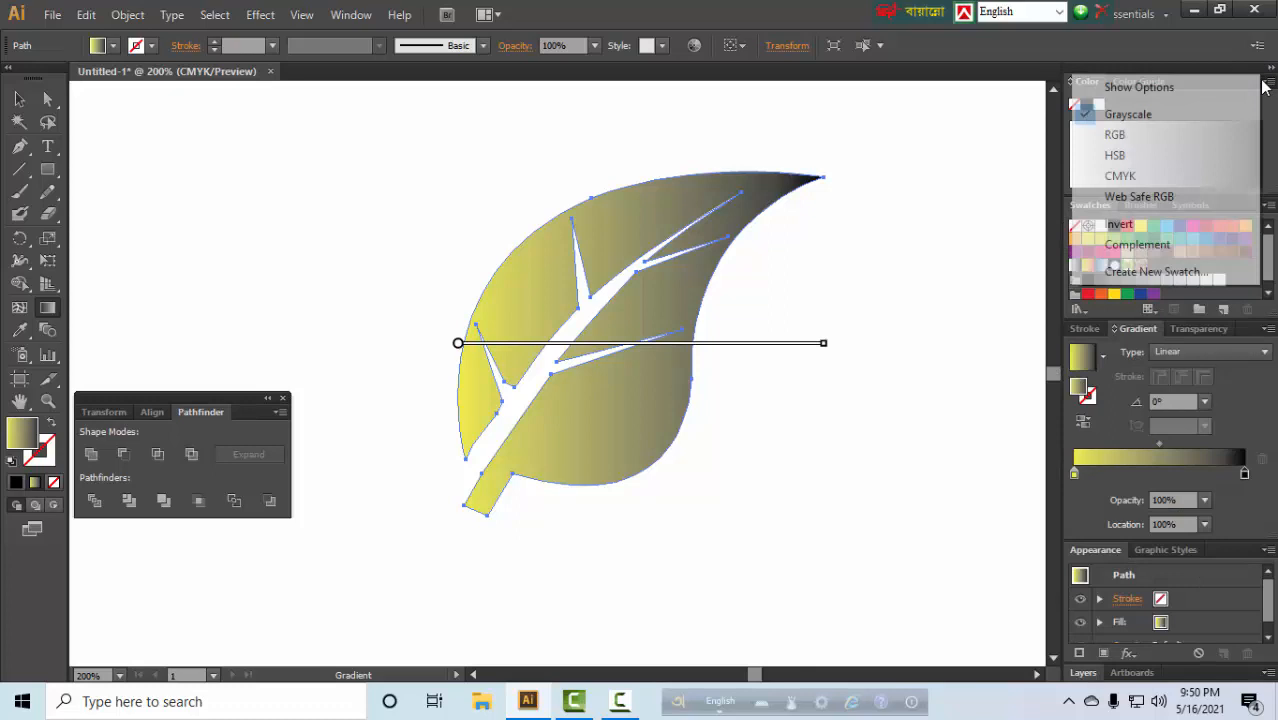
pyautogui.click(1118, 172)
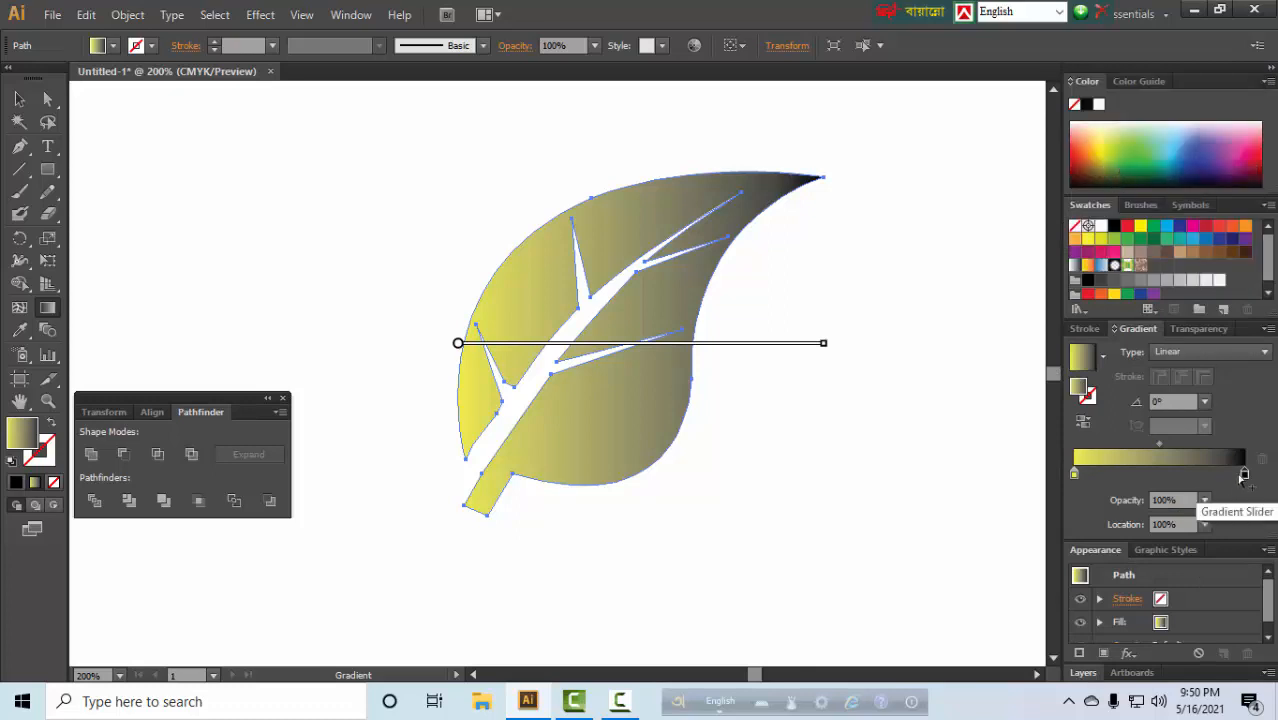
pyautogui.click(1131, 140)
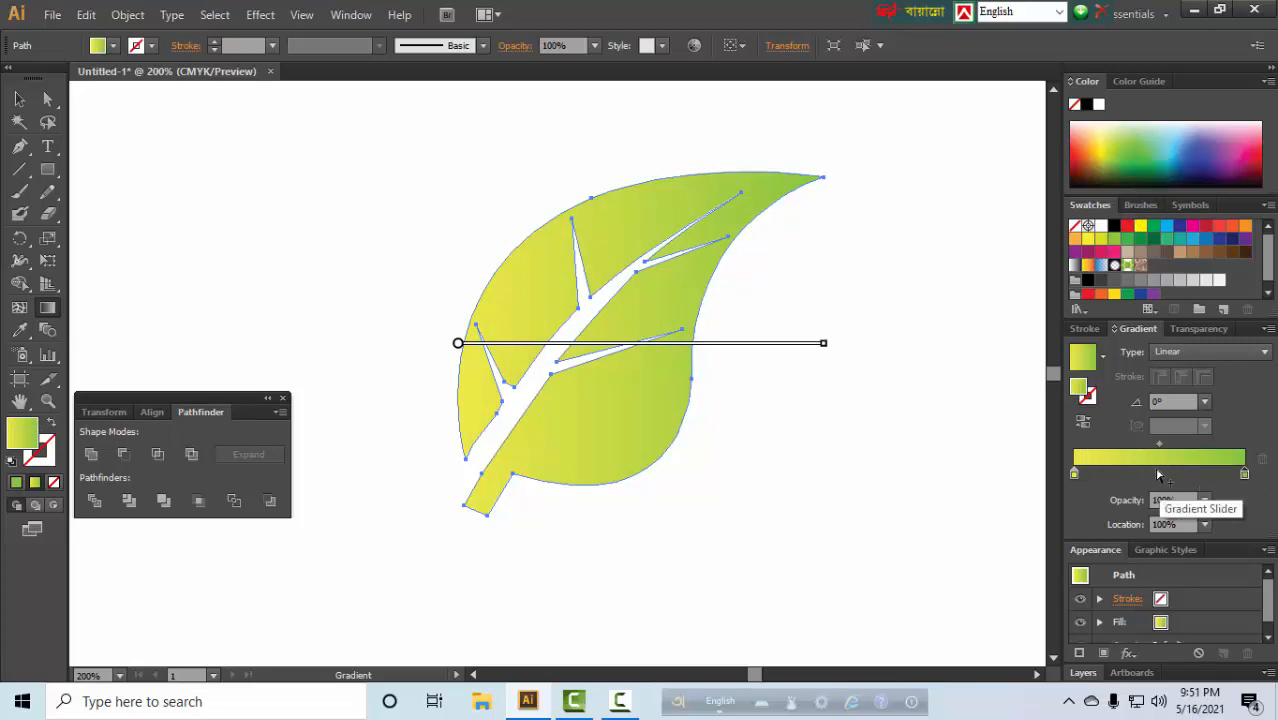
# Step: Add a pale cream gradient stop at about 48% and color the start stop green
pyautogui.click(1156, 474)
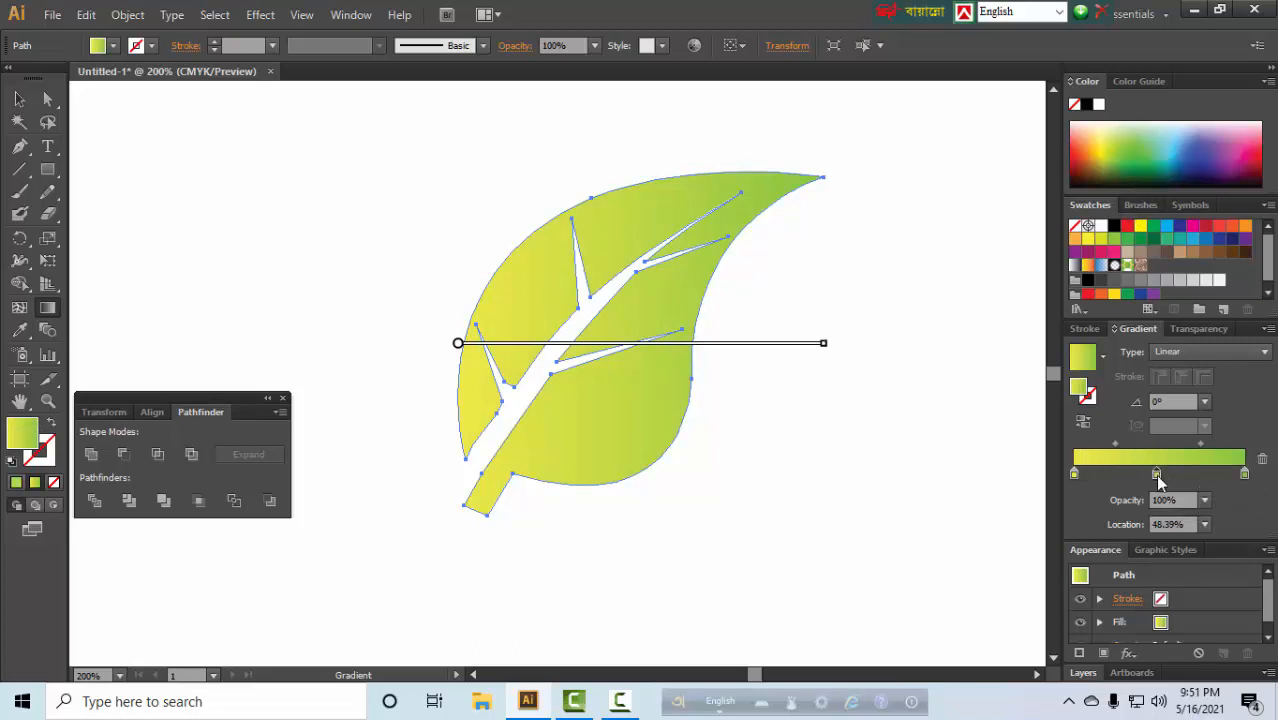
pyautogui.click(1106, 122)
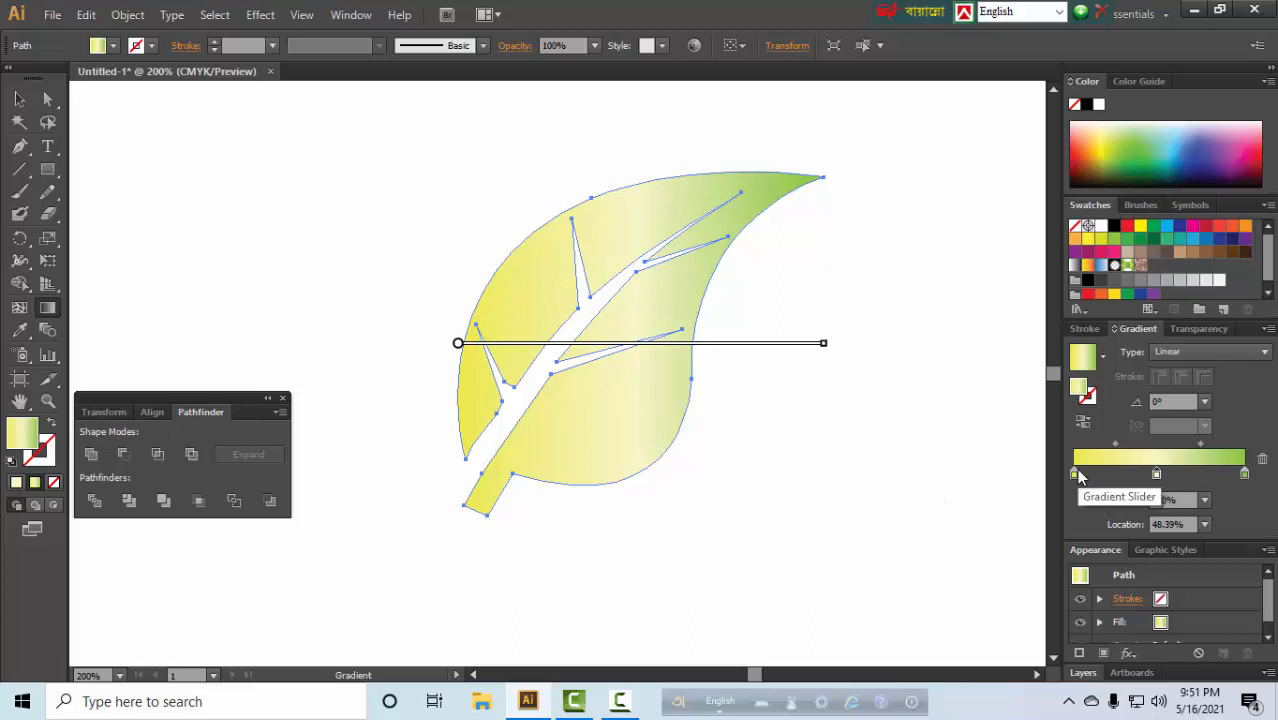
pyautogui.click(1075, 474)
pyautogui.click(1130, 138)
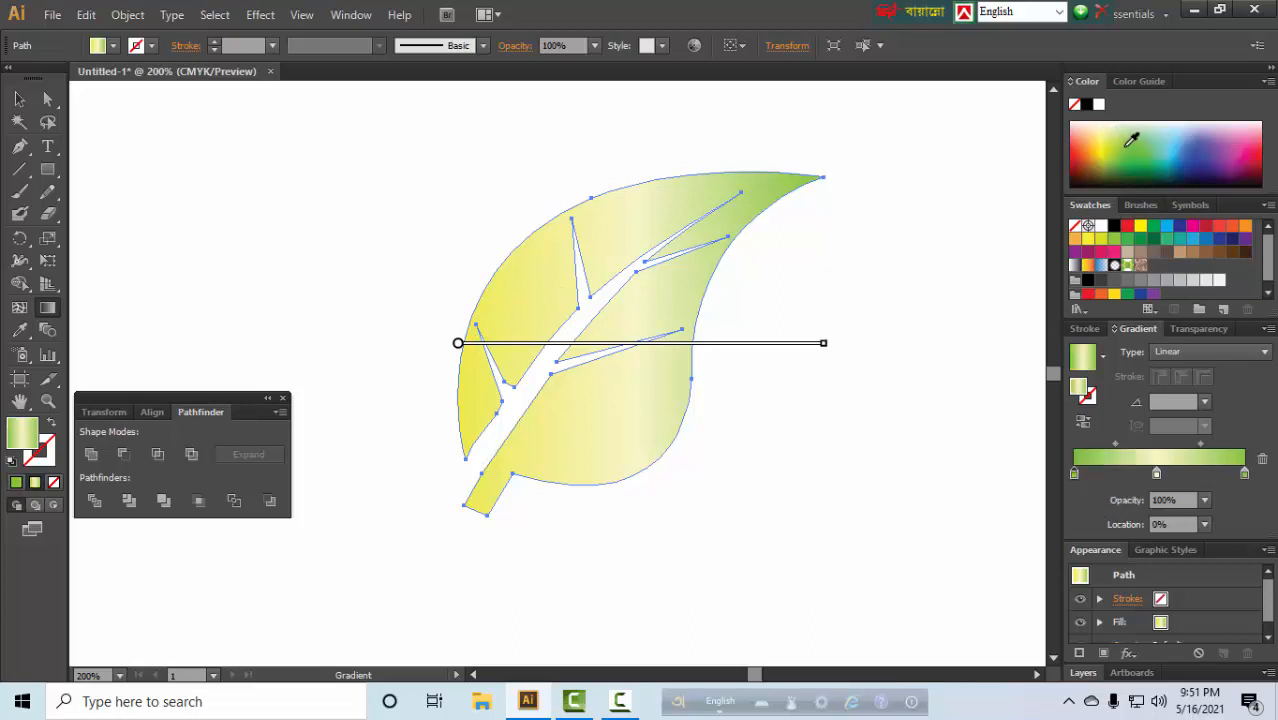
# Step: Redraw the linear gradient diagonally across the leaf at about -50° so the pale band follows the central vein
pyautogui.moveTo(549, 219)
pyautogui.mouseDown()
pyautogui.moveTo(659, 362)
pyautogui.moveTo(476, 302)
pyautogui.moveTo(492, 264)
pyautogui.mouseUp()
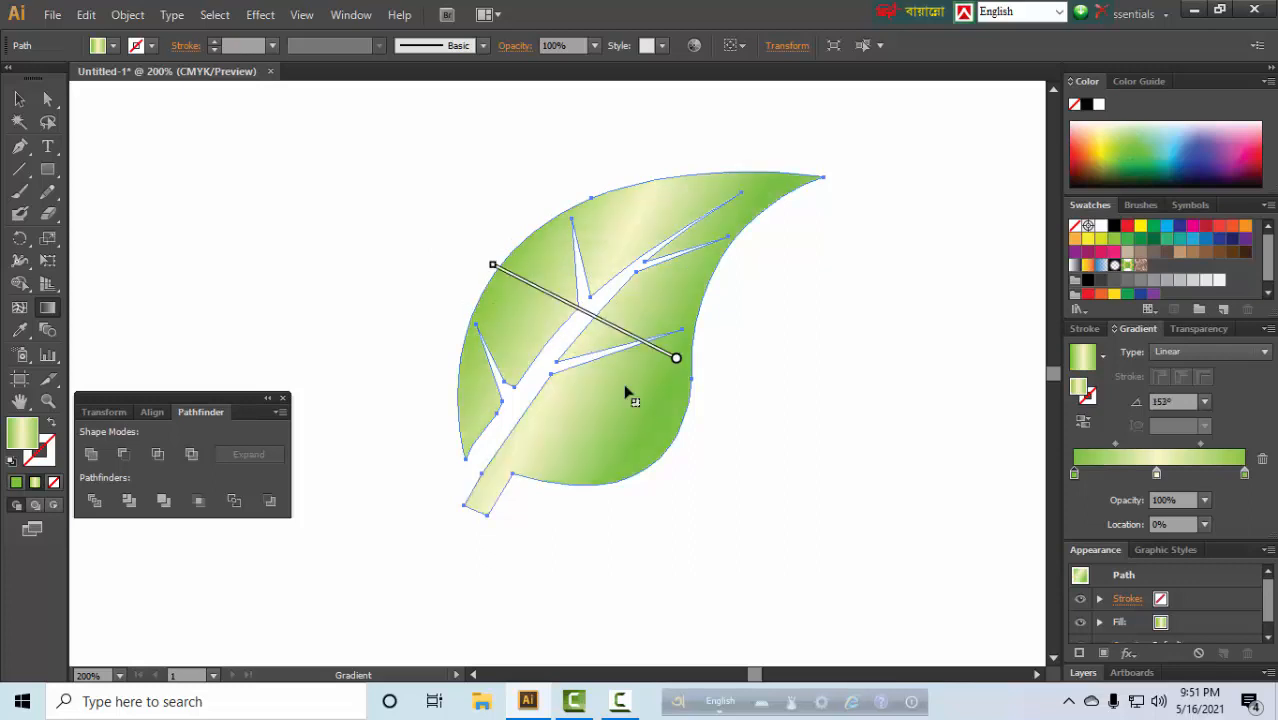
pyautogui.moveTo(659, 356); pyautogui.dragTo(530, 228)
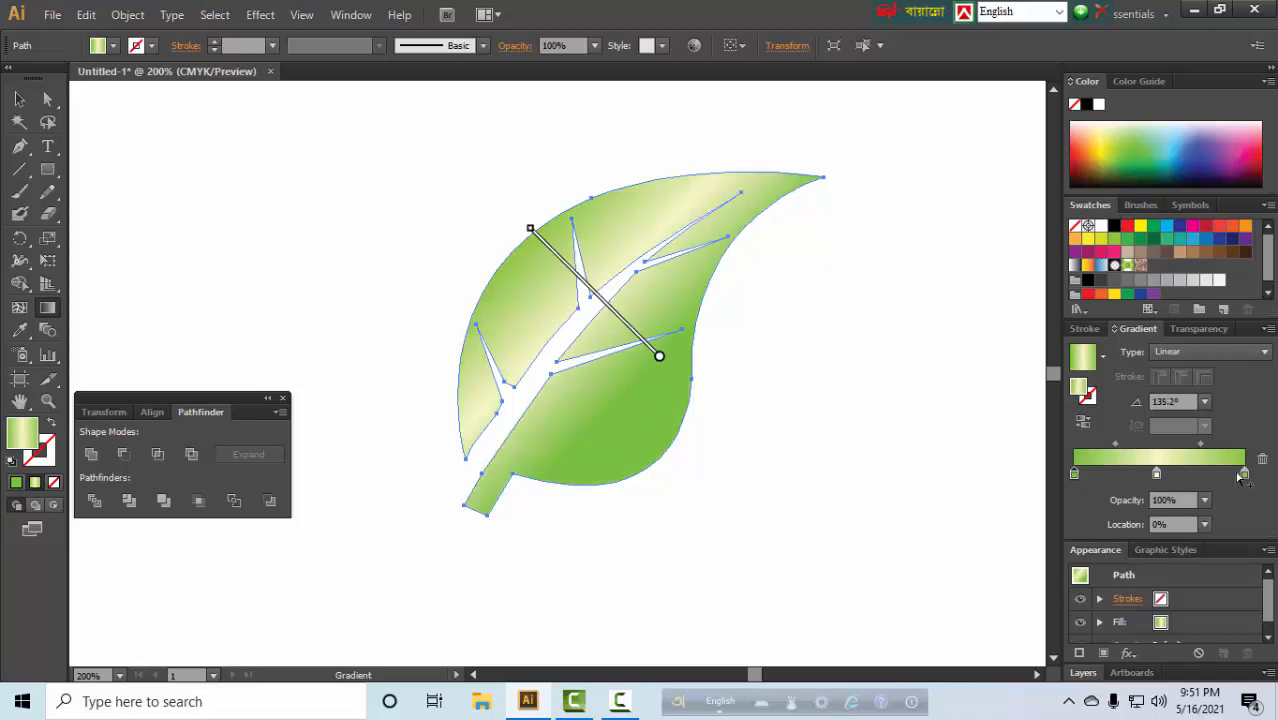
pyautogui.click(1098, 258)
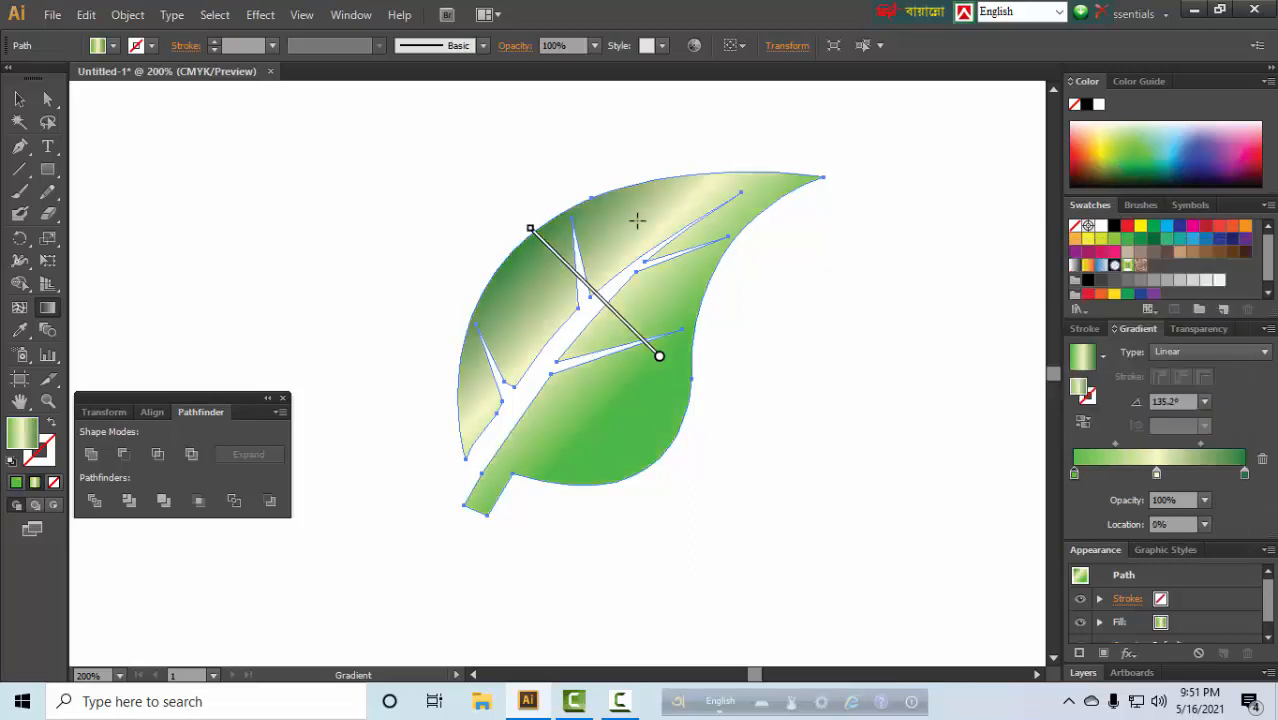
pyautogui.moveTo(625, 218)
pyautogui.mouseDown()
pyautogui.moveTo(652, 377)
pyautogui.moveTo(442, 253)
pyautogui.moveTo(465, 220)
pyautogui.mouseUp()
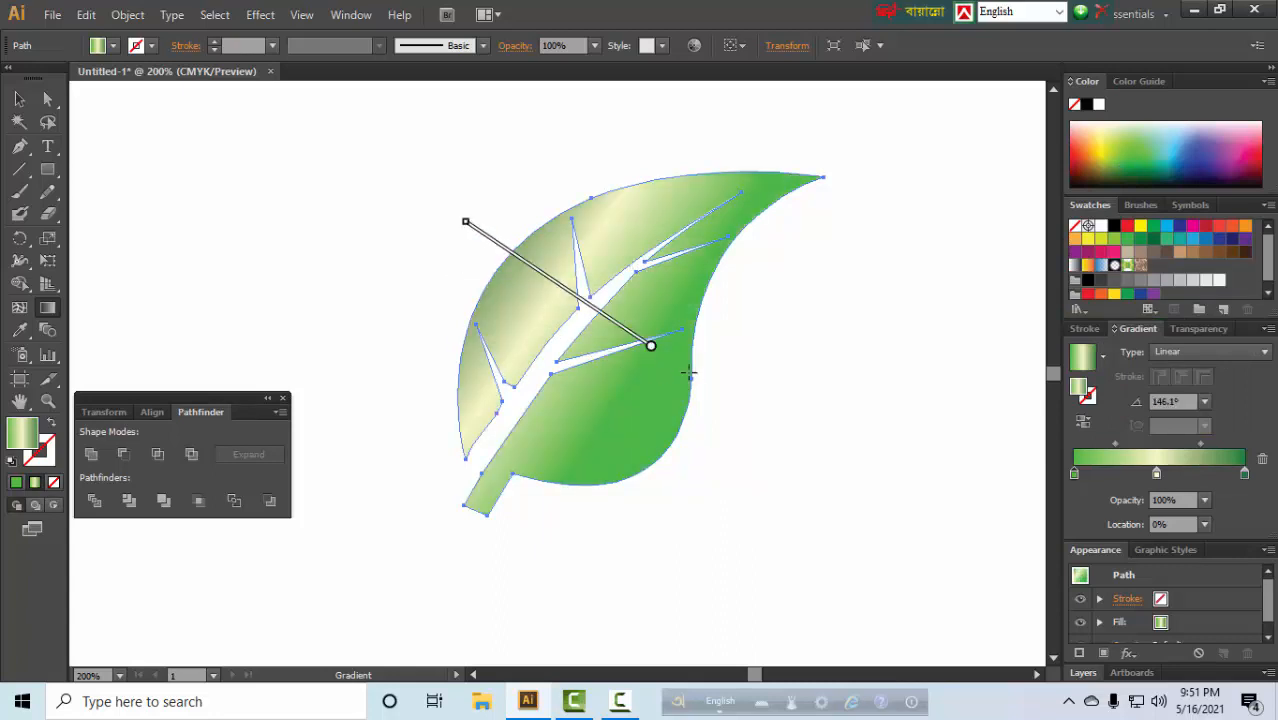
pyautogui.moveTo(695, 368)
pyautogui.mouseDown()
pyautogui.moveTo(342, 243)
pyautogui.moveTo(347, 228)
pyautogui.mouseUp()
pyautogui.moveTo(463, 275)
pyautogui.mouseDown()
pyautogui.moveTo(622, 347)
pyautogui.moveTo(615, 330)
pyautogui.mouseUp()
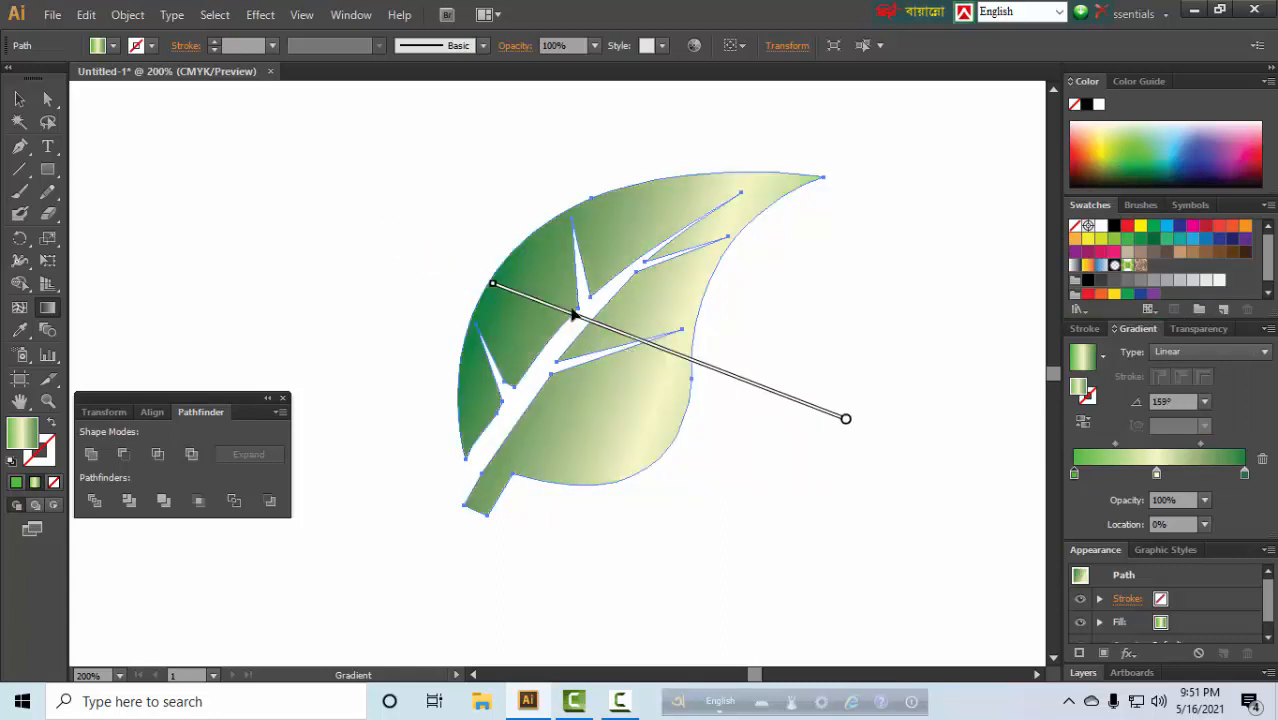
pyautogui.moveTo(589, 275); pyautogui.dragTo(653, 352)
# Step: Recolor the gradient's start and end stops medium green, keeping the pale middle stop, and deselect the leaf
pyautogui.doubleClick(1074, 475)
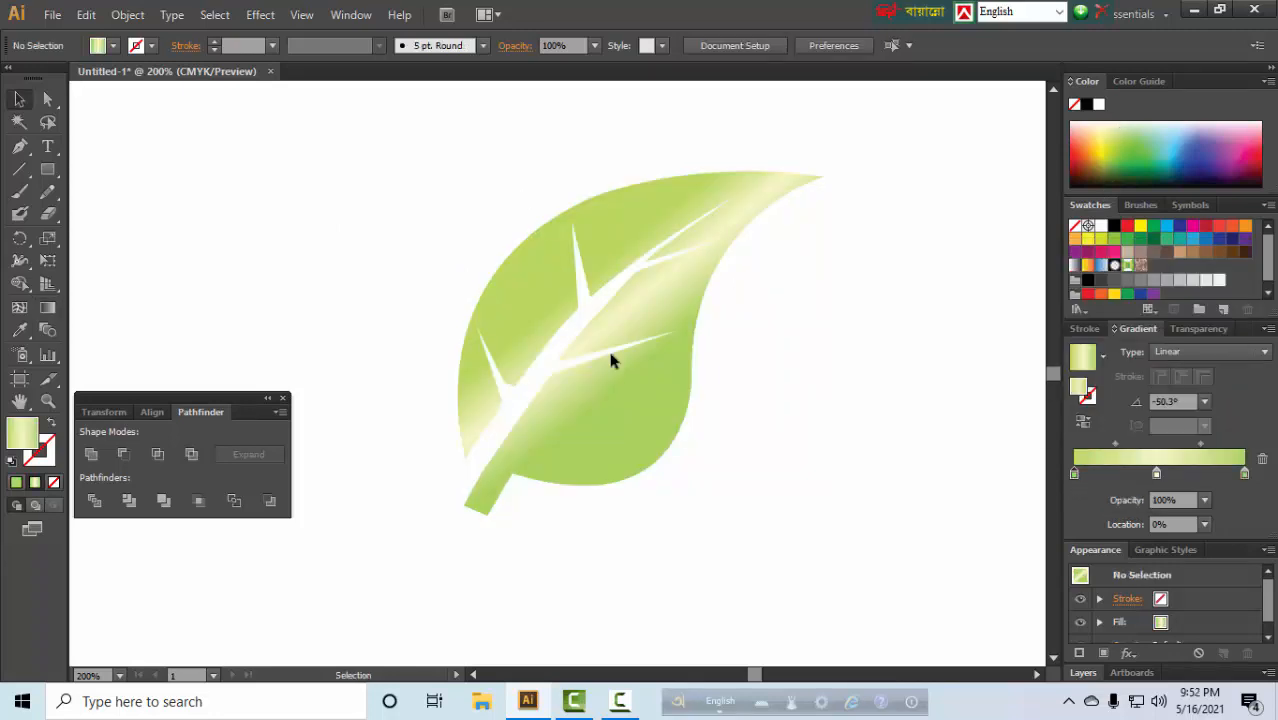
pyautogui.click(609, 358)
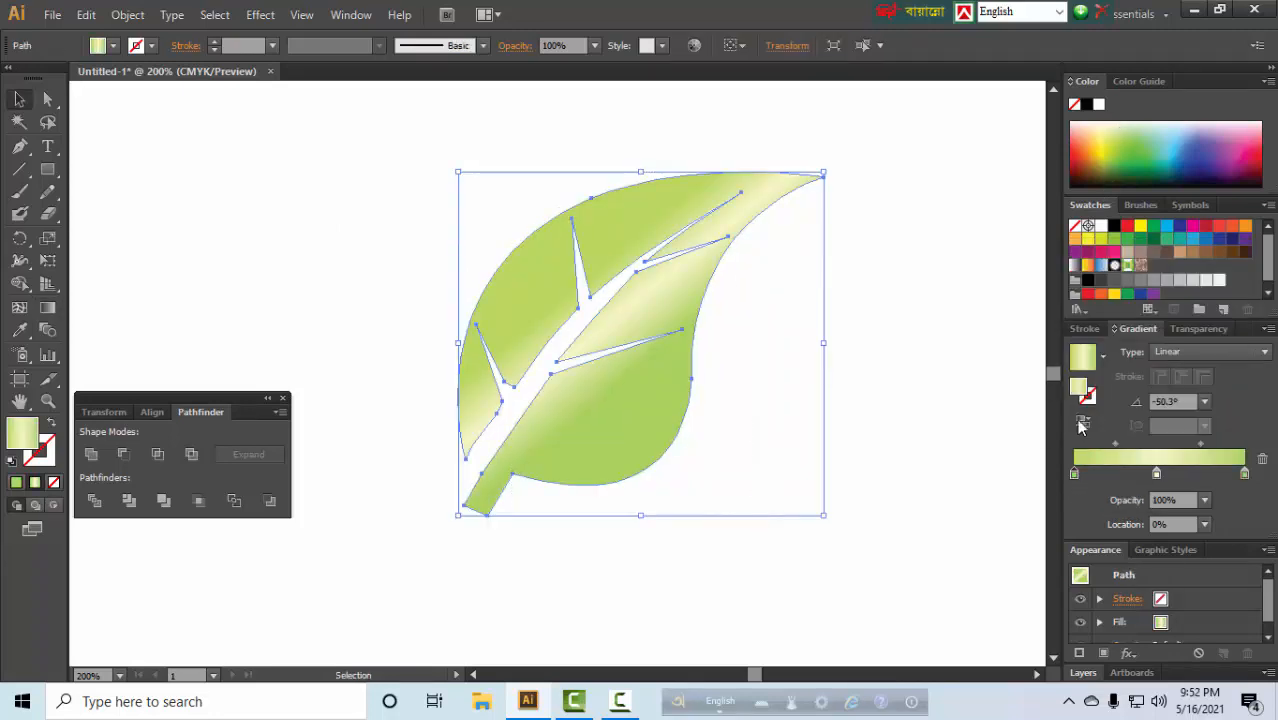
pyautogui.click(1133, 141)
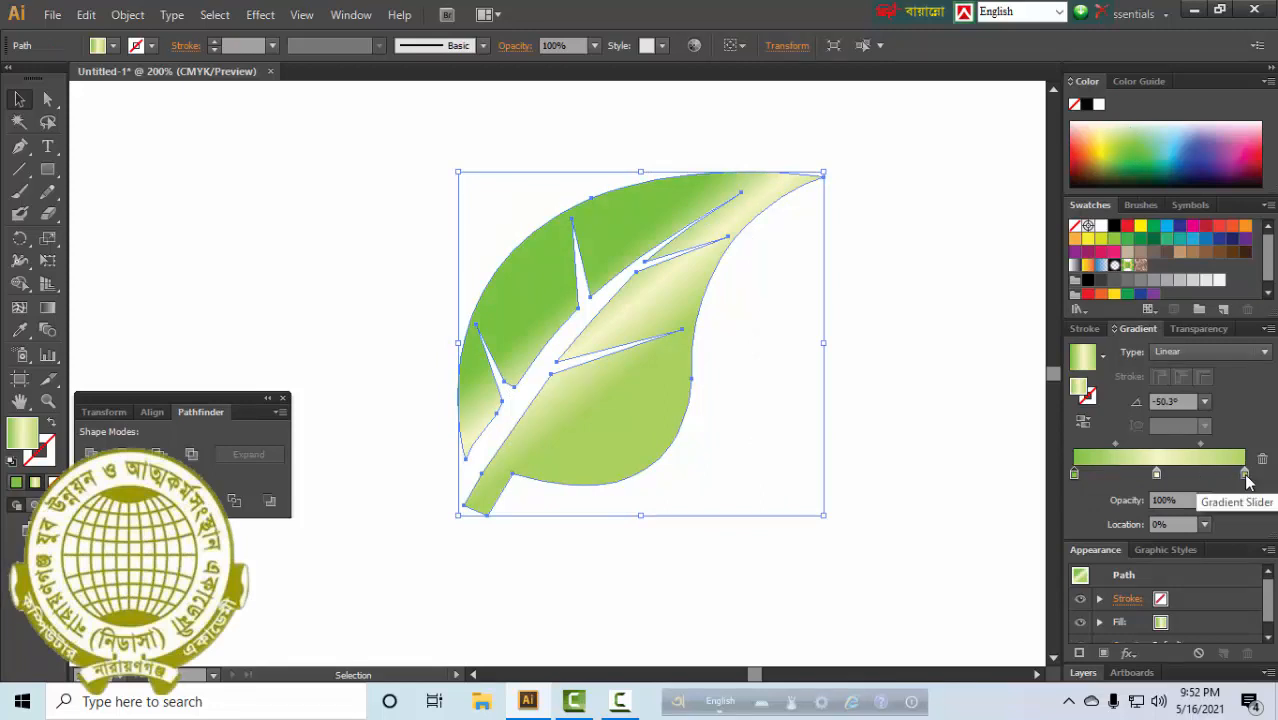
pyautogui.click(1242, 476)
pyautogui.click(229, 163)
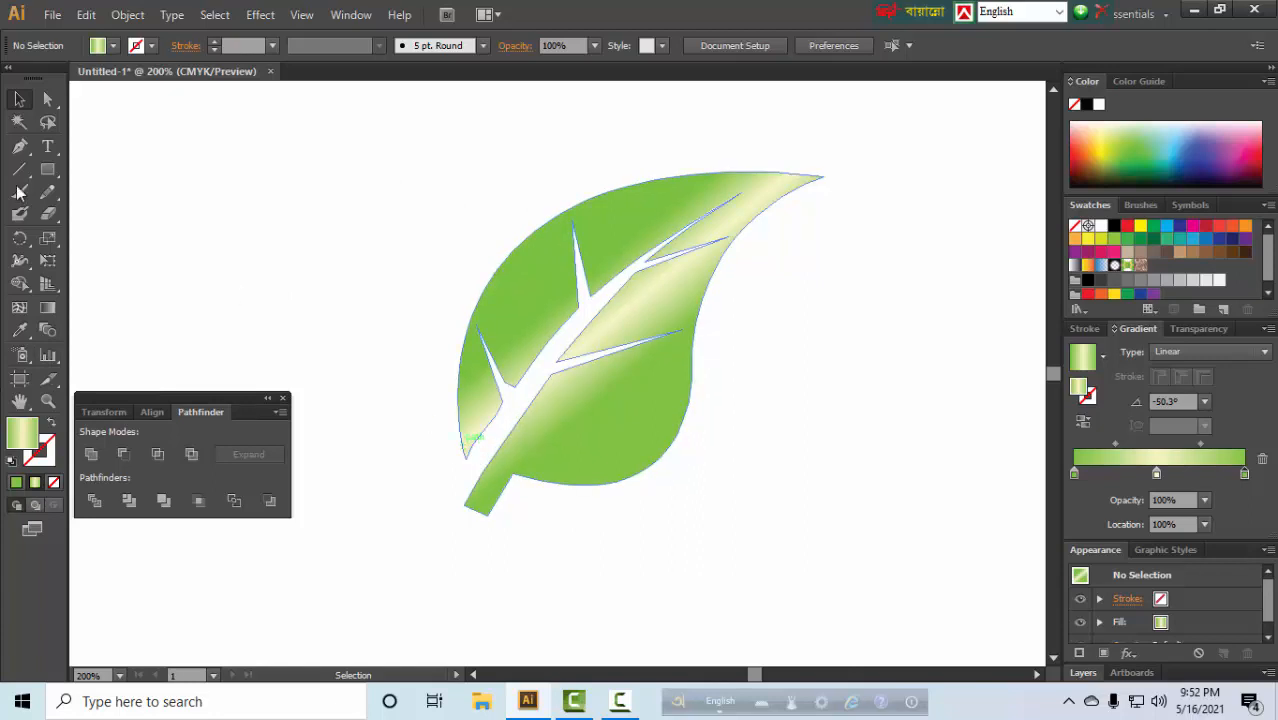
# Step: Move the anchor point at the lower tip of the leaf's left half slightly down, closer to the stem, and deselect the leaf
pyautogui.press('a')
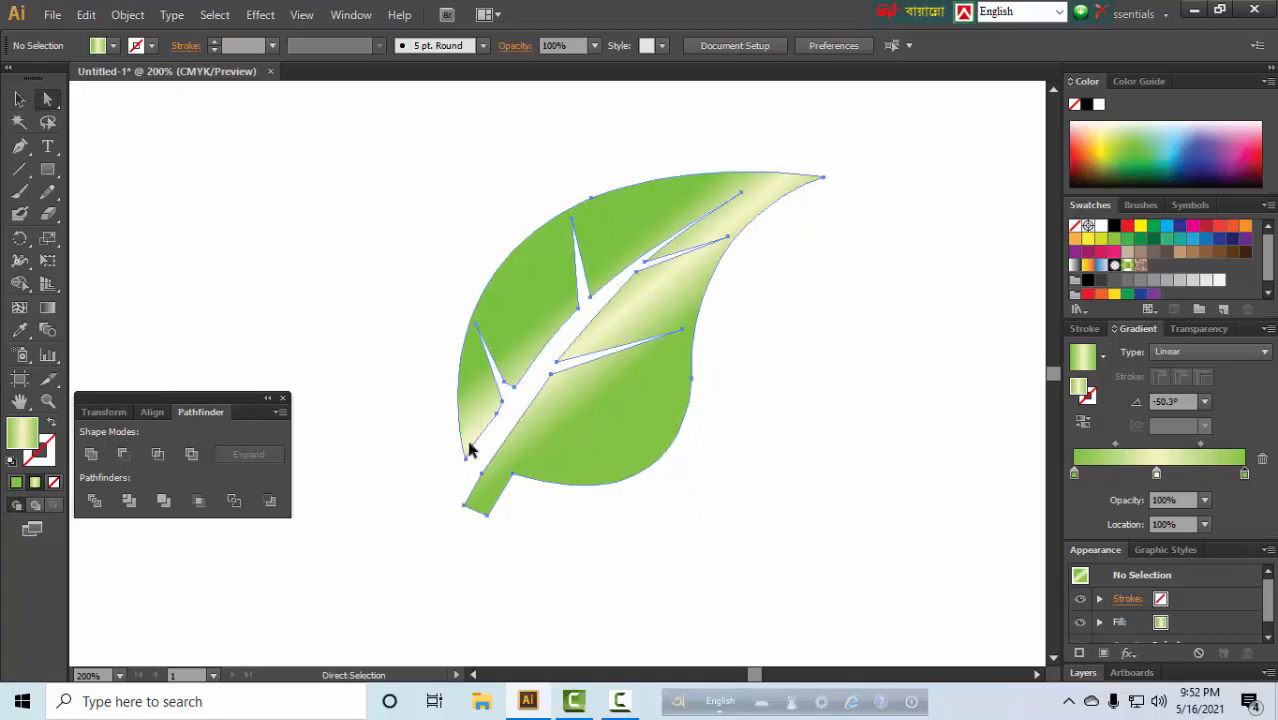
pyautogui.click(467, 451)
pyautogui.click(465, 467)
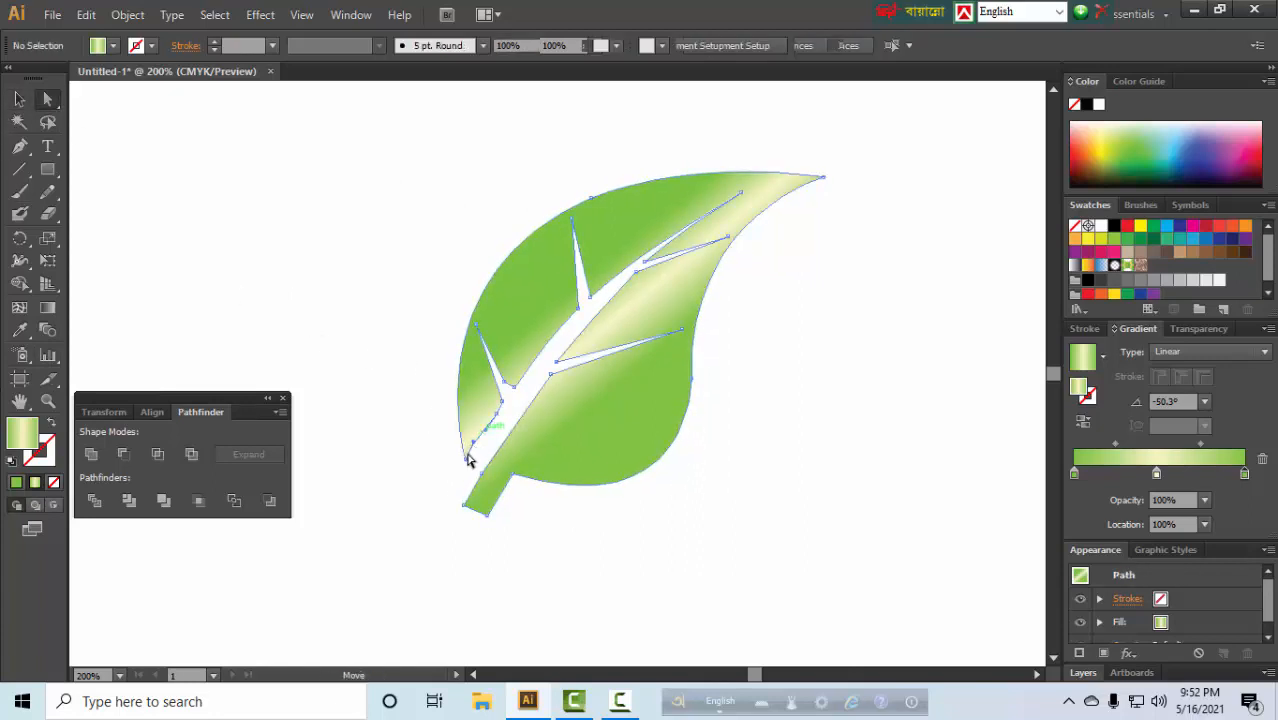
pyautogui.moveTo(468, 467); pyautogui.dragTo(469, 475)
pyautogui.click(397, 447)
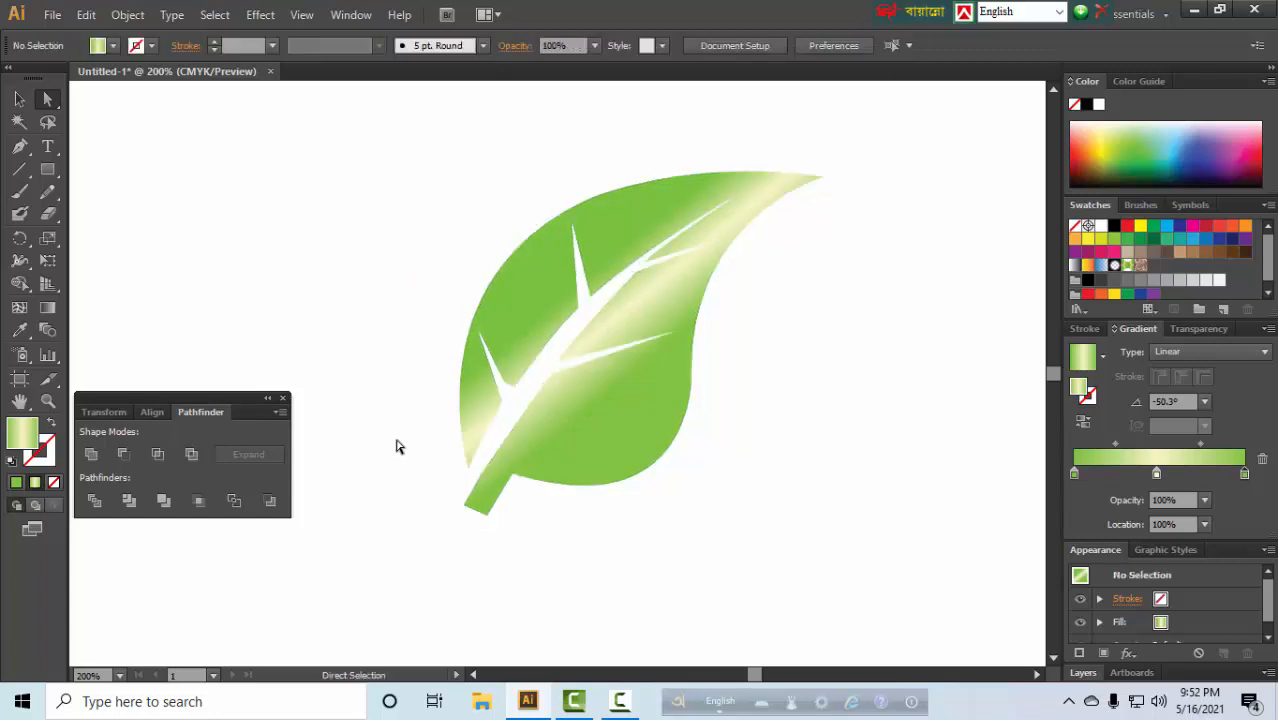
# Step: Rotate the whole leaf counterclockwise until its tip points upward and its stem points lower right, and move it up toward the page's left side
pyautogui.moveTo(499, 191); pyautogui.dragTo(702, 456)
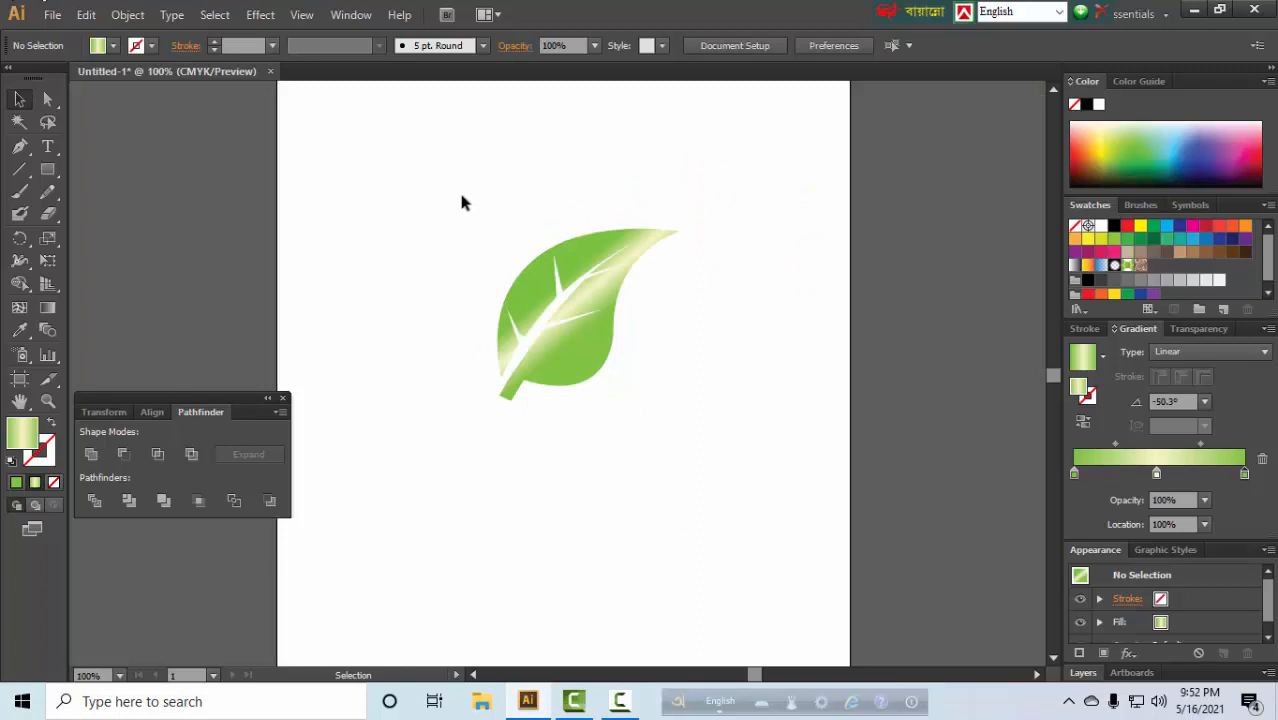
pyautogui.moveTo(462, 197); pyautogui.dragTo(692, 449)
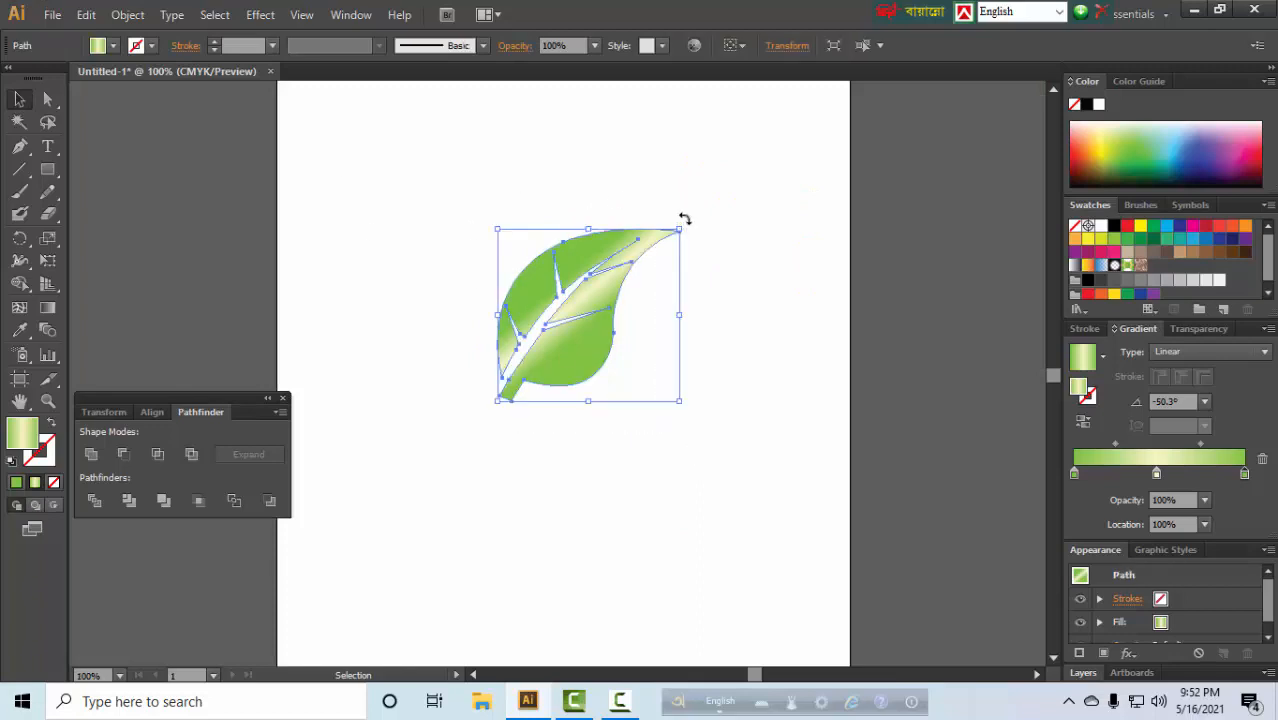
pyautogui.moveTo(684, 218); pyautogui.dragTo(530, 166)
pyautogui.moveTo(507, 160); pyautogui.dragTo(508, 161)
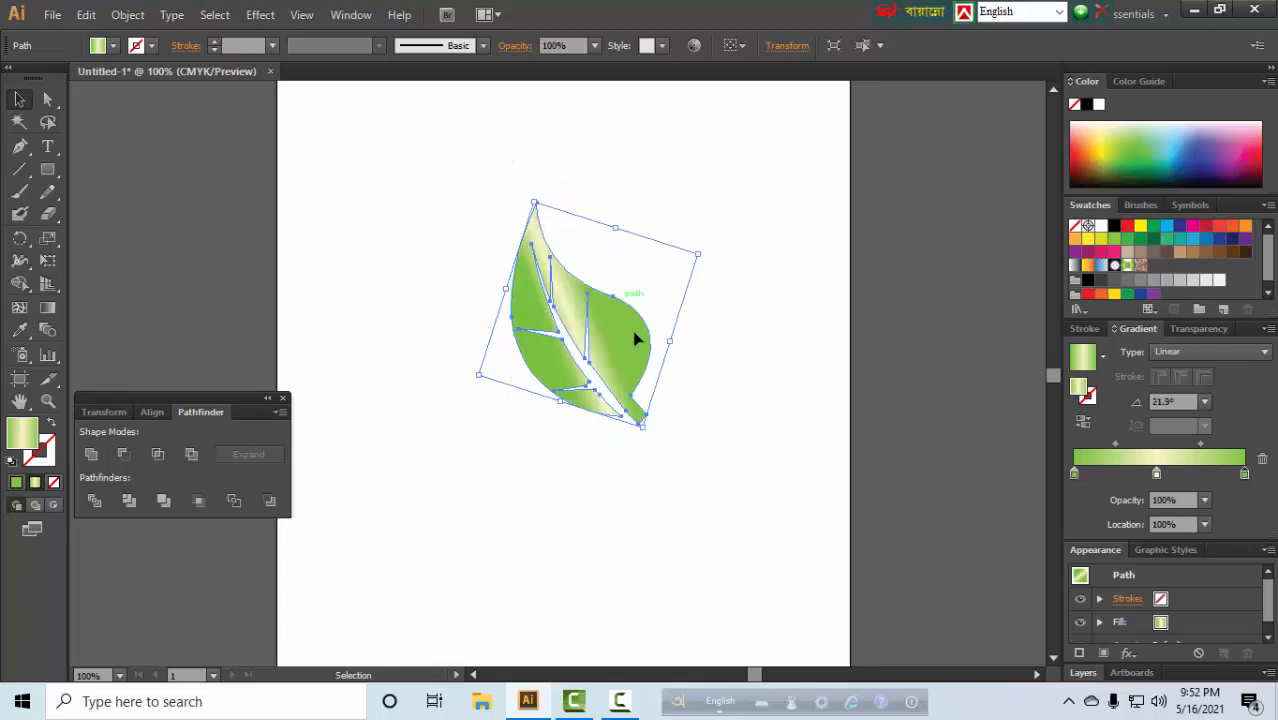
pyautogui.moveTo(633, 337); pyautogui.dragTo(518, 309)
pyautogui.click(740, 311)
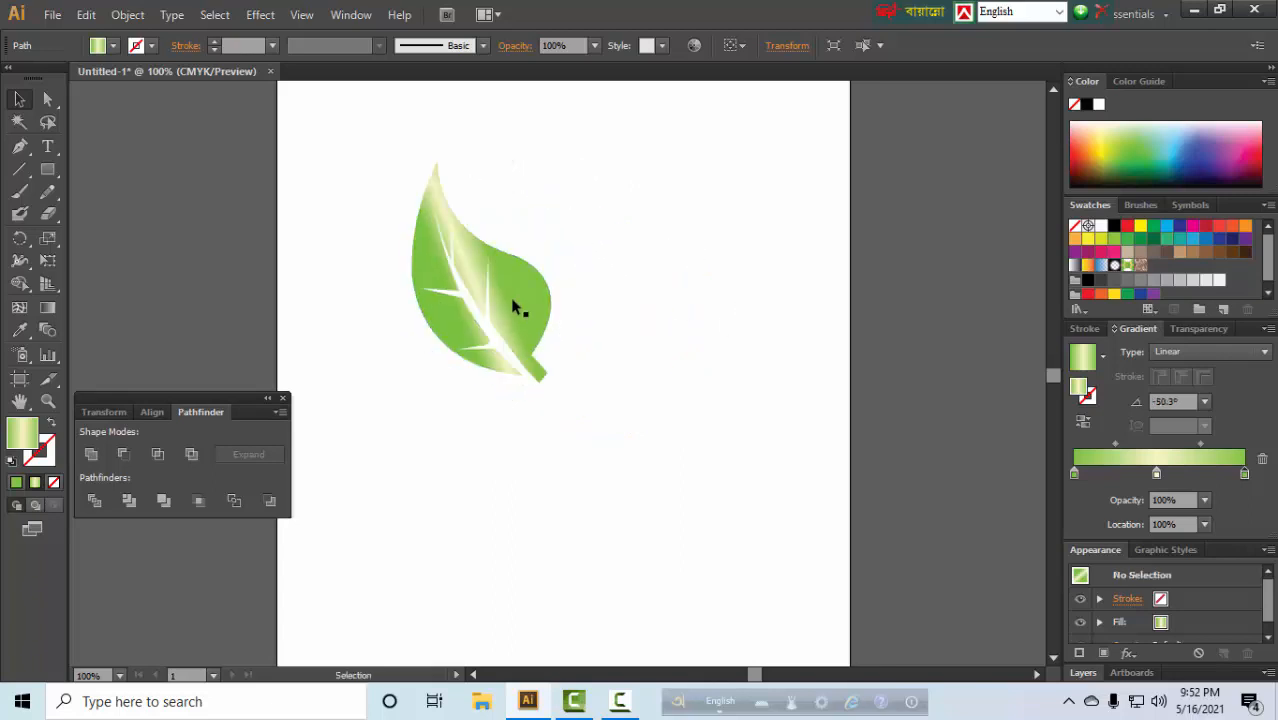
# Step: Create a mirrored copy of the leaf by reflecting it across the vertical axis
pyautogui.click(513, 307)
pyautogui.rightClick(512, 293)
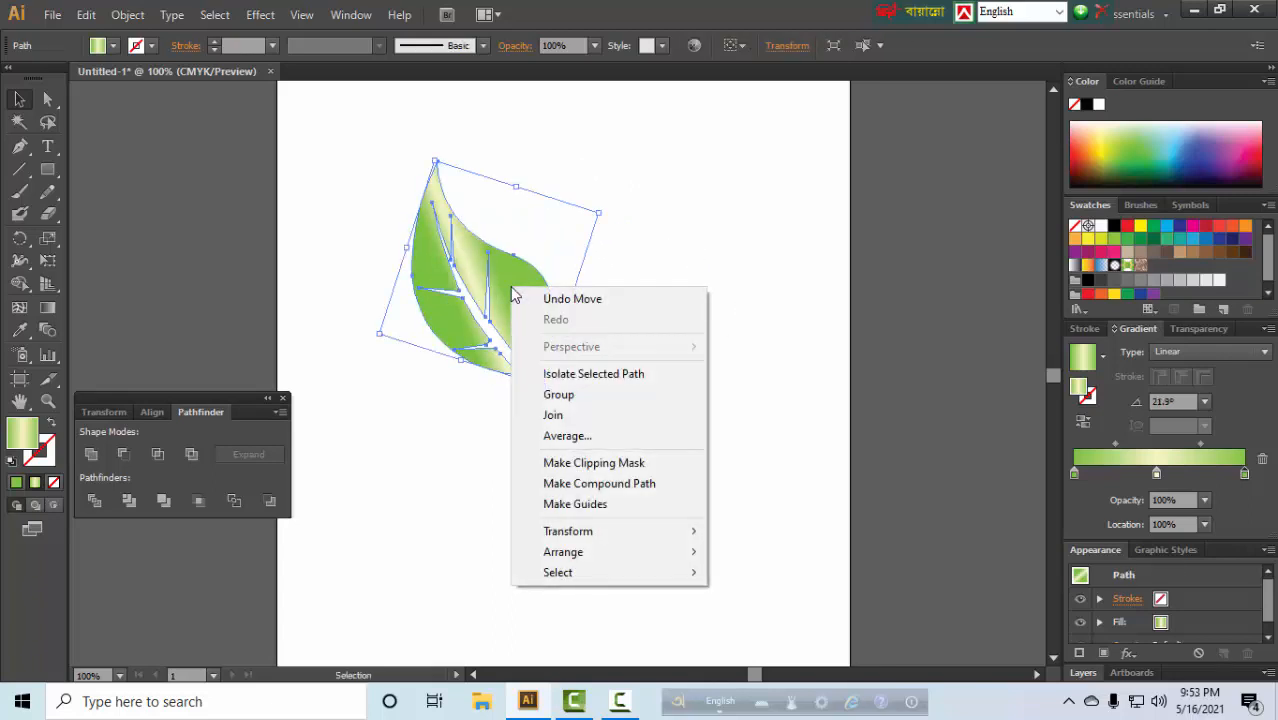
pyautogui.moveTo(620, 532)
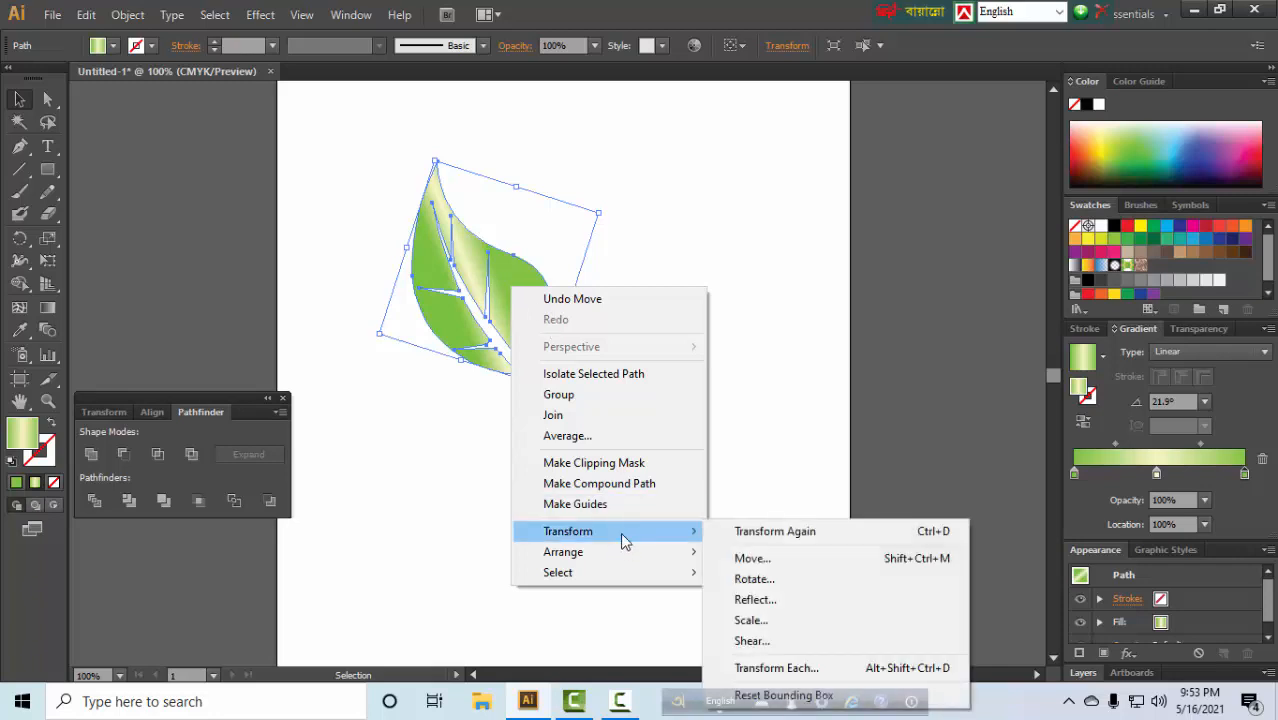
pyautogui.click(773, 603)
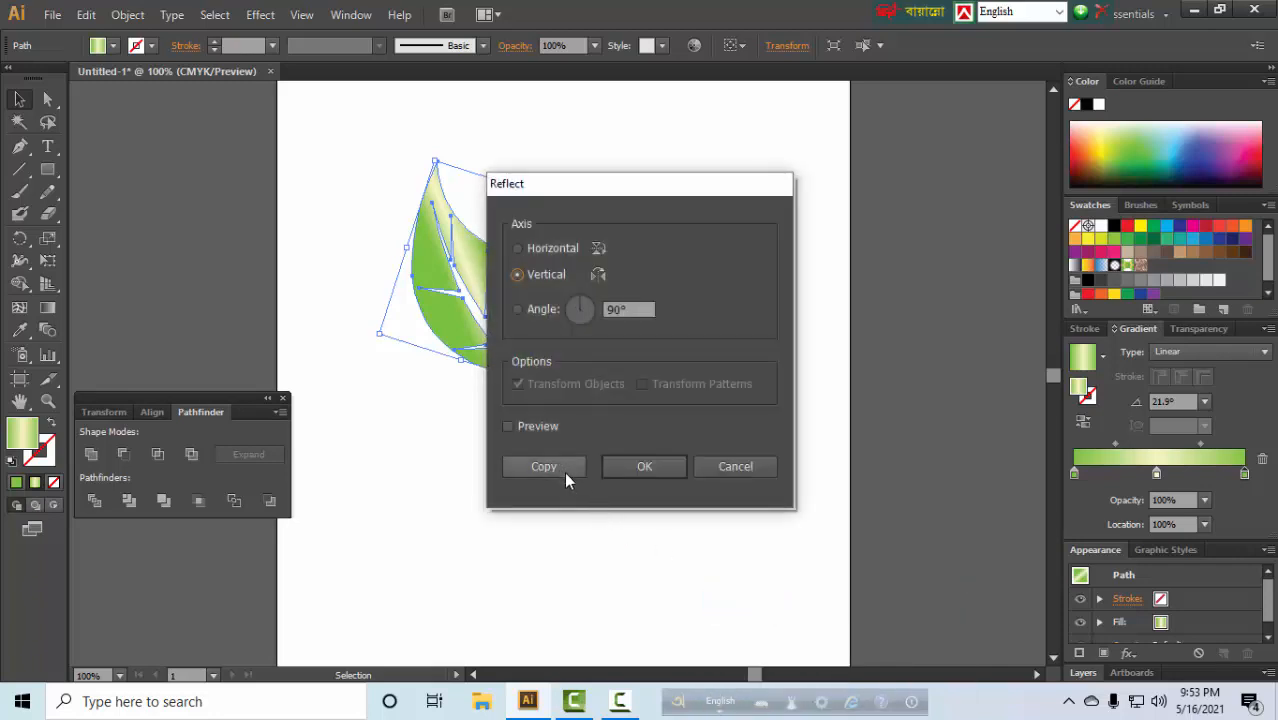
pyautogui.click(511, 428)
pyautogui.click(544, 467)
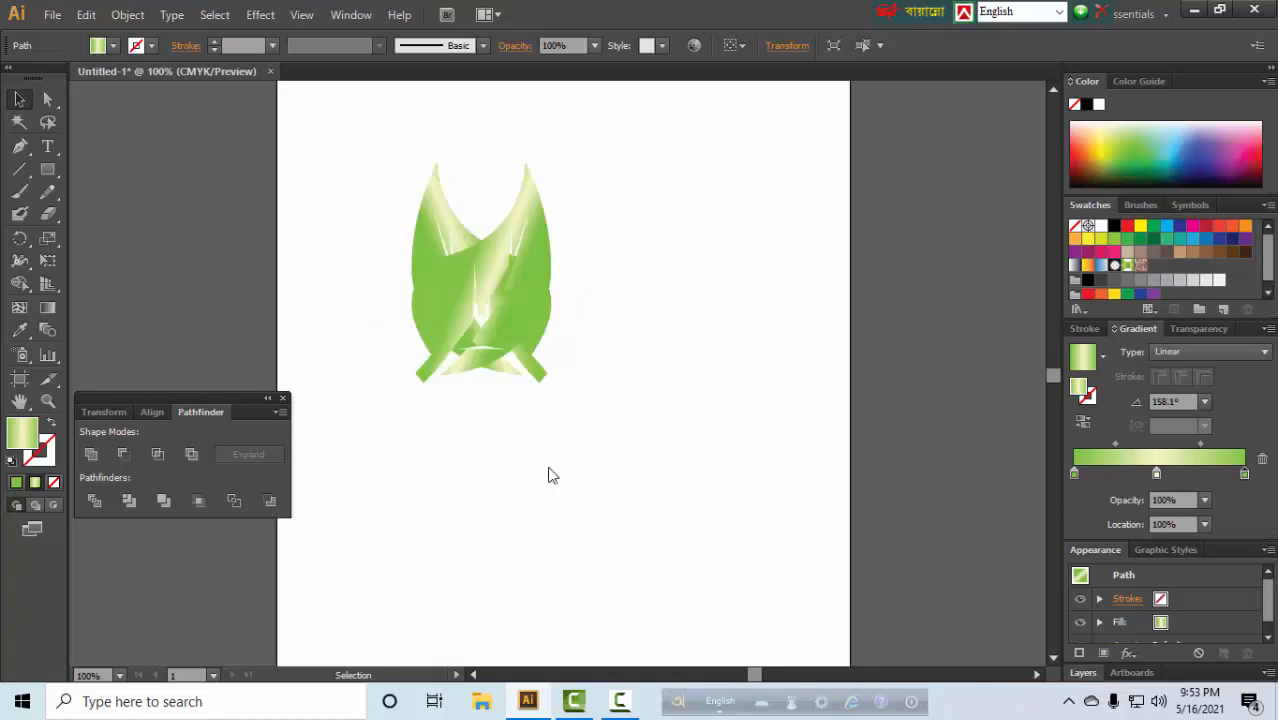
# Step: Shift the mirrored leaf horizontally to the right until the inner edges of the two leaves just touch
pyautogui.moveTo(518, 318); pyautogui.dragTo(644, 324)
pyautogui.click(708, 396)
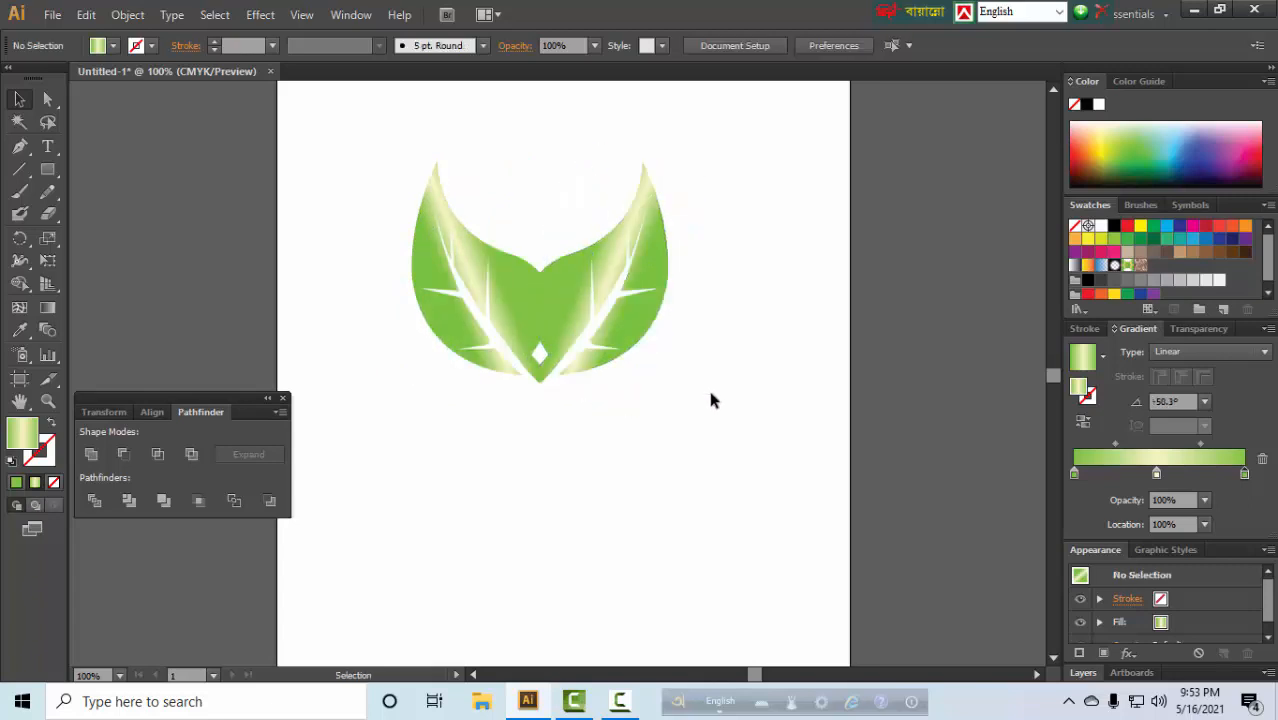
pyautogui.press('space')
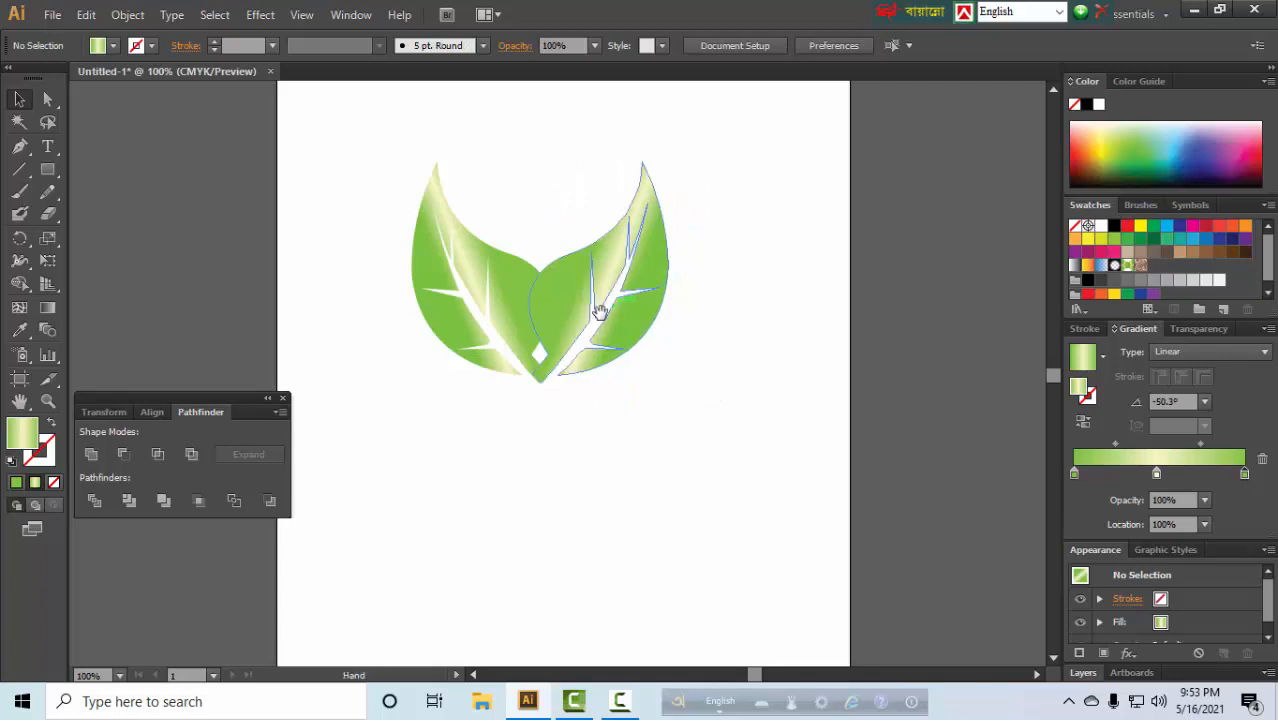
pyautogui.moveTo(599, 315); pyautogui.dragTo(552, 269)
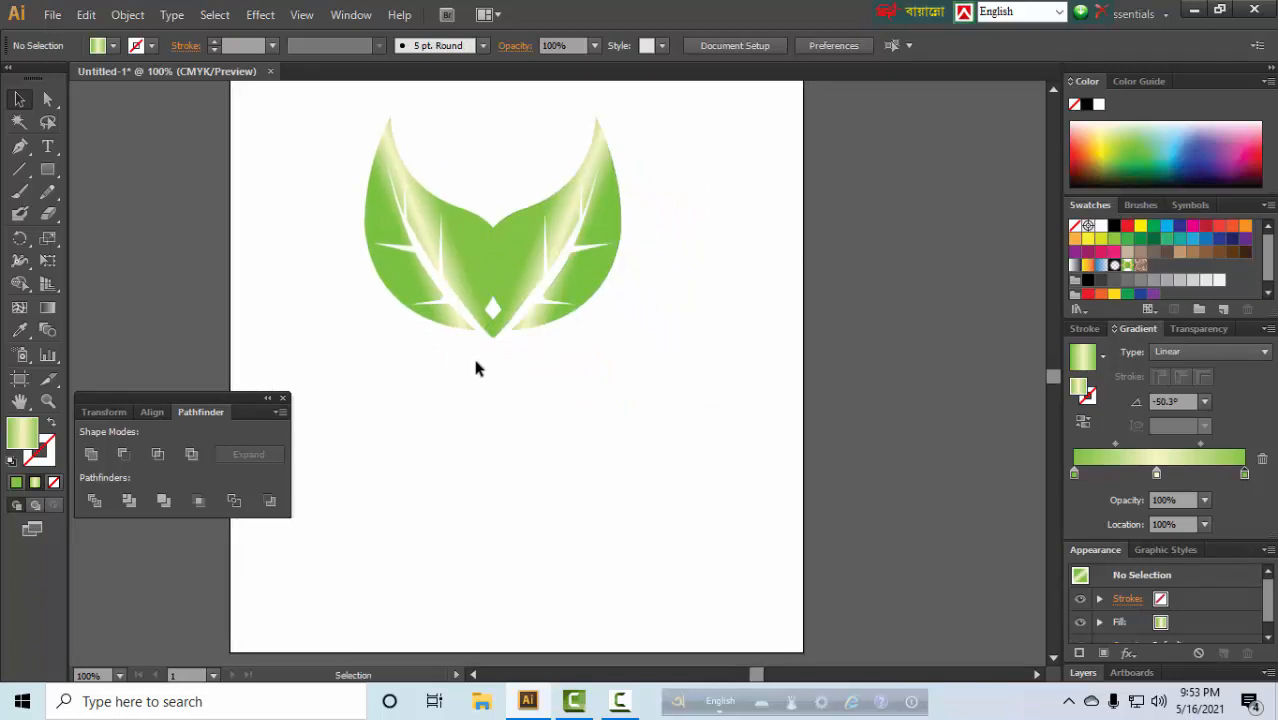
pyautogui.moveTo(527, 279); pyautogui.dragTo(550, 276)
pyautogui.click(563, 403)
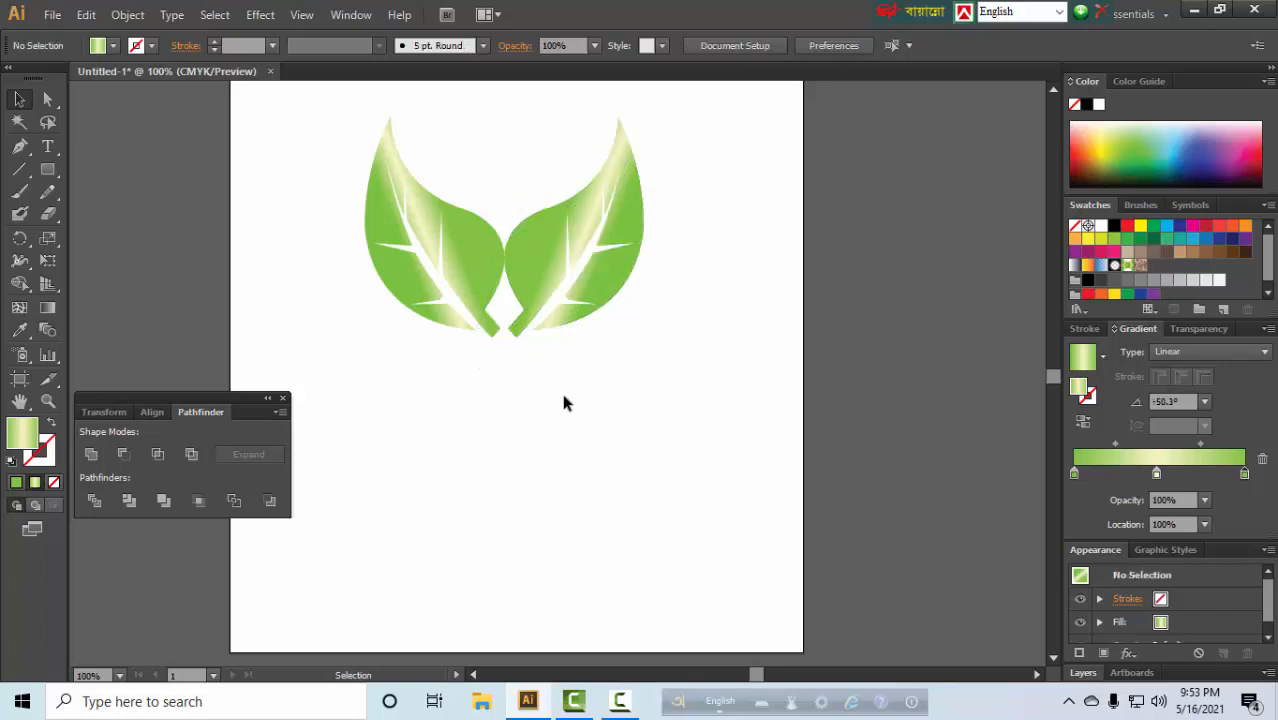
pyautogui.scroll(2, 565, 400)
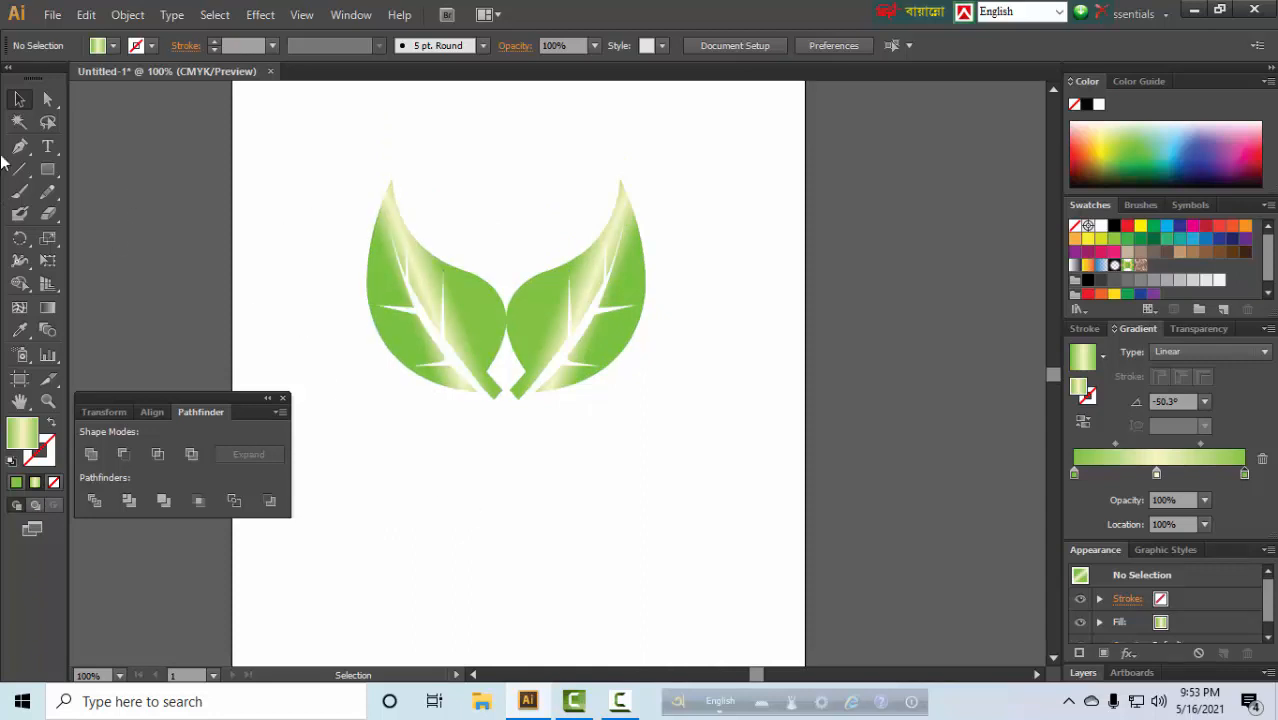
# Step: Add the two-line text "Leaf Fashion" and place it in the gap above where the leaves meet
pyautogui.click(48, 147)
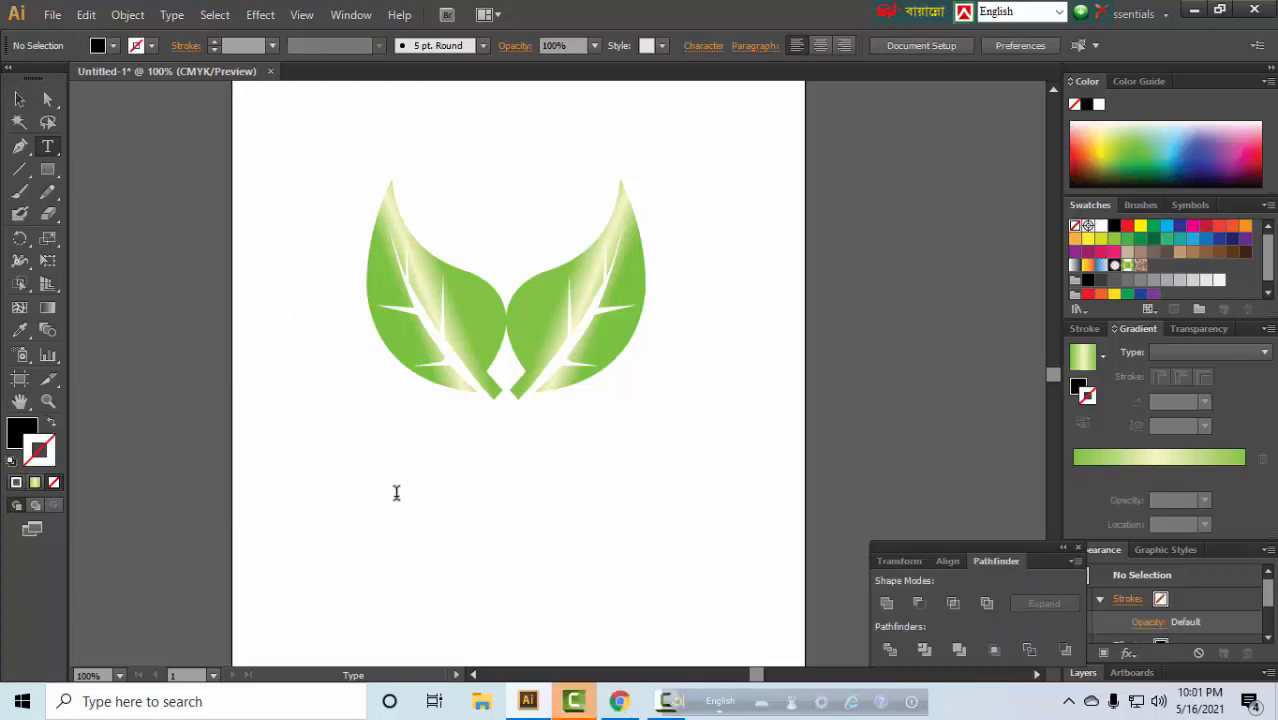
pyautogui.click(396, 492)
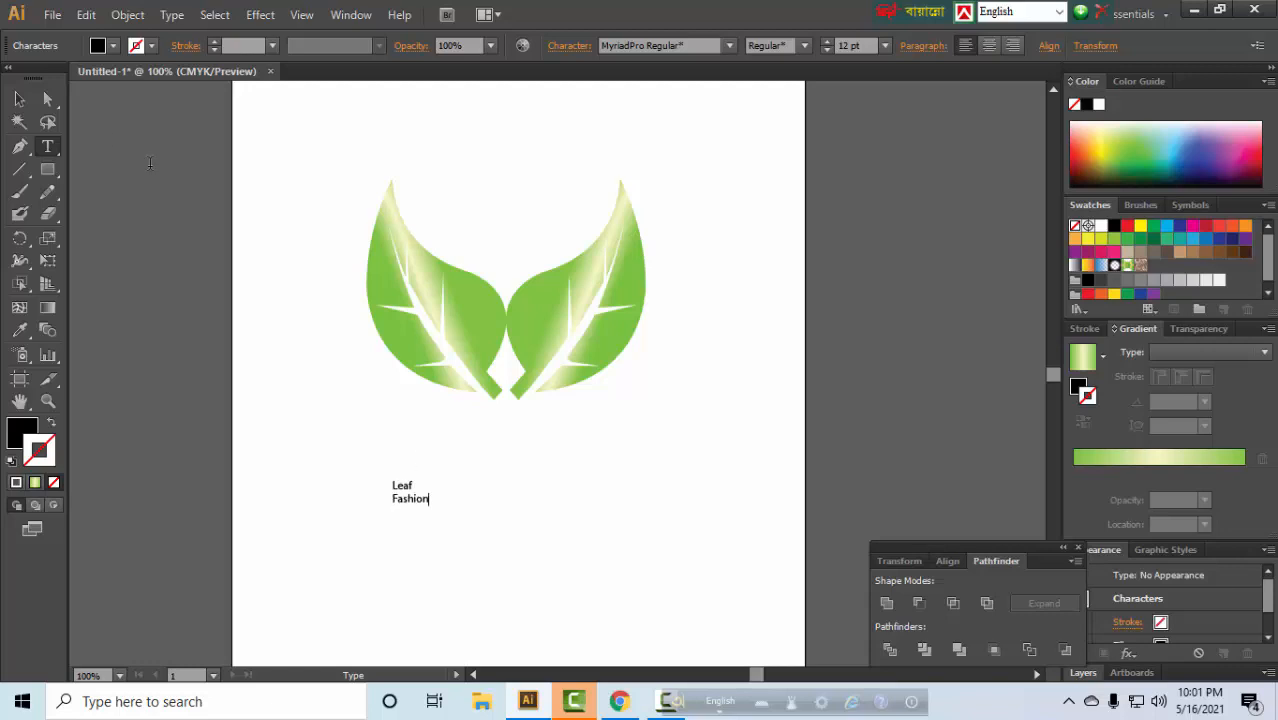
pyautogui.click(19, 99)
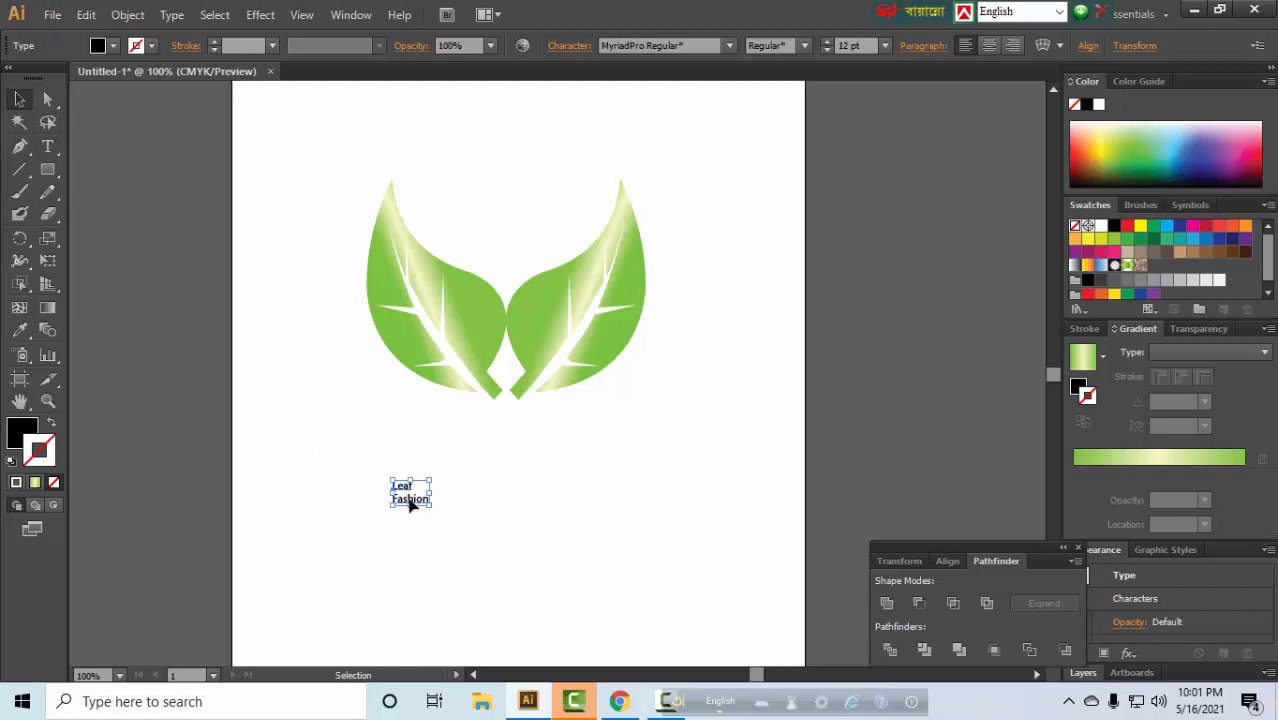
pyautogui.moveTo(410, 505); pyautogui.dragTo(502, 260)
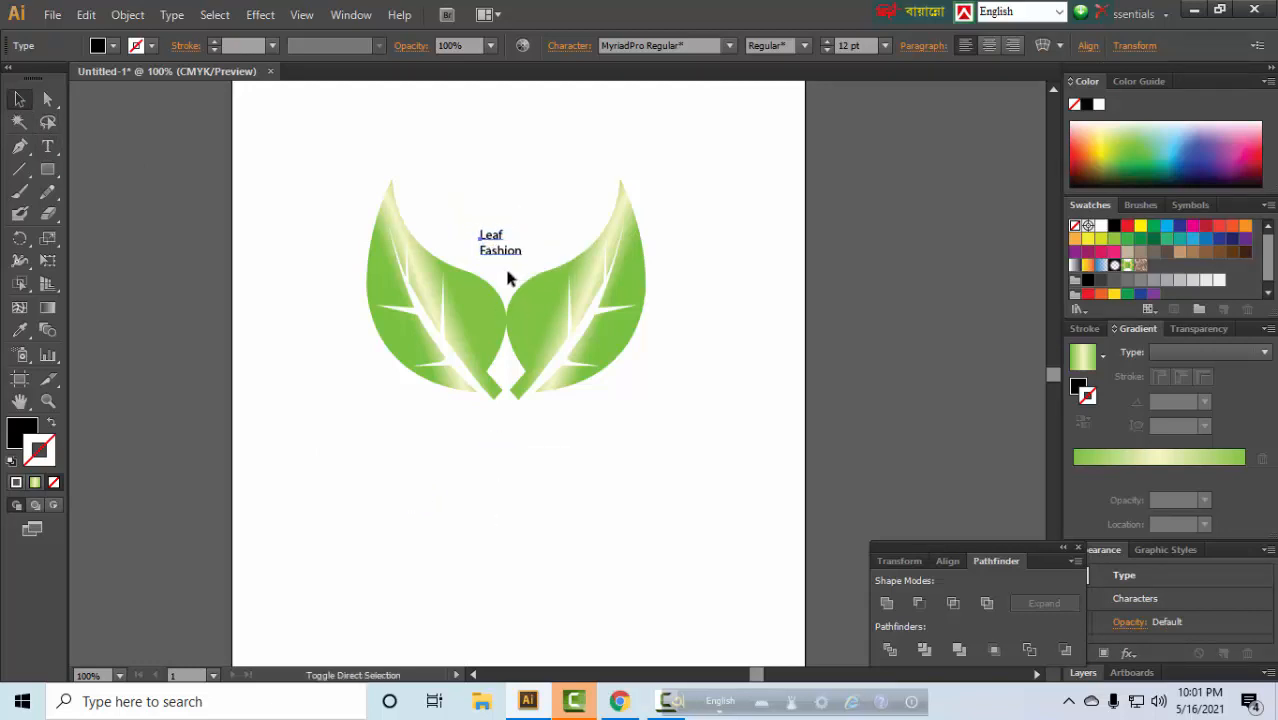
# Step: Enlarge the "Leaf Fashion" text to 26 pt and center-align its lines
pyautogui.hotkey('ctrl', 'shift', '.')
pyautogui.hotkey('ctrl', 'shift', '.')
pyautogui.hotkey('ctrl', 'shift', '.')
pyautogui.hotkey('ctrl', 'shift', '.')
pyautogui.hotkey('ctrl', 'shift', '.')
pyautogui.hotkey('ctrl', 'shift', '.')
pyautogui.hotkey('ctrl', 'shift', '.')
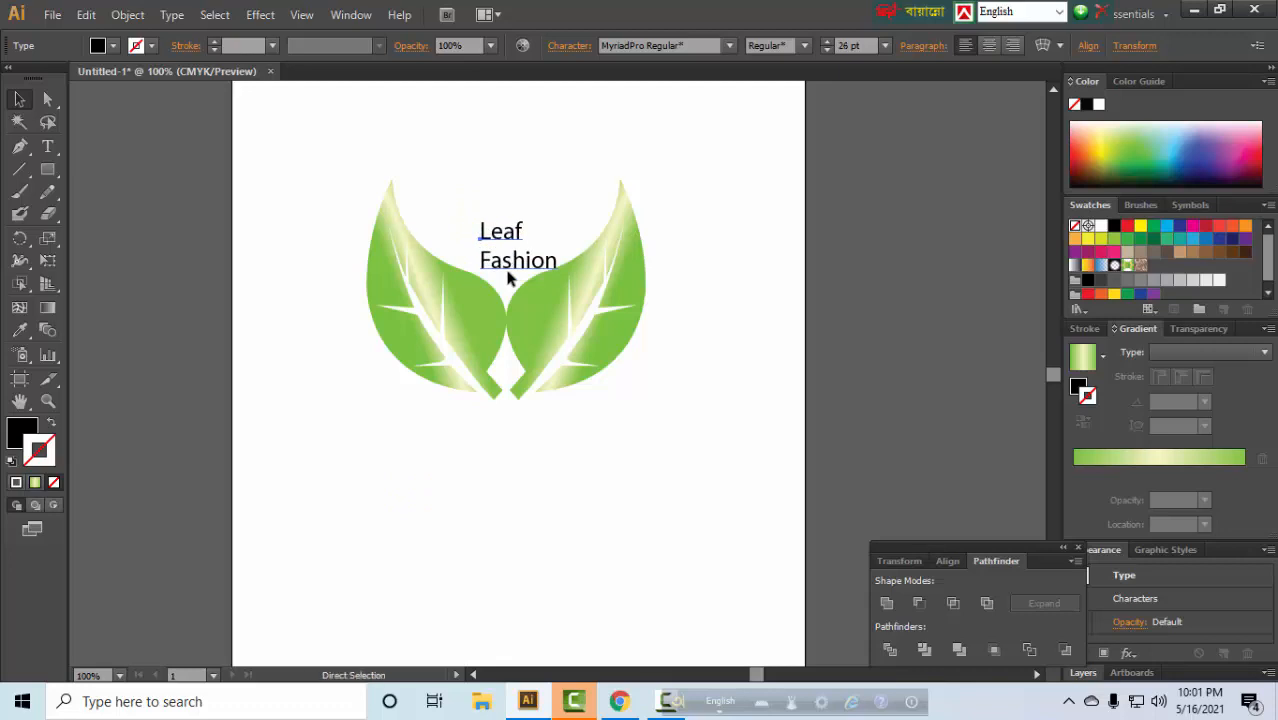
pyautogui.hotkey('ctrl', 'shift', 'c')
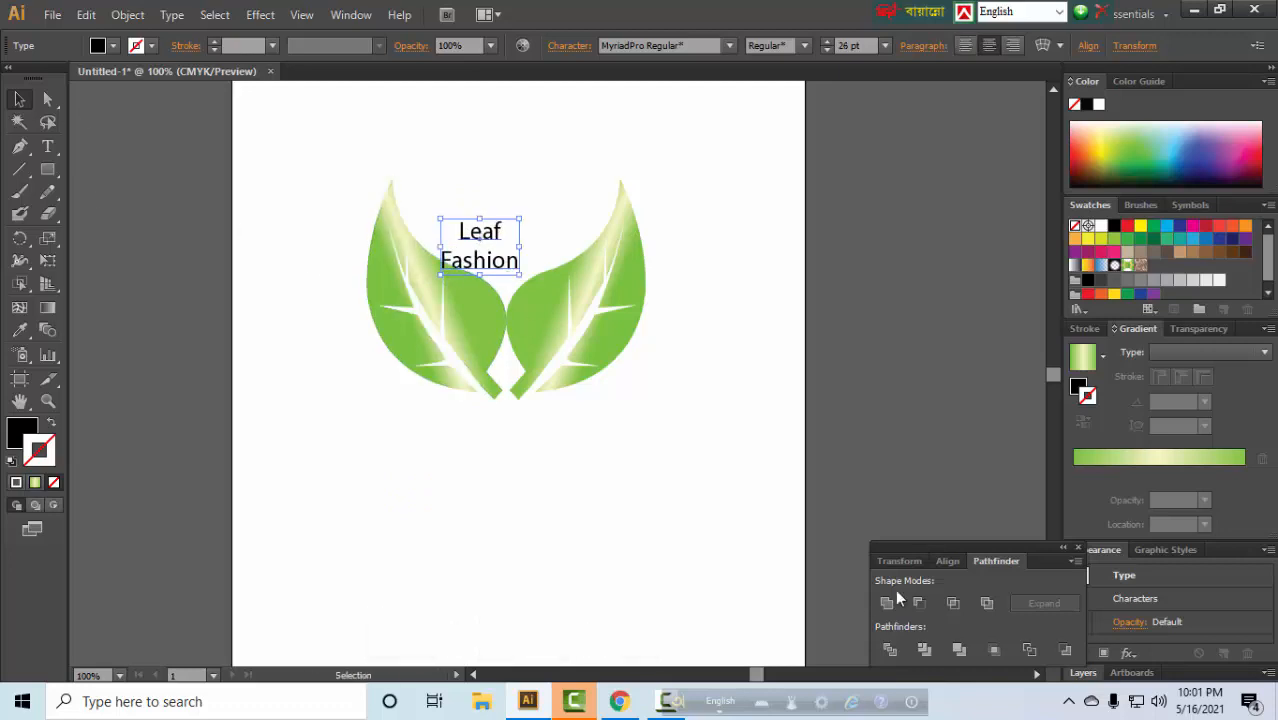
# Step: Try Arial Rounded MT Bold on the "Leaf Fashion" text, and settle on the Bernard MT Condensed font
pyautogui.hotkey('ctrl', 't')
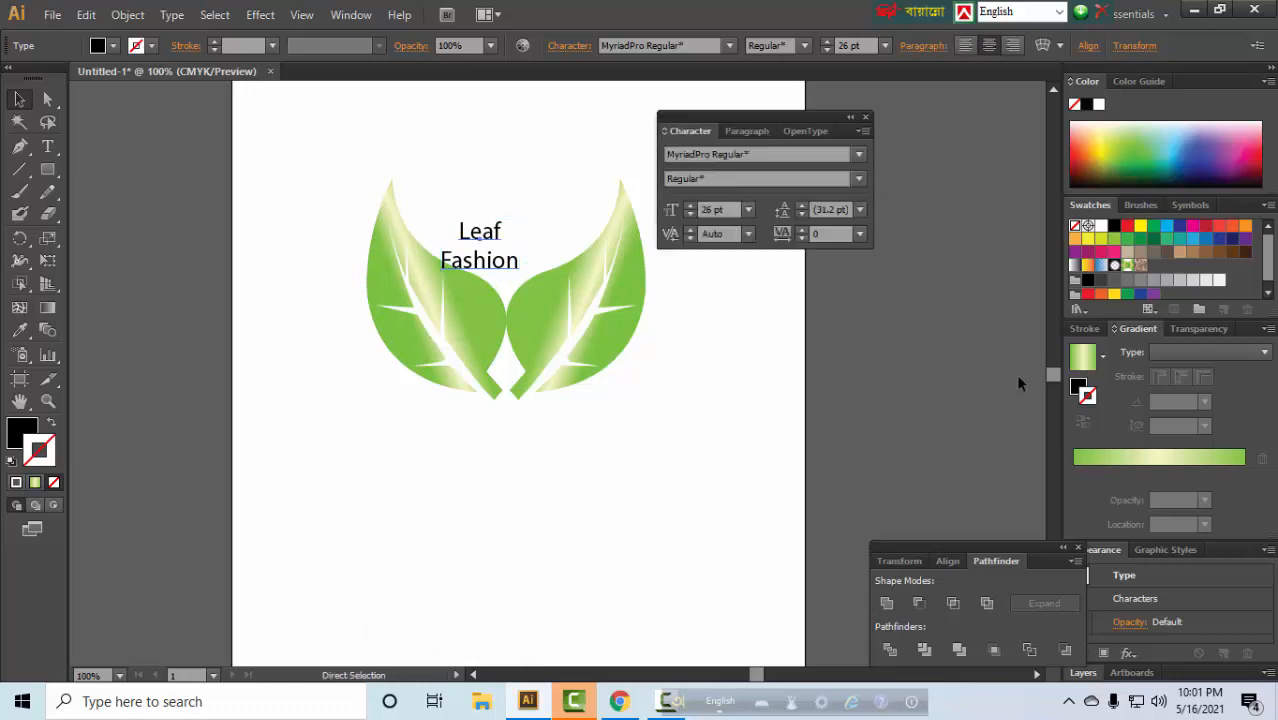
pyautogui.click(745, 154)
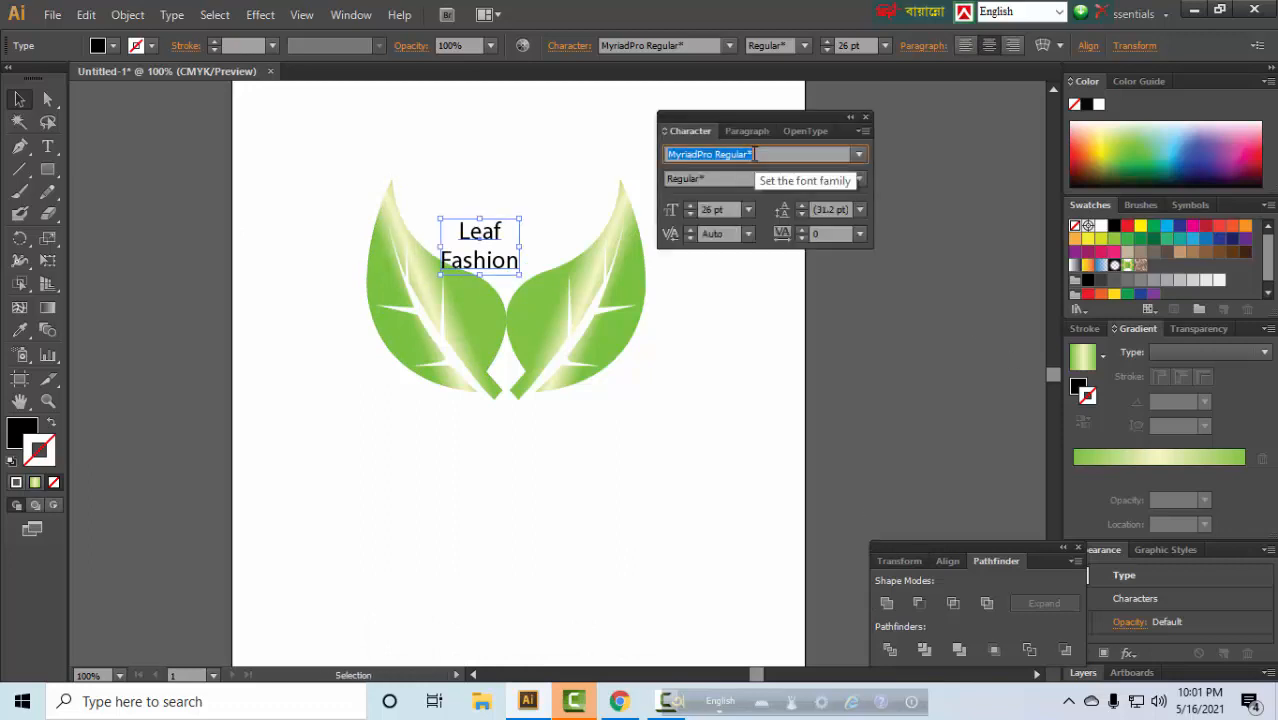
pyautogui.write('Arial Rounded MT Bold')
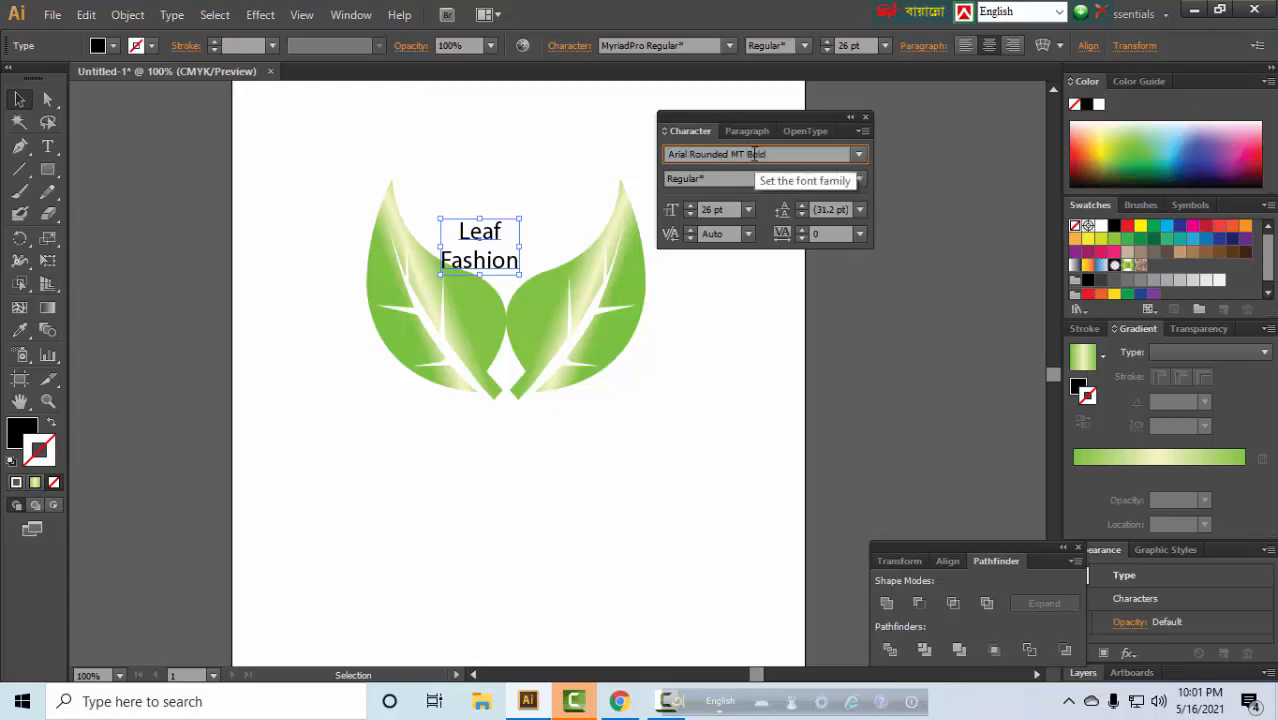
pyautogui.press('Return')
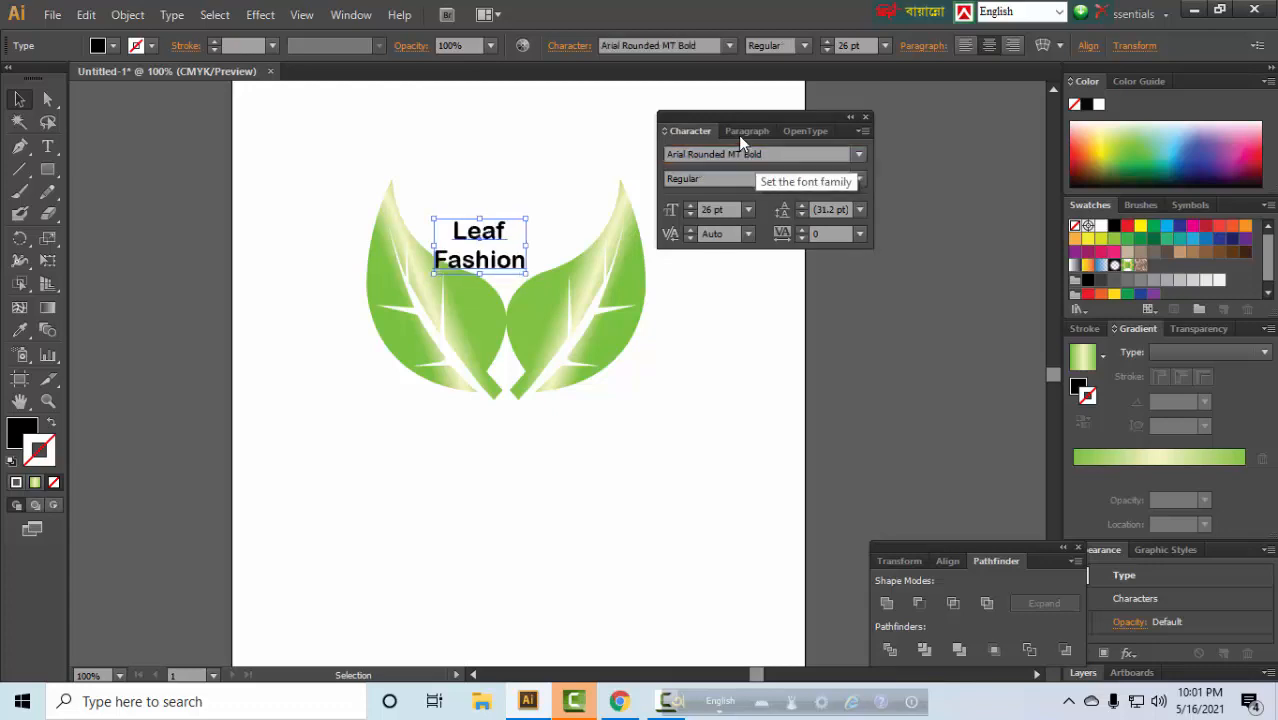
pyautogui.click(860, 154)
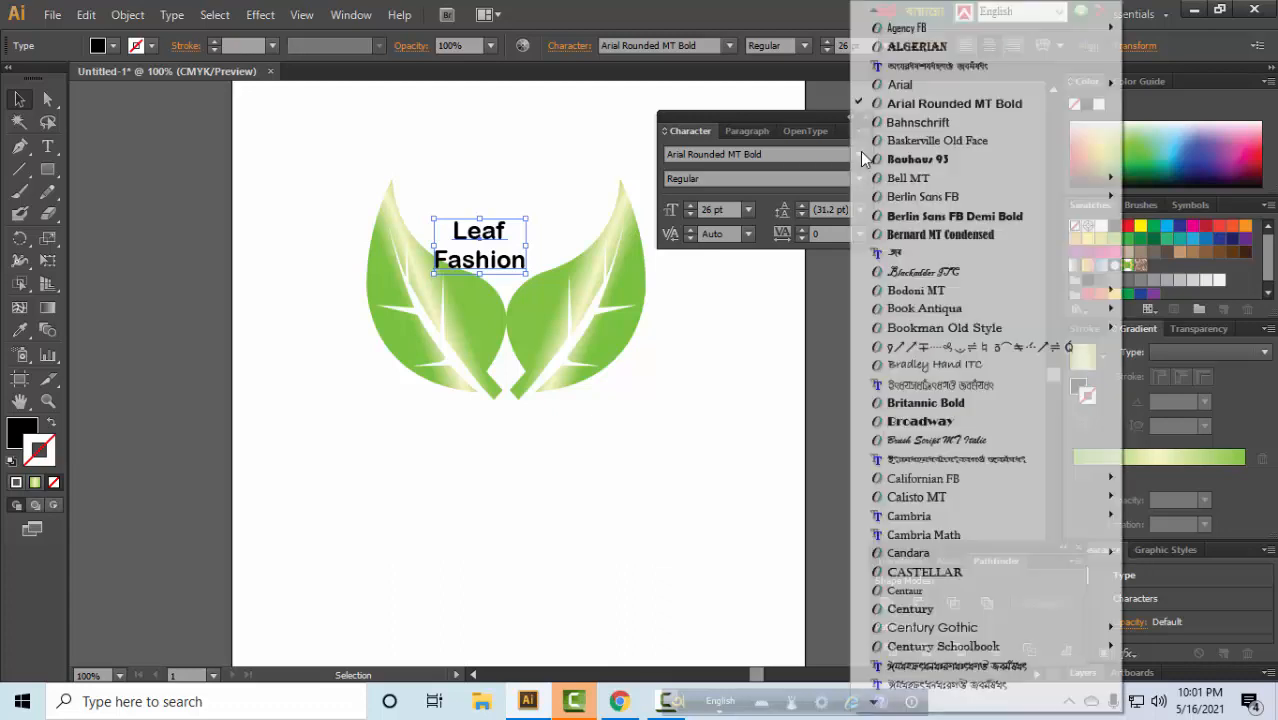
pyautogui.click(940, 234)
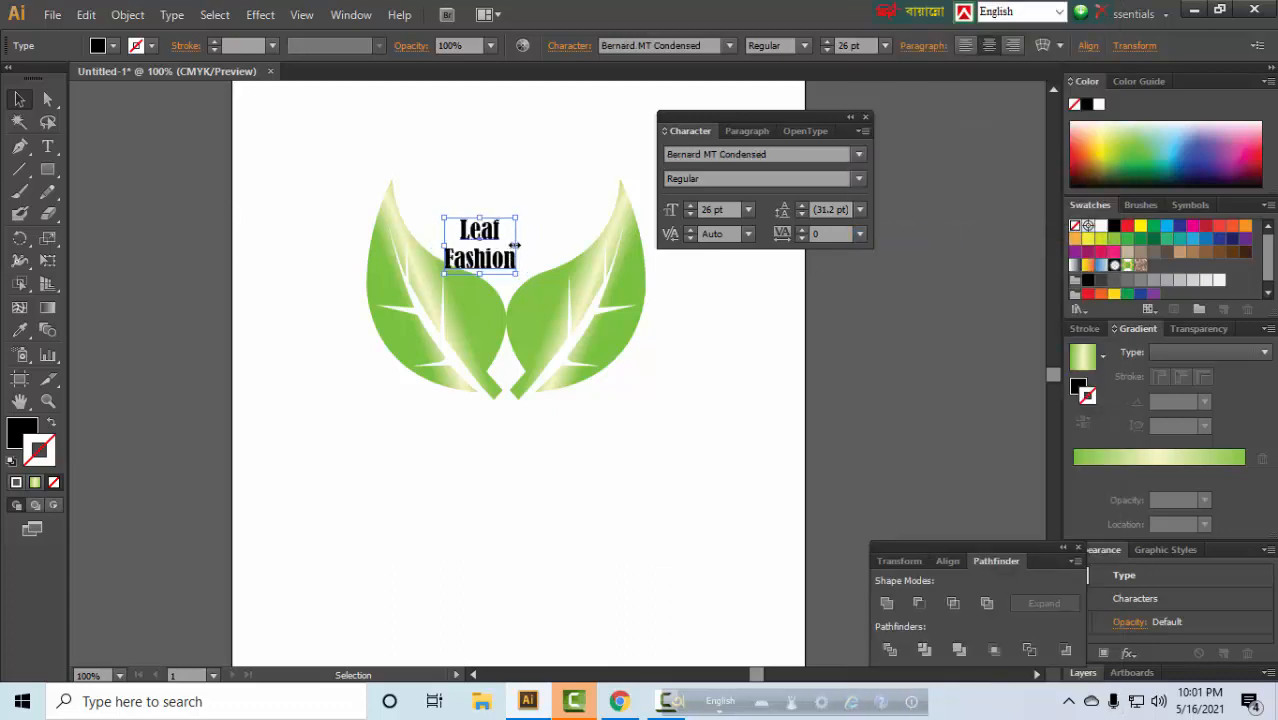
# Step: Stretch the "Leaf Fashion" text wider and center it between the two leaf tips
pyautogui.moveTo(515, 244)
pyautogui.mouseDown()
pyautogui.moveTo(567, 244)
pyautogui.moveTo(537, 256)
pyautogui.moveTo(537, 244)
pyautogui.mouseUp()
pyautogui.moveTo(724, 122); pyautogui.dragTo(834, 137)
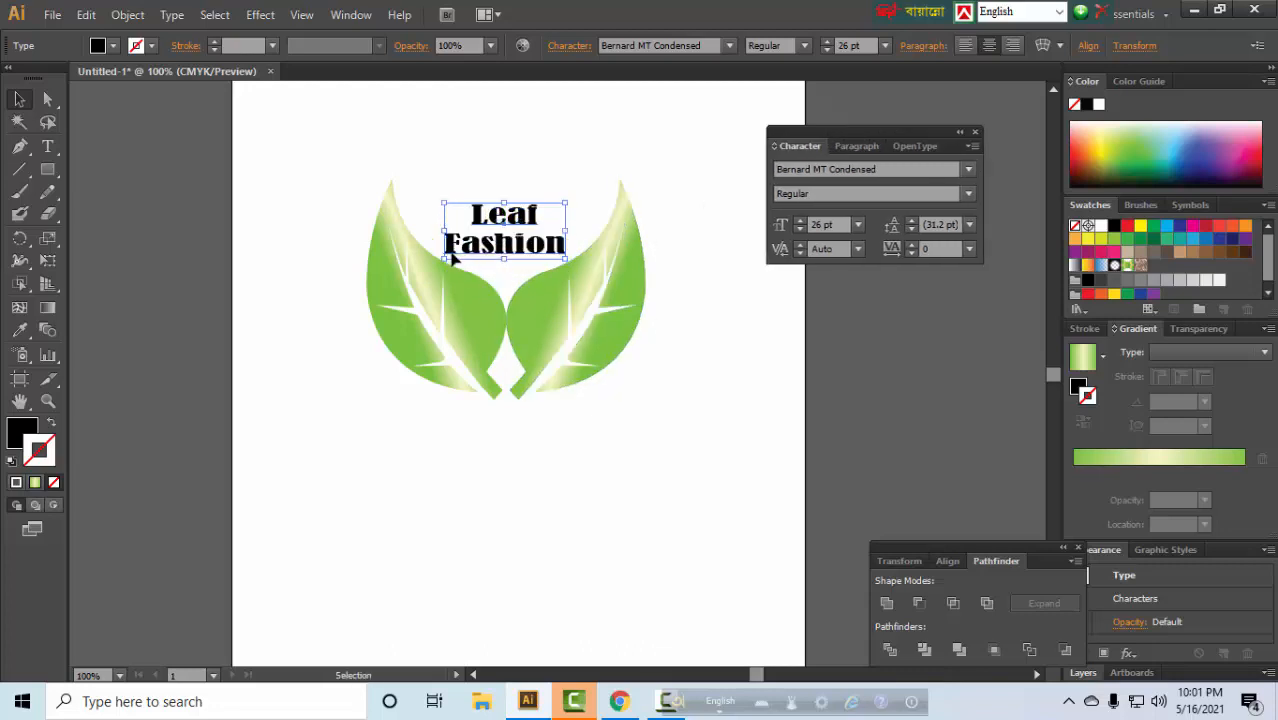
pyautogui.moveTo(497, 245)
pyautogui.mouseDown()
pyautogui.moveTo(507, 238)
pyautogui.moveTo(508, 256)
pyautogui.mouseUp()
pyautogui.click(630, 436)
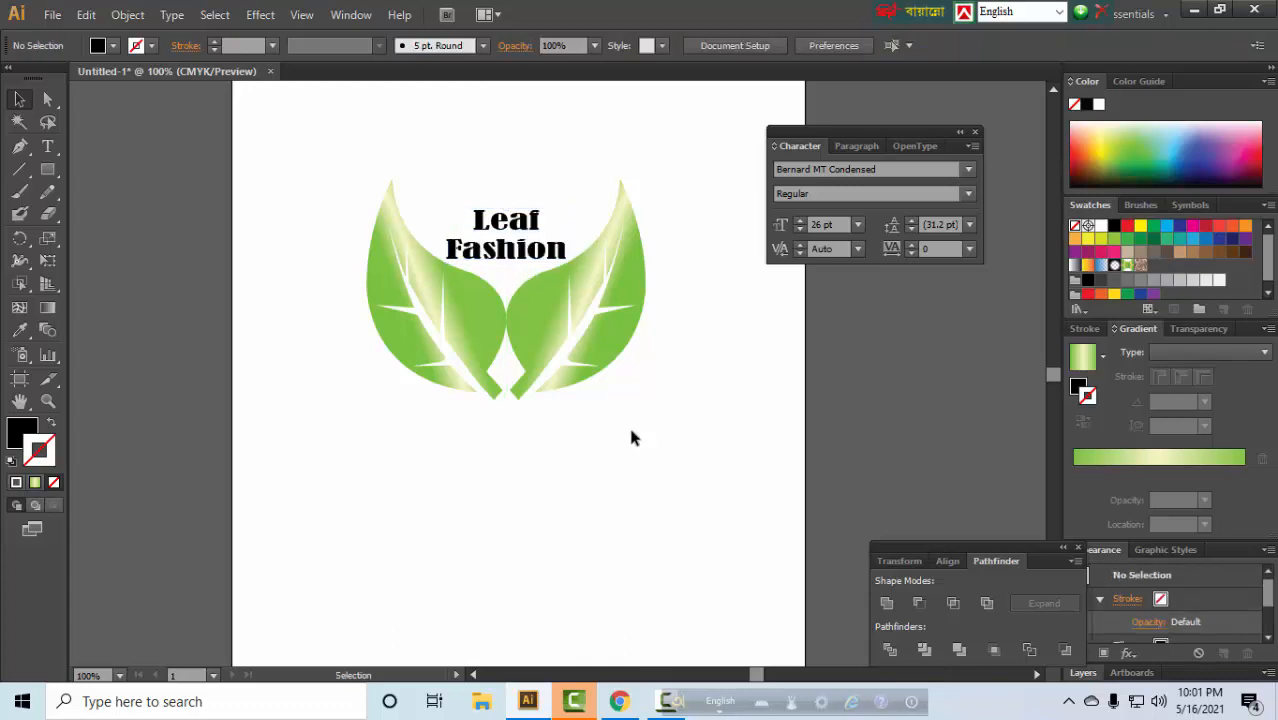
# Step: Recolor the "Leaf Fashion" text green
pyautogui.click(505, 250)
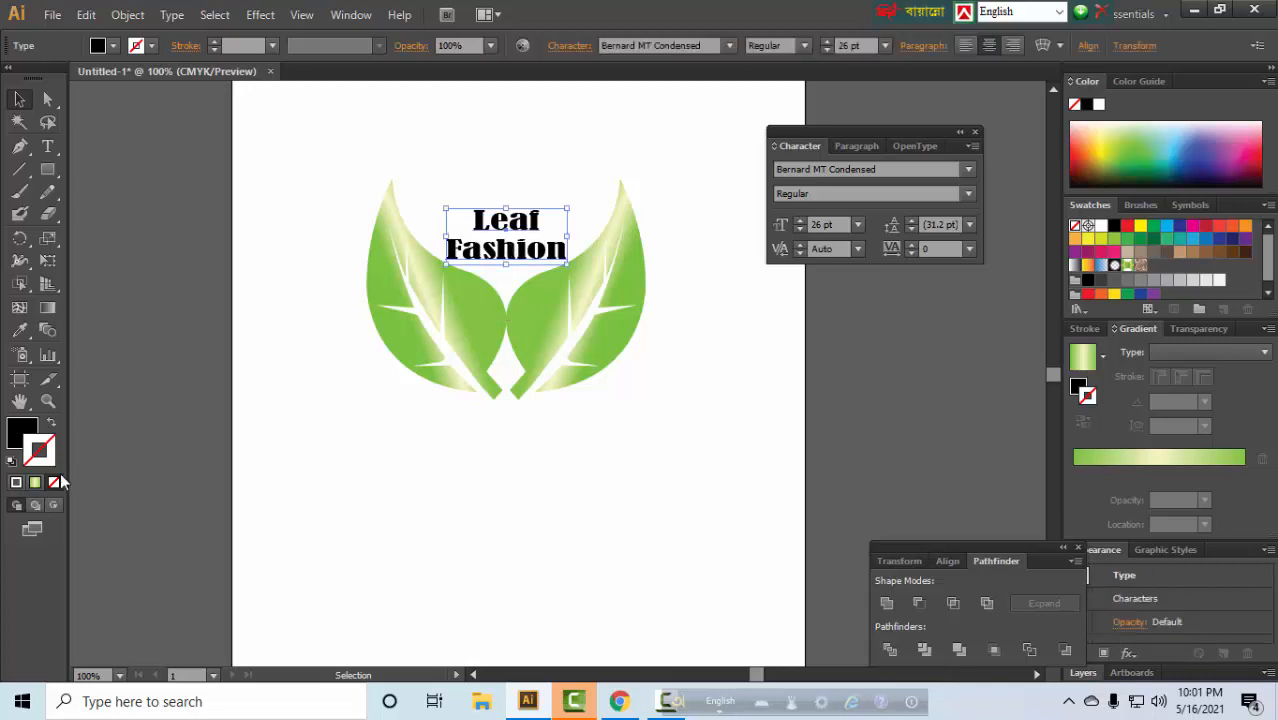
pyautogui.click(1138, 163)
pyautogui.click(1142, 161)
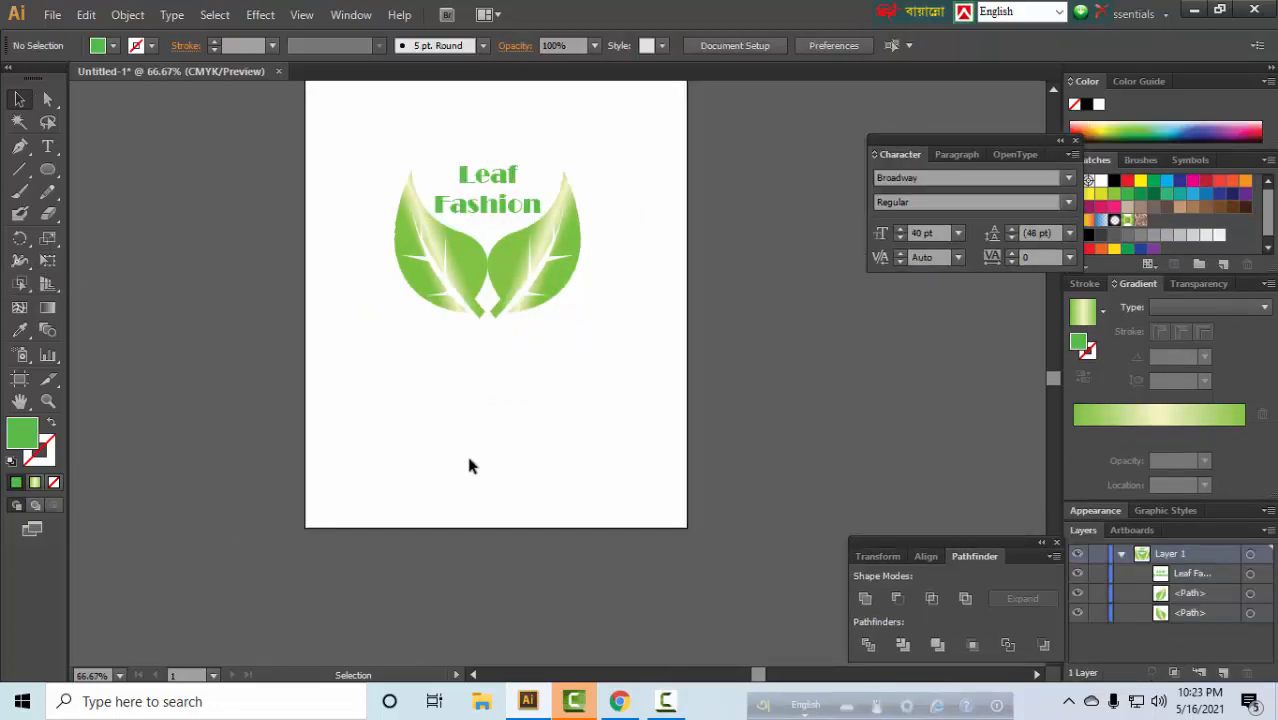
# Step: Draw a green-filled ellipse of about 354 by 312 pt covering the two leaves and the text
pyautogui.click(48, 172)
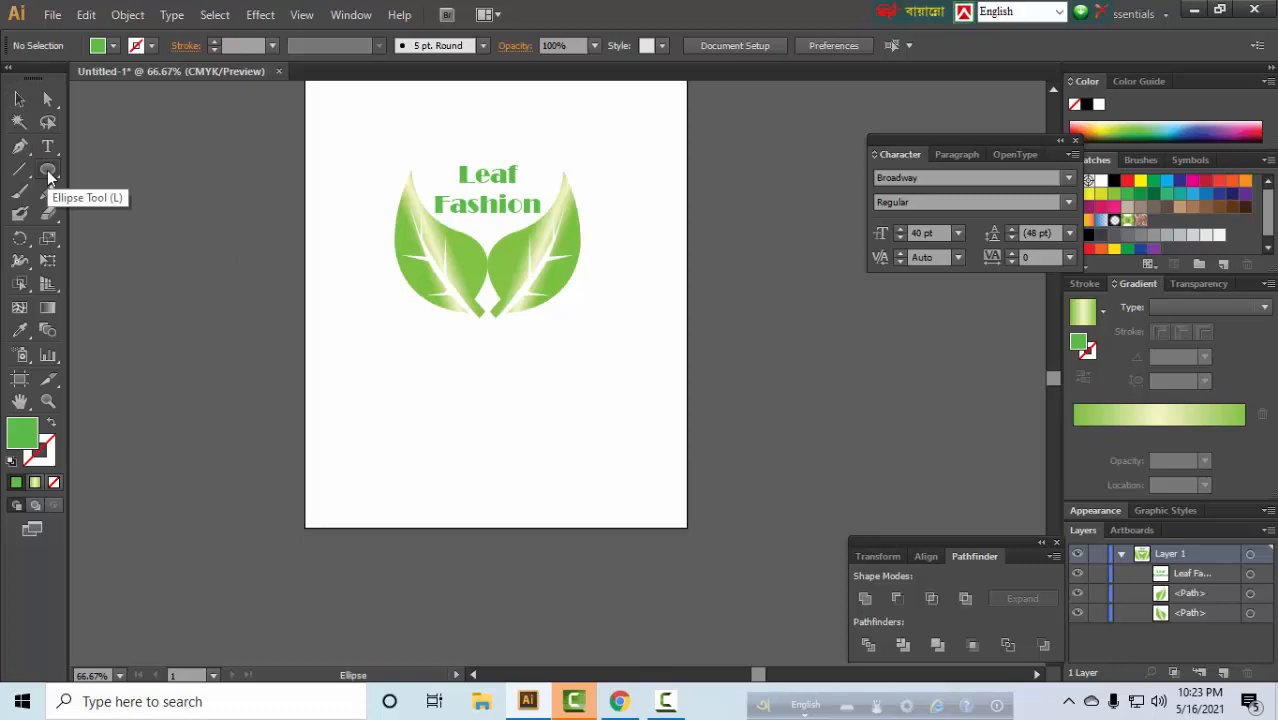
pyautogui.moveTo(358, 131); pyautogui.dragTo(597, 330)
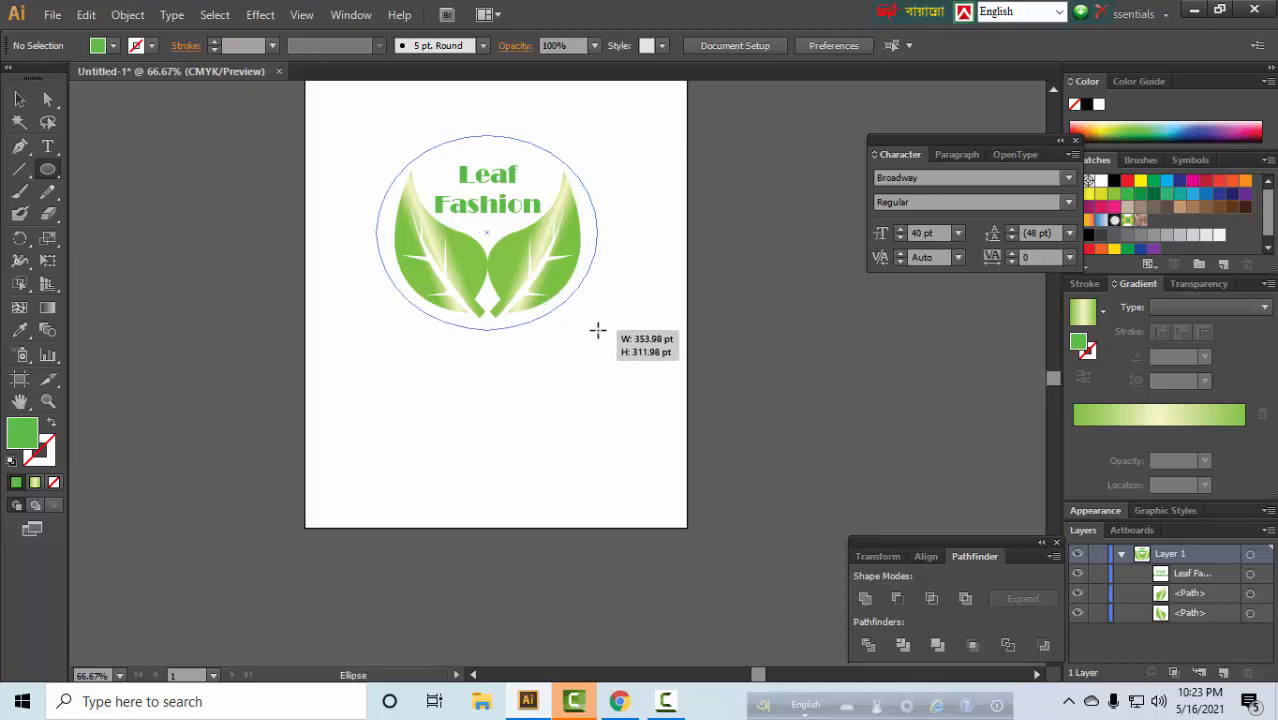
pyautogui.moveTo(597, 330); pyautogui.dragTo(599, 331)
pyautogui.press('v')
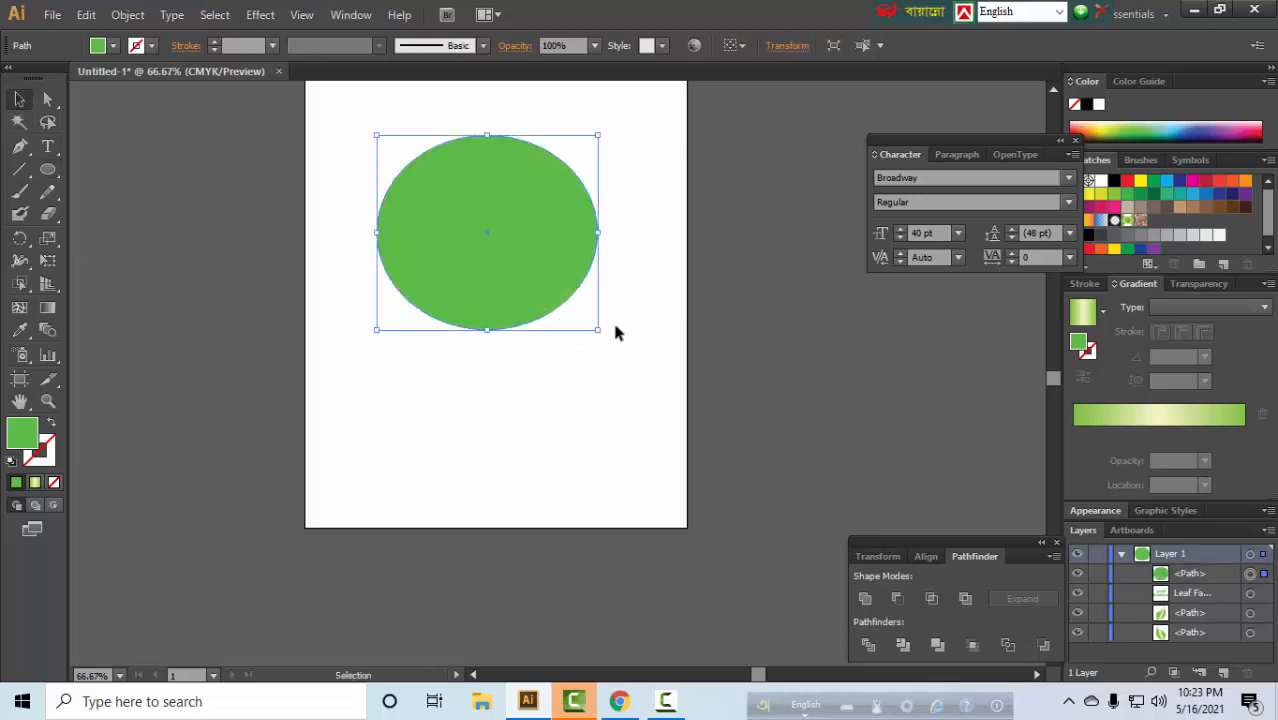
# Step: Send the green ellipse behind the leaves and text, and cut both leaf shapes out of it with Minus Front
pyautogui.rightClick(434, 245)
pyautogui.click(439, 189)
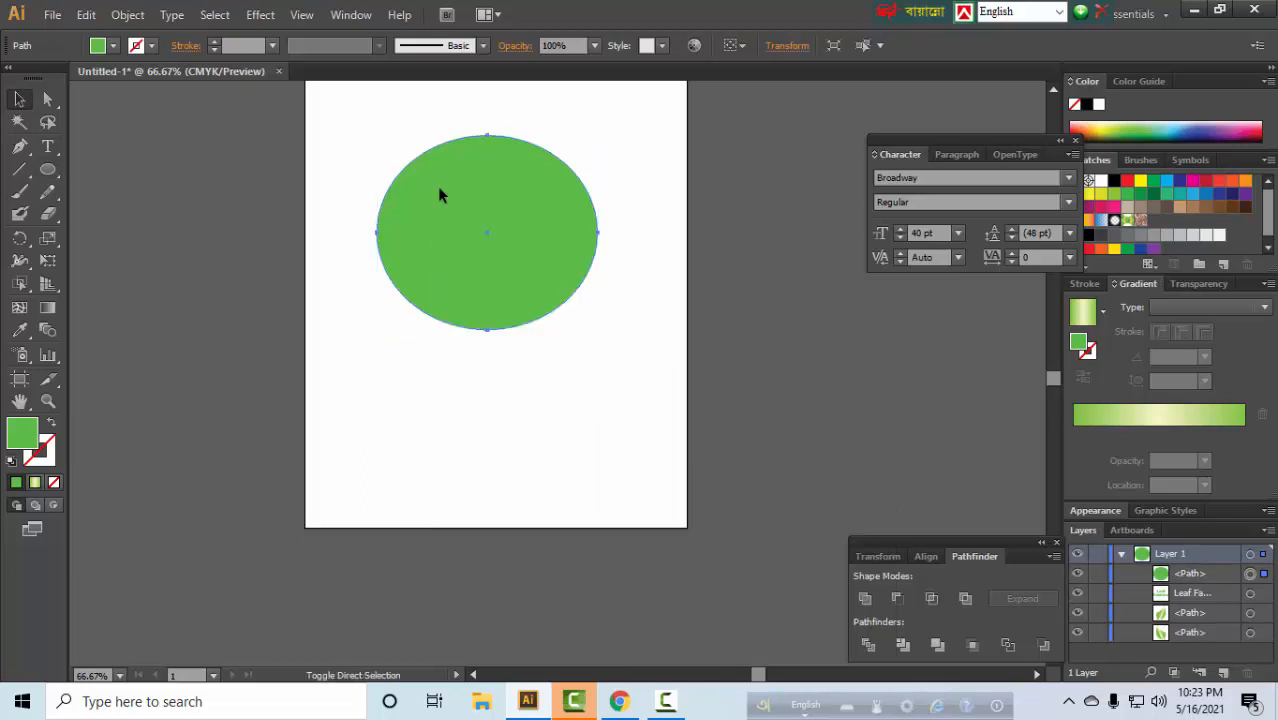
pyautogui.hotkey('ctrl', 'shift', '[')
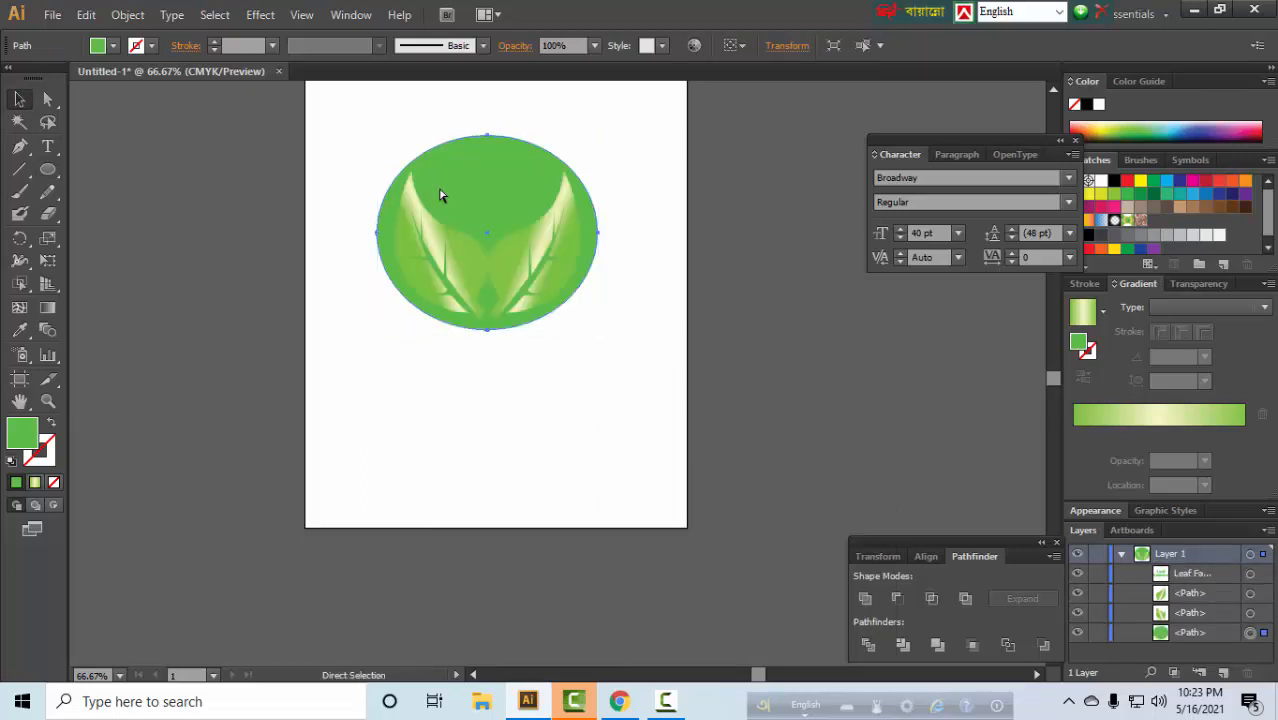
pyautogui.moveTo(326, 128); pyautogui.dragTo(688, 391)
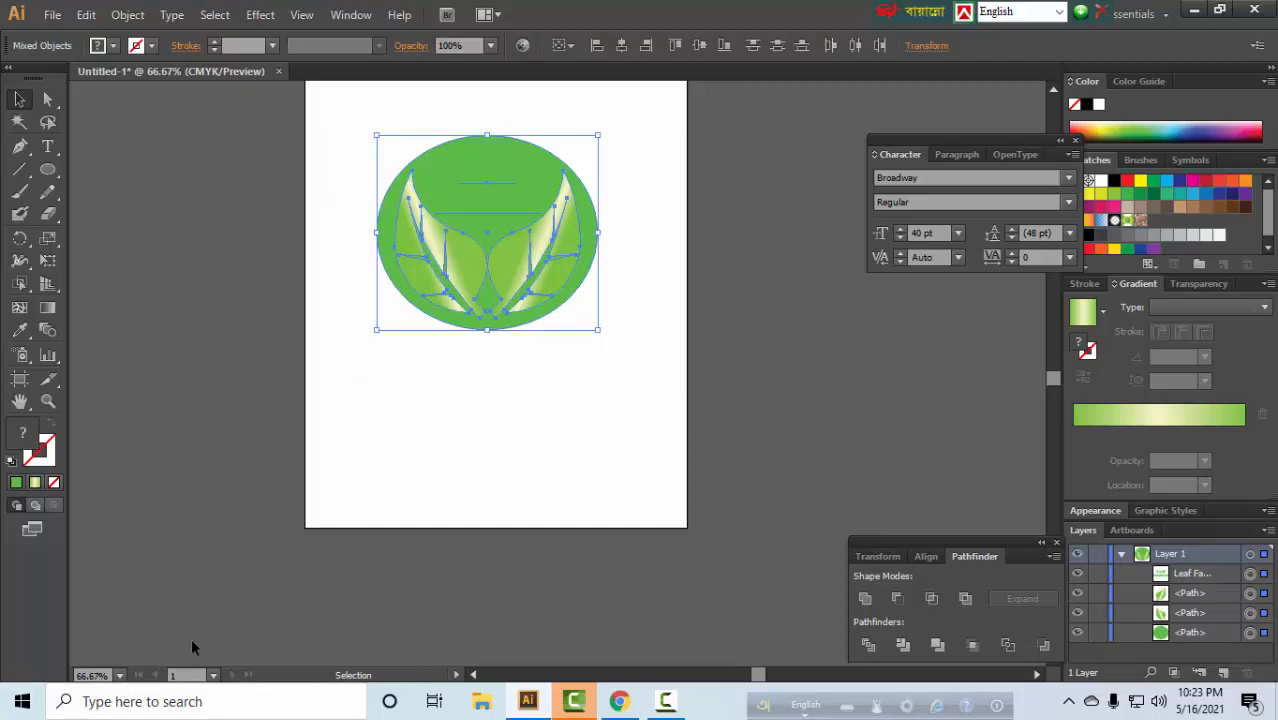
pyautogui.click(896, 597)
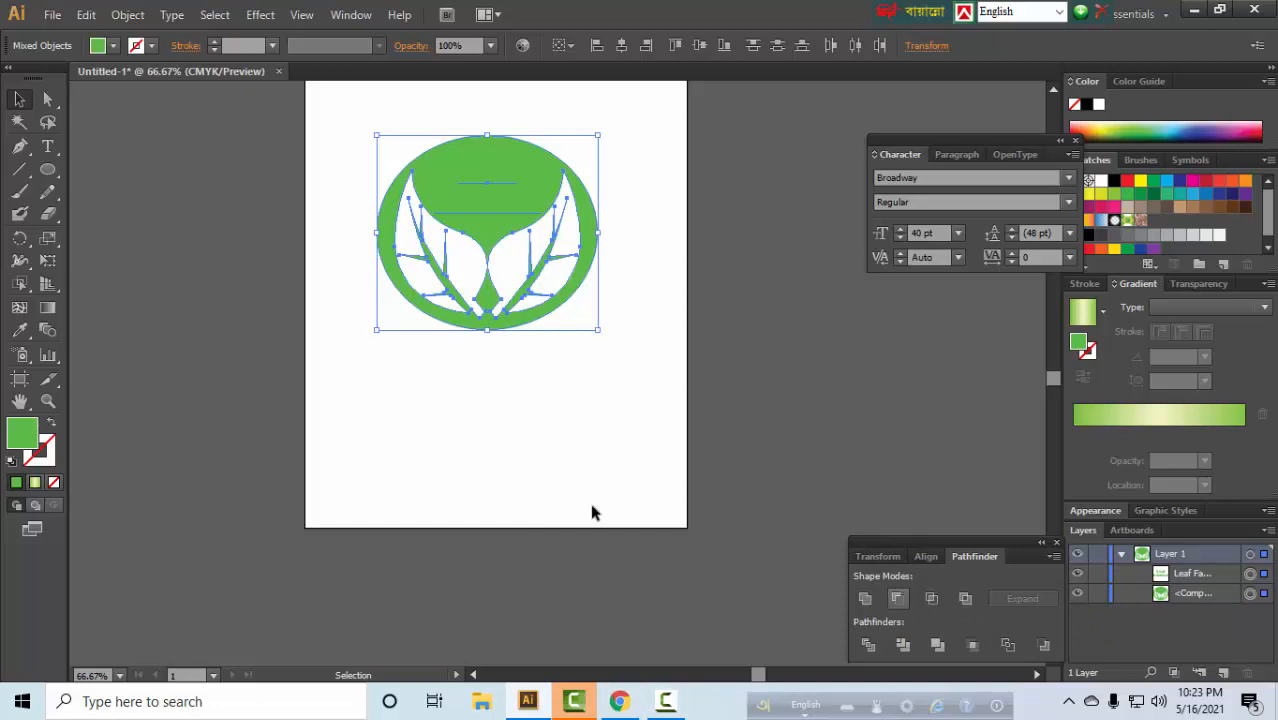
pyautogui.click(497, 412)
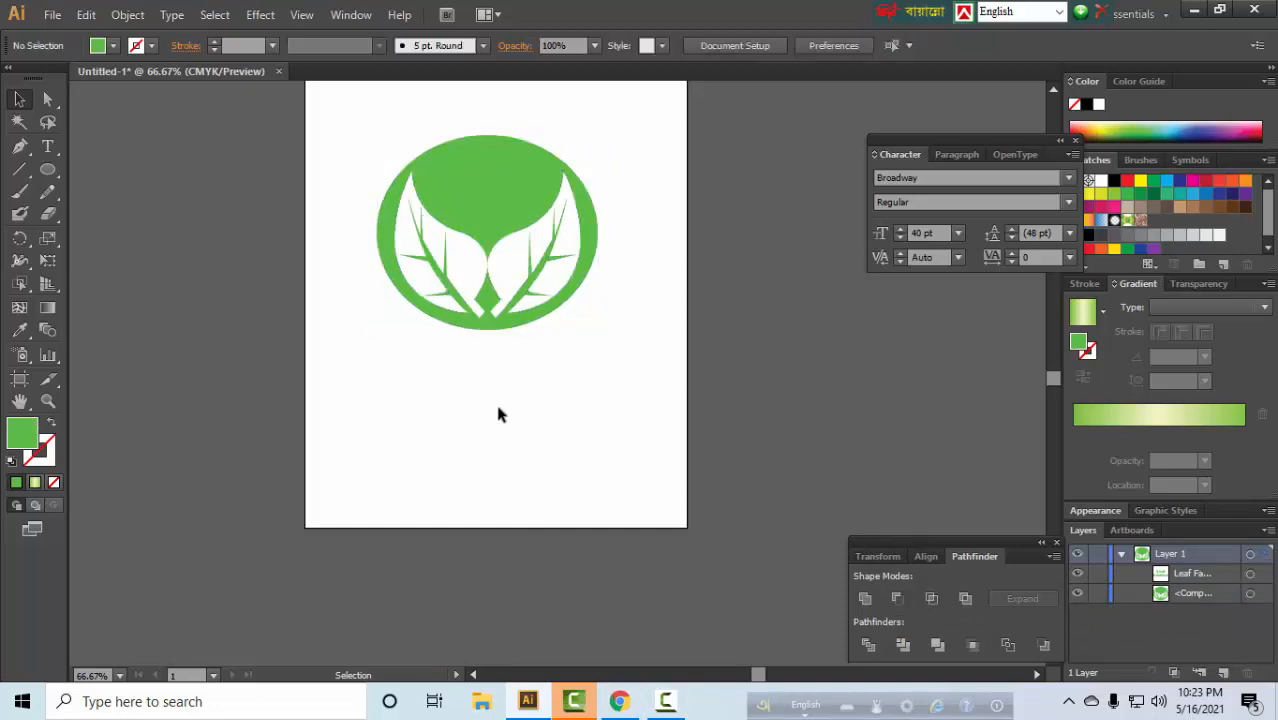
# Step: Give the "Leaf Fashion" text a white fill and no stroke
pyautogui.click(488, 193)
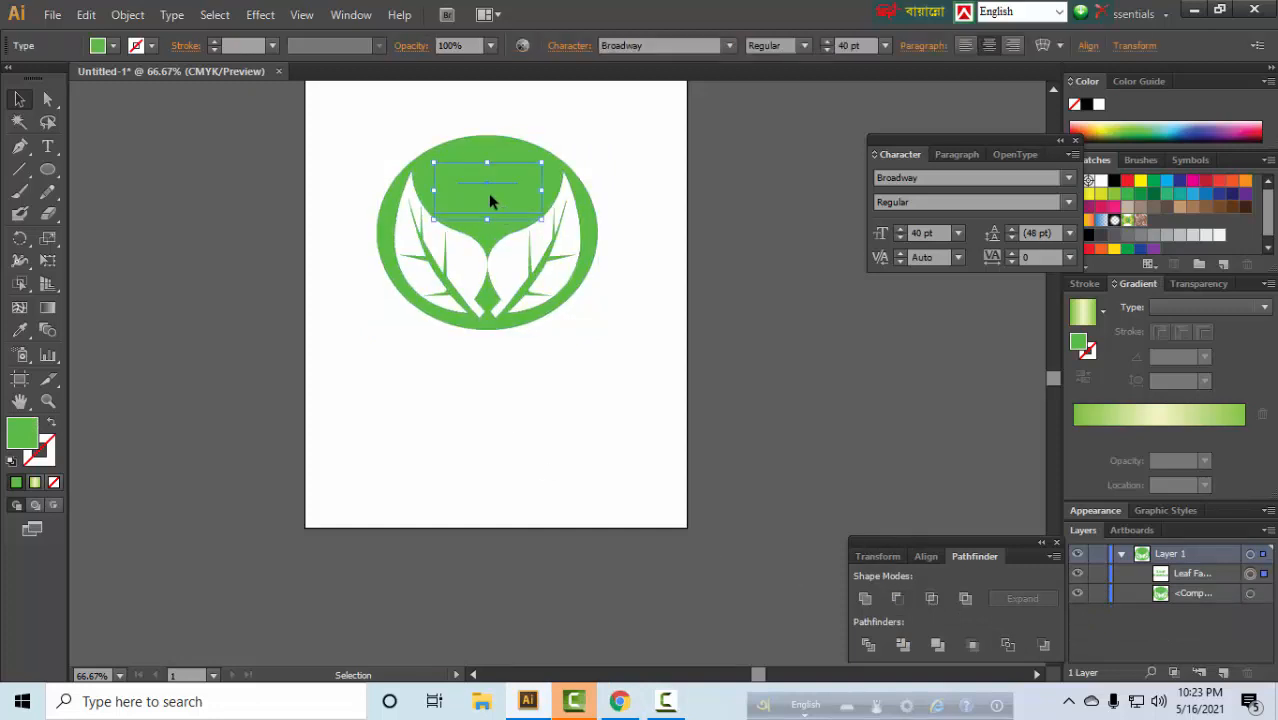
pyautogui.click(11, 461)
pyautogui.click(40, 457)
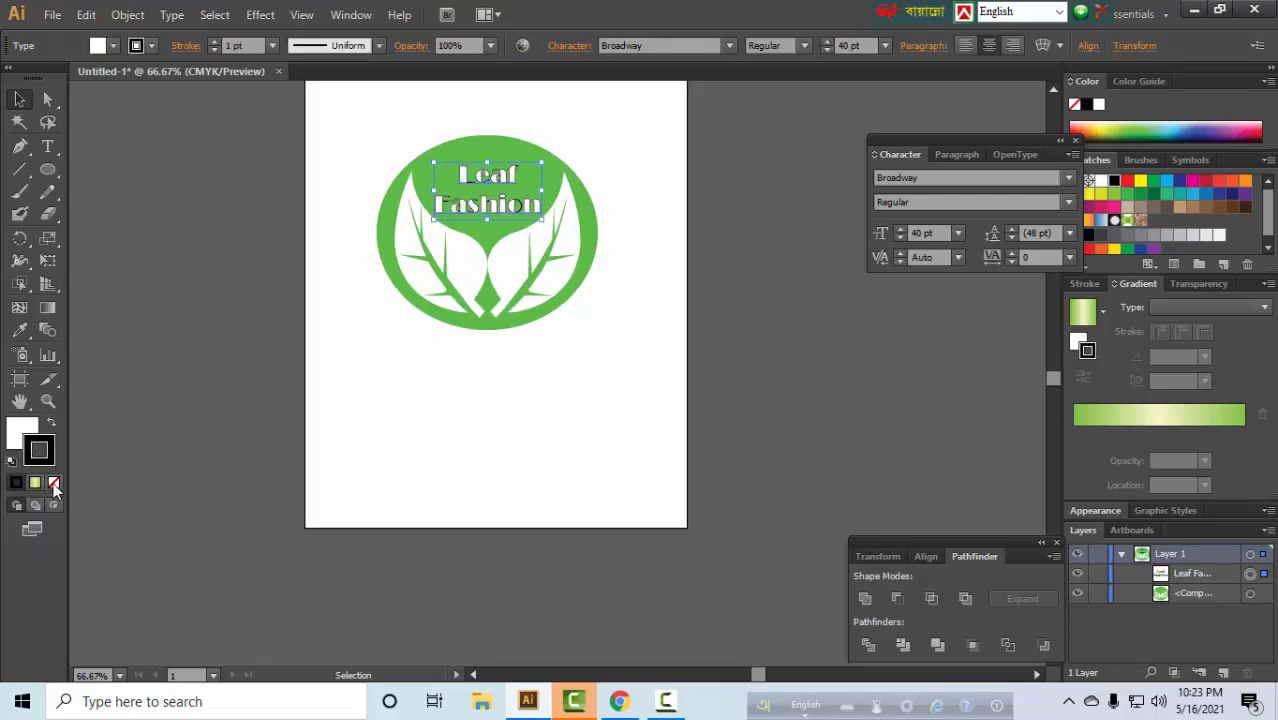
pyautogui.click(53, 482)
pyautogui.click(486, 380)
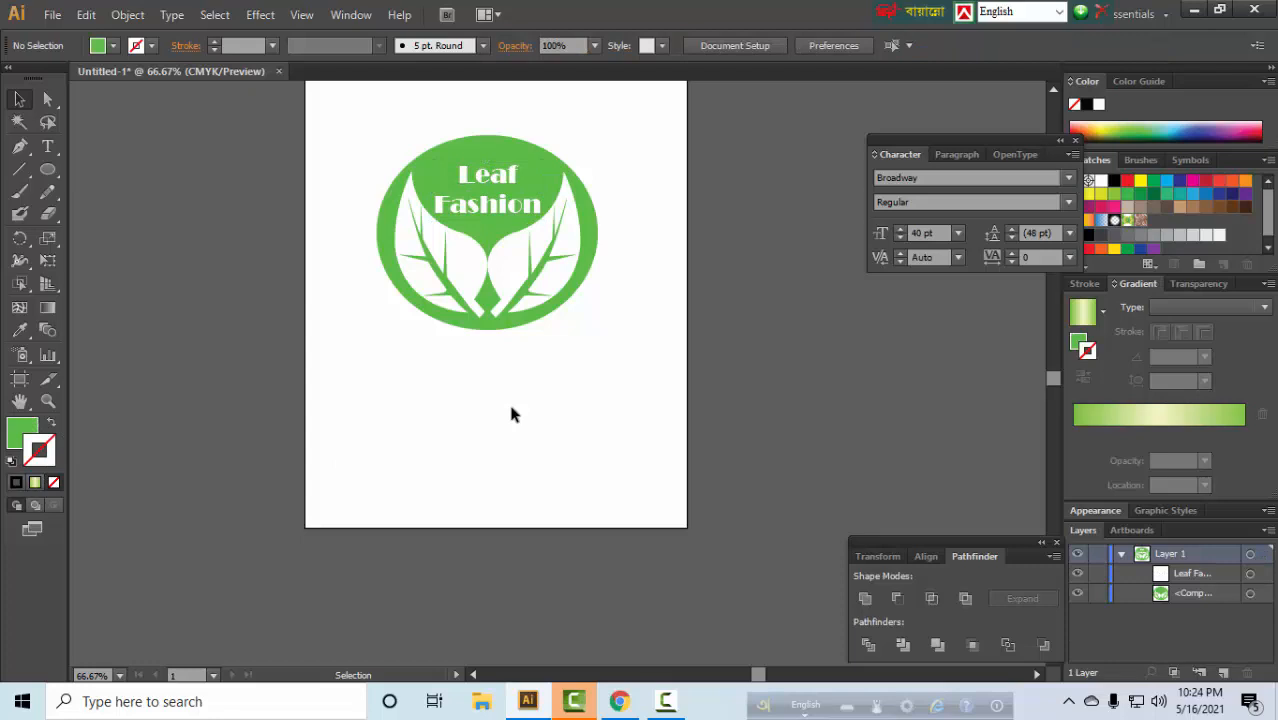
# Step: Undo the edits back to the two gradient leaves with green text, removing the white text color, the cut-out and the ellipse
pyautogui.hotkey('ctrl', 'space')
pyautogui.moveTo(397, 130); pyautogui.dragTo(650, 345)
pyautogui.keyDown('ctrl'); pyautogui.keyDown('alt'); pyautogui.click(586, 380); pyautogui.keyUp('alt'); pyautogui.keyUp('ctrl')
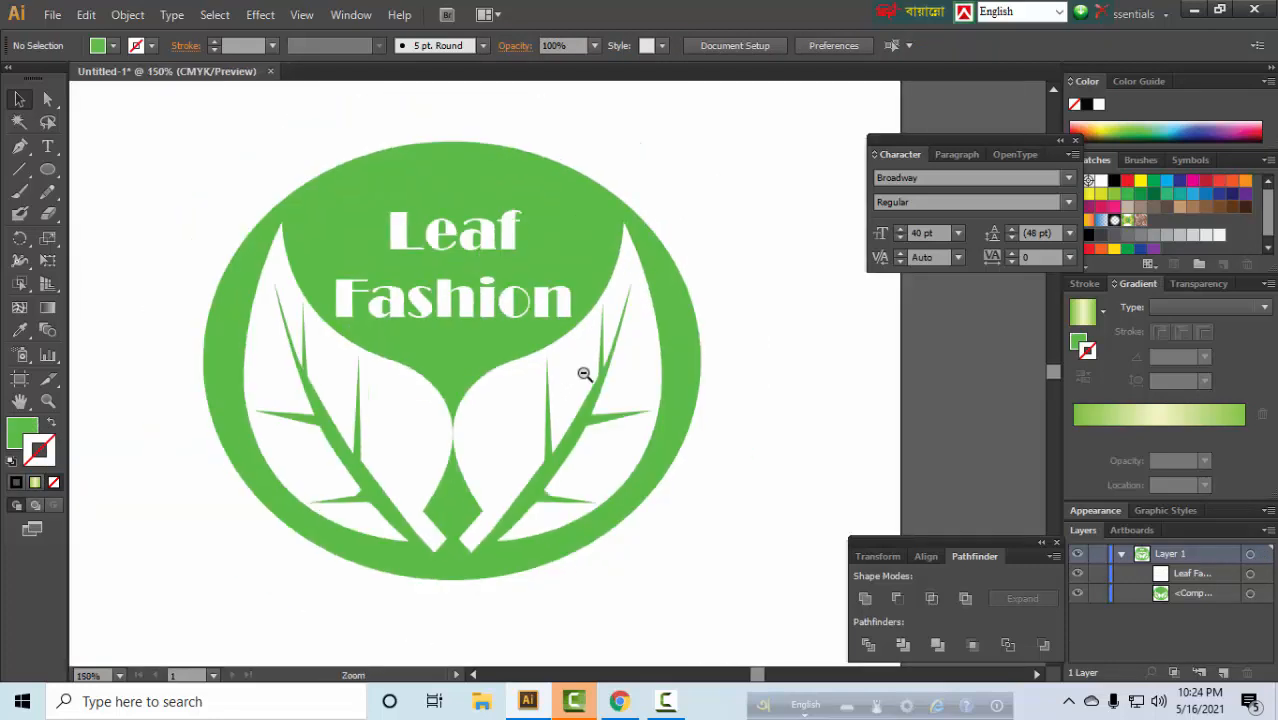
pyautogui.keyDown('ctrl'); pyautogui.keyDown('alt'); pyautogui.click(585, 374); pyautogui.keyUp('alt'); pyautogui.keyUp('ctrl')
pyautogui.press('space')
pyautogui.moveTo(554, 366); pyautogui.dragTo(533, 256)
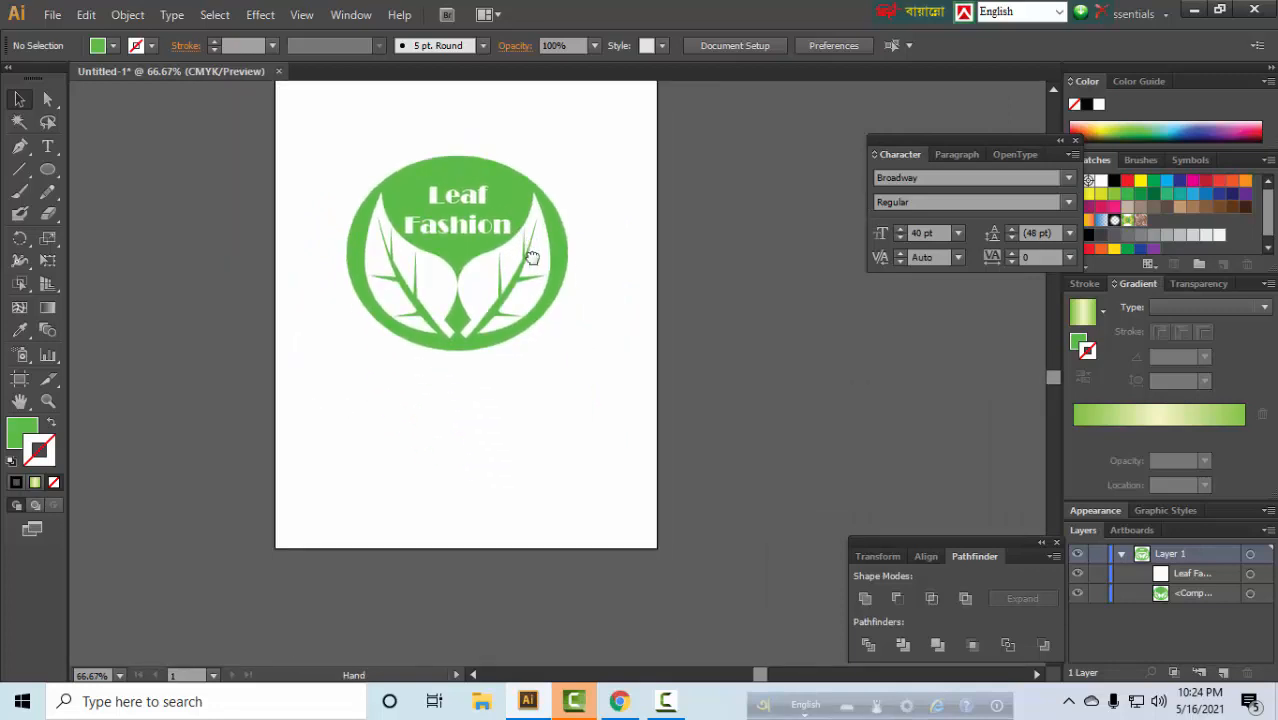
pyautogui.hotkey('ctrl', 'z')
pyautogui.hotkey('ctrl', 'z')
pyautogui.hotkey('ctrl', 'z')
pyautogui.hotkey('ctrl', 'z')
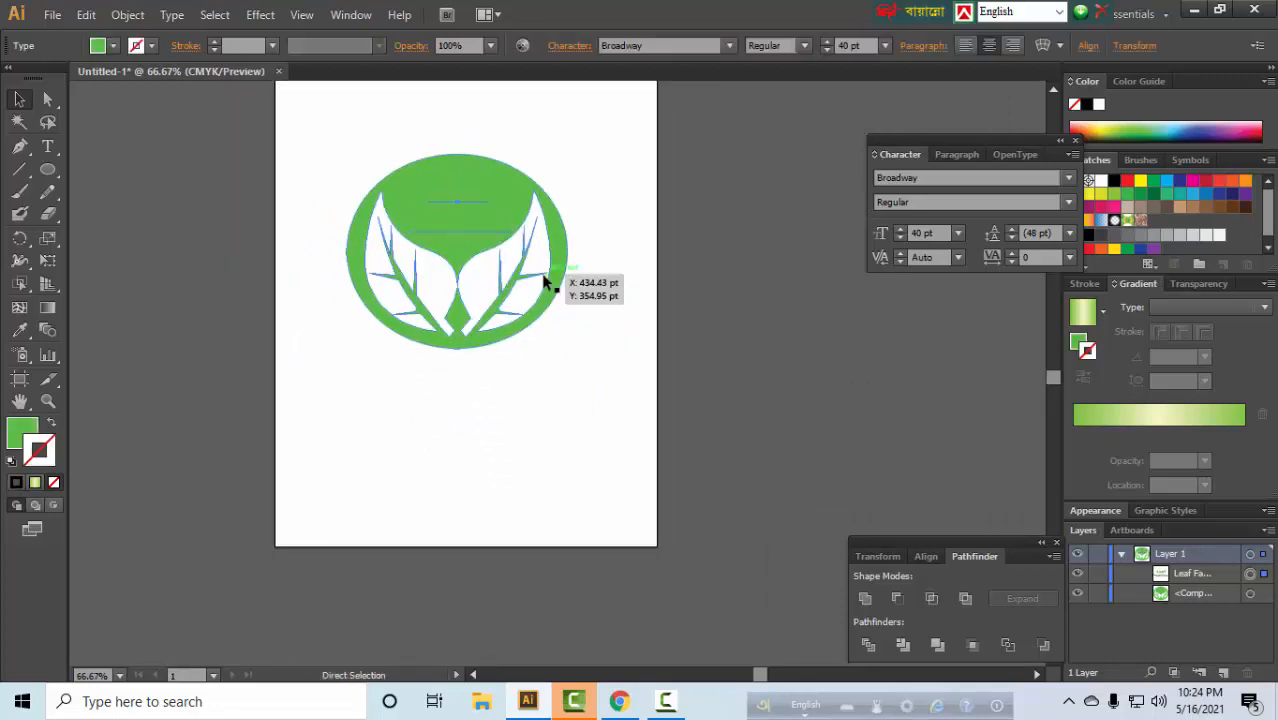
pyautogui.hotkey('ctrl', 'z')
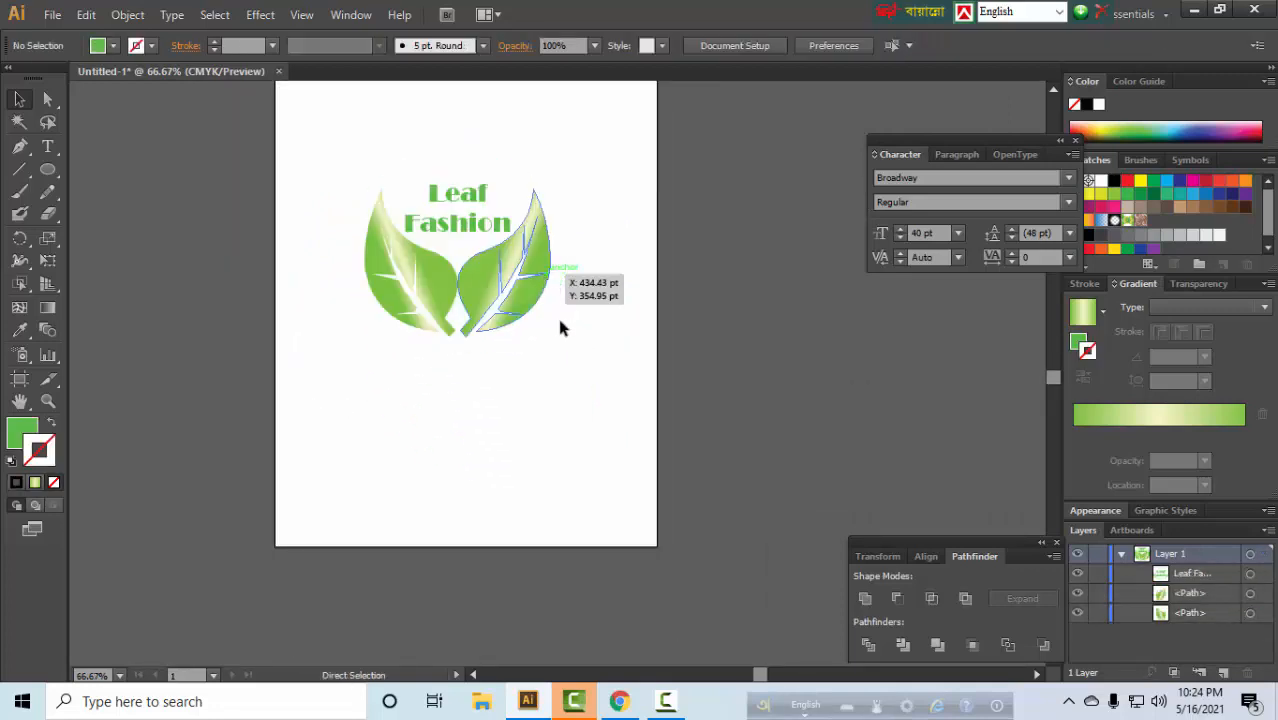
# Step: Duplicate the right leaf to the artboard's lower right, and draw a gradient-filled ellipse of about 345 by 307 pt over the logo
pyautogui.click(503, 278)
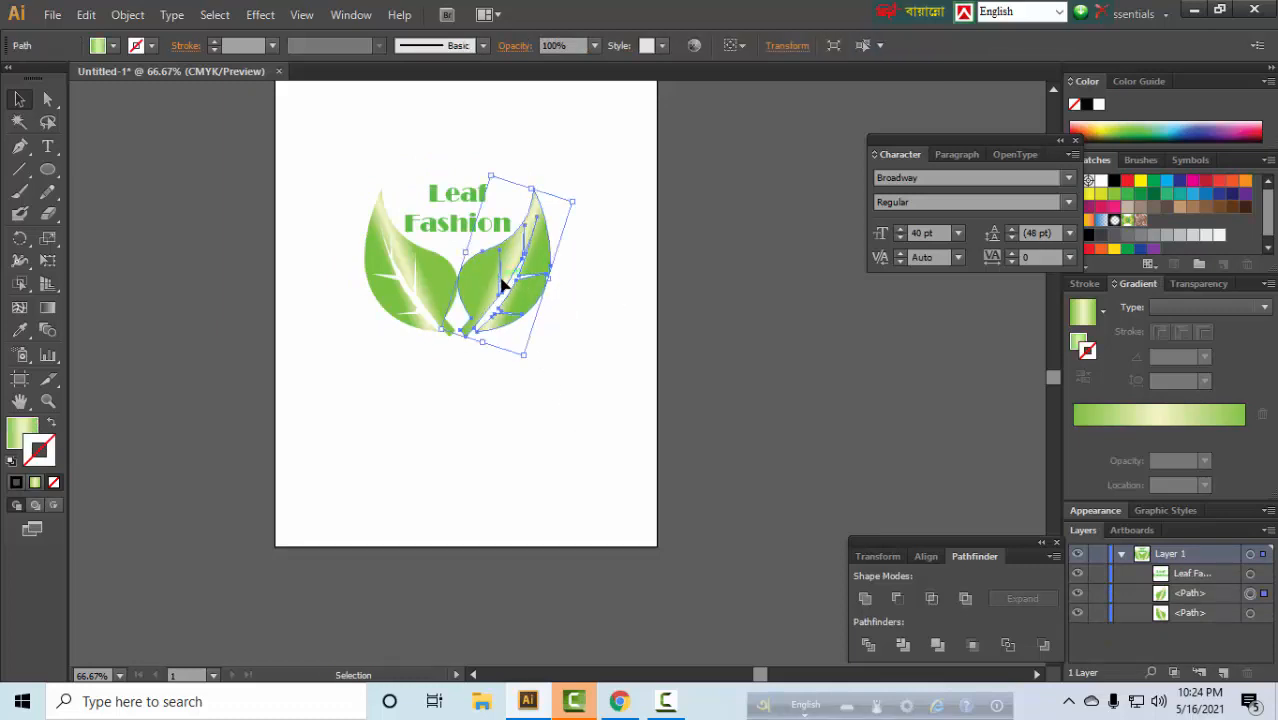
pyautogui.moveTo(507, 278); pyautogui.dragTo(562, 512)
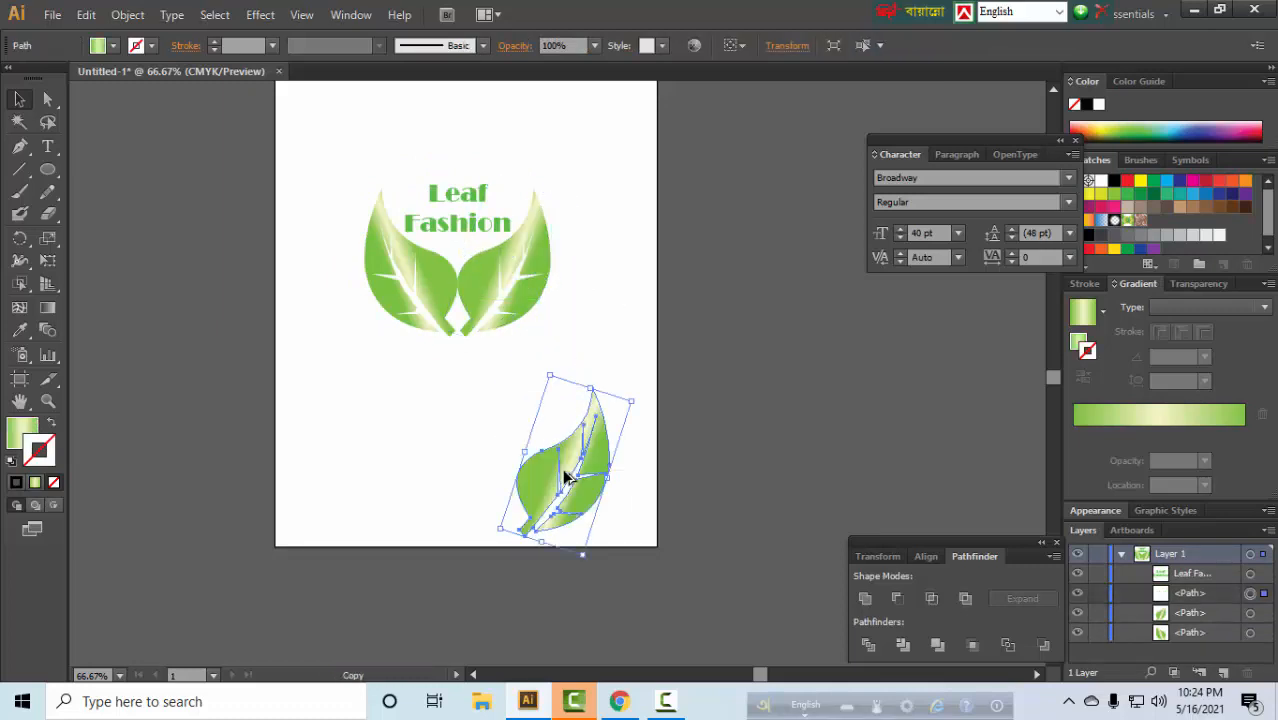
pyautogui.click(47, 172)
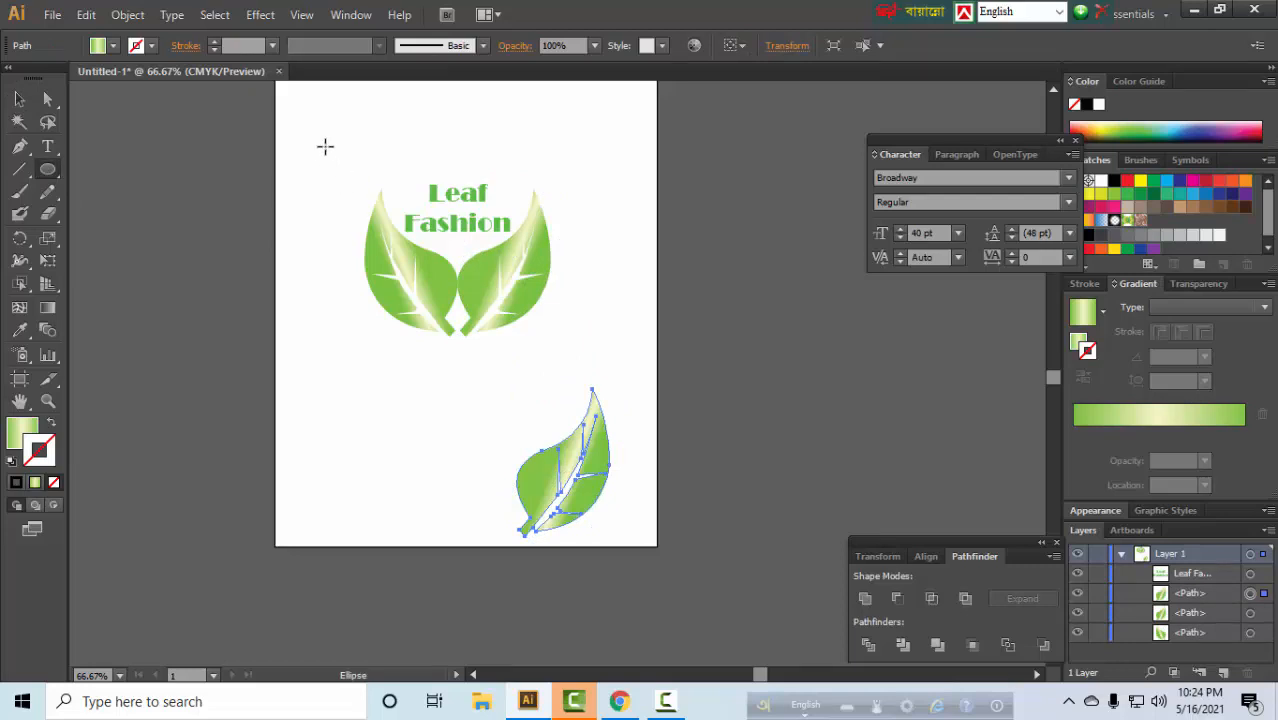
pyautogui.moveTo(323, 146); pyautogui.dragTo(569, 344)
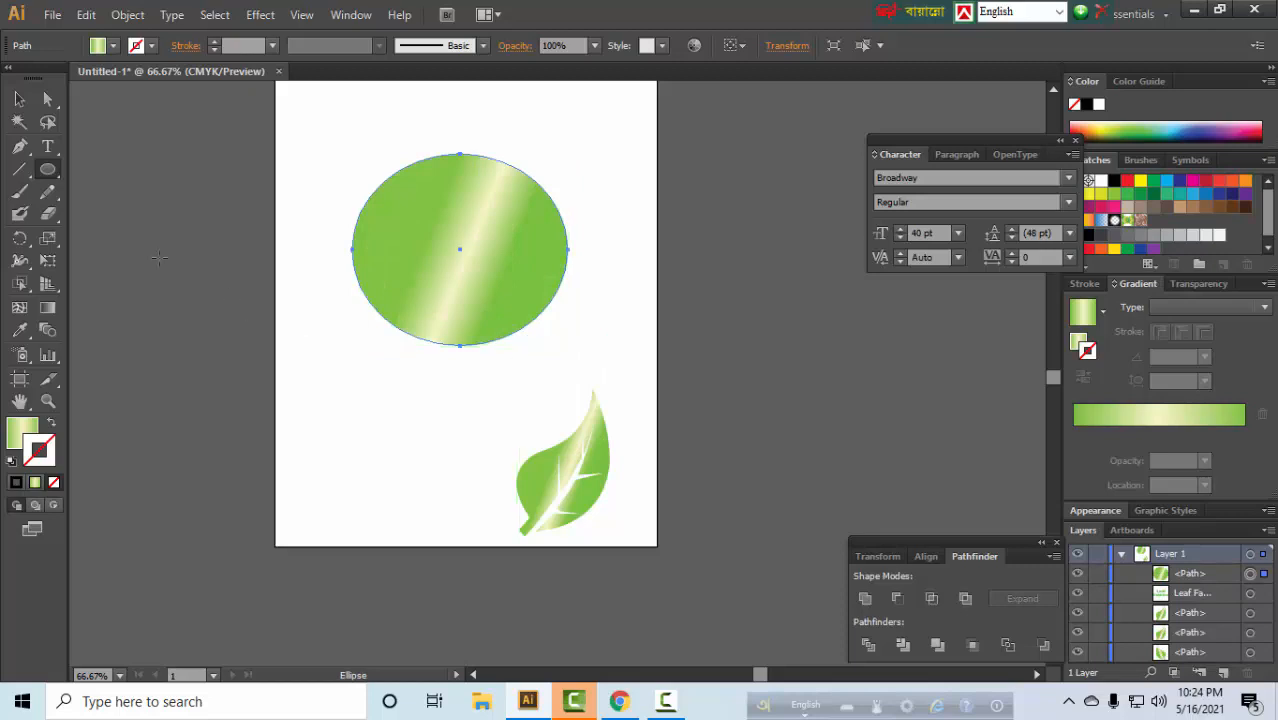
# Step: Send the gradient ellipse to the back, behind the leaves and text
pyautogui.click(18, 99)
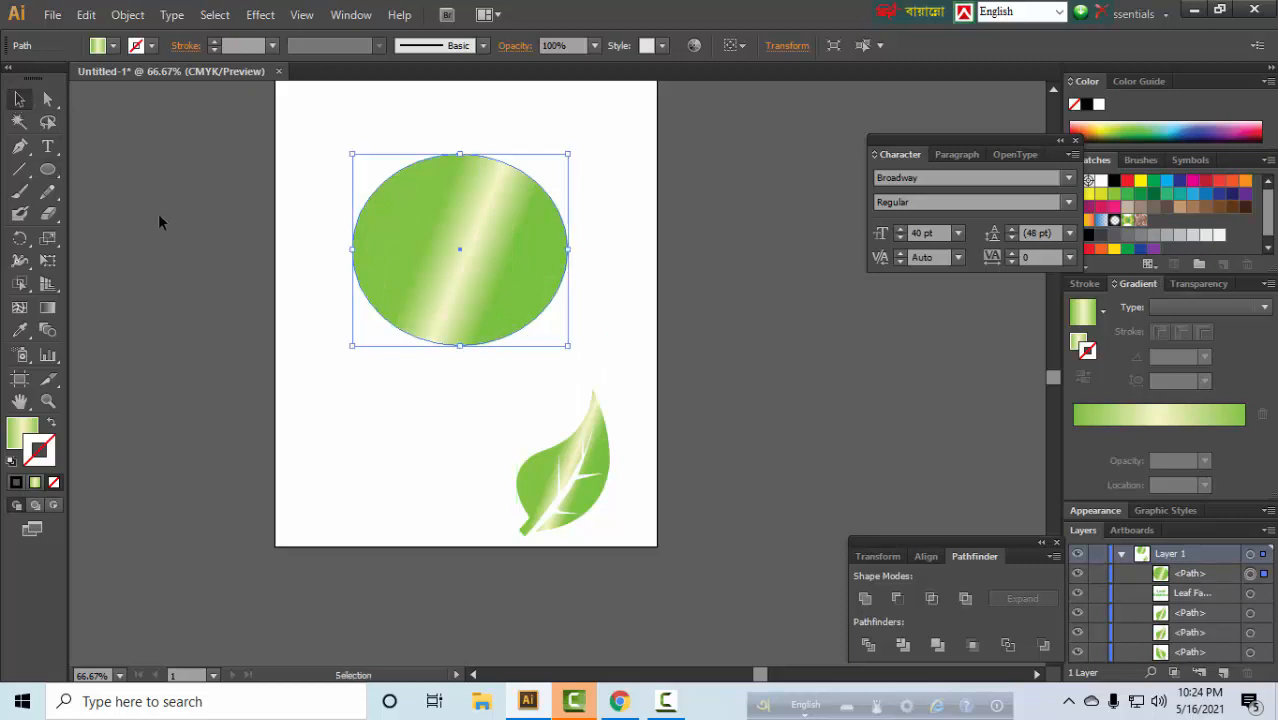
pyautogui.rightClick(396, 233)
pyautogui.moveTo(476, 493)
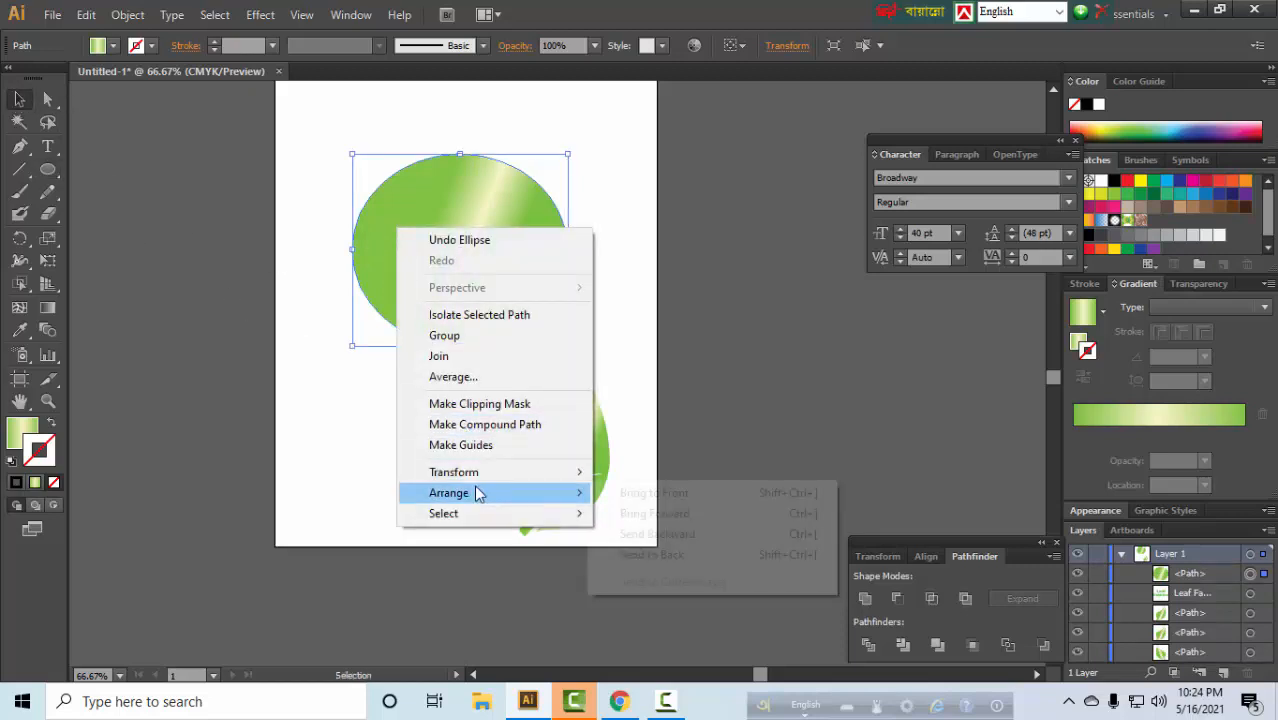
pyautogui.click(628, 555)
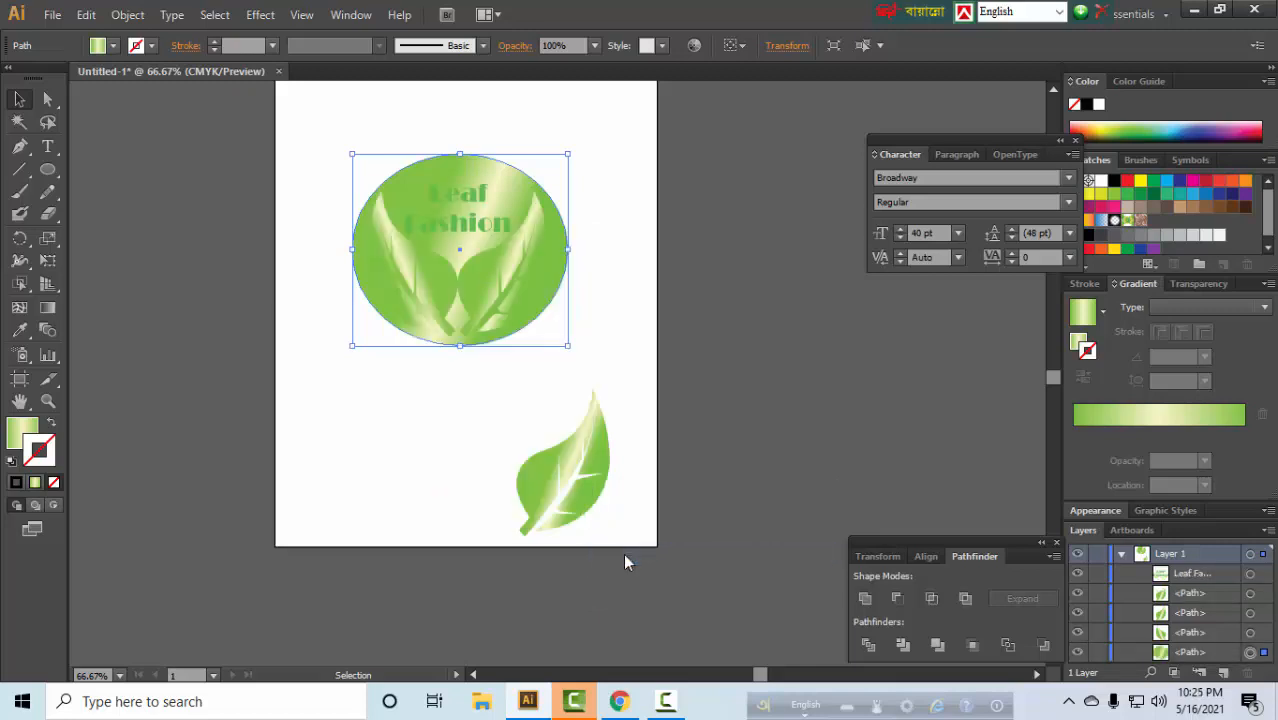
# Step: Set the "Leaf Fashion" text on the gradient ellipse to a white fill with no stroke
pyautogui.click(460, 198)
pyautogui.click(10, 462)
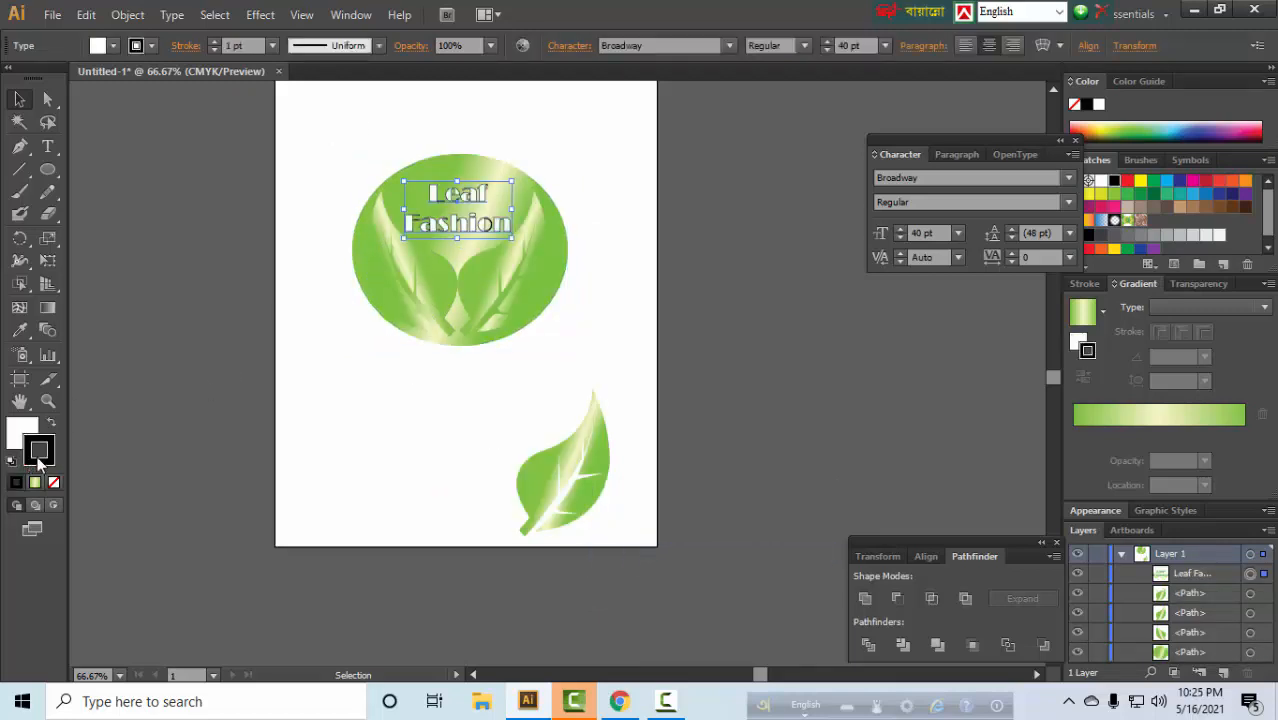
pyautogui.click(54, 482)
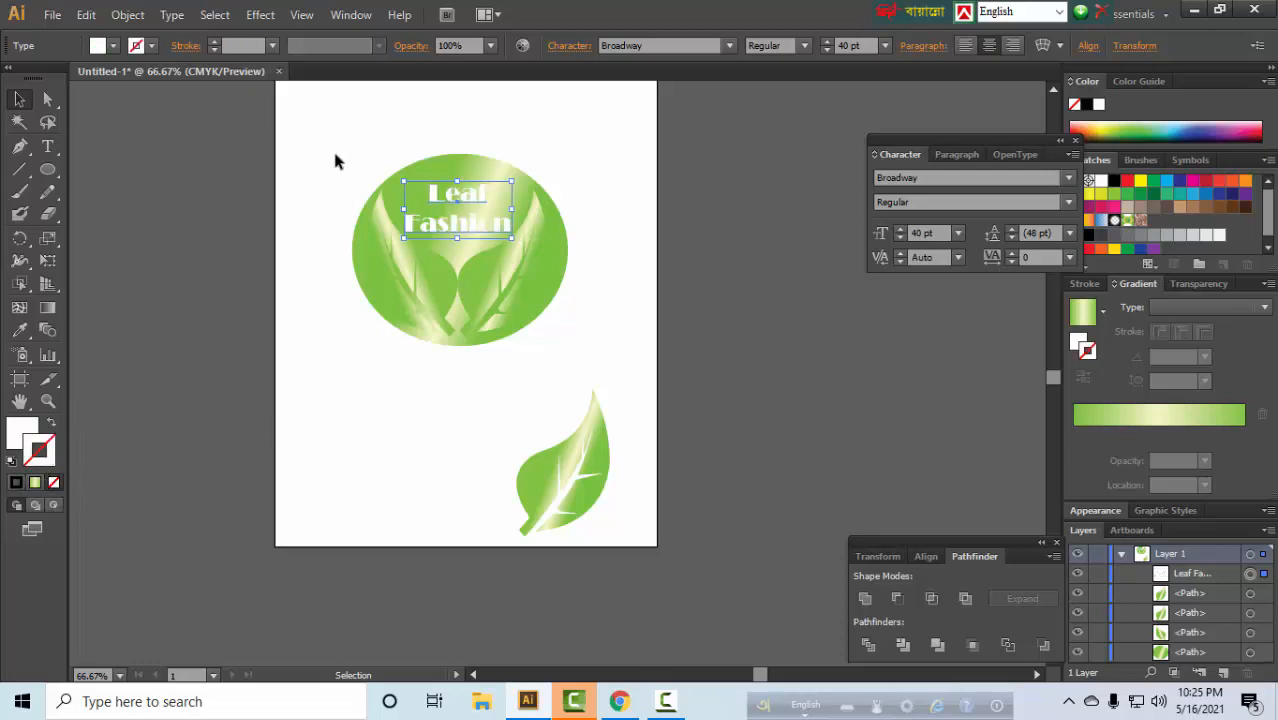
# Step: Cut the two leaf shapes out of the gradient ellipse with Minus Front
pyautogui.moveTo(335, 154); pyautogui.dragTo(576, 336)
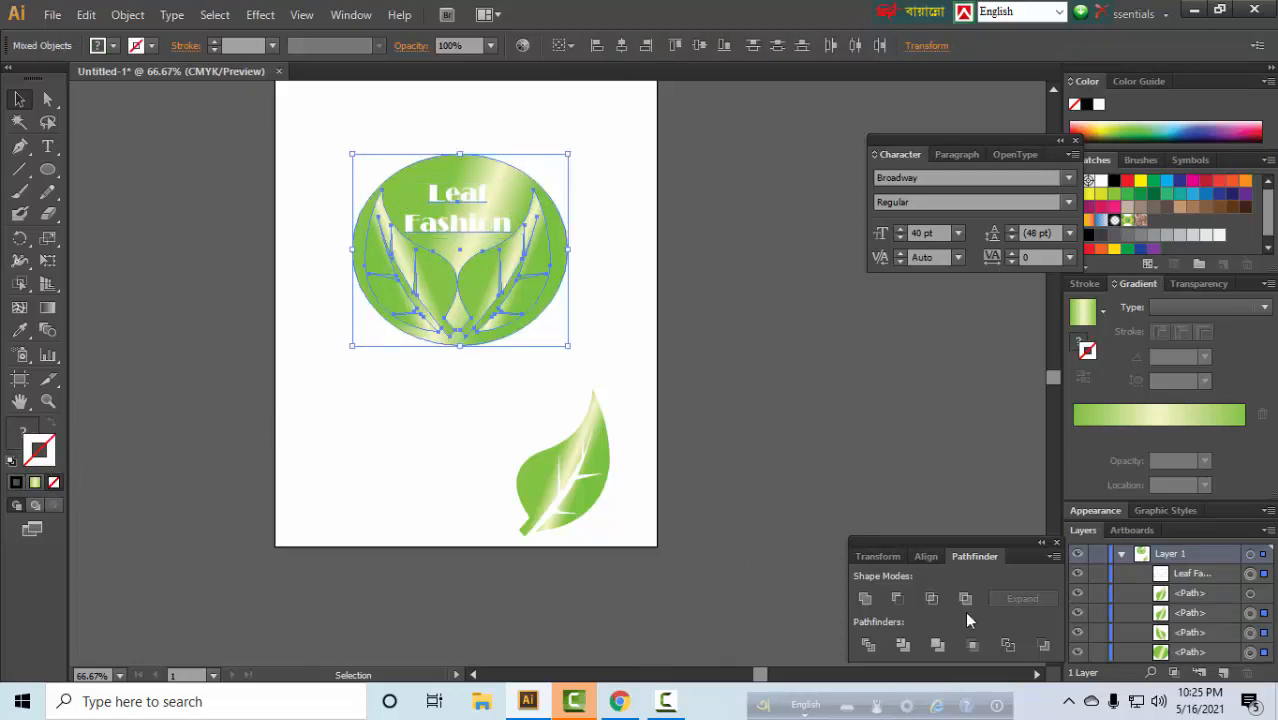
pyautogui.click(896, 600)
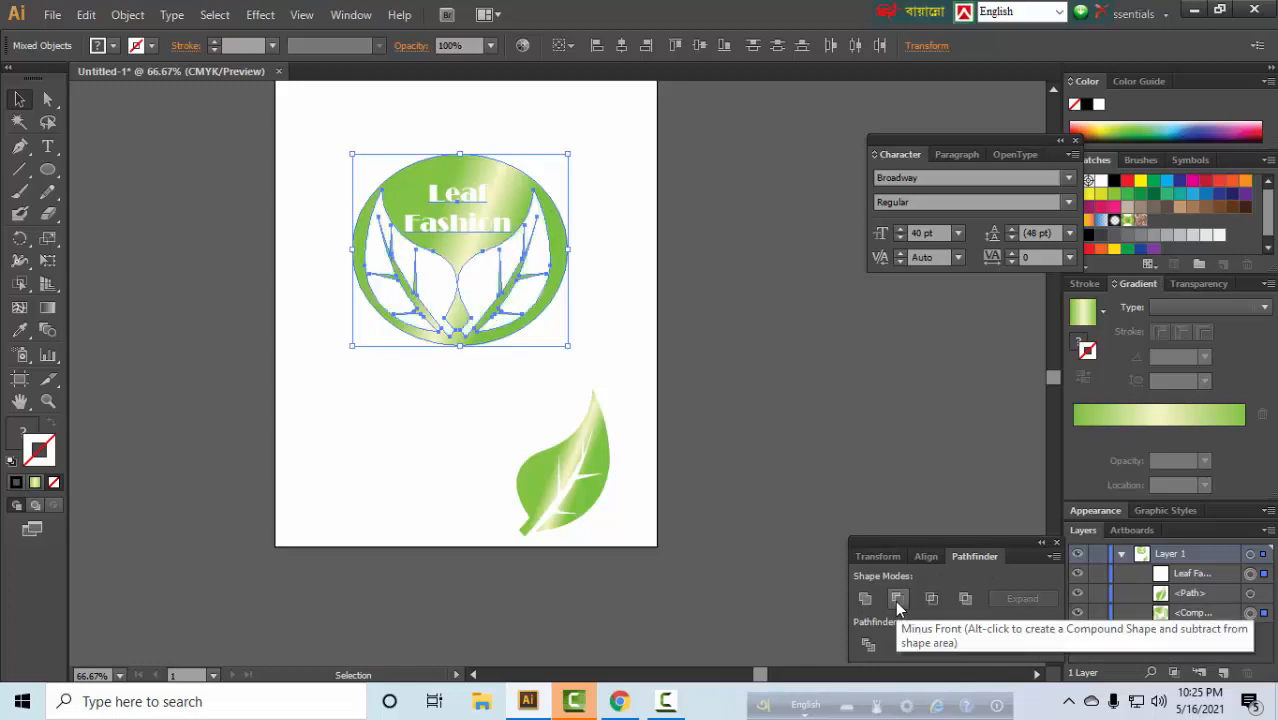
pyautogui.click(401, 449)
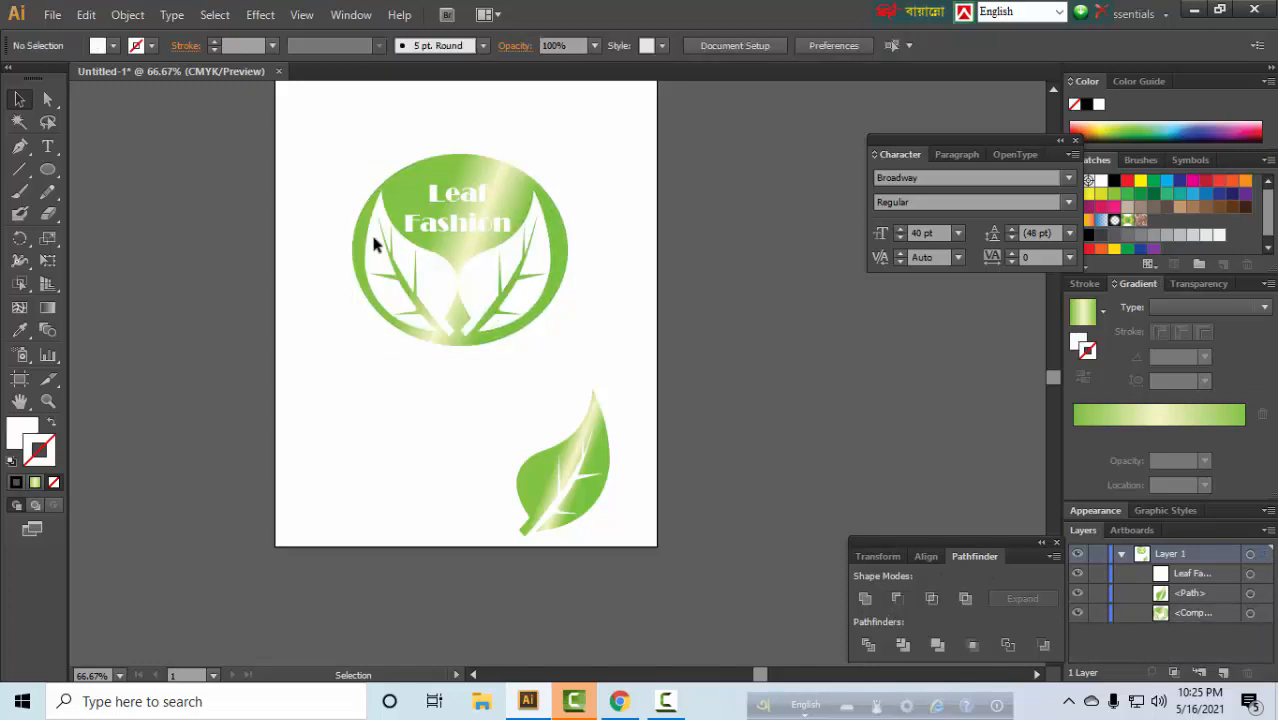
# Step: Sample a green from the color spectrum with the Eyedropper and make it the solid fill of the cut-out ellipse
pyautogui.click(432, 172)
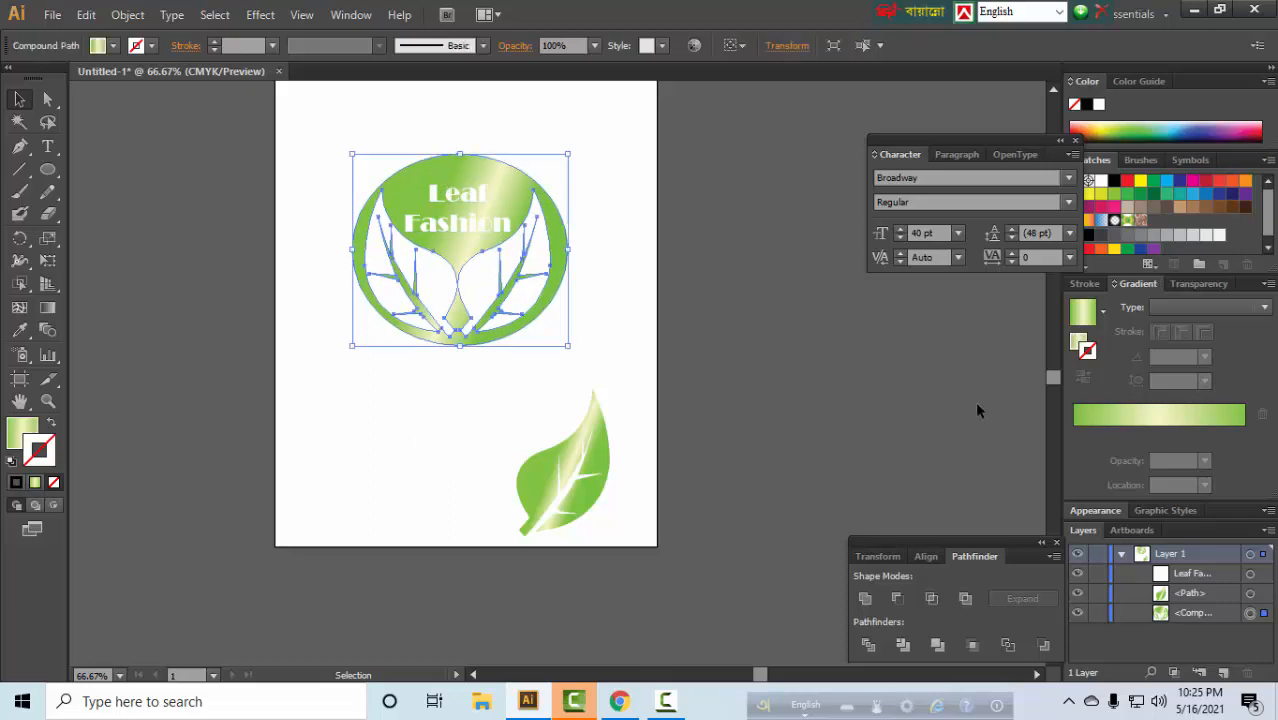
pyautogui.click(20, 330)
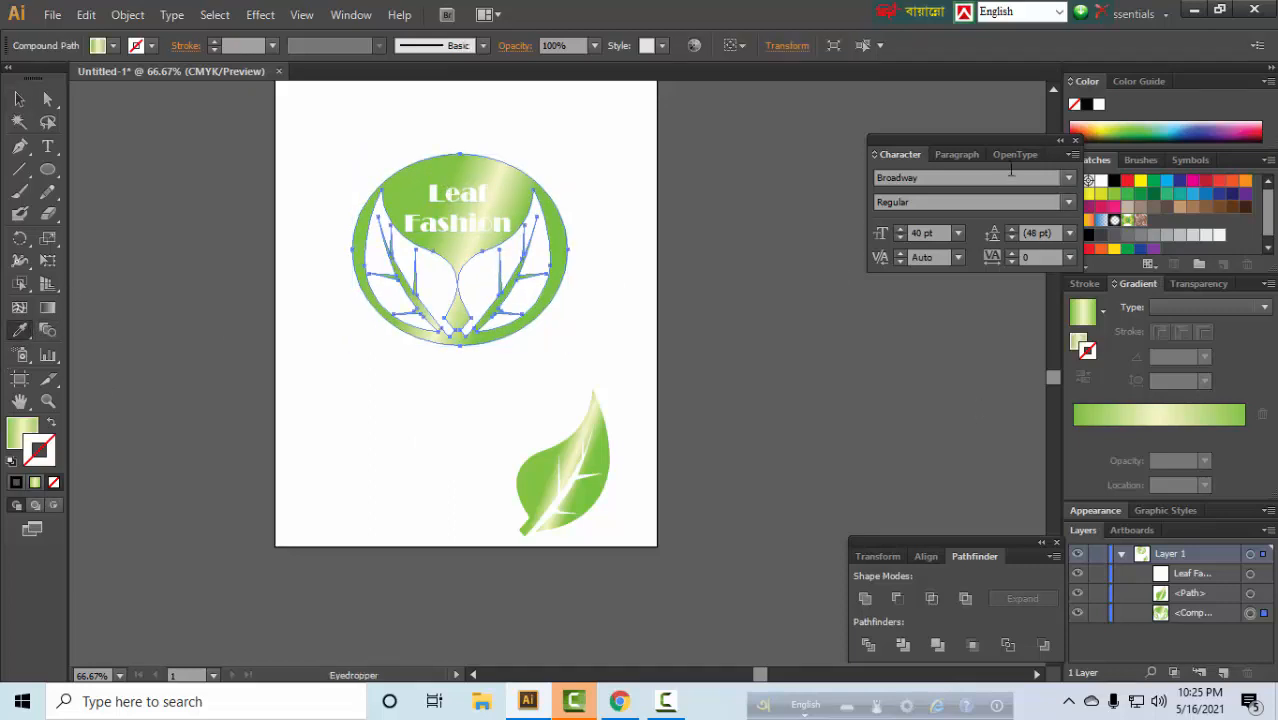
pyautogui.click(1124, 122)
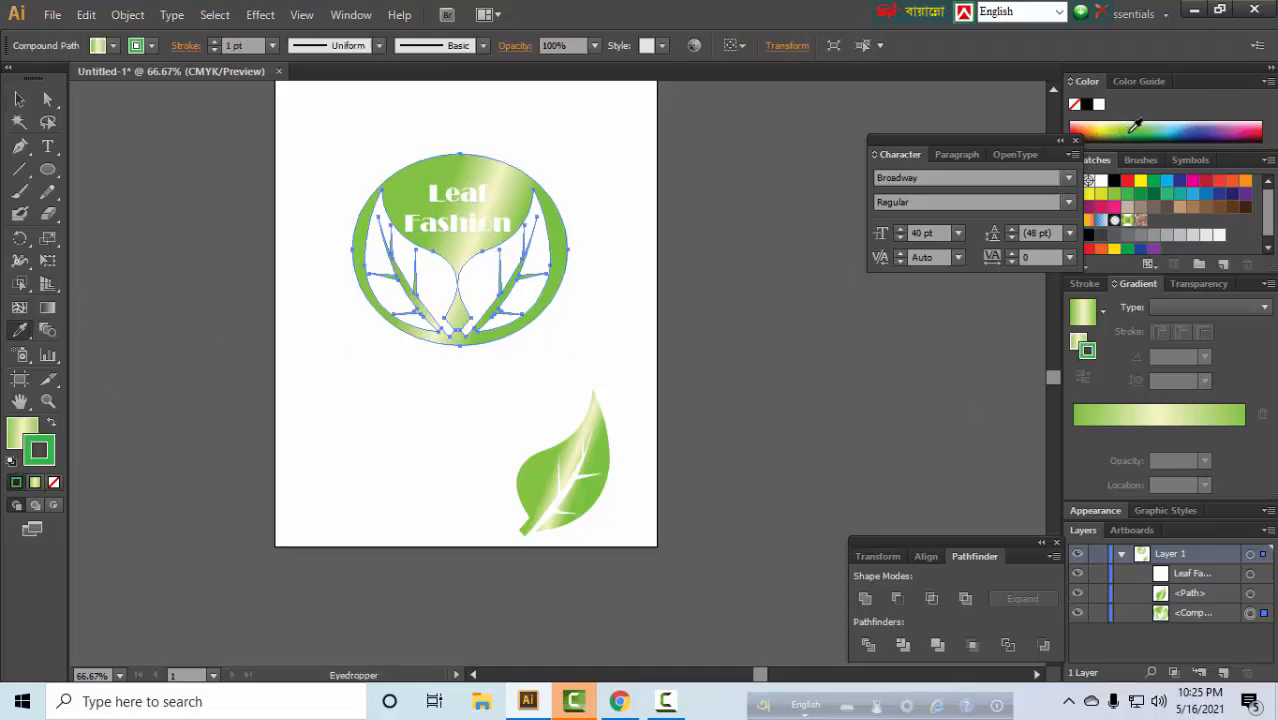
pyautogui.click(49, 424)
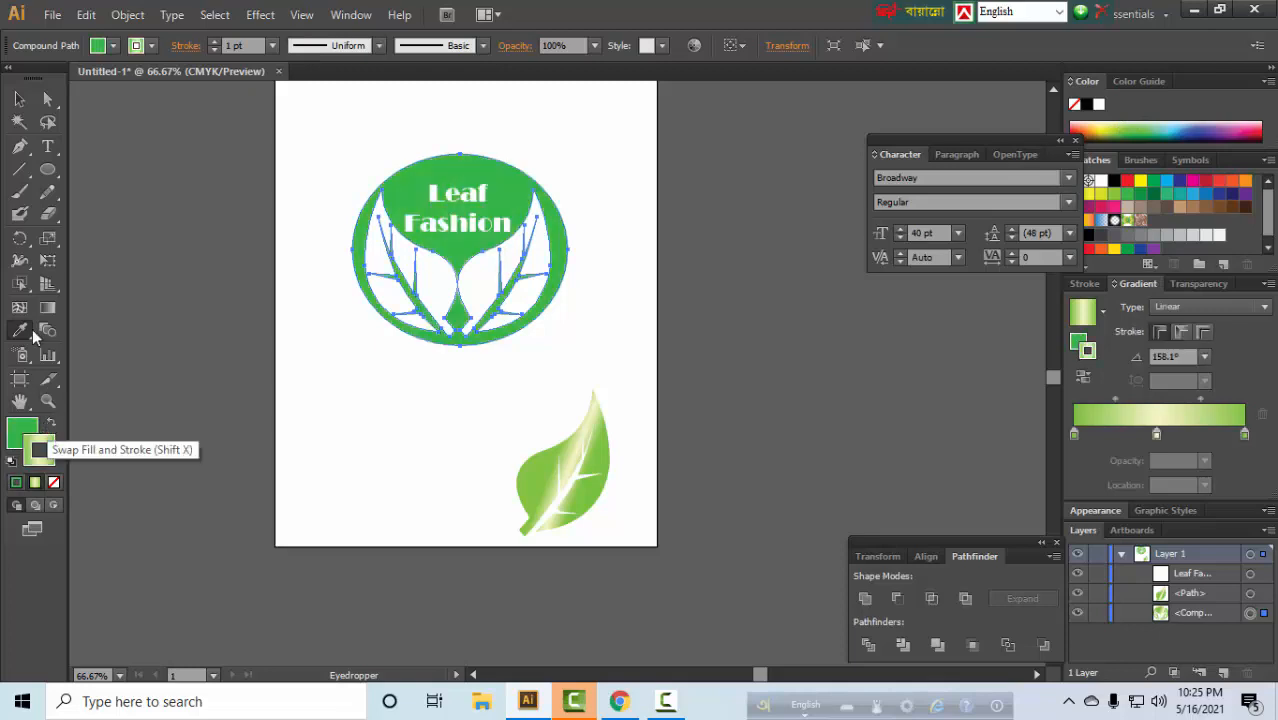
pyautogui.click(19, 99)
pyautogui.click(299, 167)
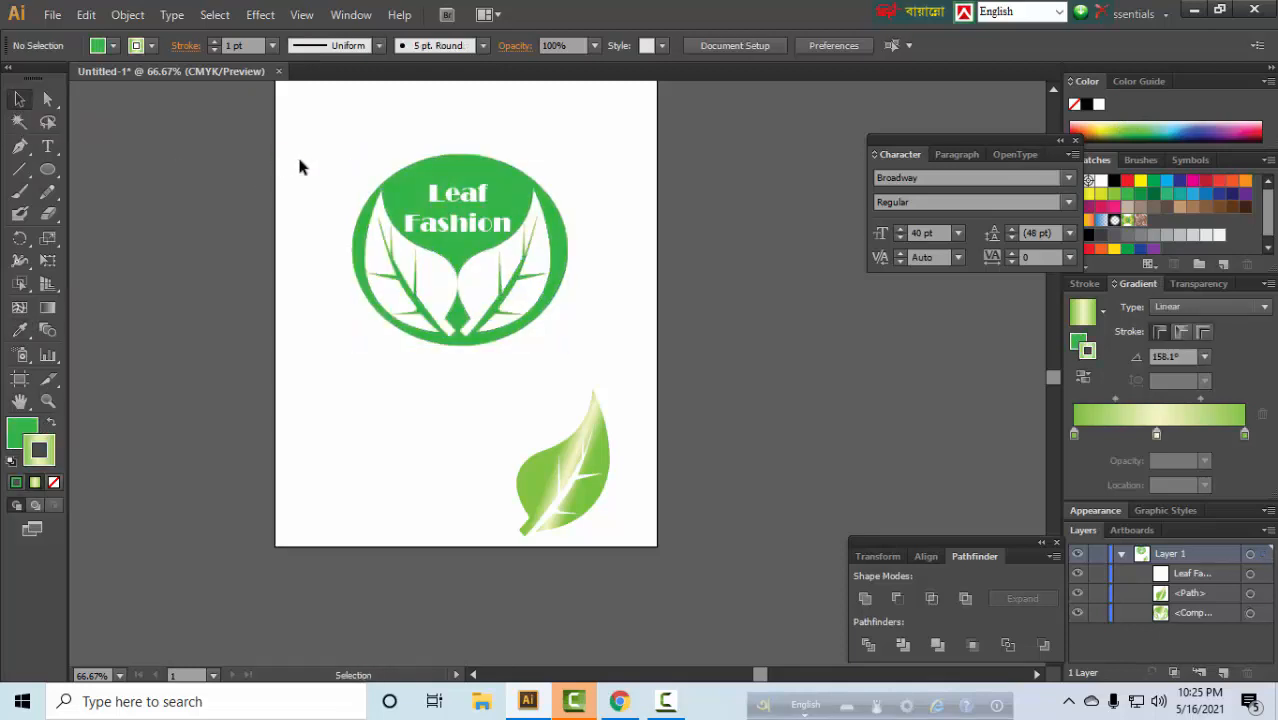
# Step: Remove the gradient stroke from the cut-out ellipse
pyautogui.click(412, 194)
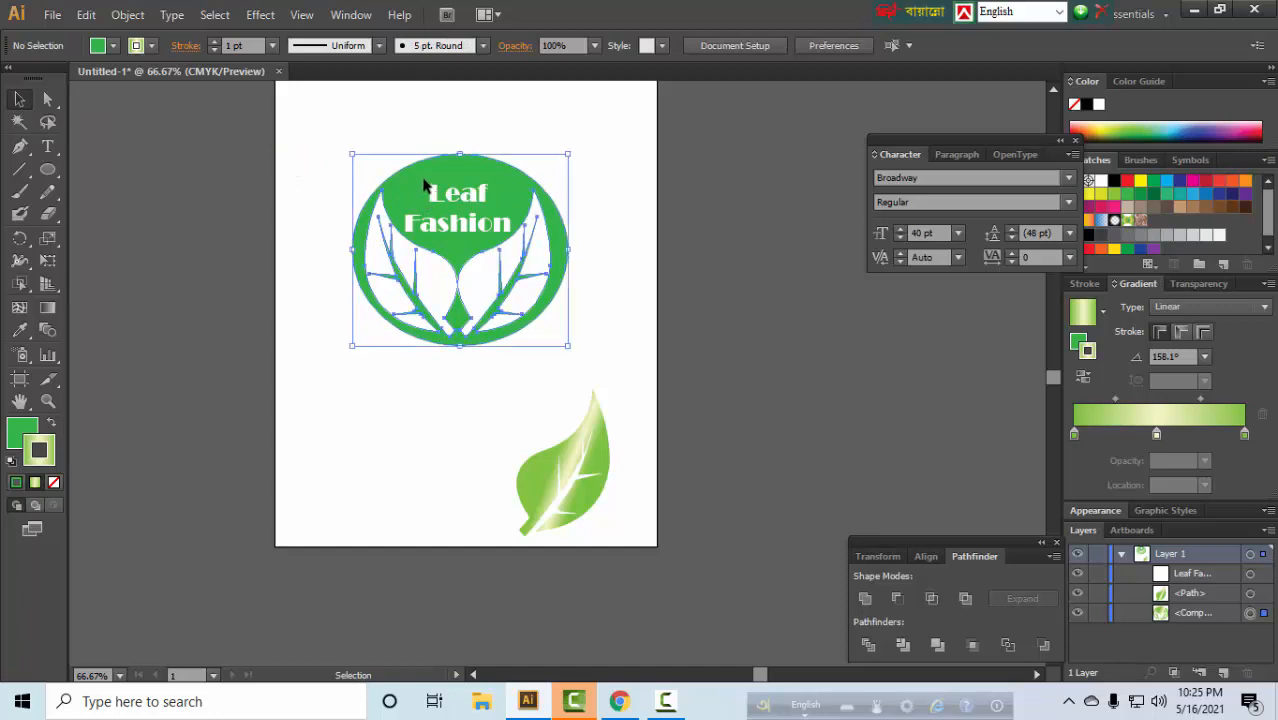
pyautogui.click(54, 482)
pyautogui.click(317, 474)
# Step: Group the cut-out ellipse with the "Leaf Fashion" text
pyautogui.moveTo(310, 143); pyautogui.dragTo(569, 350)
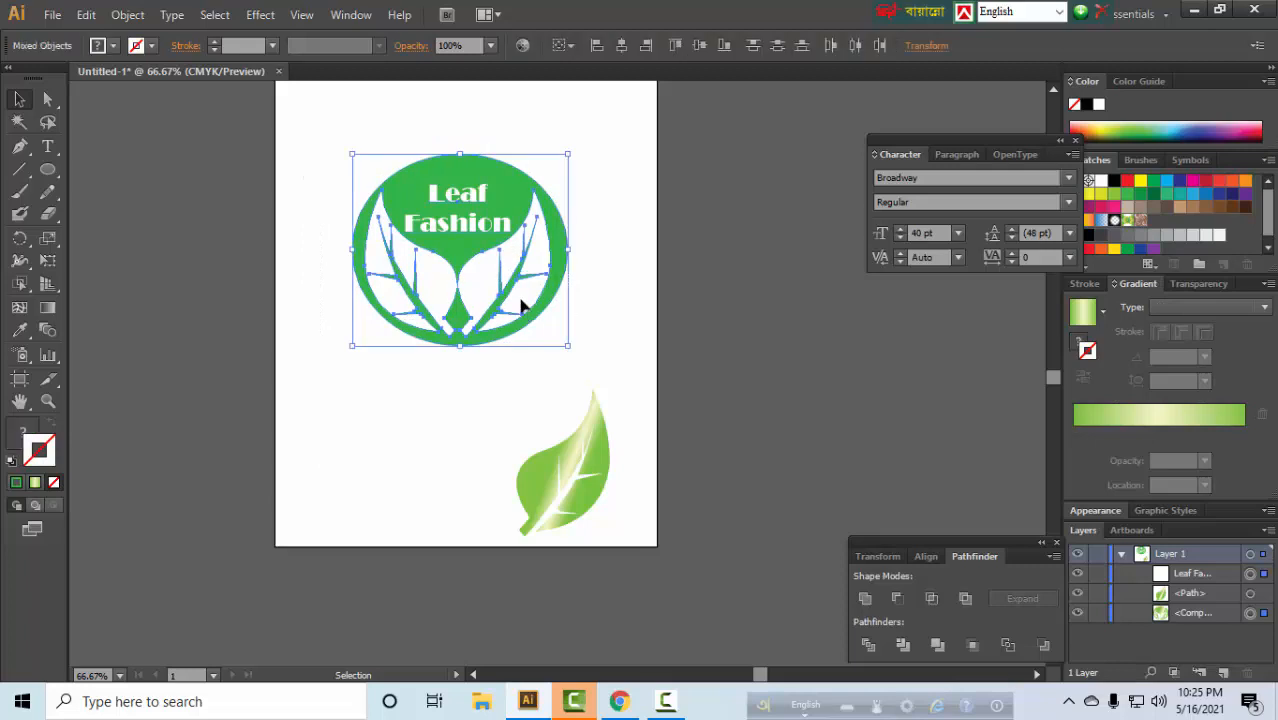
pyautogui.hotkey('ctrl', '=')
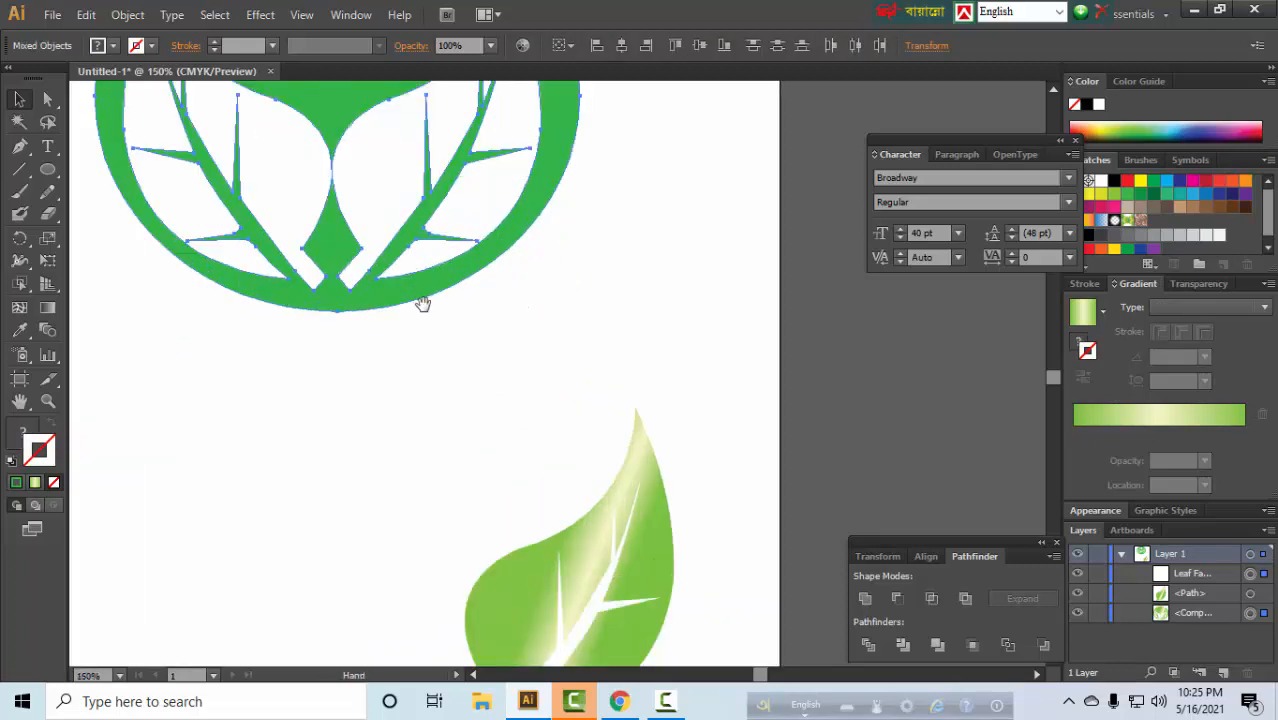
pyautogui.moveTo(421, 305); pyautogui.dragTo(588, 540)
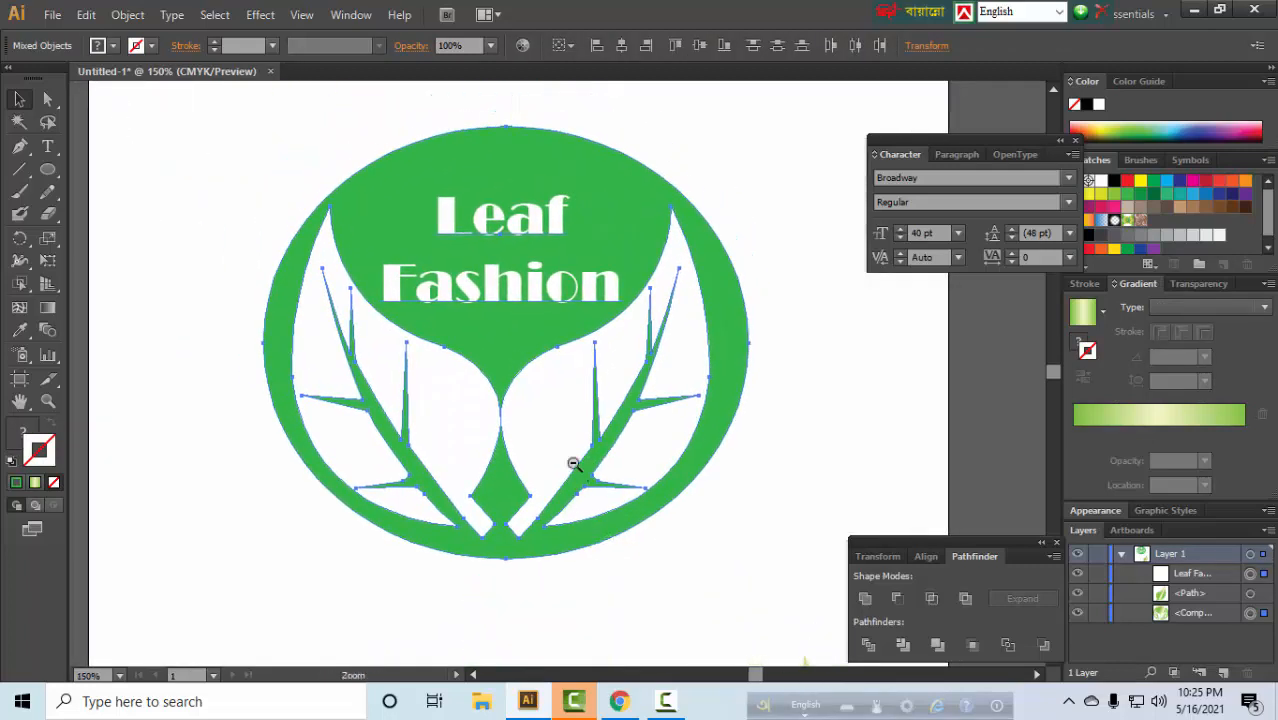
pyautogui.hotkey('ctrl', 'g')
pyautogui.hotkey('ctrl', '-')
pyautogui.hotkey('ctrl', '-')
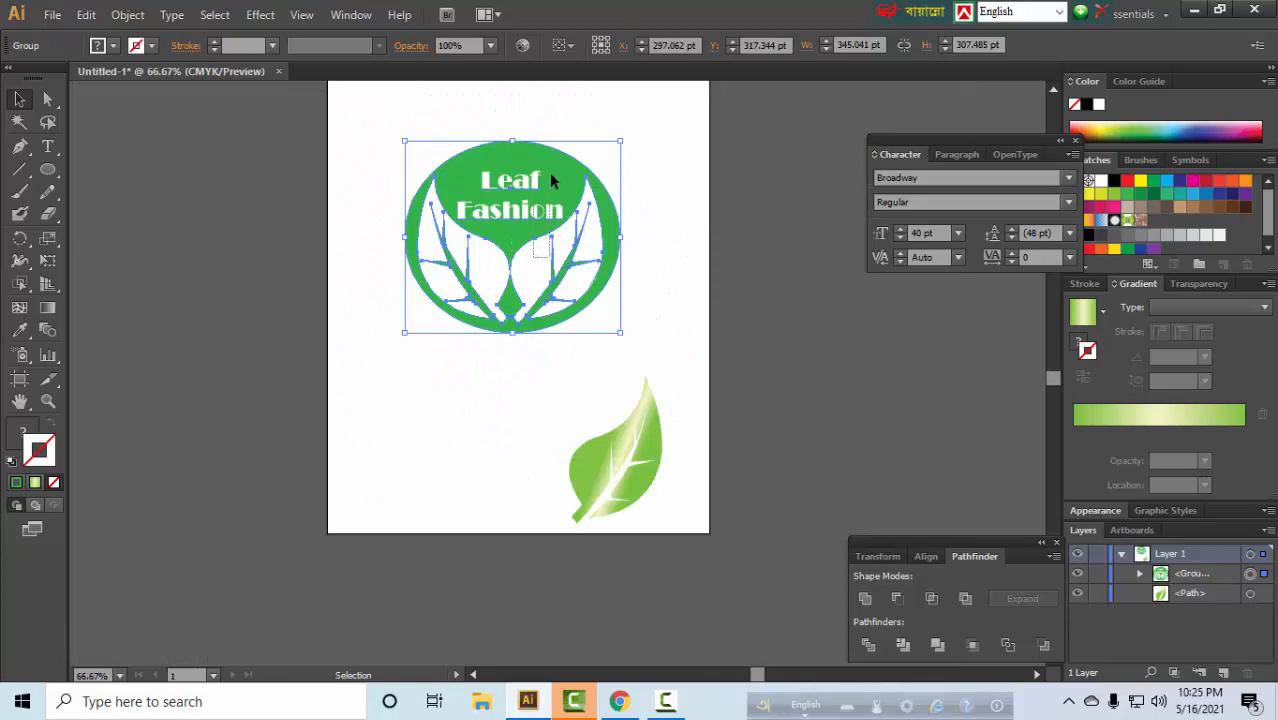
# Step: Move the grouped logo up the artboard and place the spare gradient leaf centrally below it
pyautogui.click(474, 350)
pyautogui.moveTo(490, 325); pyautogui.dragTo(492, 281)
pyautogui.moveTo(573, 428); pyautogui.dragTo(481, 382)
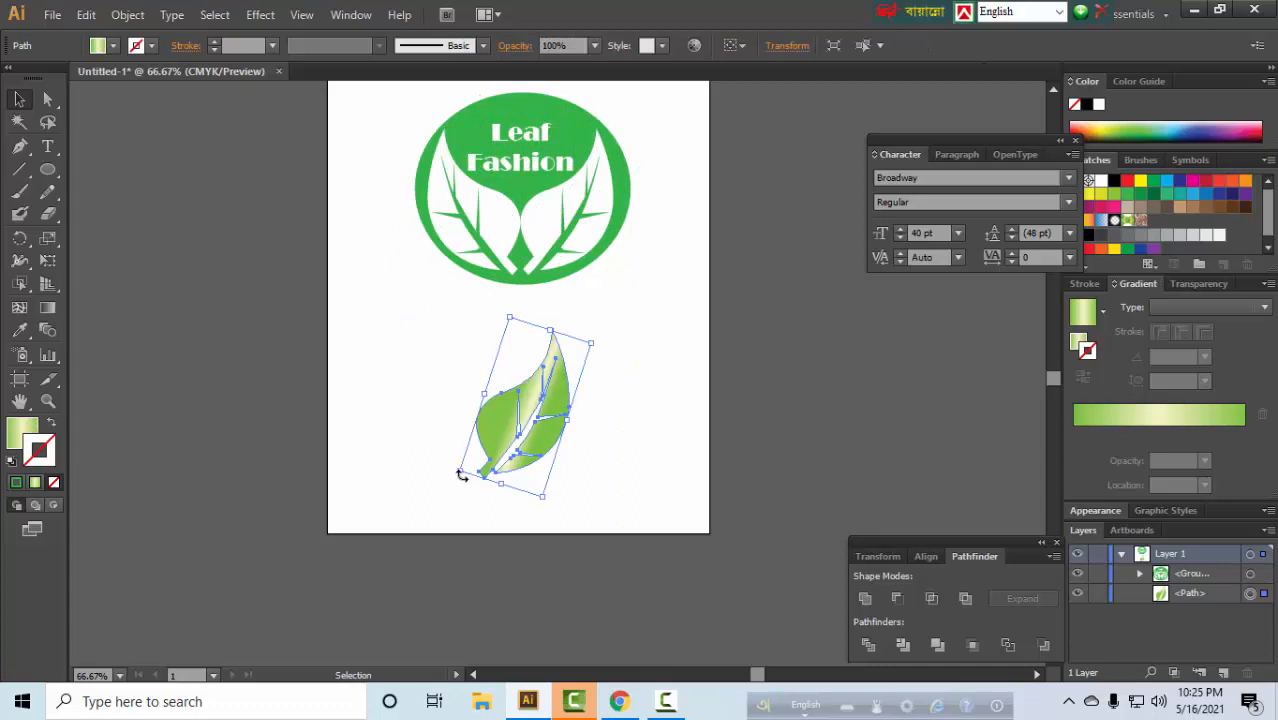
# Step: Rotate the spare gradient leaf until it stands nearly upright and move it up closer beneath the ellipse logo
pyautogui.moveTo(462, 476); pyautogui.dragTo(506, 496)
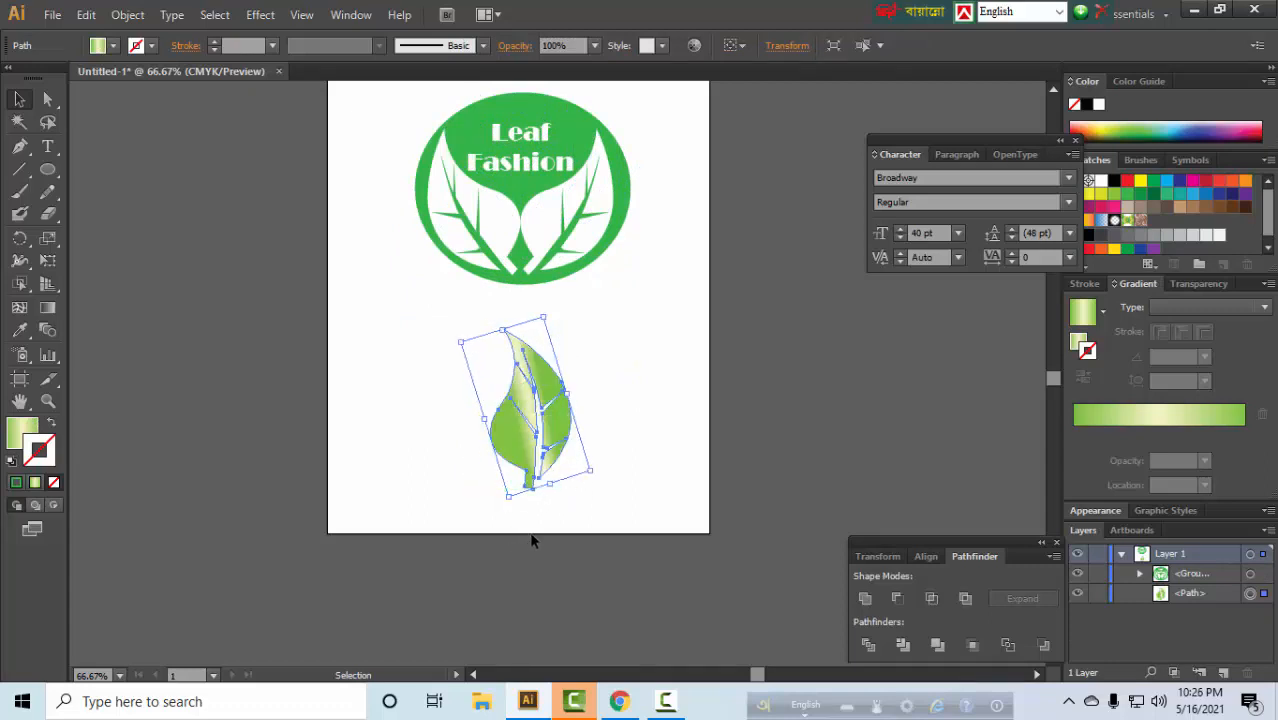
pyautogui.click(585, 498)
pyautogui.moveTo(517, 449); pyautogui.dragTo(514, 418)
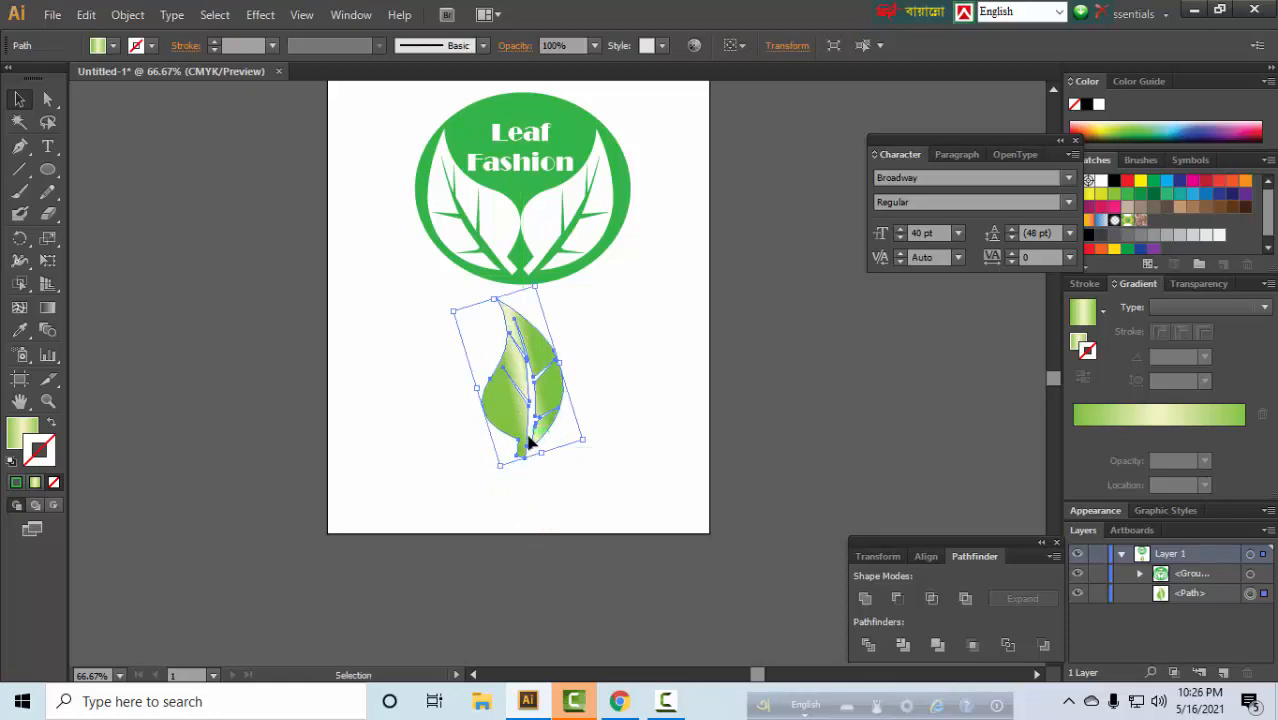
# Step: Place a copy of the gradient leaf to its right and scale it down to about half size
pyautogui.moveTo(516, 407); pyautogui.dragTo(623, 421)
pyautogui.hotkey('ctrl', 'z')
pyautogui.click(656, 382)
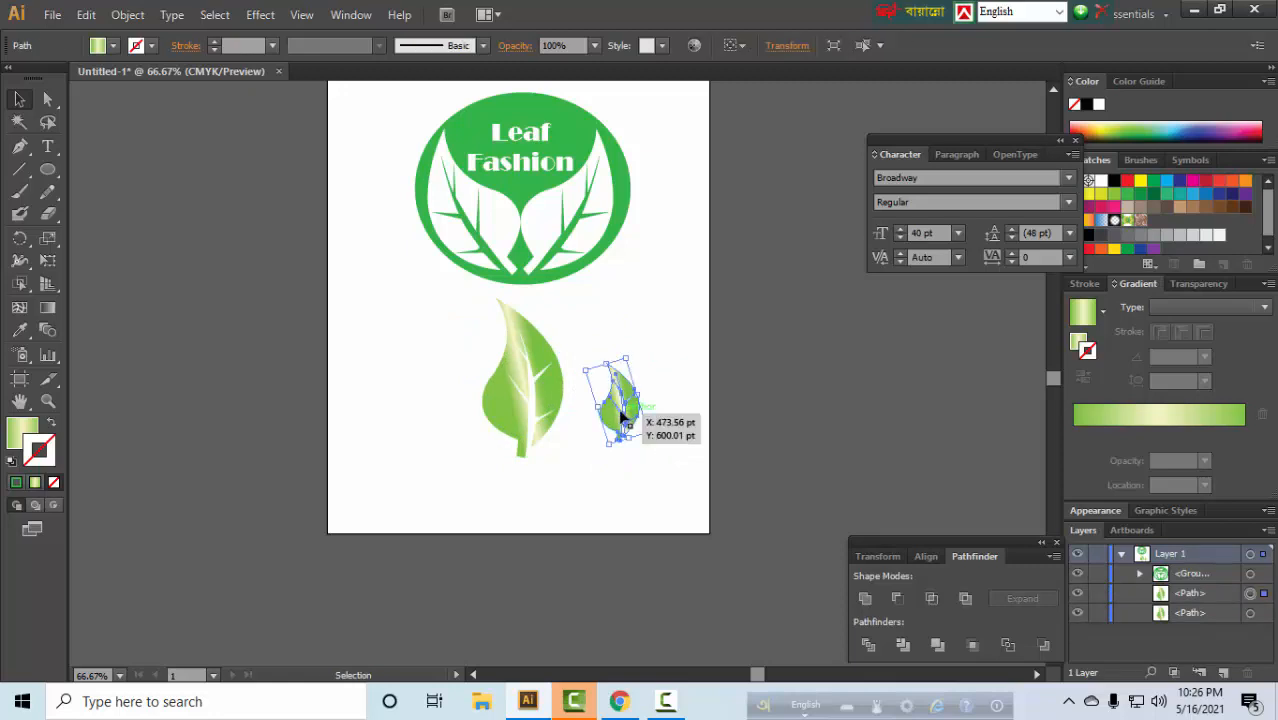
# Step: Make a reflected copy of the small leaf and place it on the left side of the large leaf
pyautogui.rightClick(623, 421)
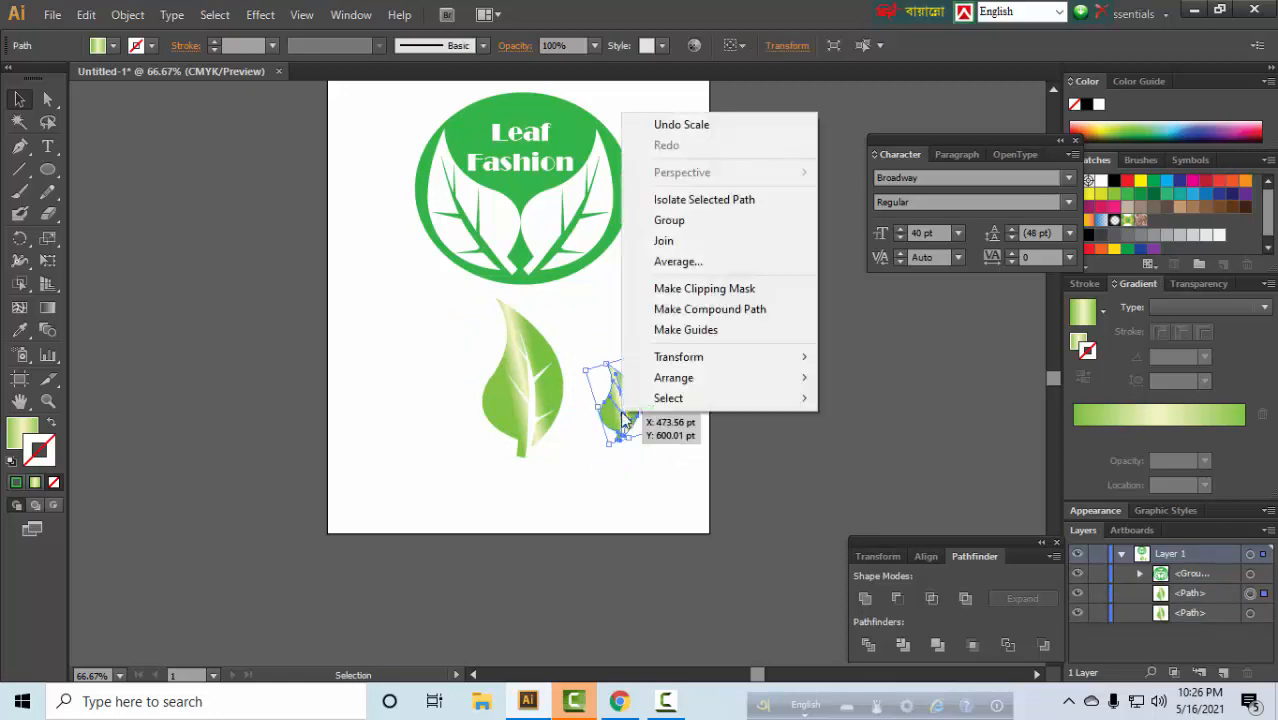
pyautogui.moveTo(660, 386)
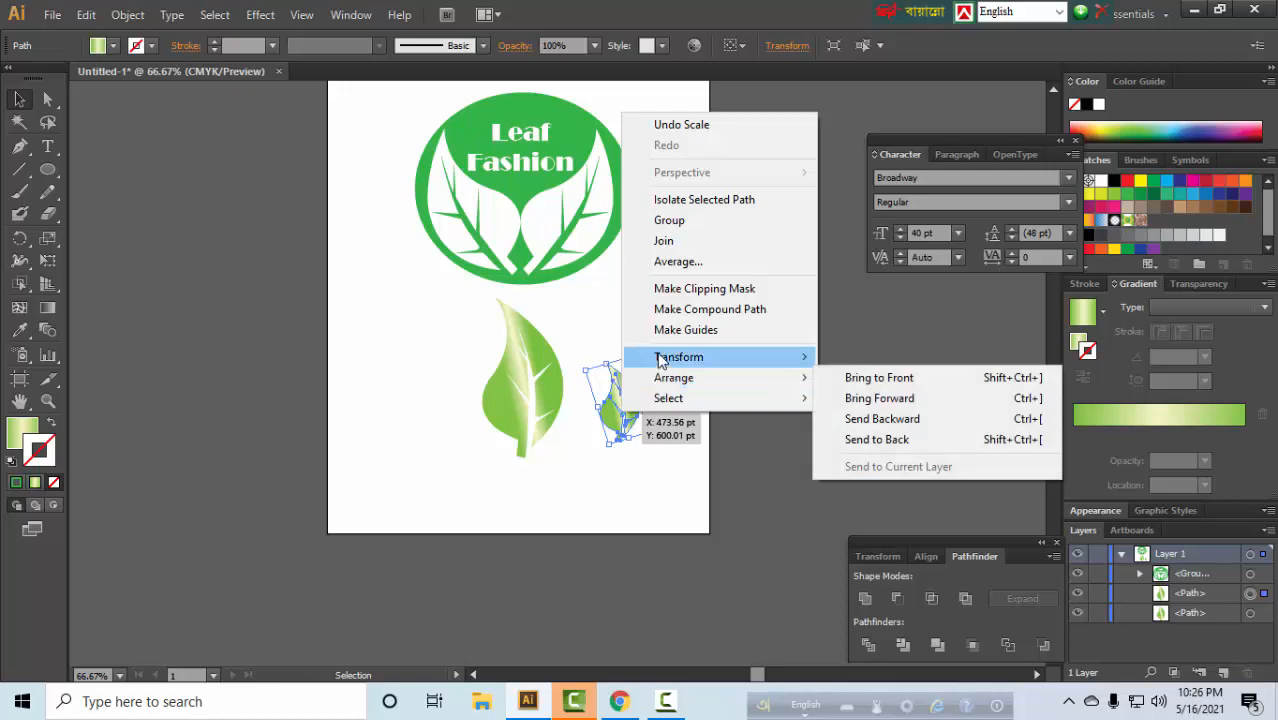
pyautogui.moveTo(661, 361)
pyautogui.click(882, 425)
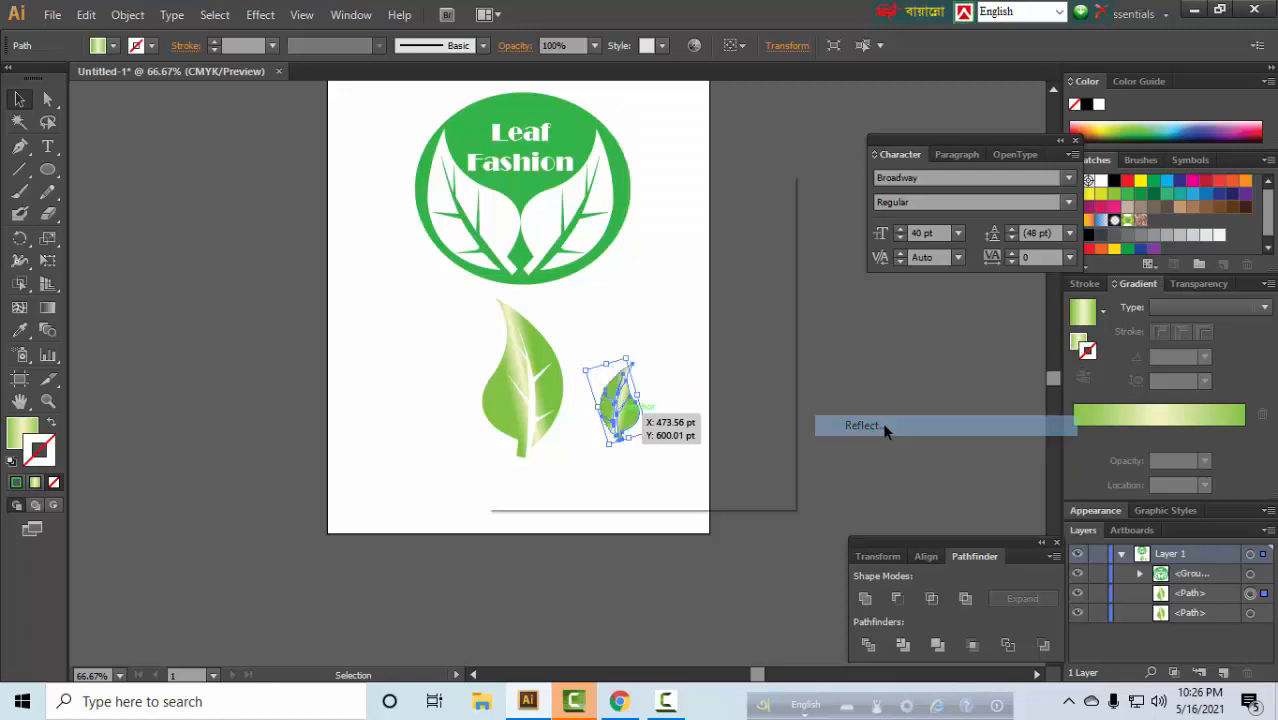
pyautogui.click(544, 467)
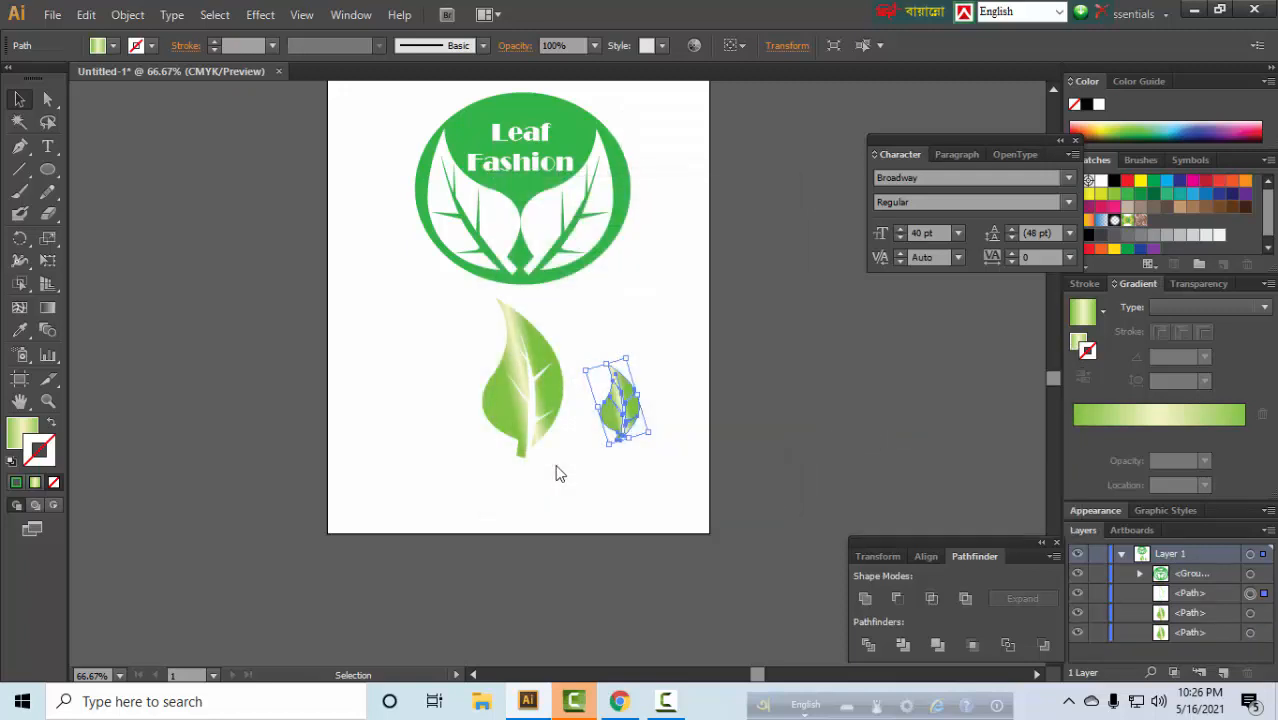
pyautogui.moveTo(620, 425); pyautogui.dragTo(437, 449)
# Step: Rotate the two small leaves outward and position them on either side of the large leaf's base so the stems meet
pyautogui.click(632, 420)
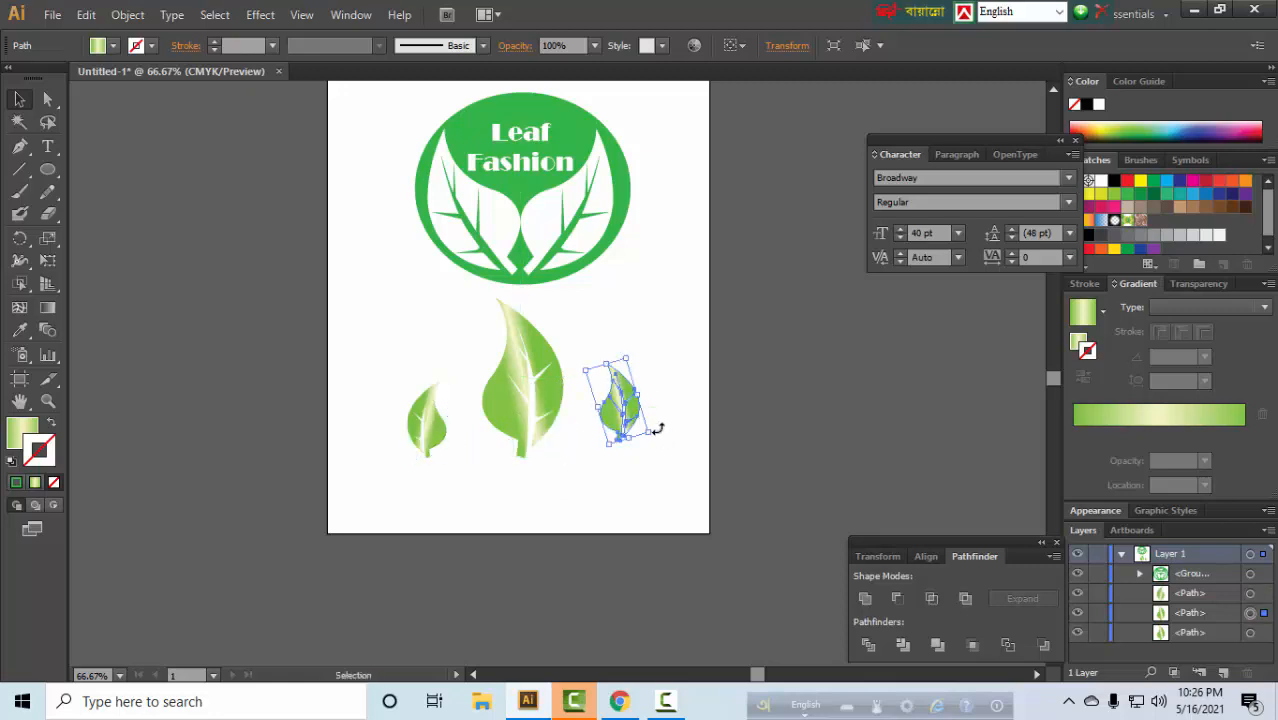
pyautogui.moveTo(653, 428); pyautogui.dragTo(522, 466)
pyautogui.hotkey('ctrl', 'space')
pyautogui.moveTo(440, 352); pyautogui.dragTo(610, 484)
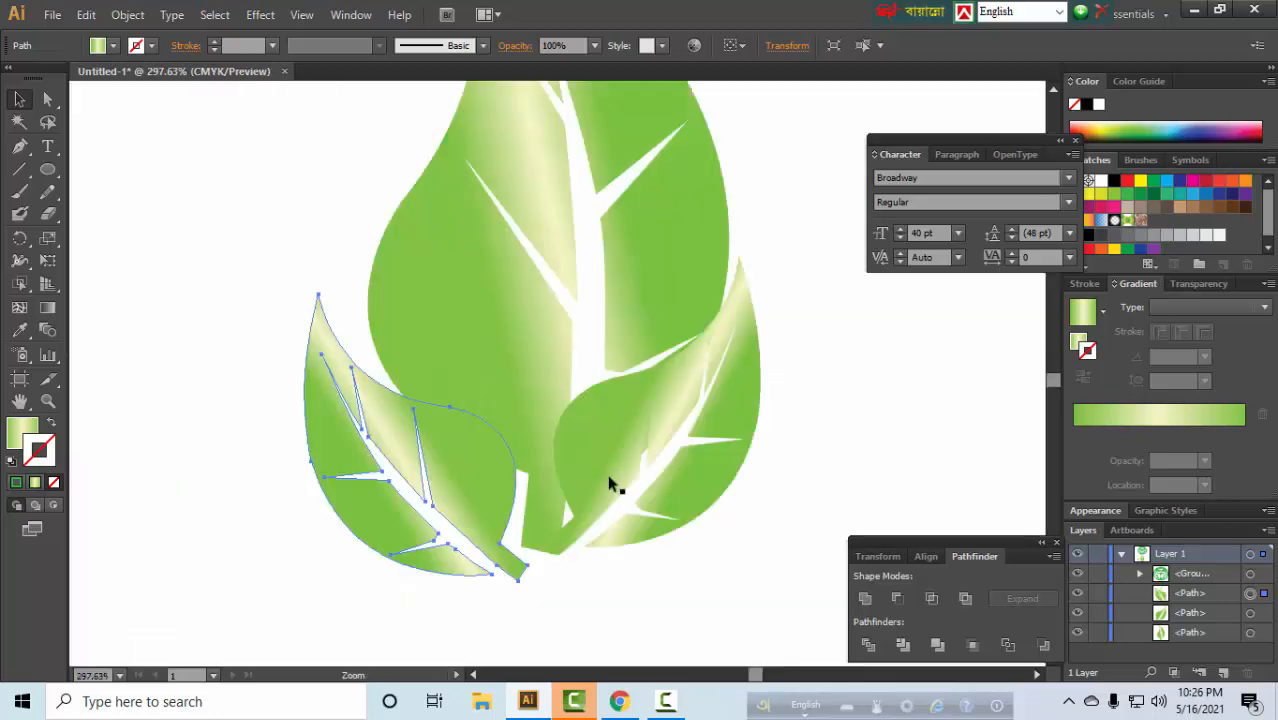
pyautogui.moveTo(492, 544); pyautogui.dragTo(518, 515)
pyautogui.click(698, 563)
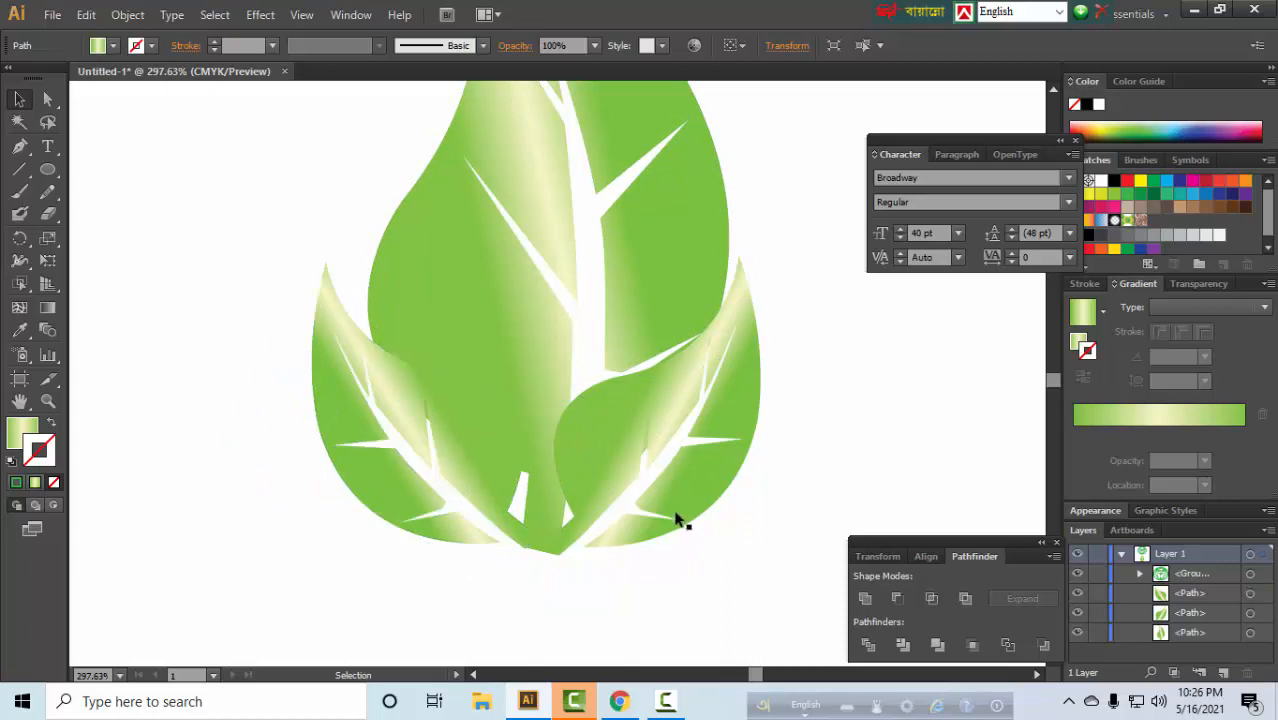
# Step: Scale down the large central leaf, lower it between the two side leaves and nudge it slightly right
pyautogui.press('space')
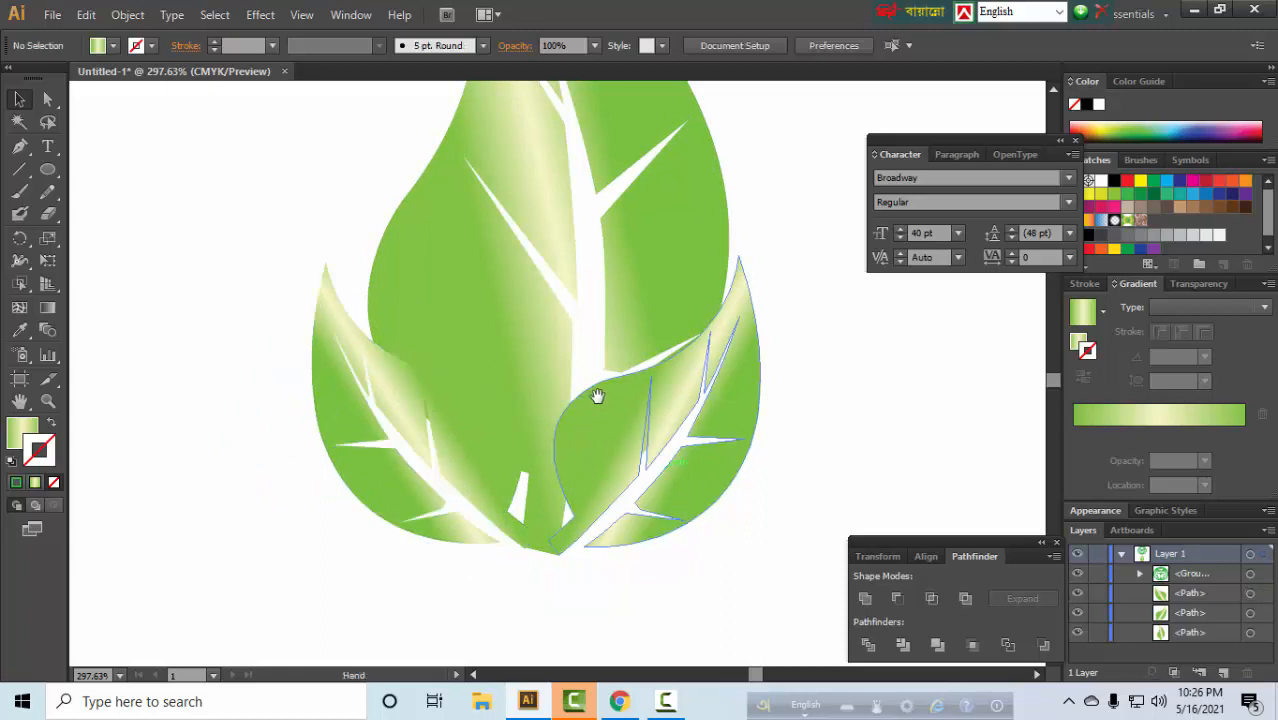
pyautogui.moveTo(597, 396); pyautogui.dragTo(608, 616)
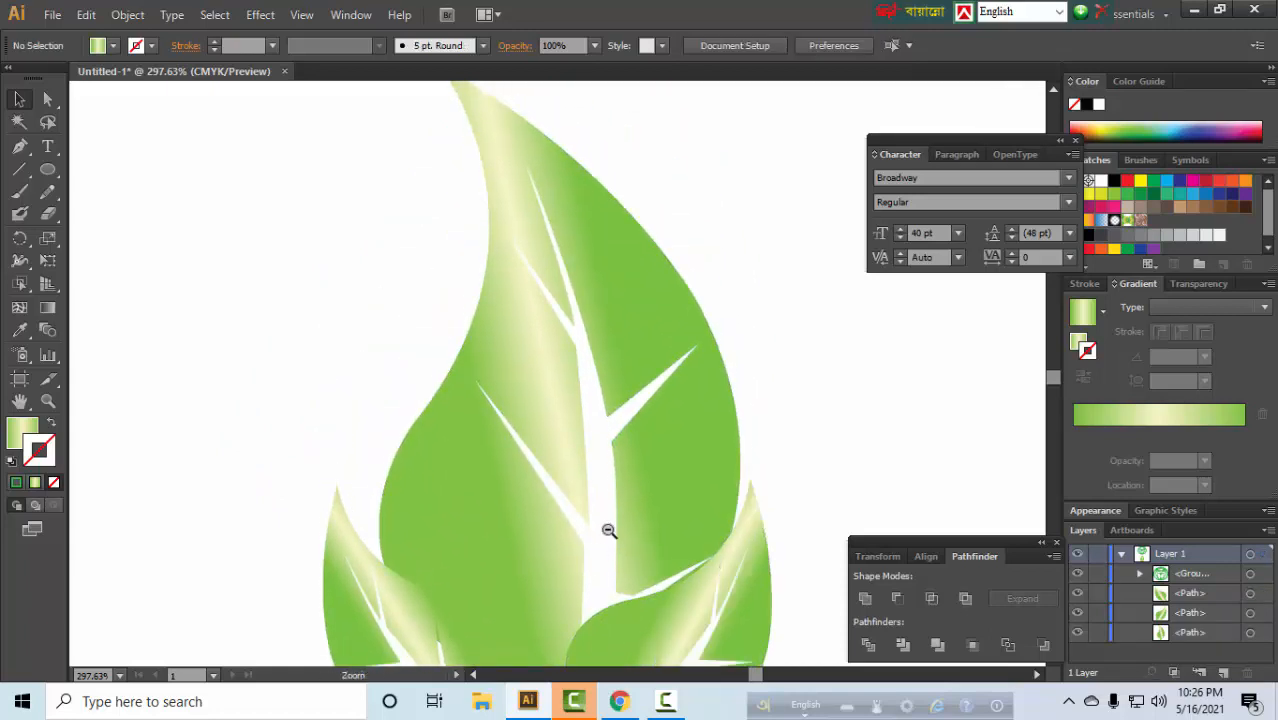
pyautogui.keyDown('ctrl'); pyautogui.keyDown('alt'); pyautogui.click(608, 530); pyautogui.keyUp('alt'); pyautogui.keyUp('ctrl')
pyautogui.keyDown('ctrl'); pyautogui.keyDown('alt'); pyautogui.click(598, 502); pyautogui.keyUp('alt'); pyautogui.keyUp('ctrl')
pyautogui.click(556, 296)
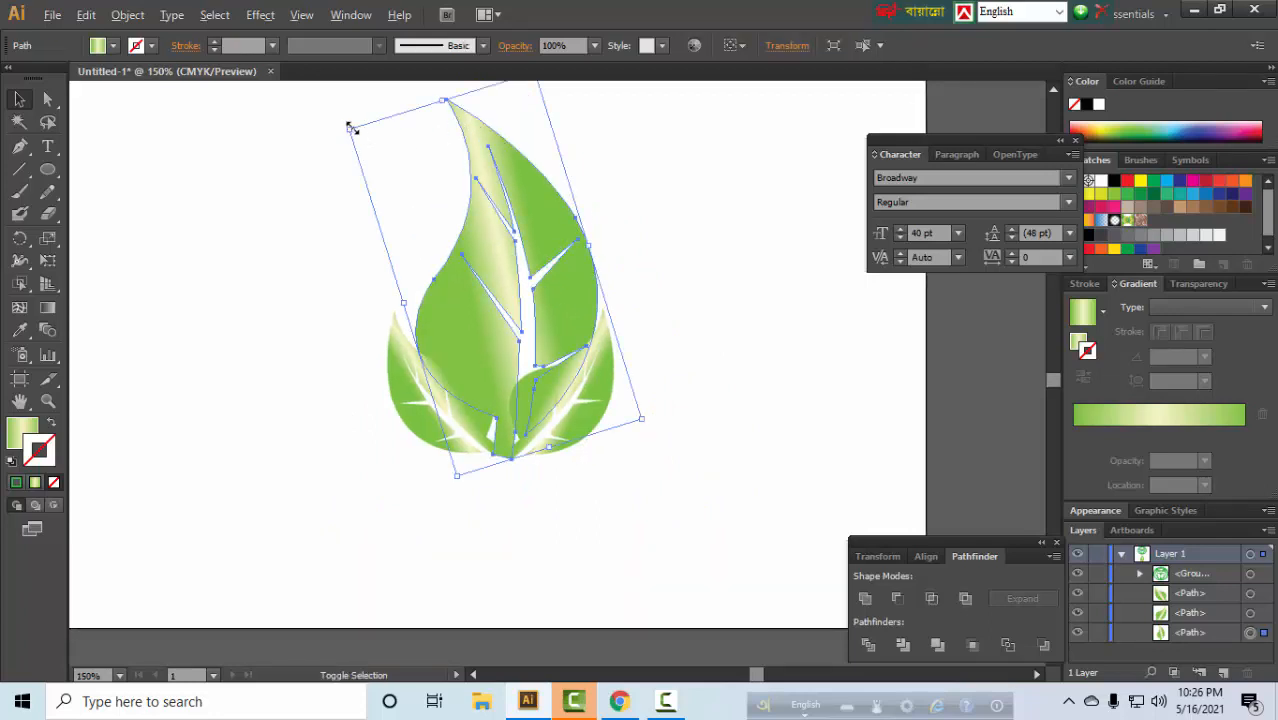
pyautogui.moveTo(351, 130); pyautogui.dragTo(392, 172)
pyautogui.moveTo(500, 300); pyautogui.dragTo(500, 400)
pyautogui.click(553, 498)
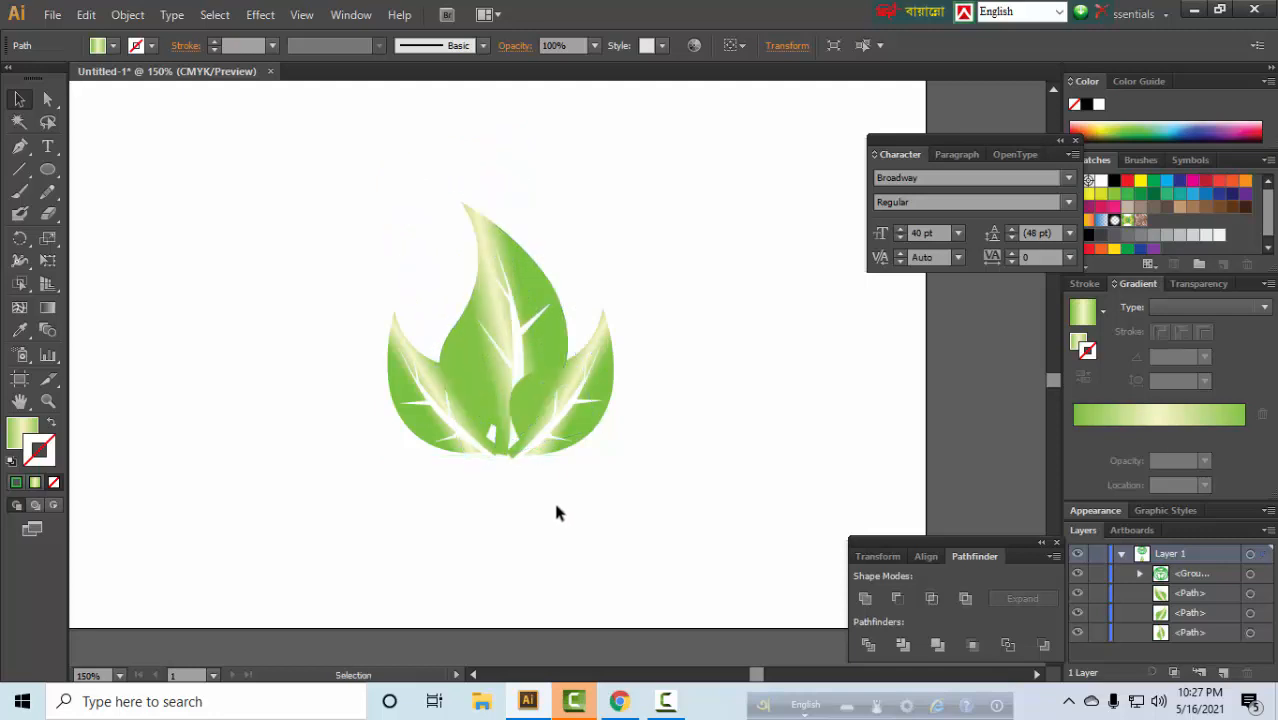
pyautogui.click(497, 398)
pyautogui.press('Right')
pyautogui.press('Right')
pyautogui.click(376, 291)
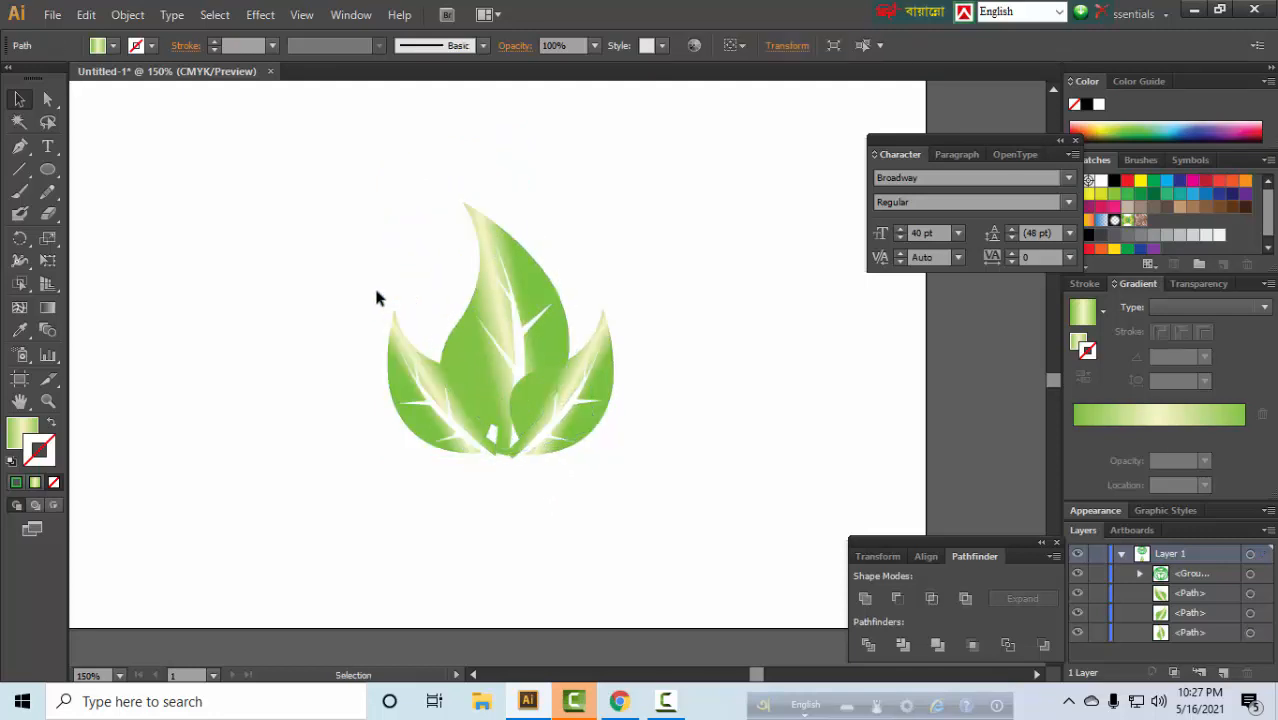
# Step: Fill all three leaves with a solid green sampled from the color spectrum and remove their stroke
pyautogui.moveTo(330, 229); pyautogui.dragTo(693, 528)
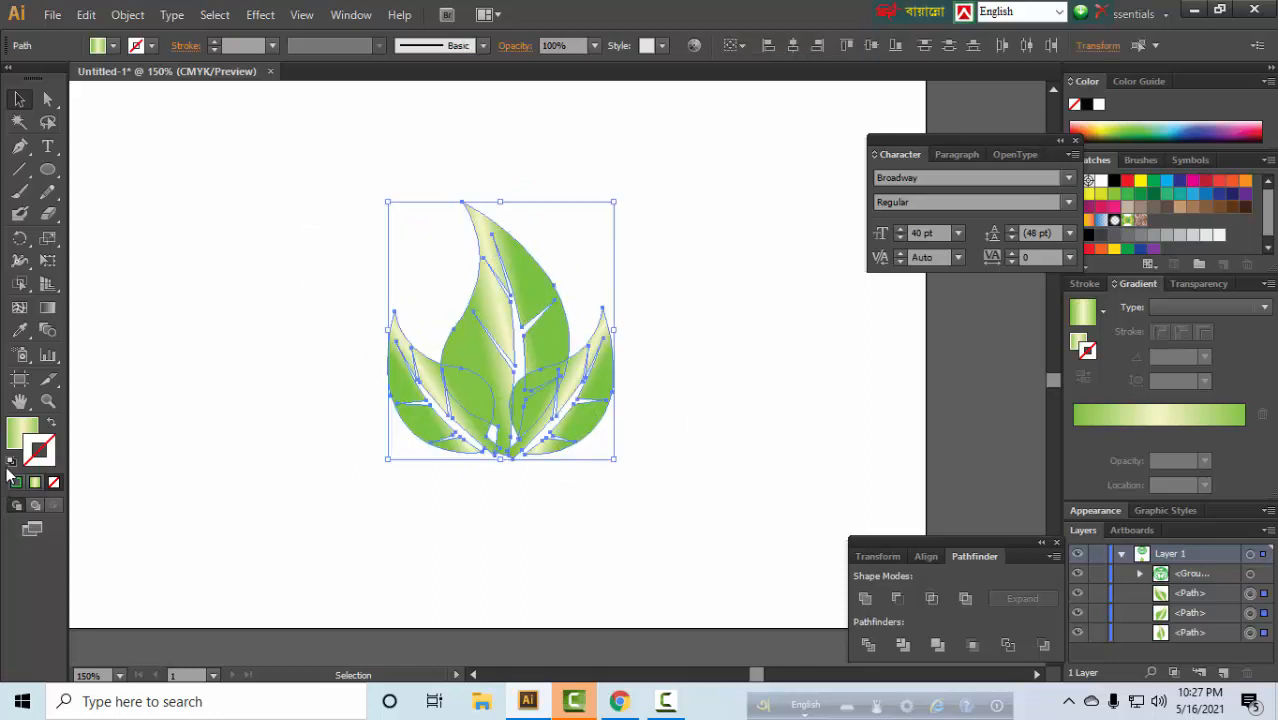
pyautogui.click(1130, 122)
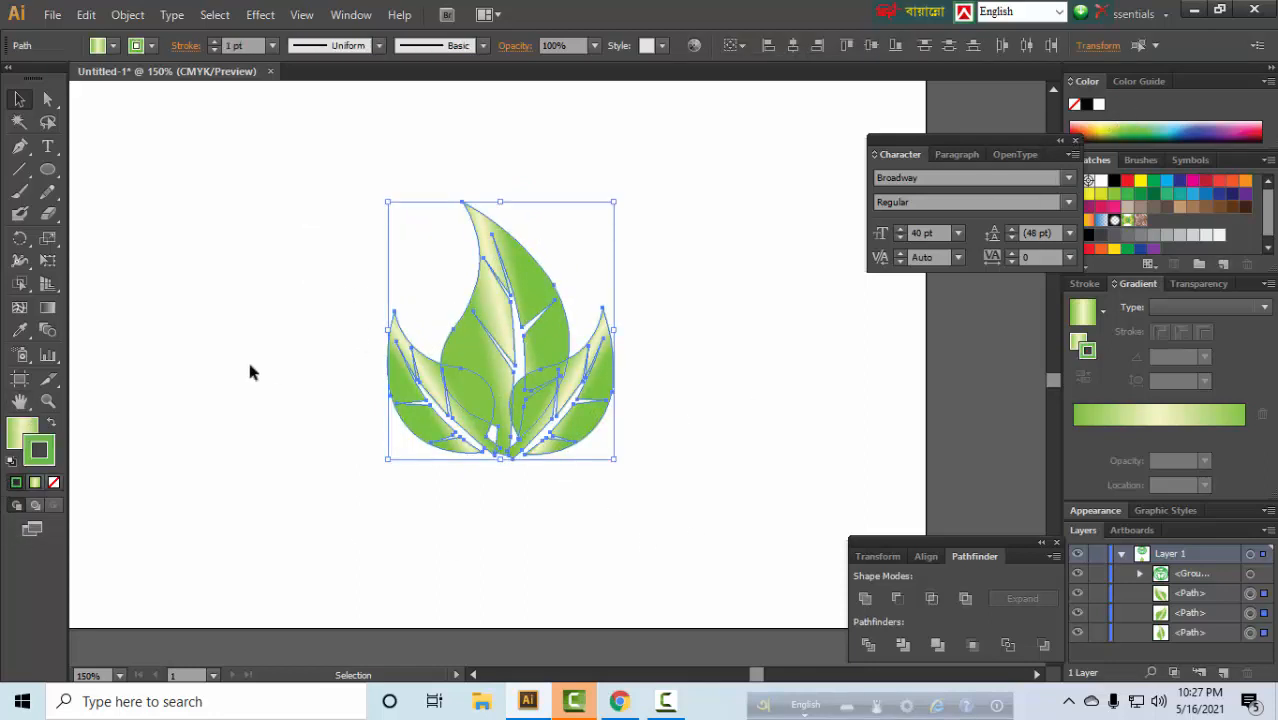
pyautogui.click(52, 426)
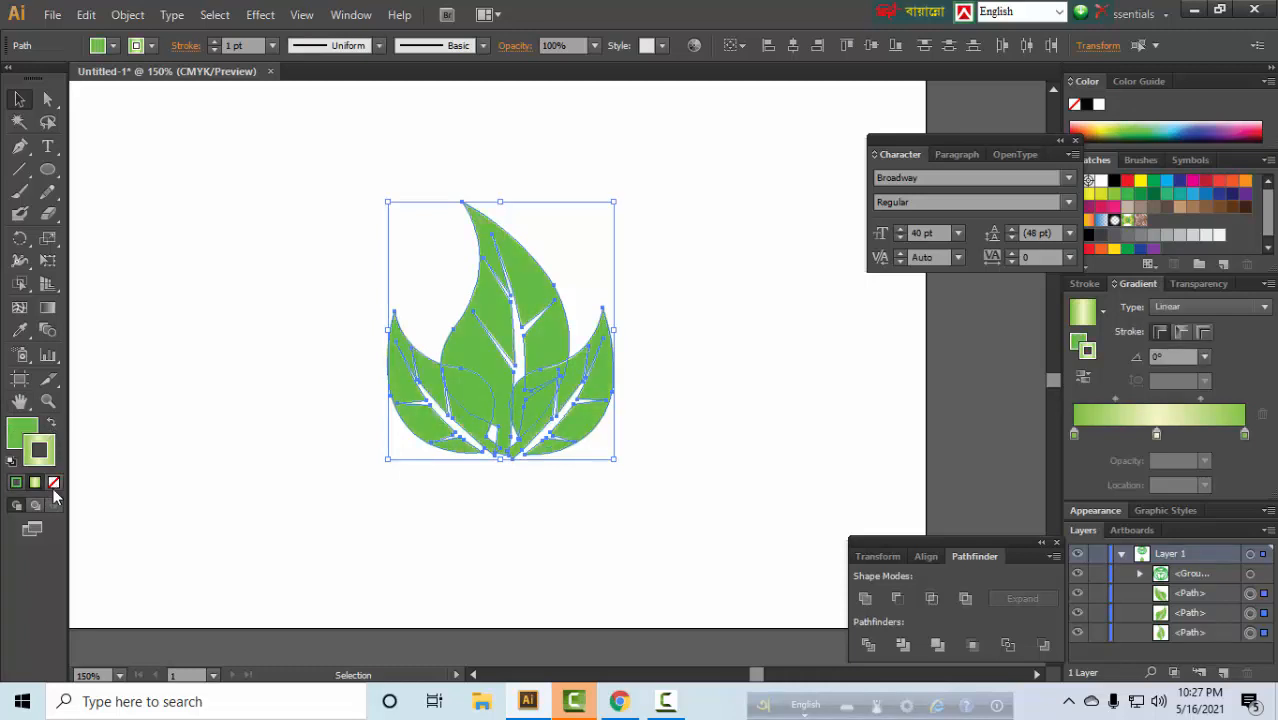
pyautogui.click(54, 484)
pyautogui.click(419, 546)
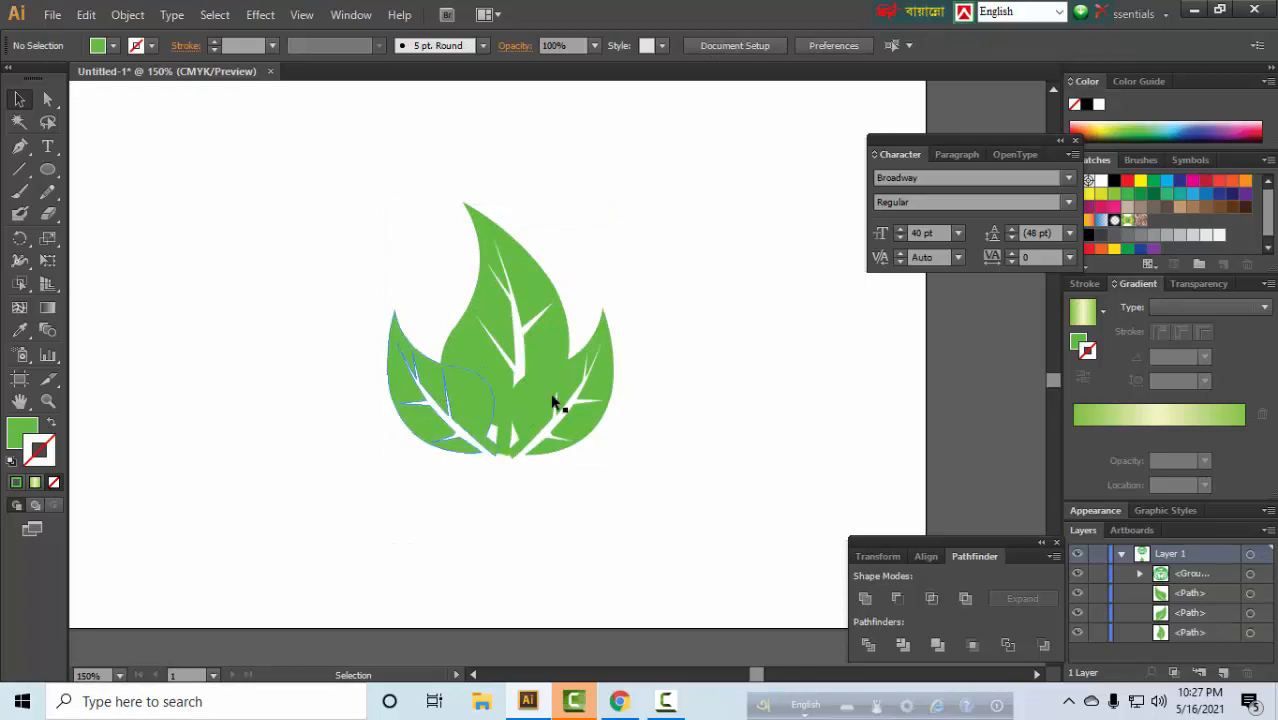
# Step: Give the central leaf a near-white stroke with a weight of 4 pt
pyautogui.click(468, 335)
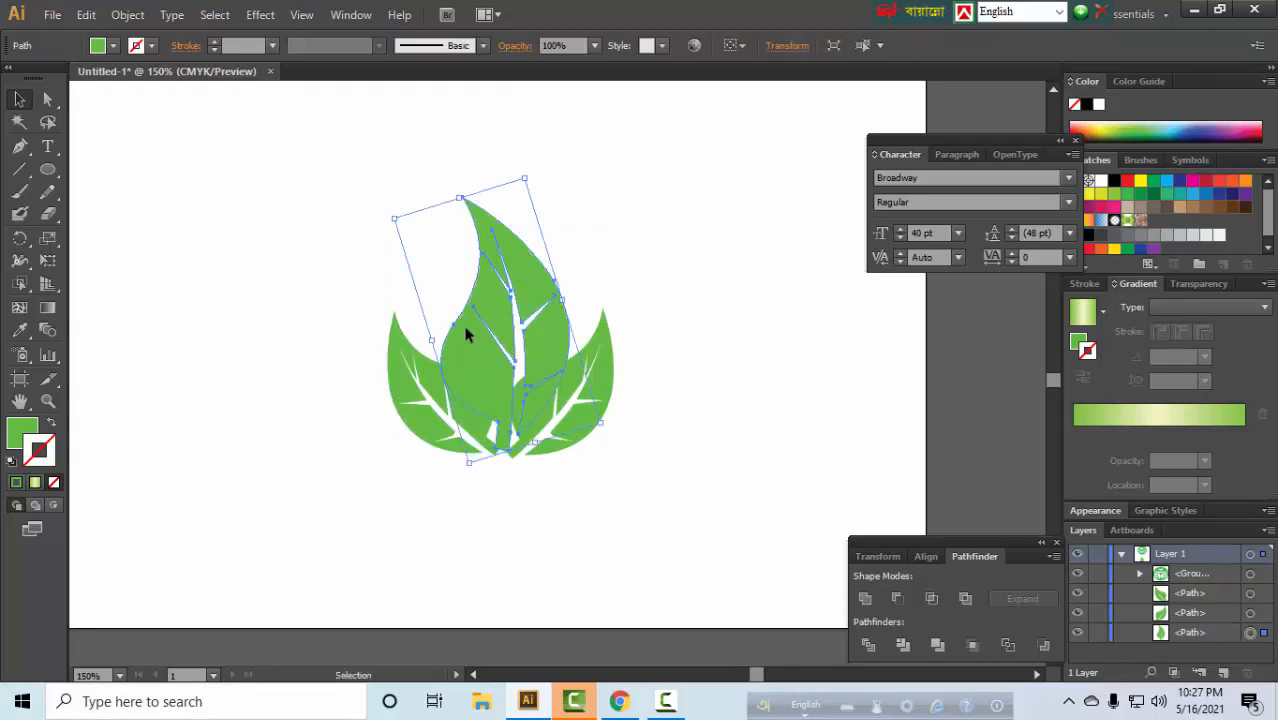
pyautogui.click(1218, 236)
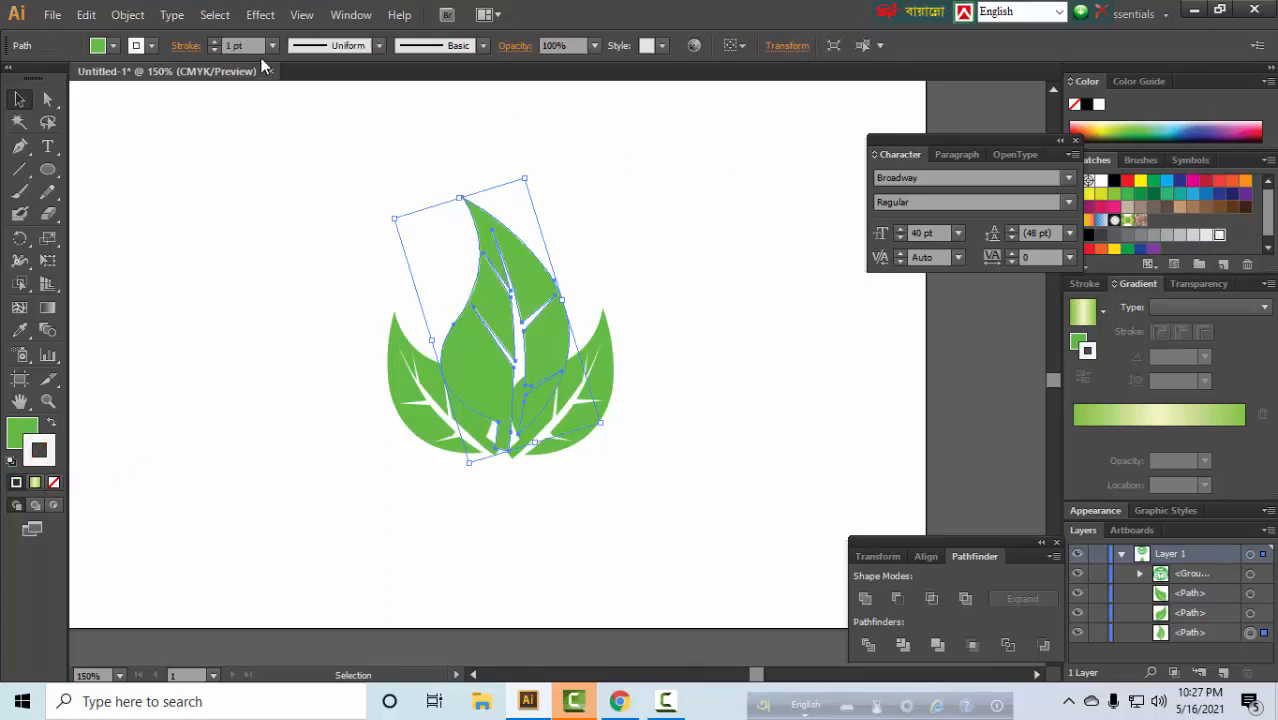
pyautogui.click(271, 45)
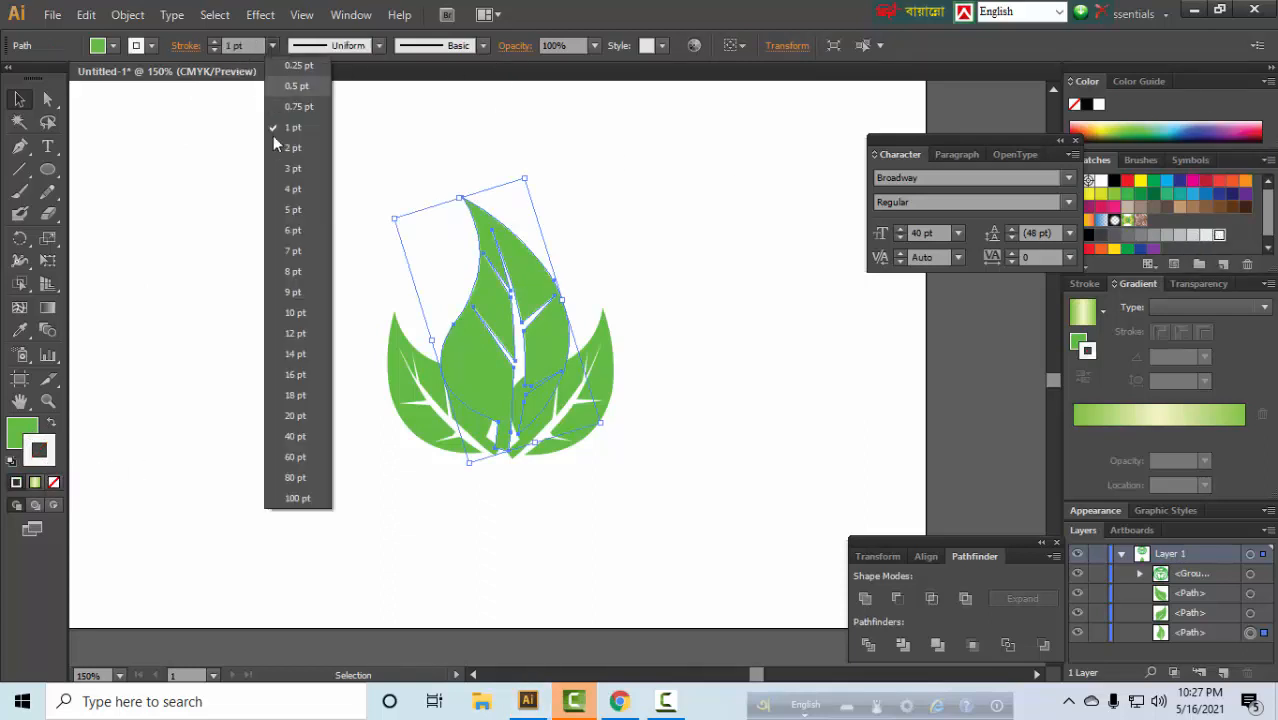
pyautogui.click(290, 189)
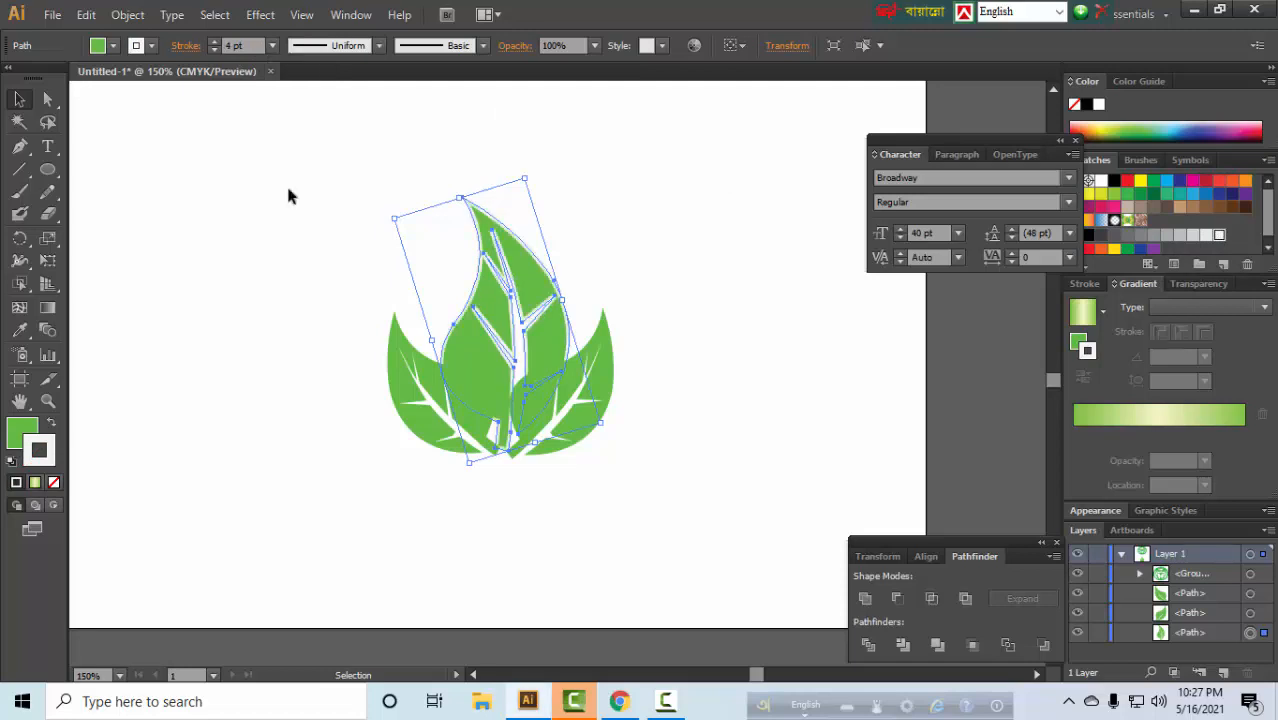
pyautogui.click(265, 302)
# Step: Bring the central leaf to the front of the two side leaves
pyautogui.click(500, 362)
pyautogui.hotkey('ctrl', 'shift', ']')
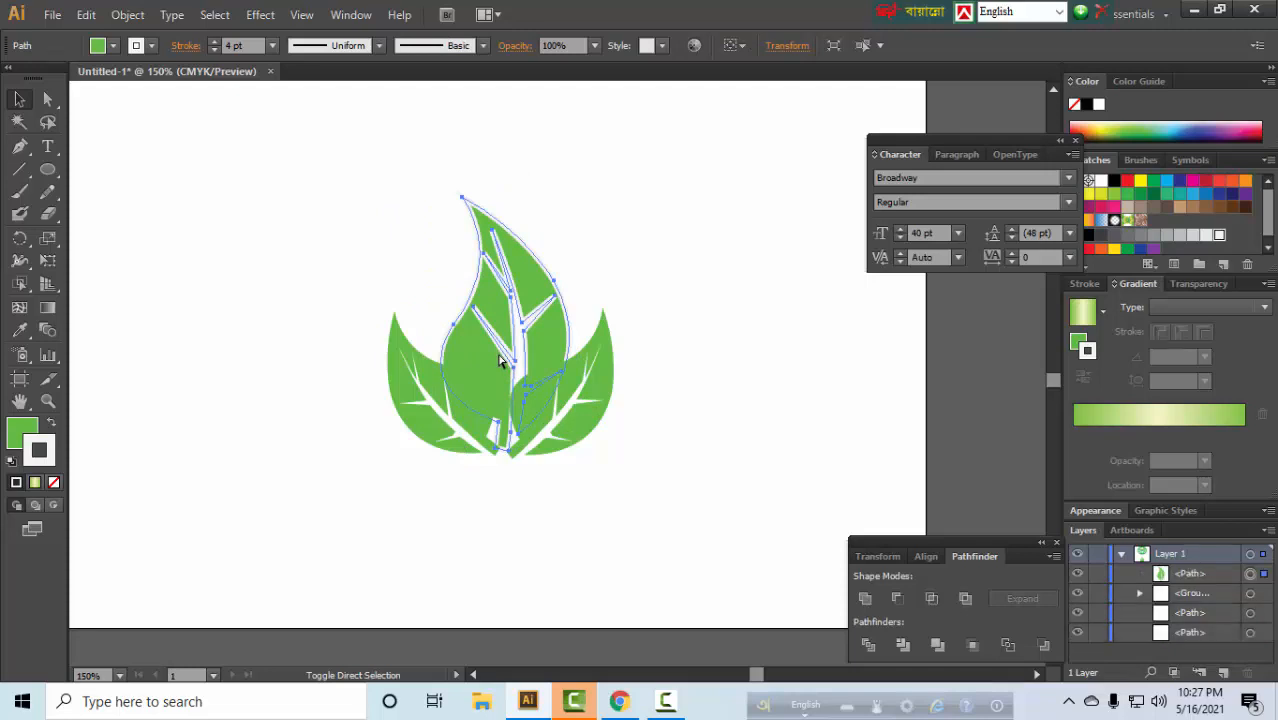
pyautogui.click(284, 379)
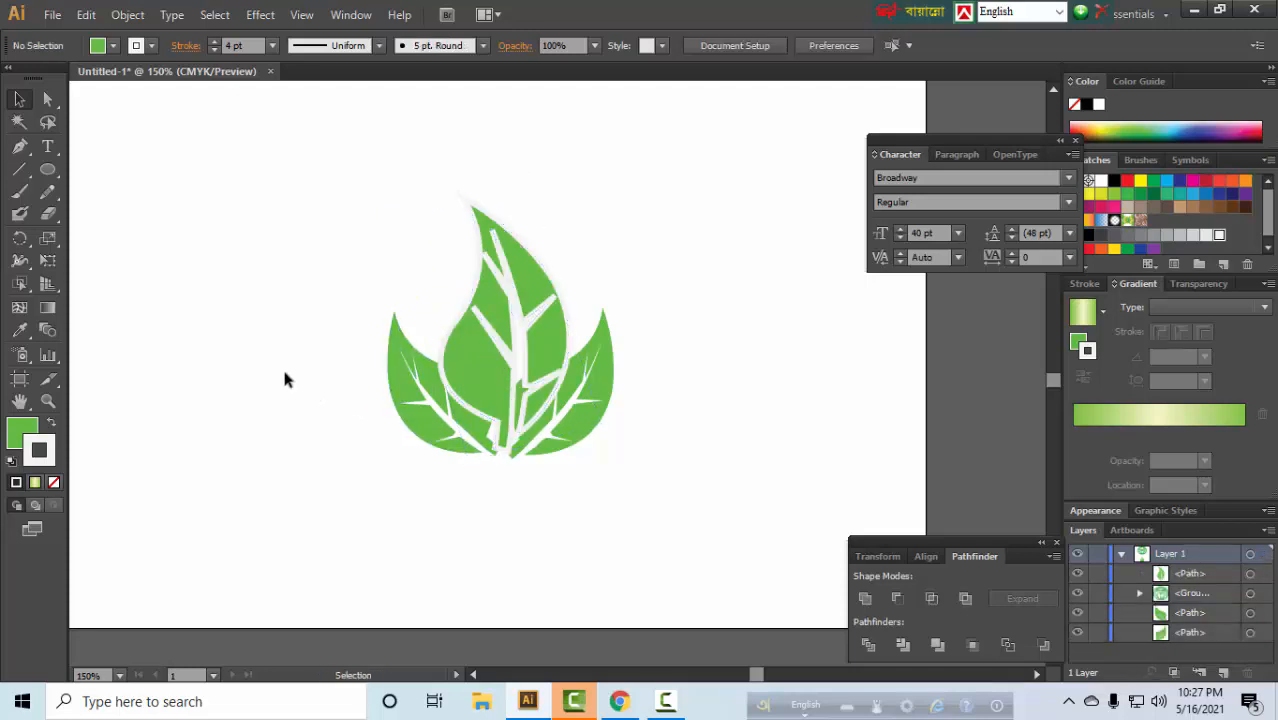
# Step: Set the central leaf's stroke weight to 2 pt
pyautogui.click(498, 386)
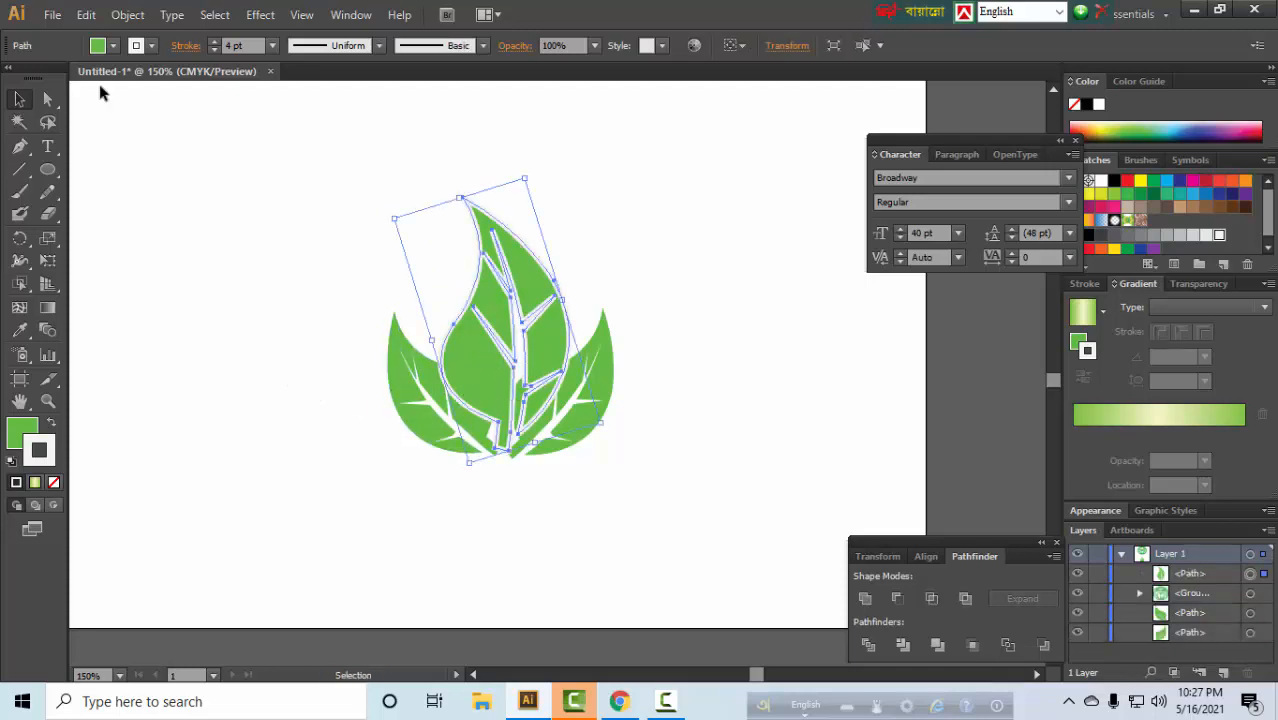
pyautogui.click(271, 45)
pyautogui.click(287, 145)
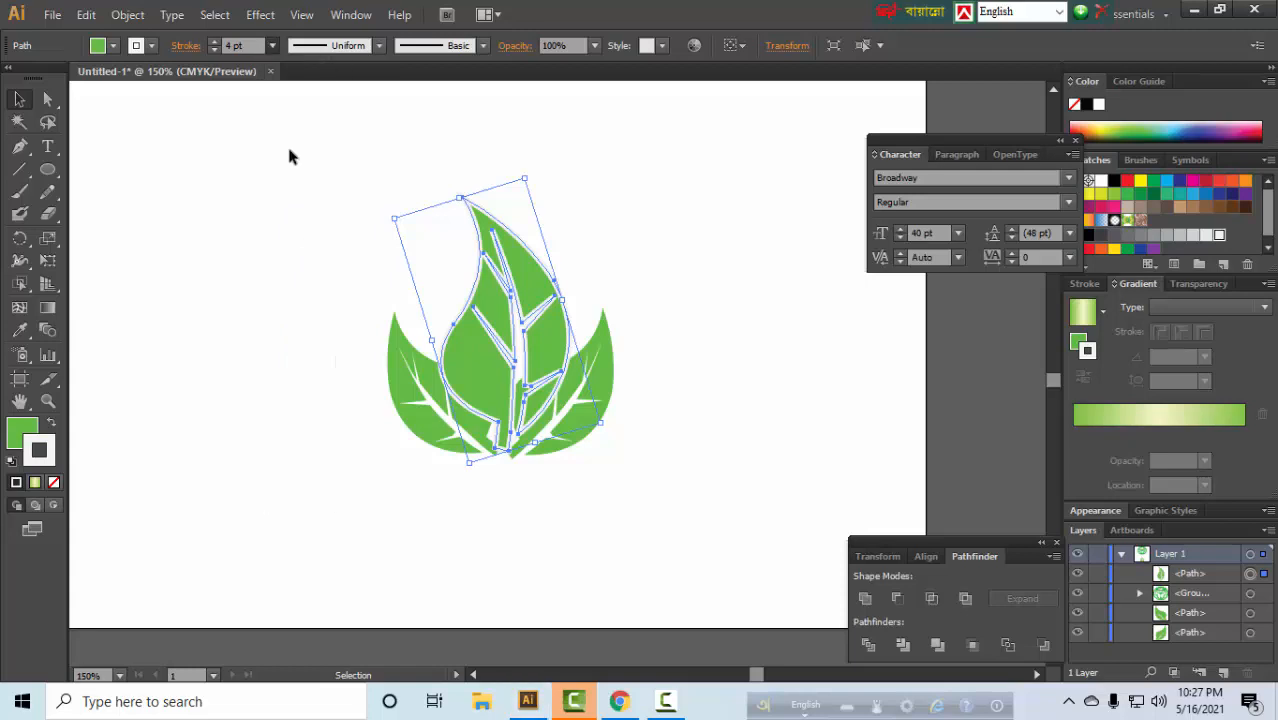
pyautogui.click(302, 335)
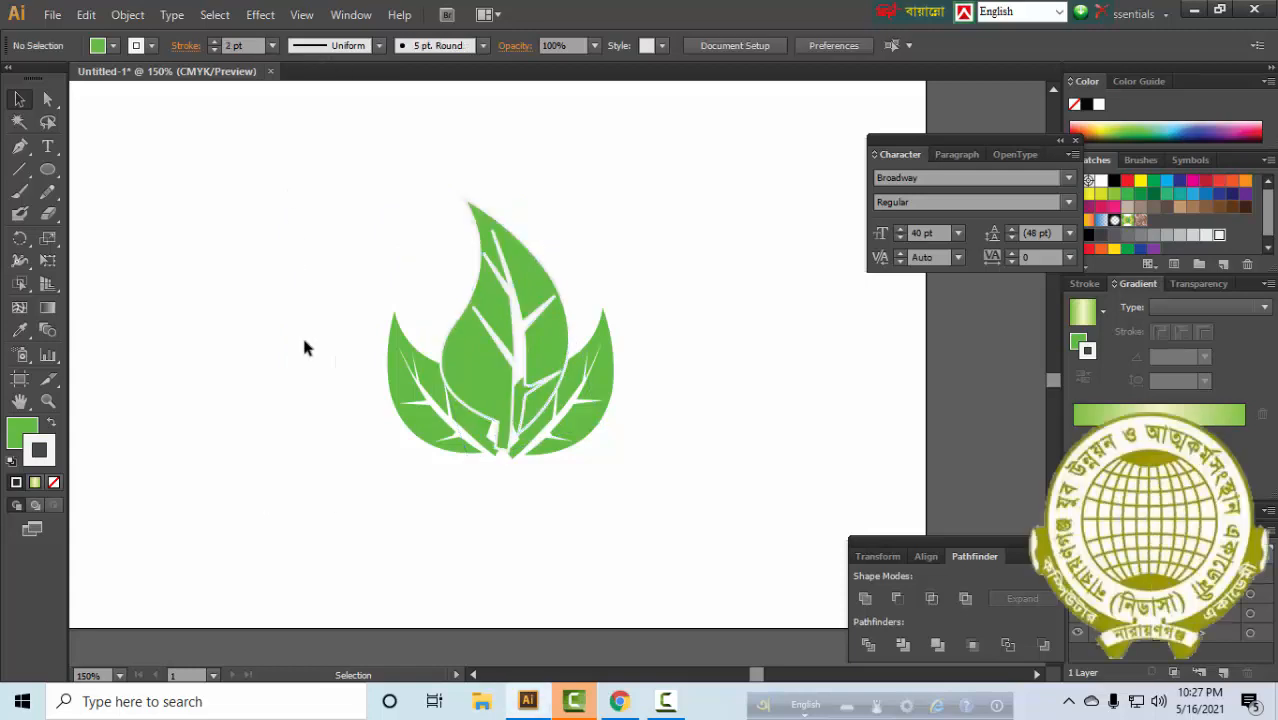
# Step: Rotate both side leaves slightly further outward and realign them with the base of the central leaf
pyautogui.click(532, 444)
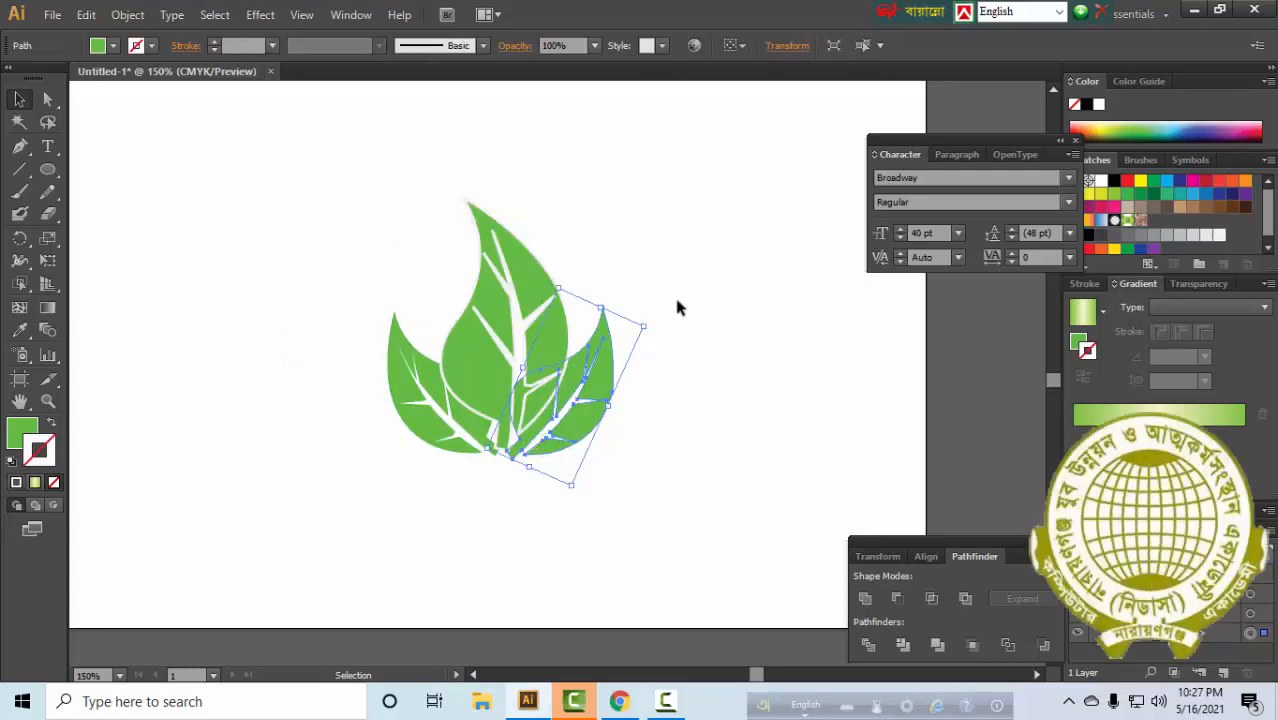
pyautogui.moveTo(655, 318); pyautogui.dragTo(661, 334)
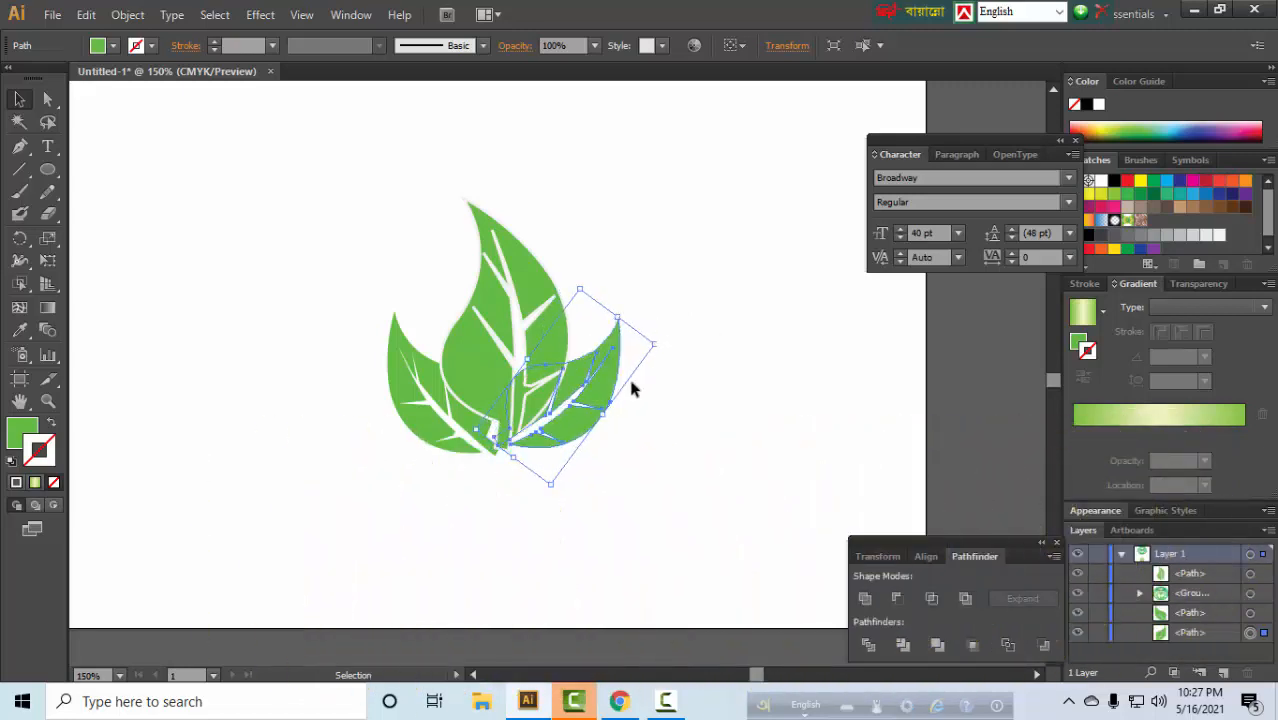
pyautogui.moveTo(590, 418); pyautogui.dragTo(593, 418)
pyautogui.click(458, 442)
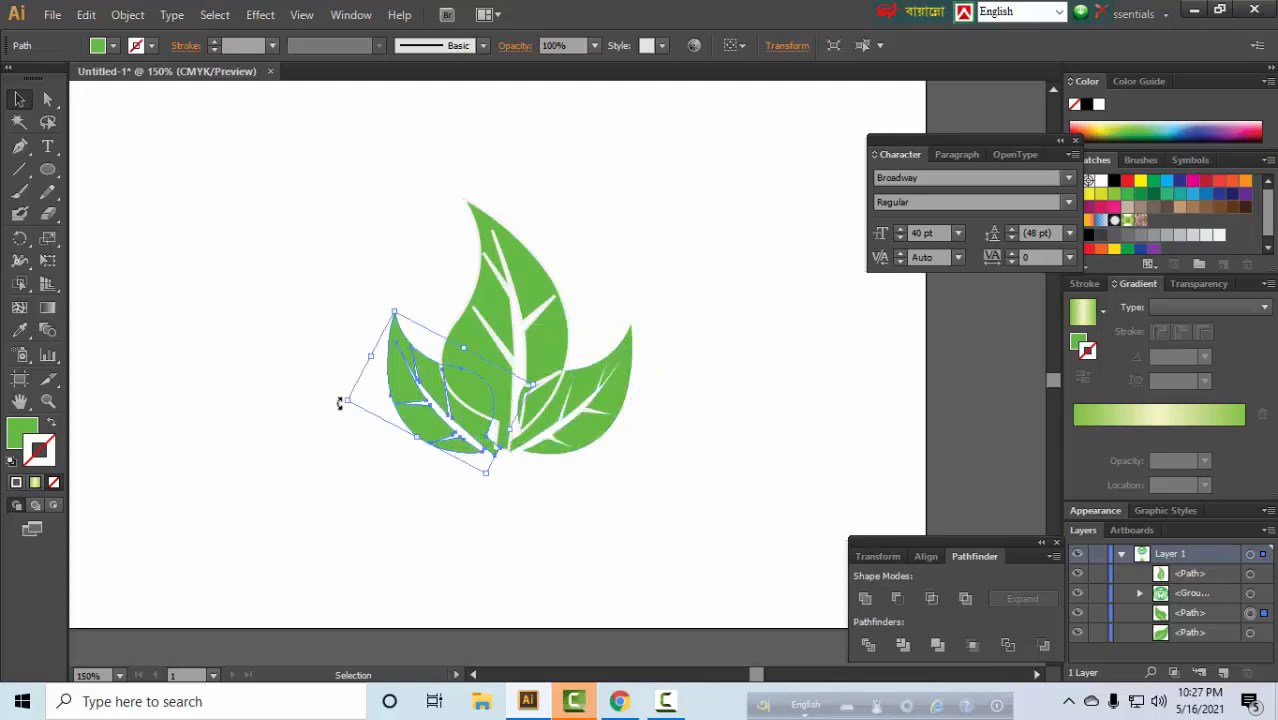
pyautogui.moveTo(339, 401); pyautogui.dragTo(345, 415)
pyautogui.moveTo(441, 430); pyautogui.dragTo(443, 441)
pyautogui.click(533, 503)
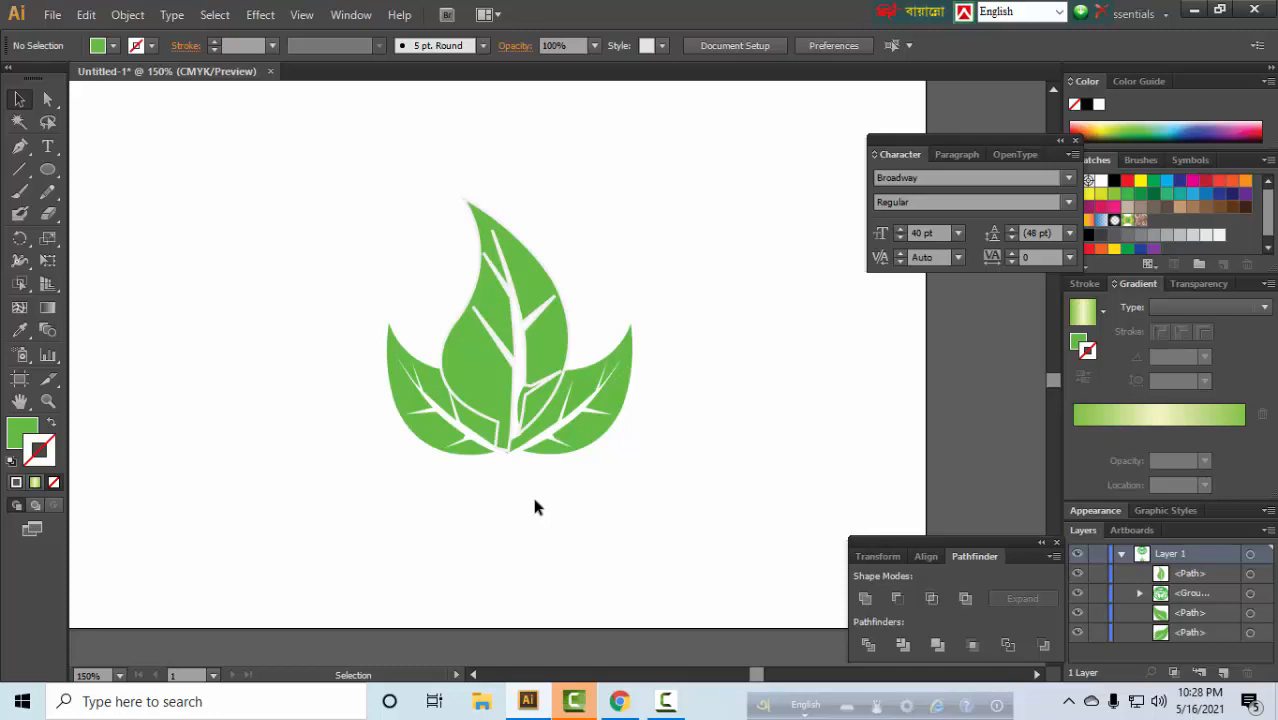
pyautogui.keyDown('ctrl'); pyautogui.keyDown('alt'); pyautogui.click(586, 435); pyautogui.keyUp('alt'); pyautogui.keyUp('ctrl')
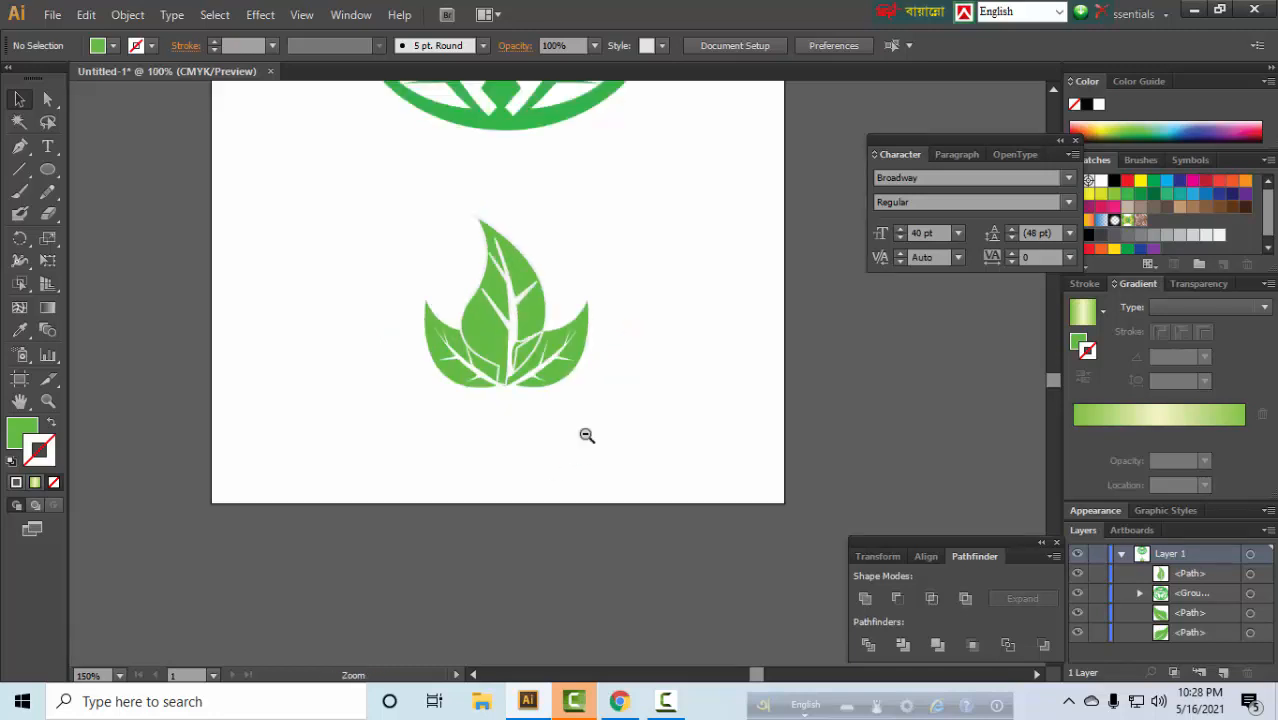
pyautogui.moveTo(545, 377); pyautogui.dragTo(533, 539)
pyautogui.hotkey('ctrl', '-')
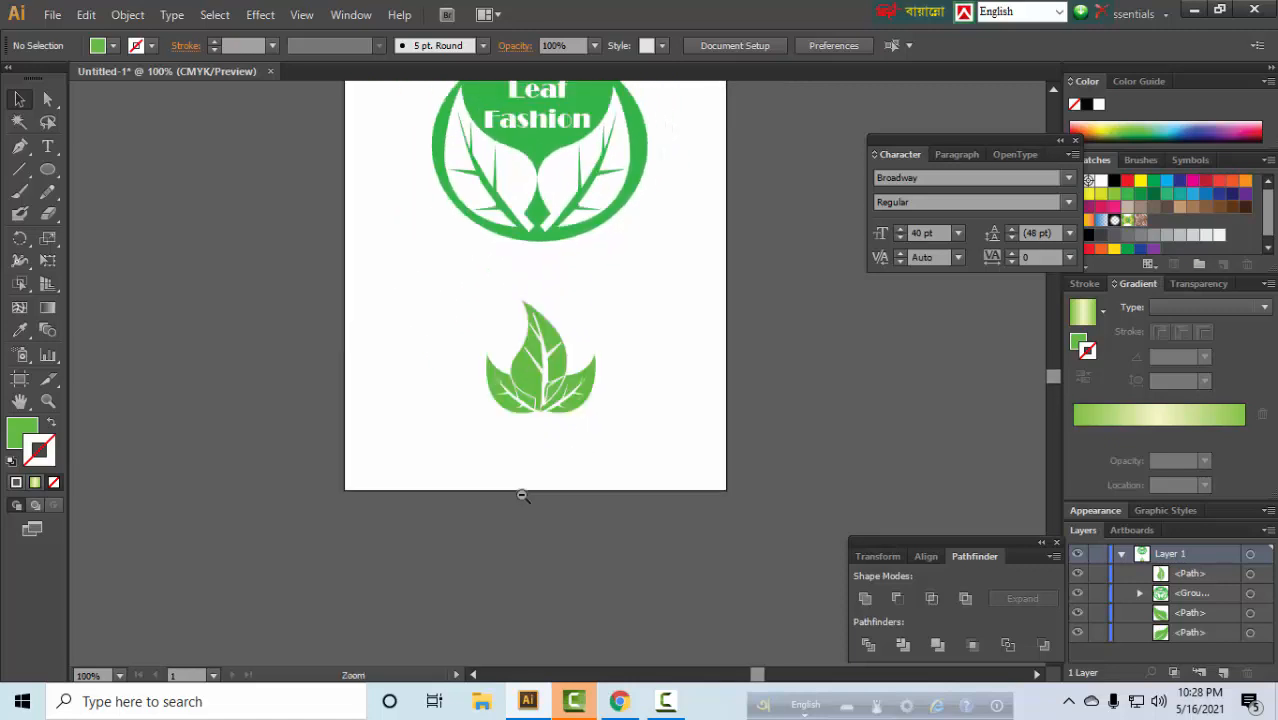
pyautogui.click(48, 170)
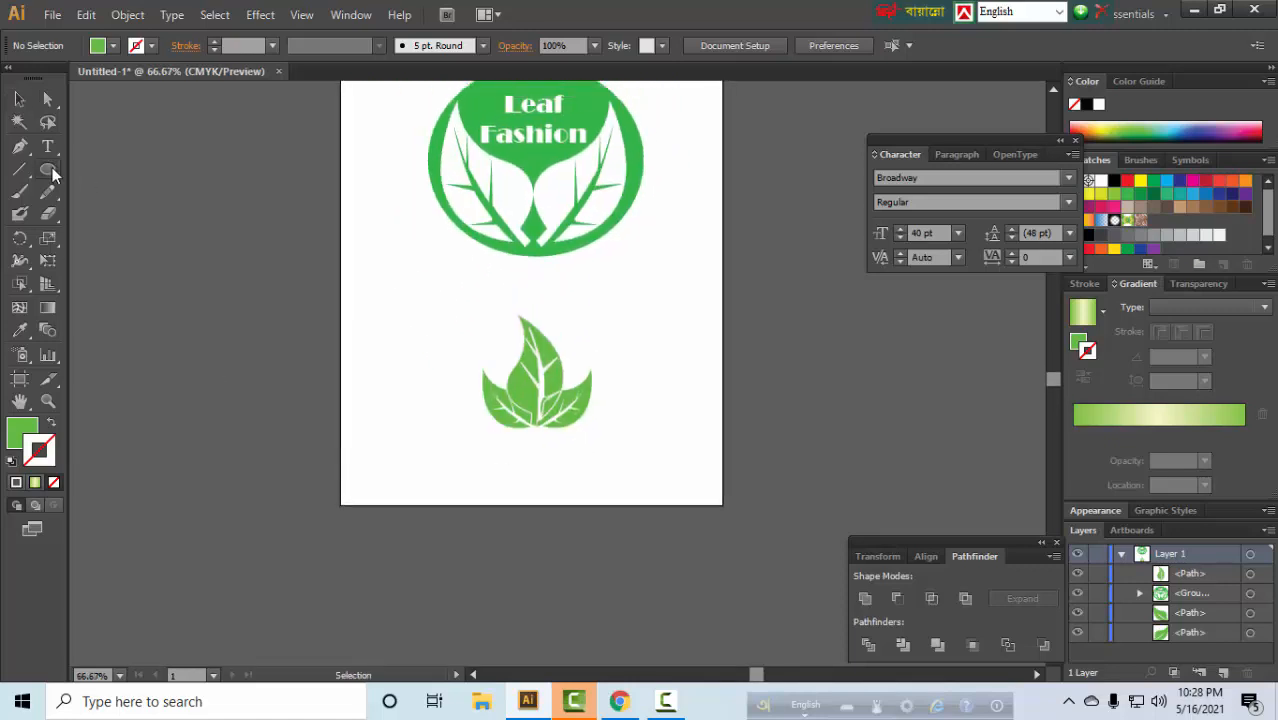
pyautogui.moveTo(441, 305); pyautogui.dragTo(577, 429)
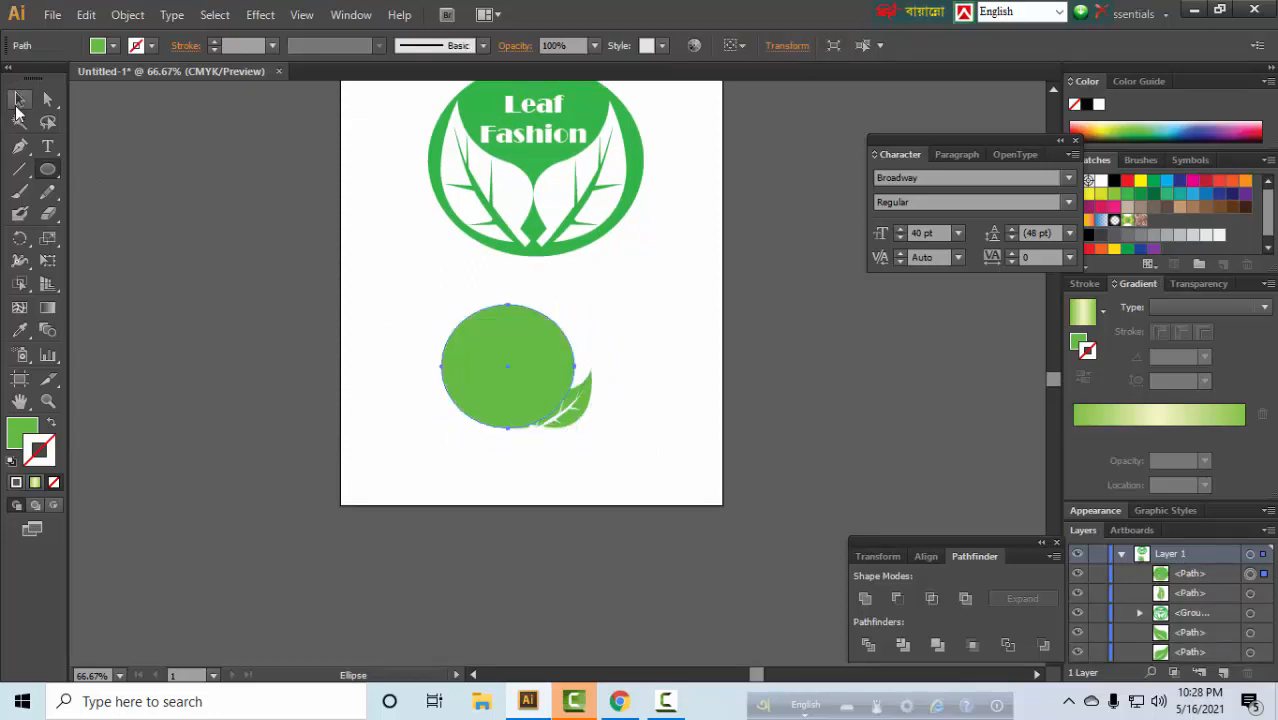
pyautogui.hotkey('ctrl', 'z')
pyautogui.press('v')
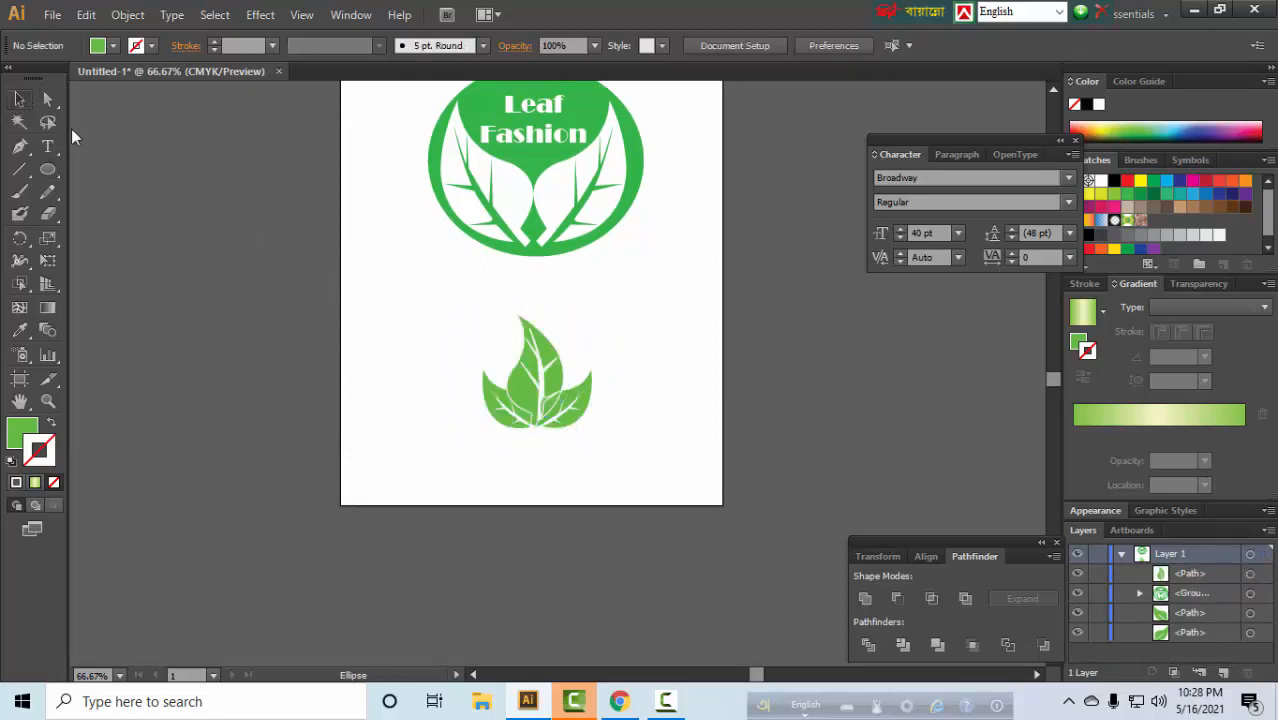
# Step: Place a copy of the three-leaf emblem up and to the left of the original
pyautogui.moveTo(438, 308); pyautogui.dragTo(596, 437)
pyautogui.keyDown('alt'); pyautogui.moveTo(535, 397); pyautogui.dragTo(399, 341); pyautogui.keyUp('alt')
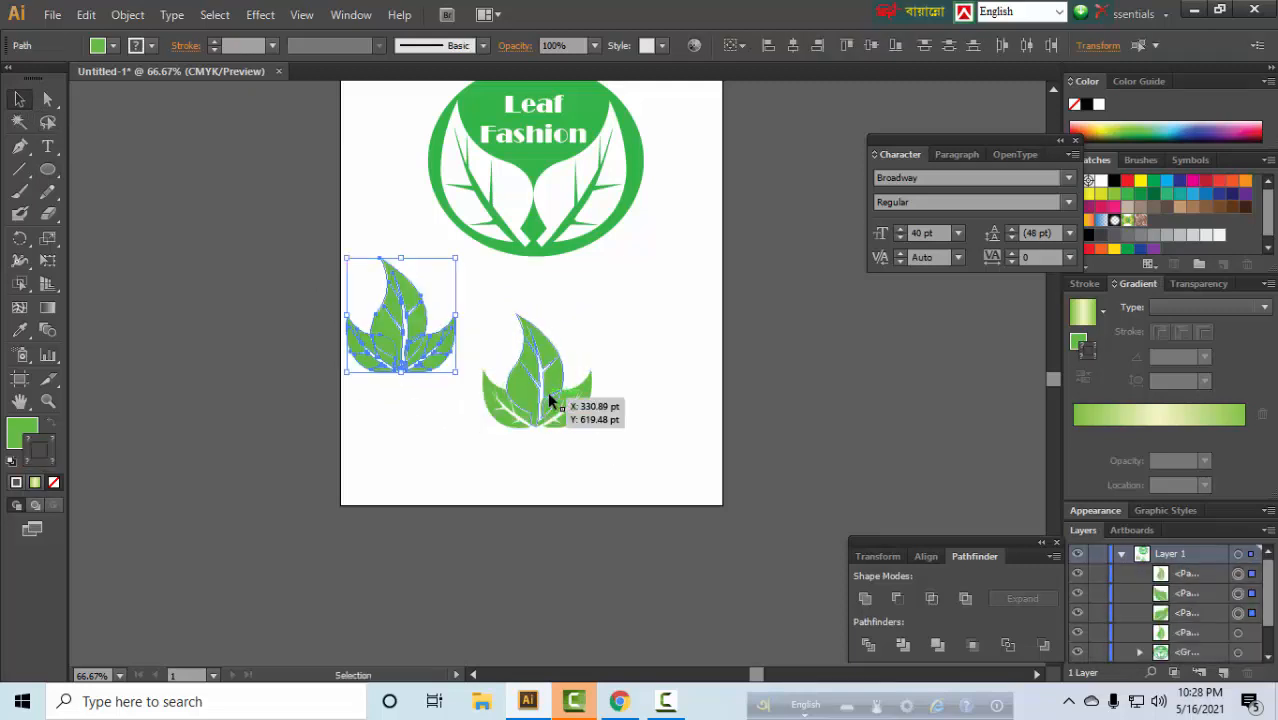
# Step: Group the three leaves of the original emblem and move the group further to the right
pyautogui.moveTo(645, 314); pyautogui.dragTo(498, 450)
pyautogui.hotkey('ctrl', 'g')
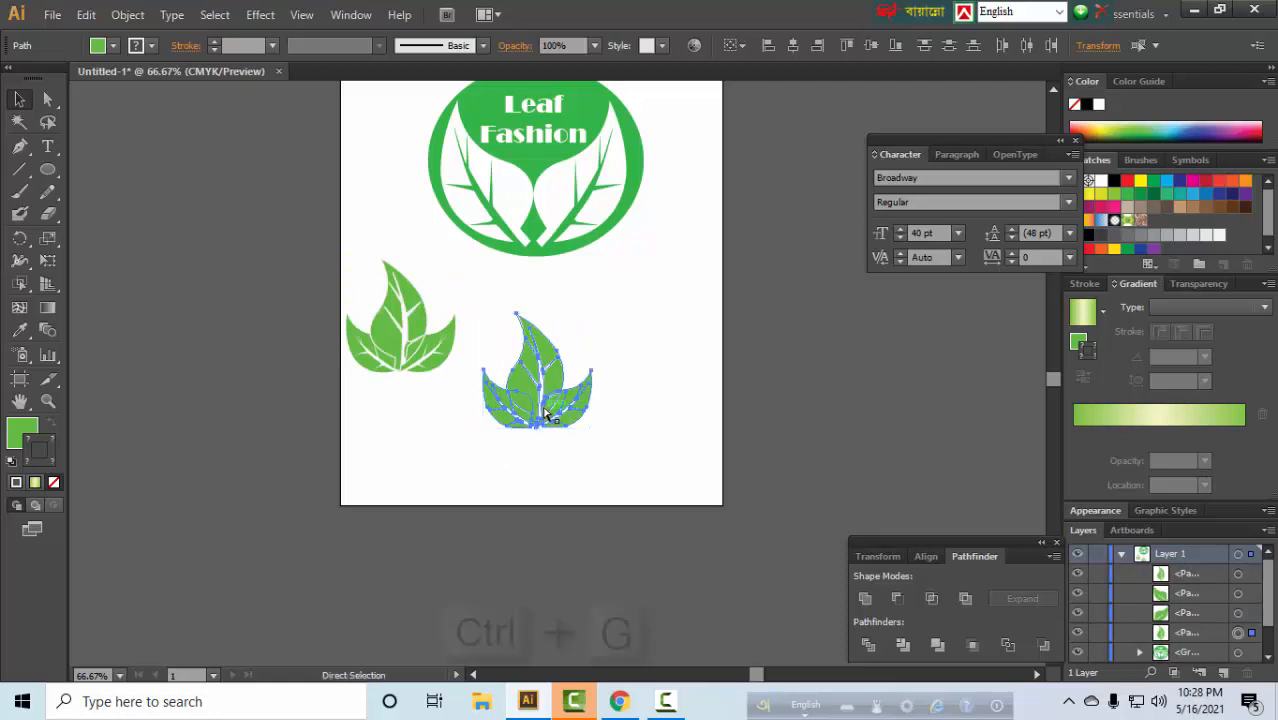
pyautogui.moveTo(539, 392); pyautogui.dragTo(592, 390)
pyautogui.click(540, 463)
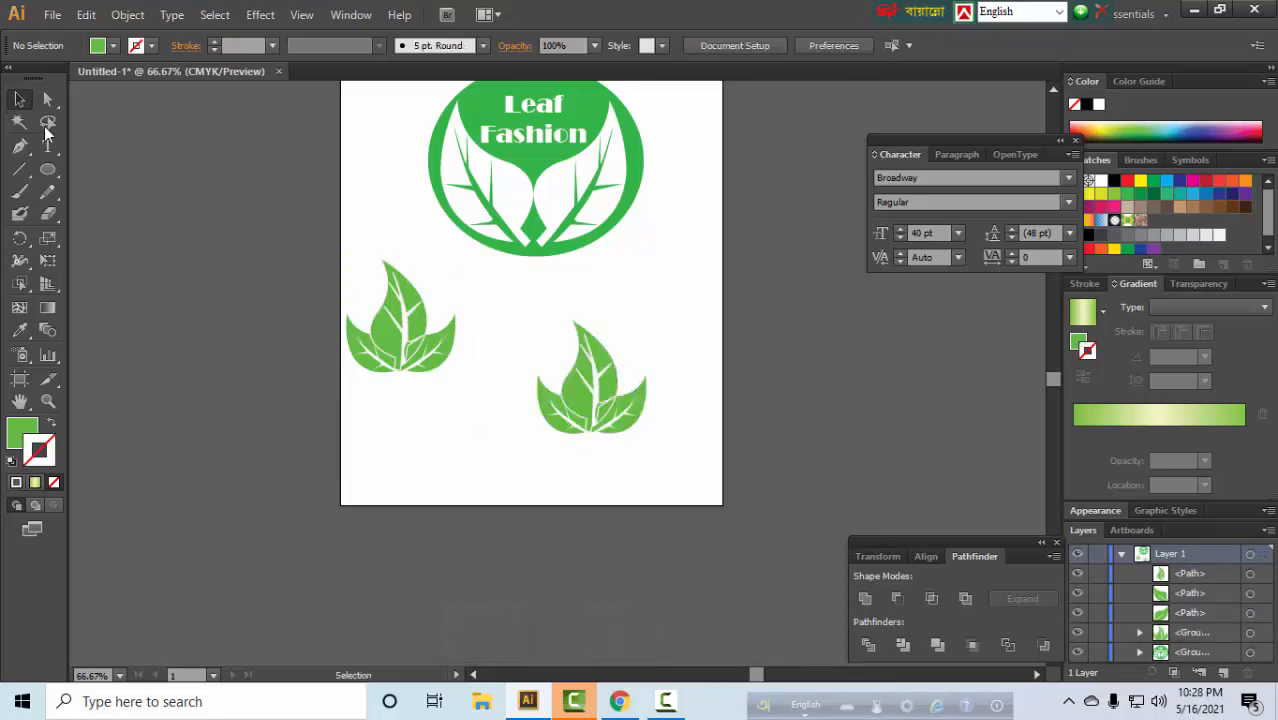
# Step: Draw a green ellipse covering the grouped three-leaf emblem and arrange it behind the leaves
pyautogui.click(47, 169)
pyautogui.moveTo(514, 306); pyautogui.dragTo(658, 445)
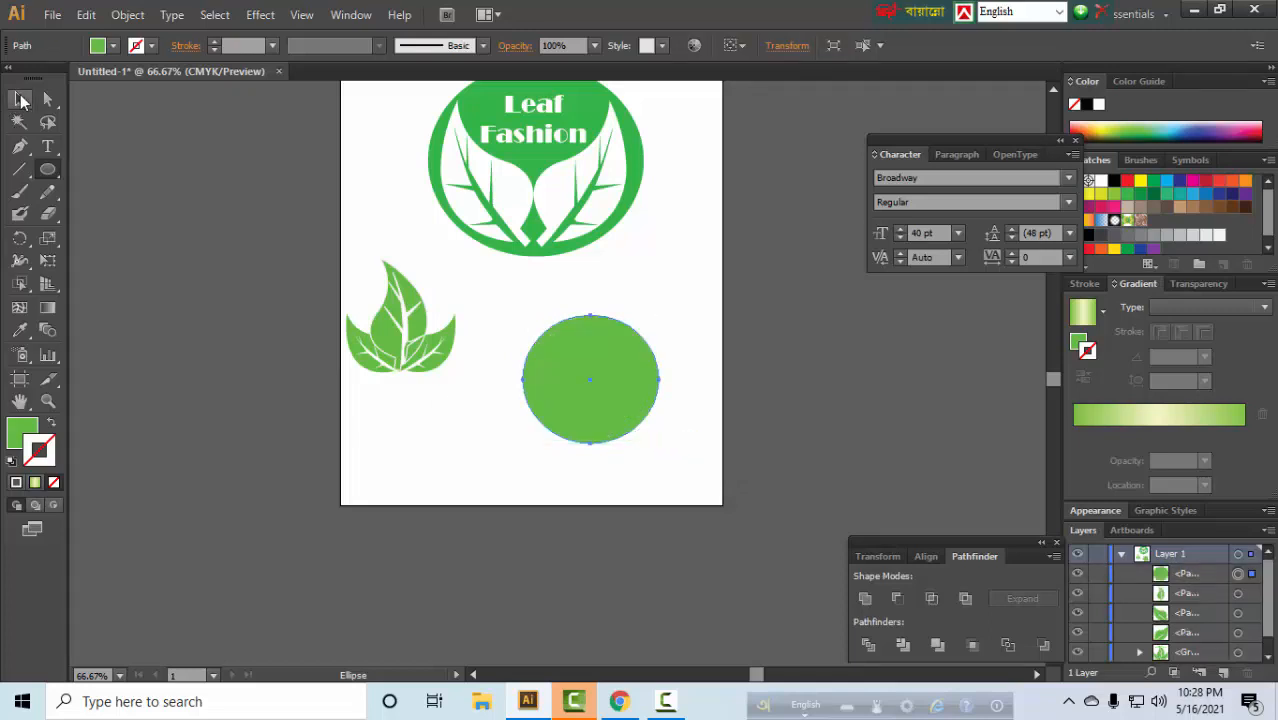
pyautogui.click(19, 99)
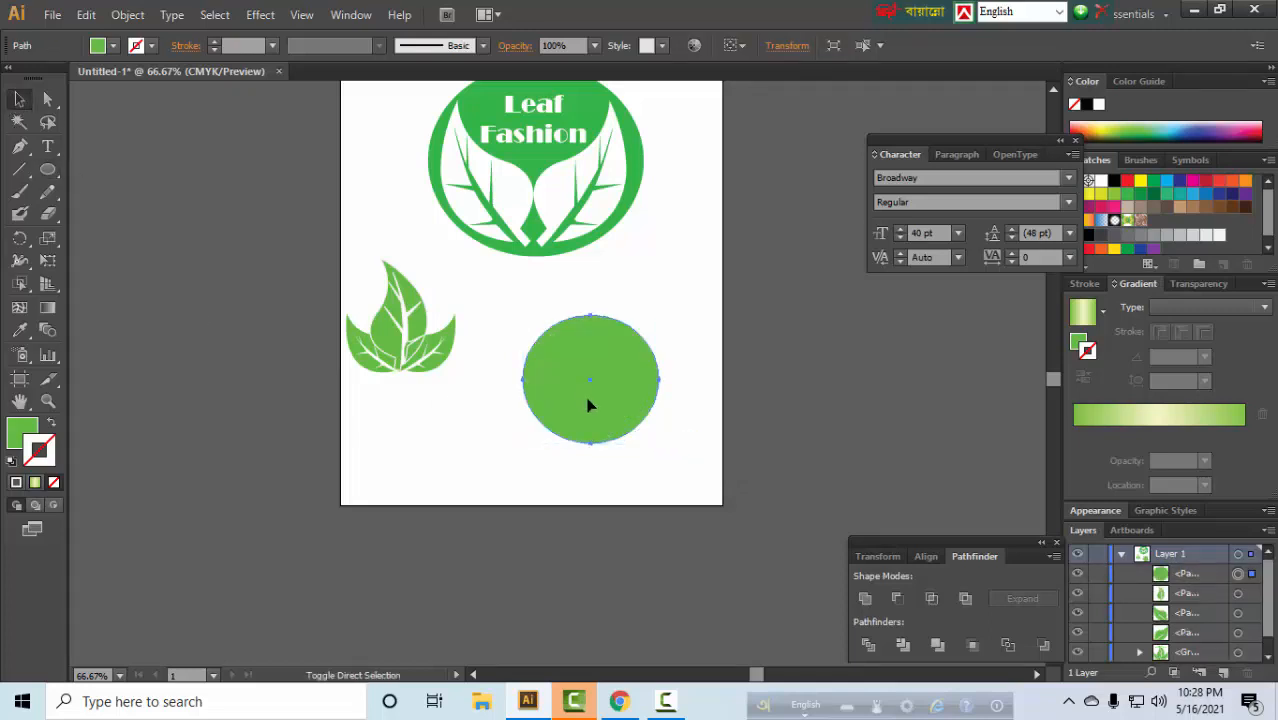
pyautogui.hotkey('ctrl', '[')
pyautogui.click(543, 417)
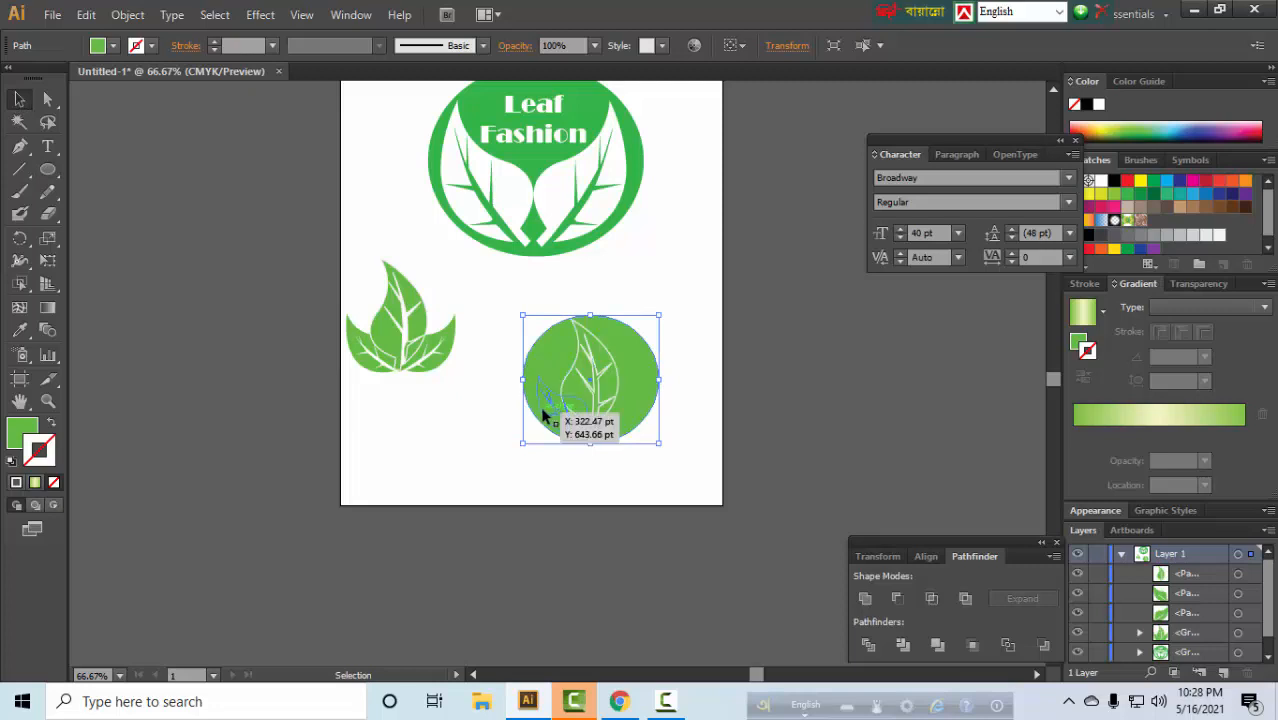
pyautogui.click(543, 417)
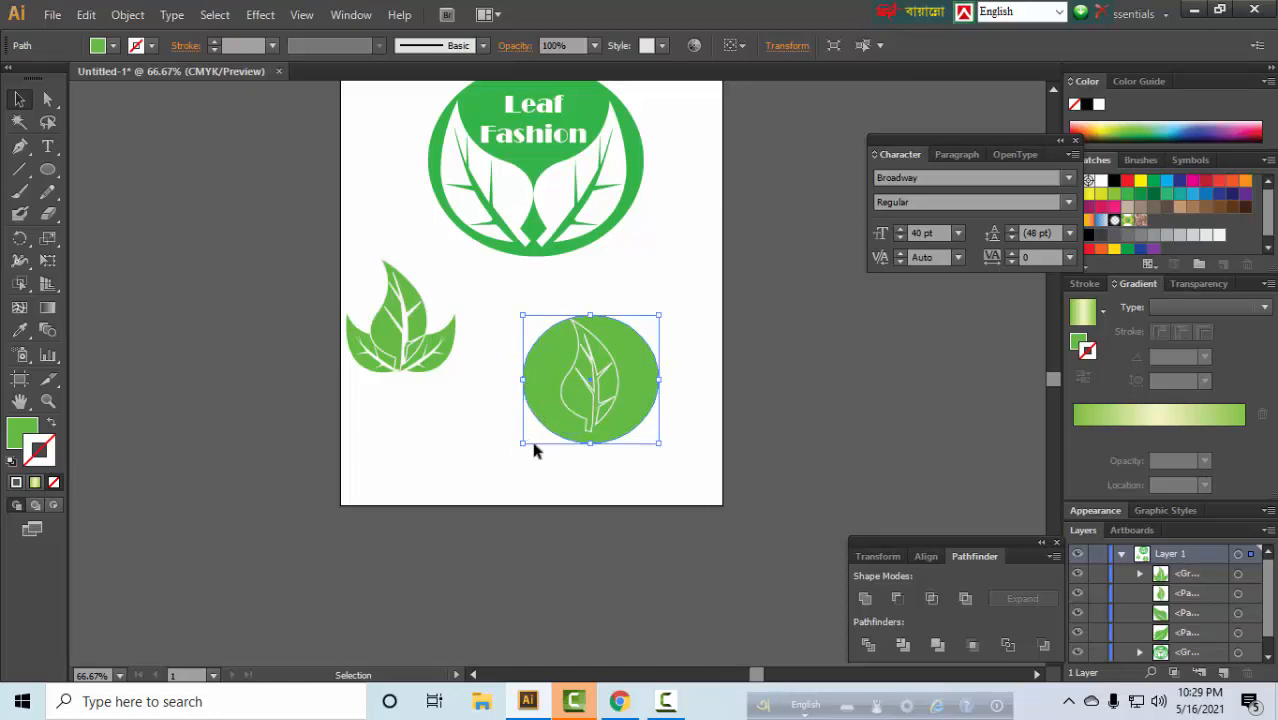
# Step: Try cutting the leaf group out of the green ellipse with Minus Front, and undo back to the emblem without the ellipse
pyautogui.moveTo(488, 309); pyautogui.dragTo(700, 477)
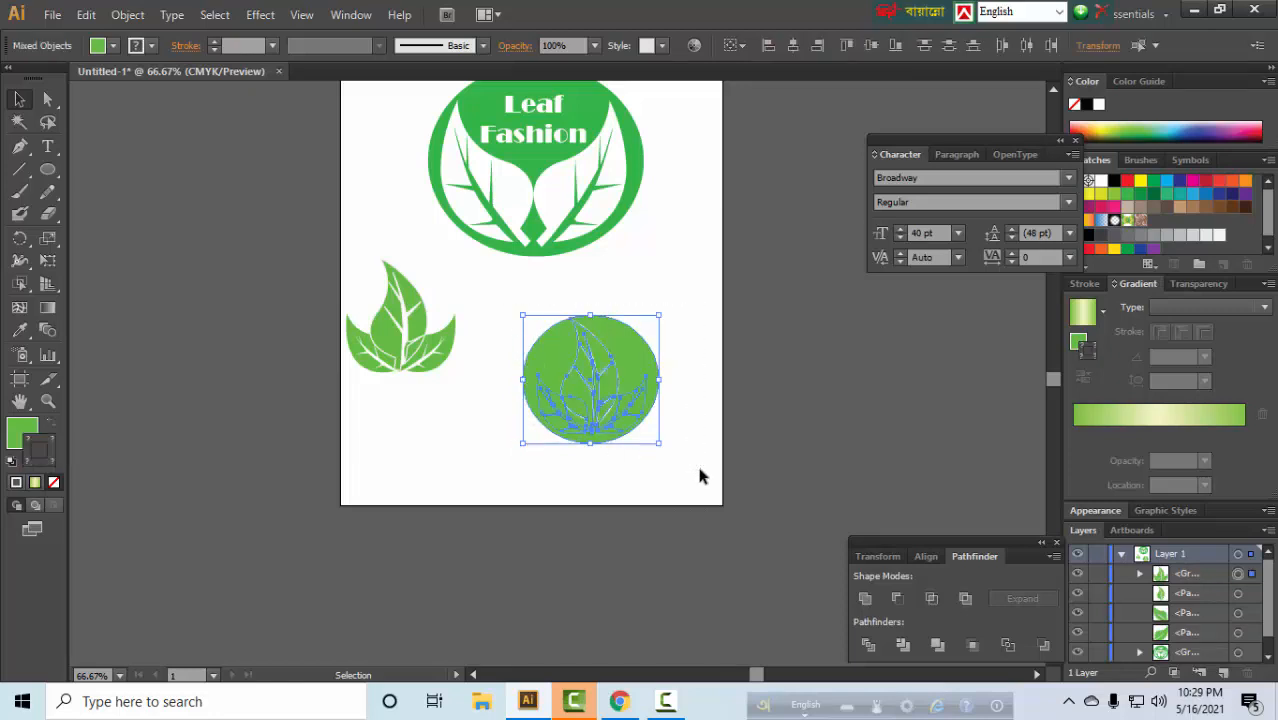
pyautogui.click(899, 595)
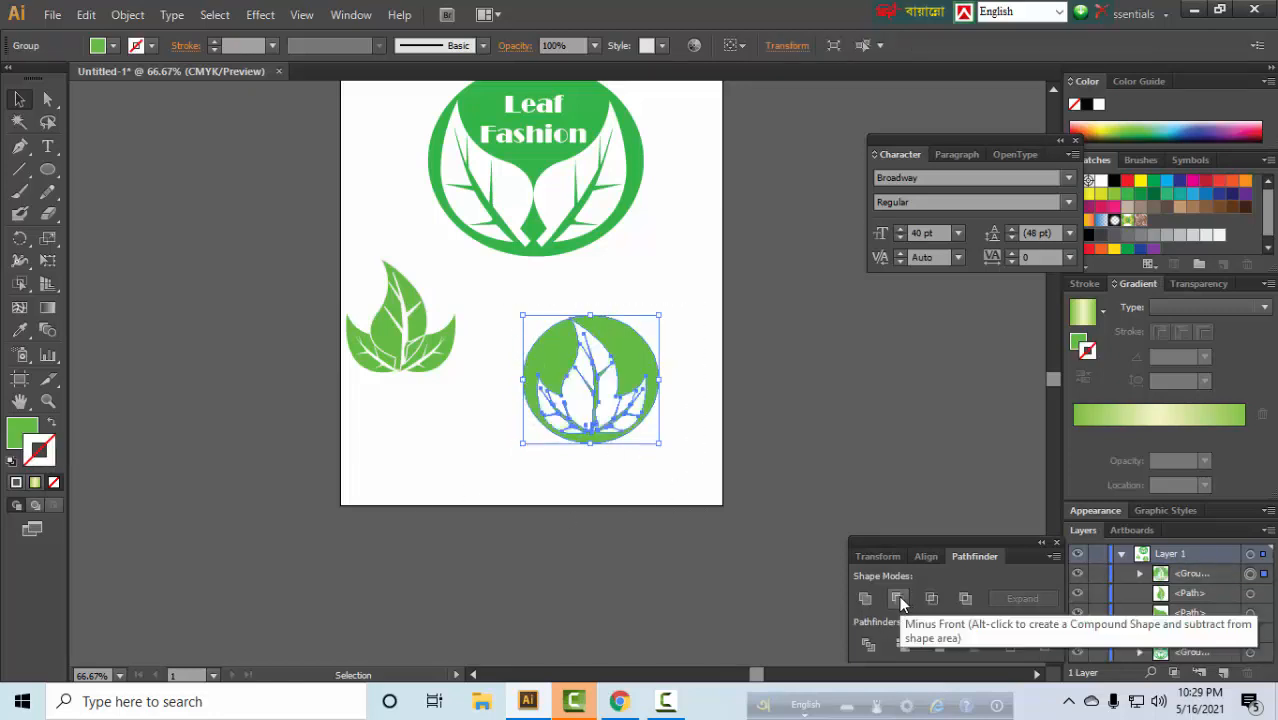
pyautogui.click(440, 433)
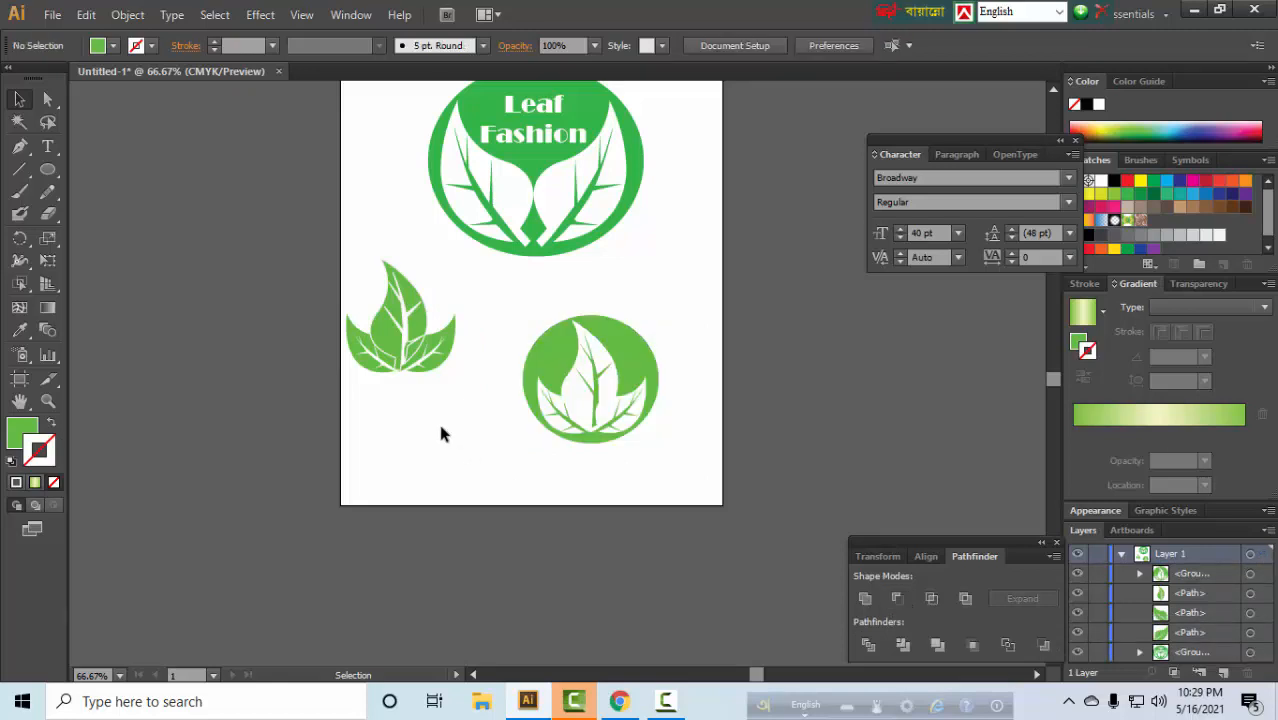
pyautogui.hotkey('ctrl', 'z')
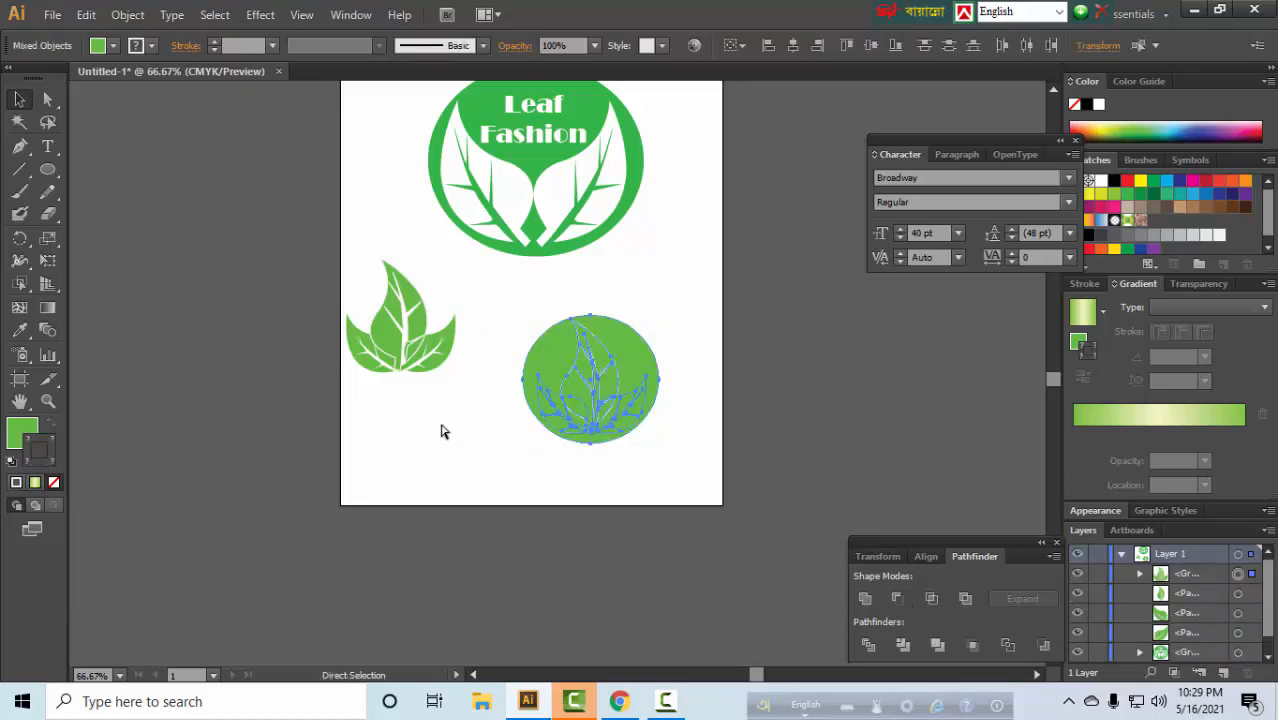
pyautogui.hotkey('ctrl', 'z')
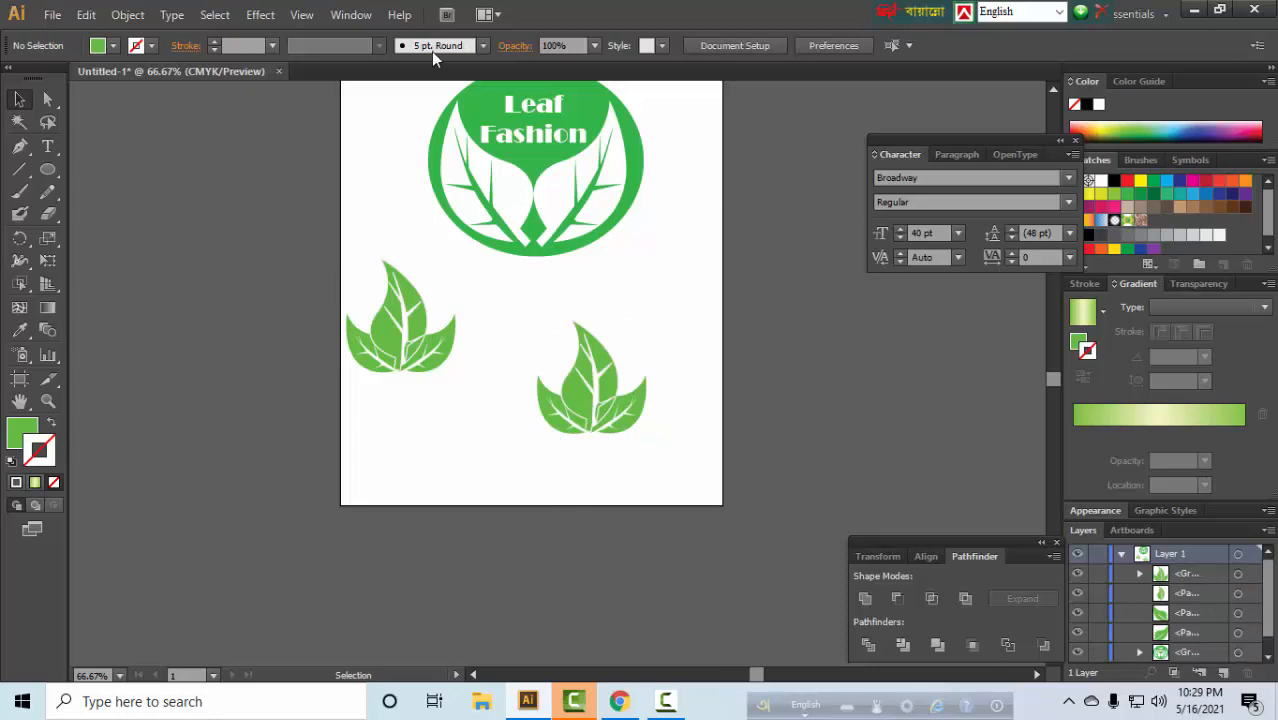
# Step: Ungroup the ellipse logo and place its white "Leaf Fashion" text directly below the grouped three-leaf emblem
pyautogui.click(534, 143)
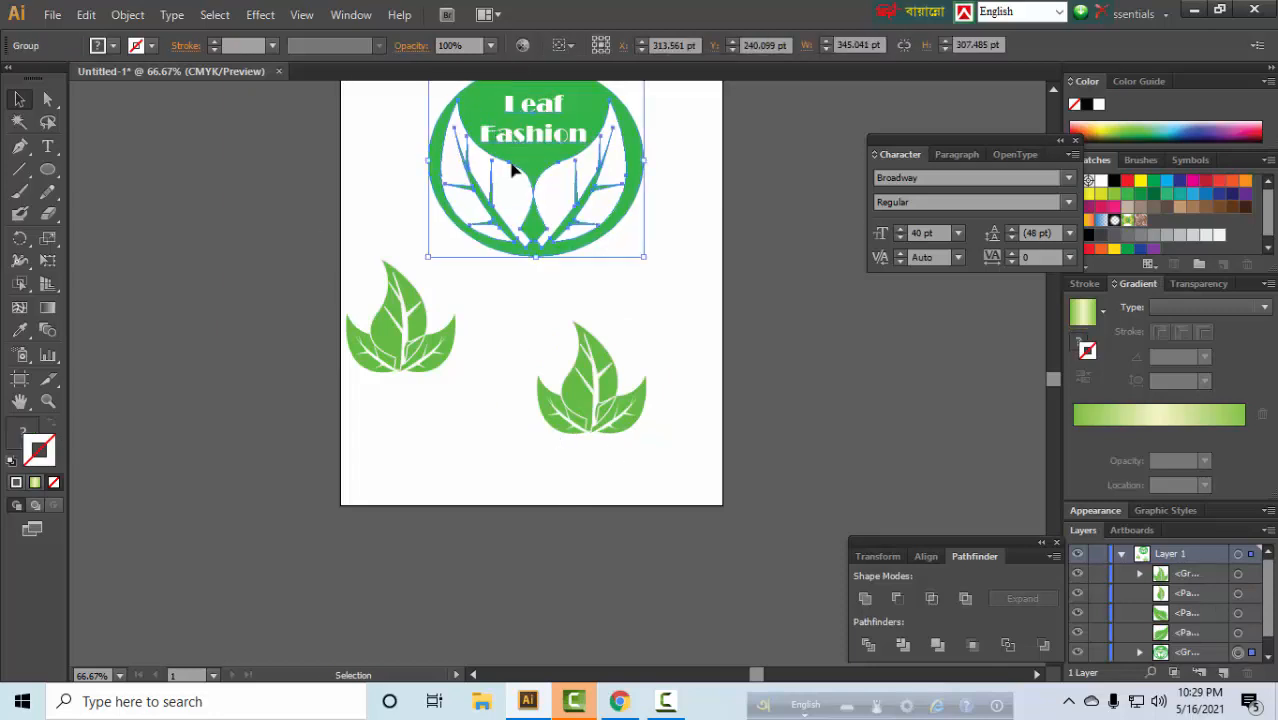
pyautogui.rightClick(518, 140)
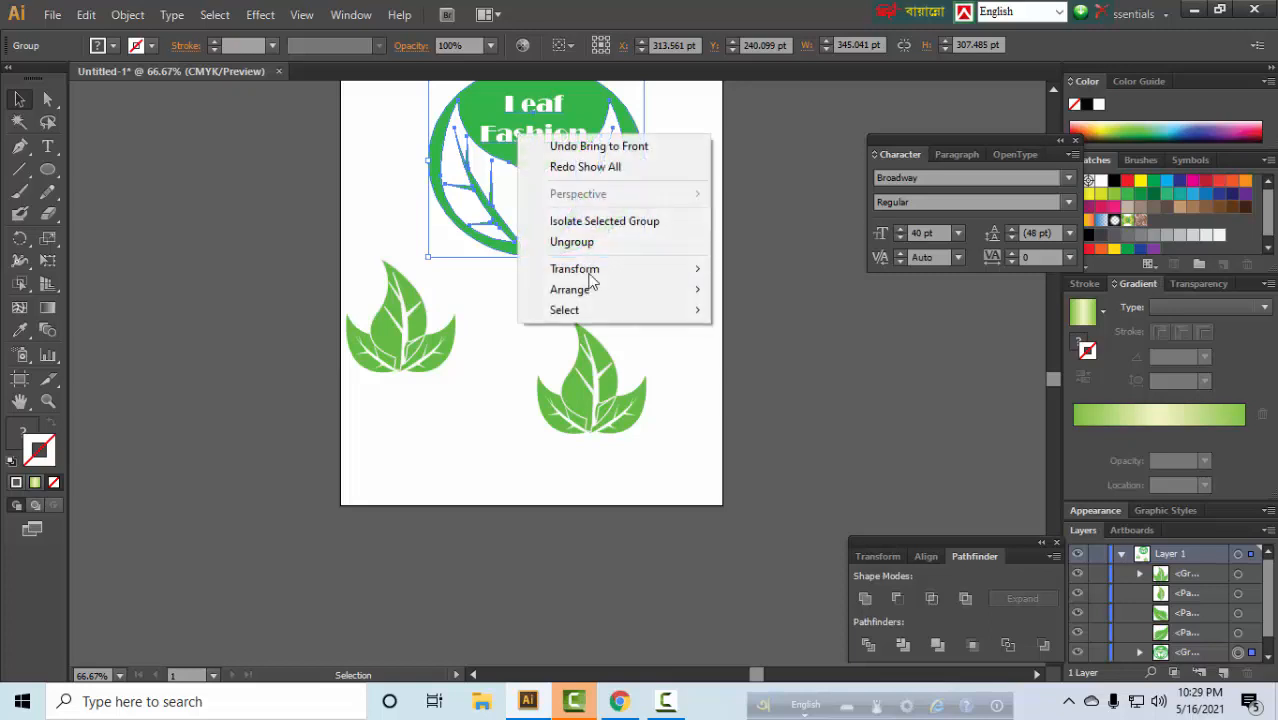
pyautogui.click(571, 242)
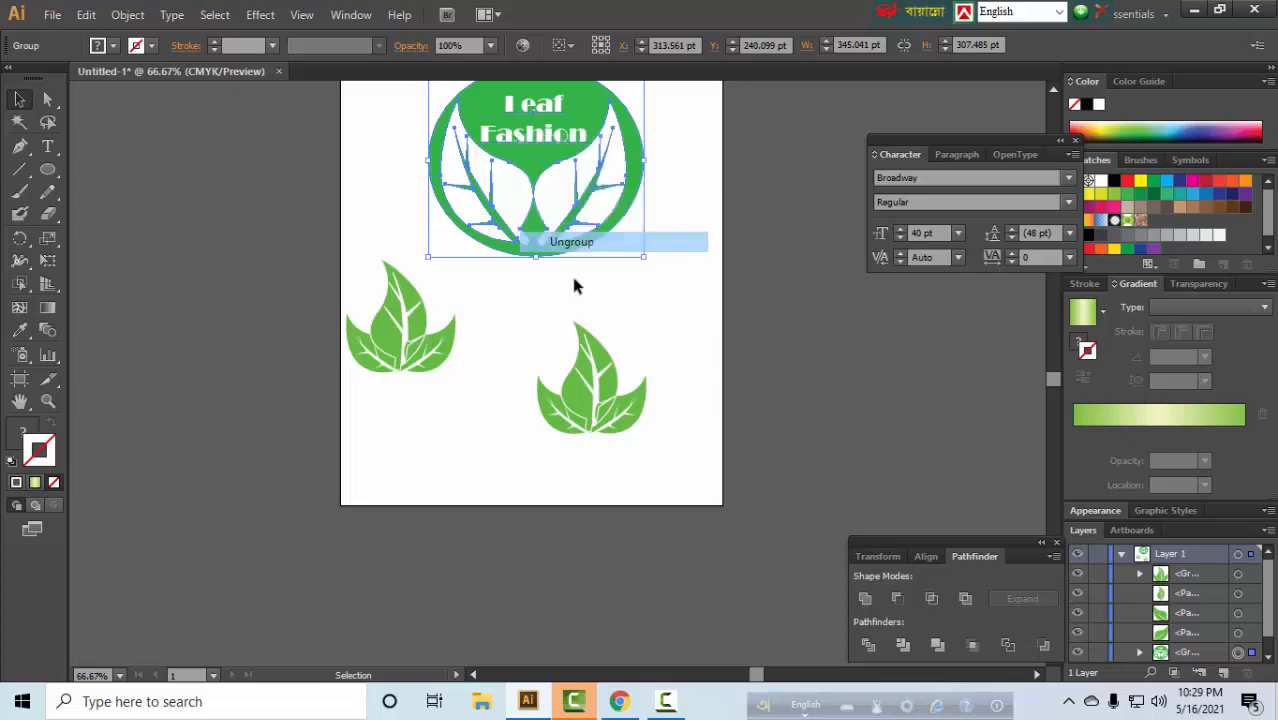
pyautogui.click(546, 137)
pyautogui.moveTo(546, 140); pyautogui.dragTo(627, 495)
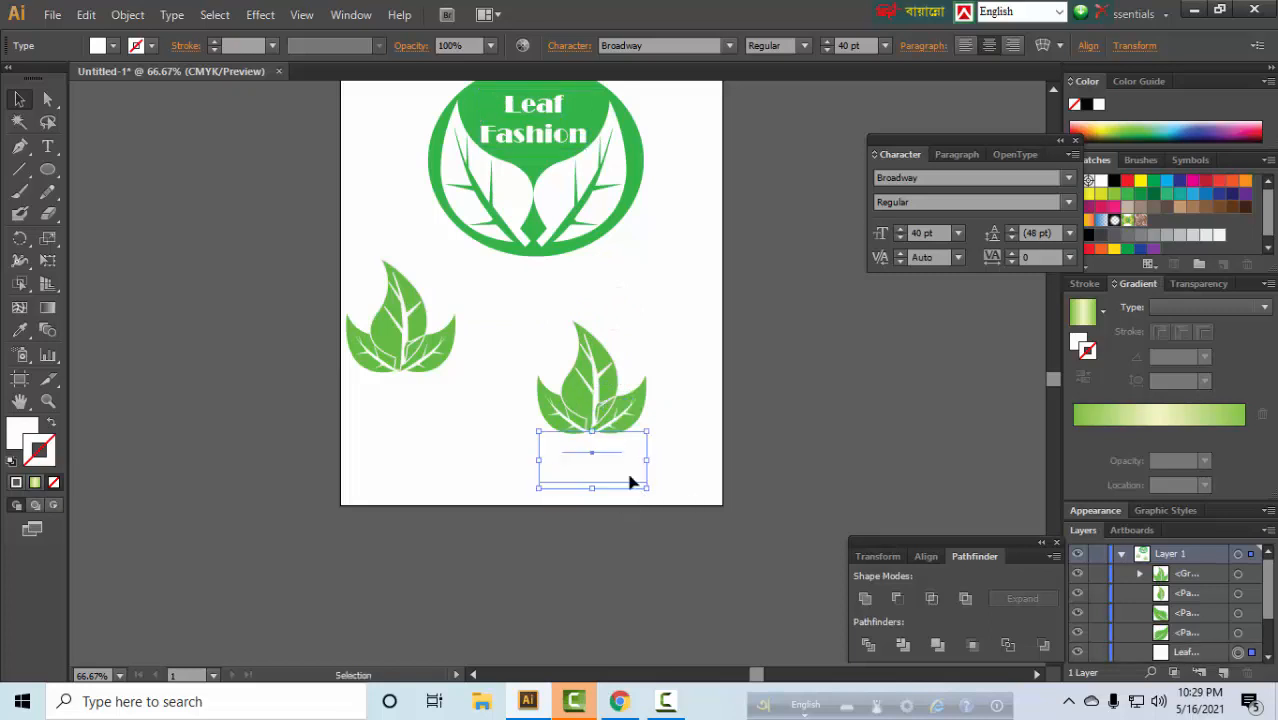
# Step: Give the "Leaf Fashion" text below the emblem a green swatch fill and no stroke
pyautogui.click(13, 459)
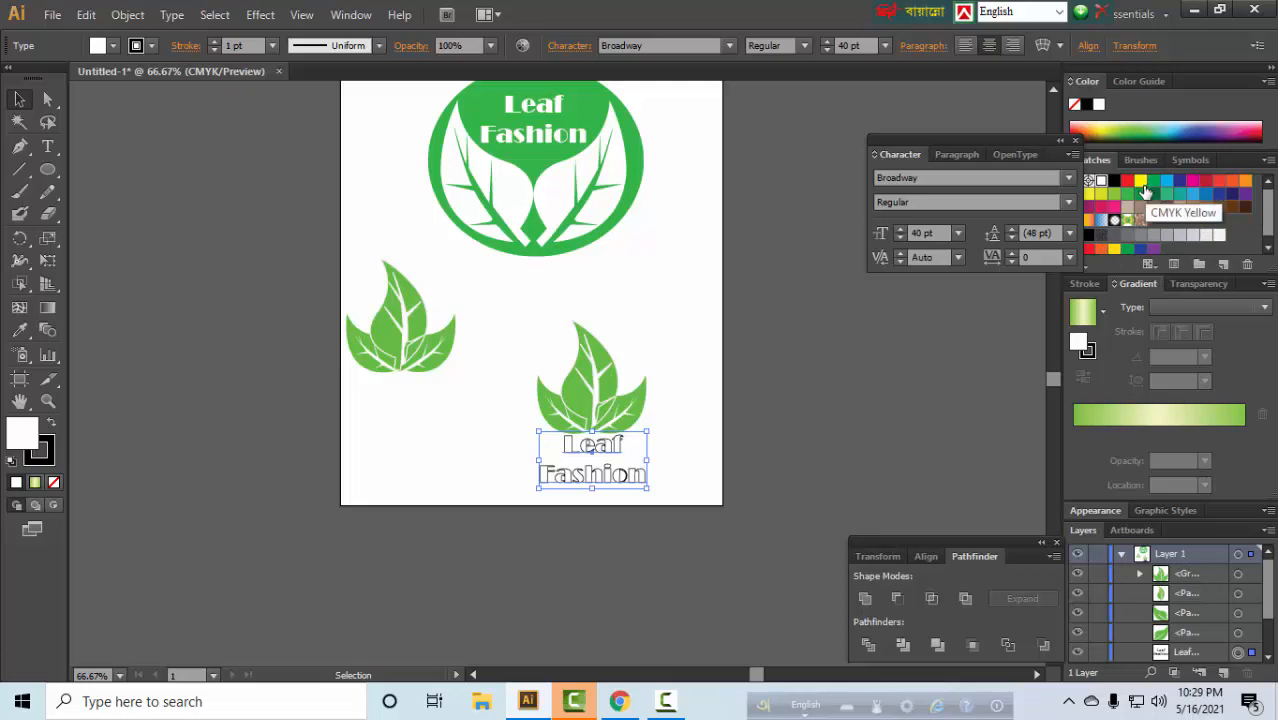
pyautogui.click(1127, 193)
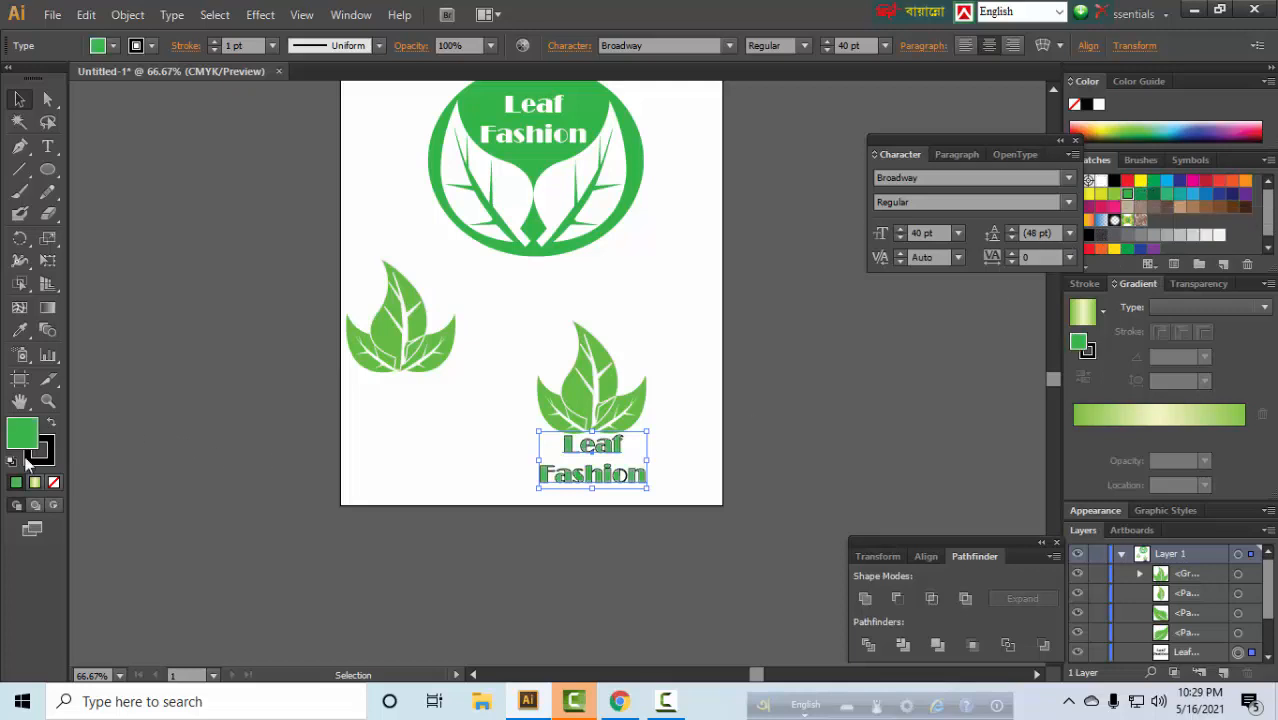
pyautogui.click(42, 457)
pyautogui.click(54, 482)
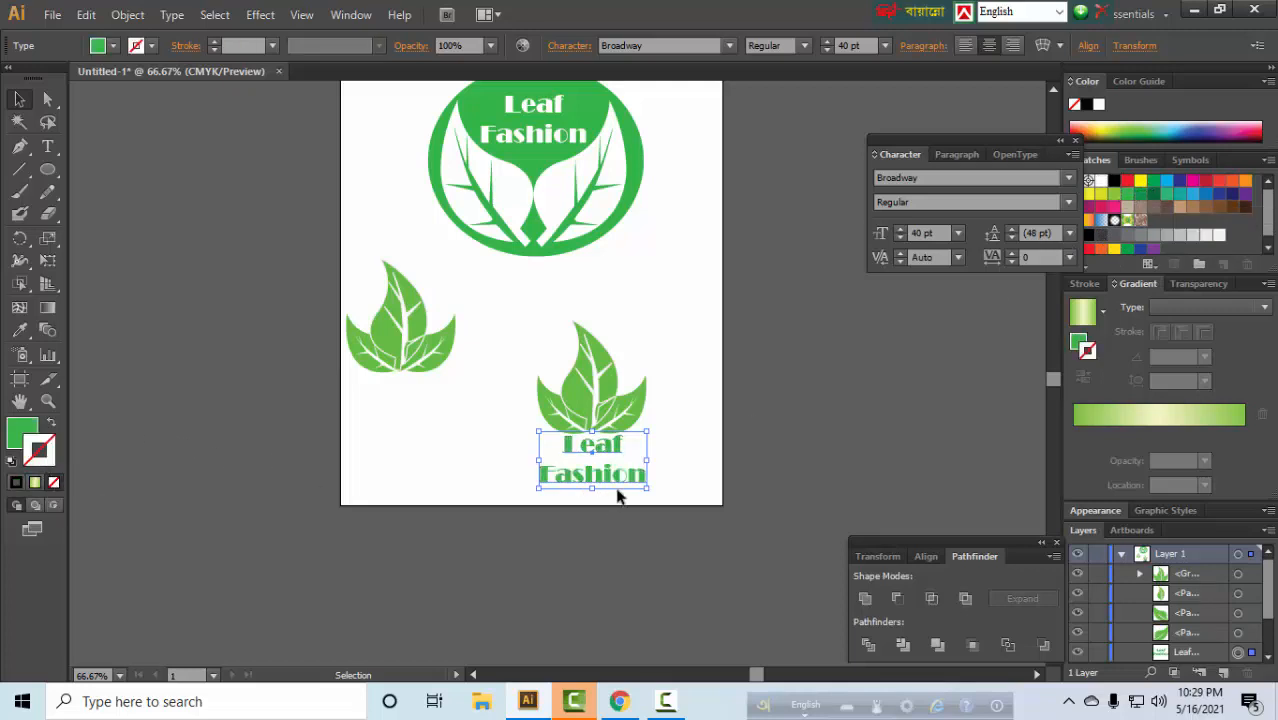
# Step: Scale the lower "Leaf Fashion" text down to about 25.57 pt and nudge it up against the base of the leaves
pyautogui.moveTo(647, 489)
pyautogui.mouseDown()
pyautogui.moveTo(652, 478)
pyautogui.moveTo(628, 478)
pyautogui.mouseUp()
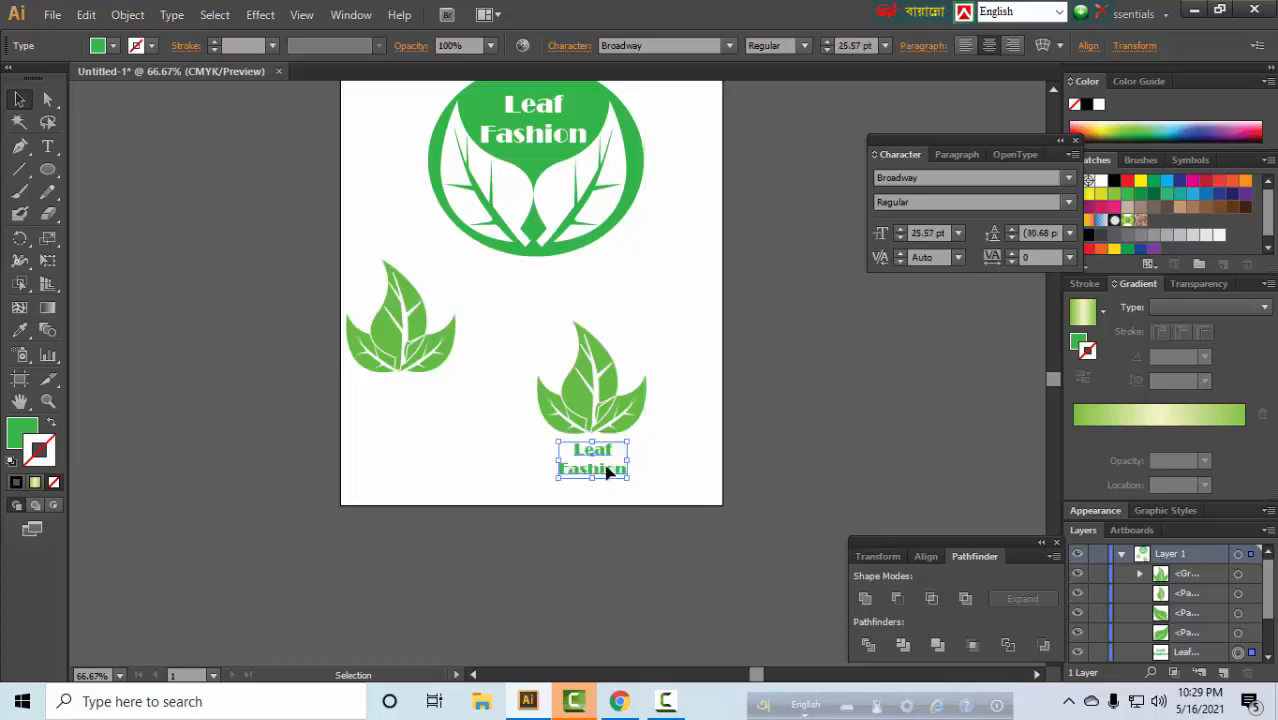
pyautogui.press('Up')
pyautogui.press('Up')
pyautogui.press('Up')
pyautogui.press('Up')
pyautogui.press('Up')
pyautogui.press('Up')
pyautogui.press('Up')
pyautogui.press('Up')
pyautogui.press('Up')
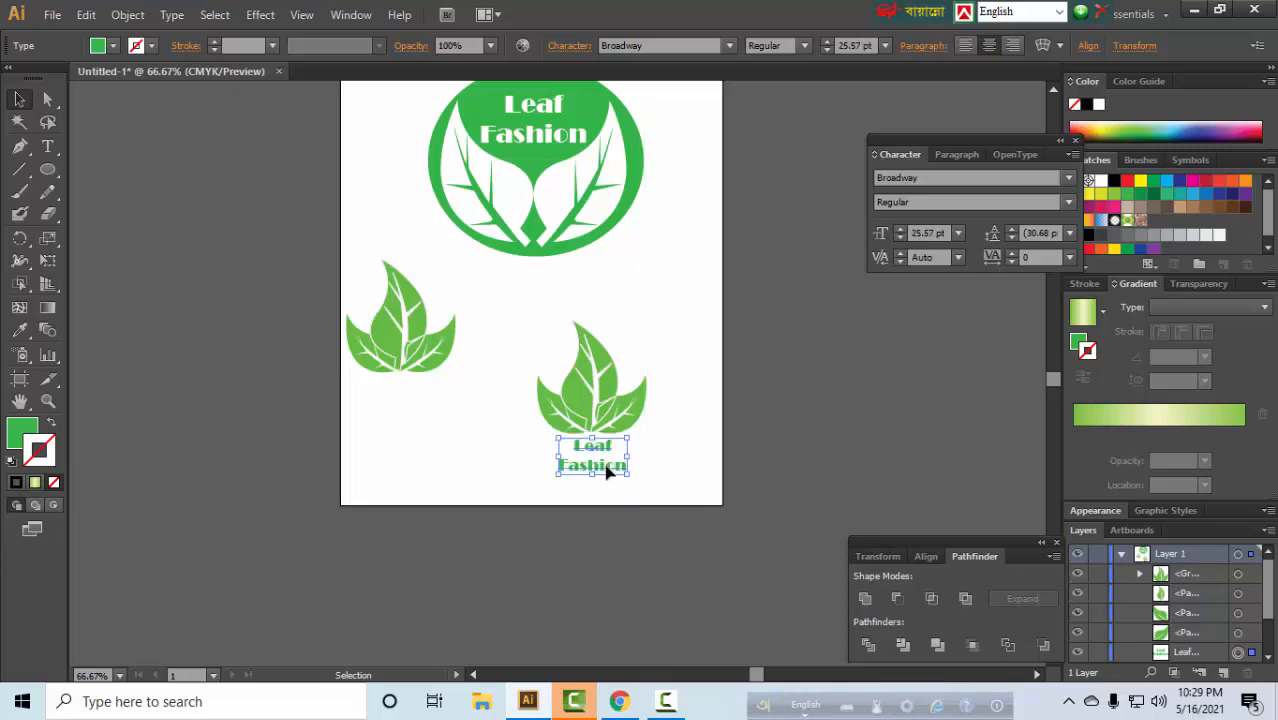
# Step: Match the lower text's fill to the emblem's leaf green with the Eyedropper and remove the text's stroke
pyautogui.click(22, 331)
pyautogui.click(576, 380)
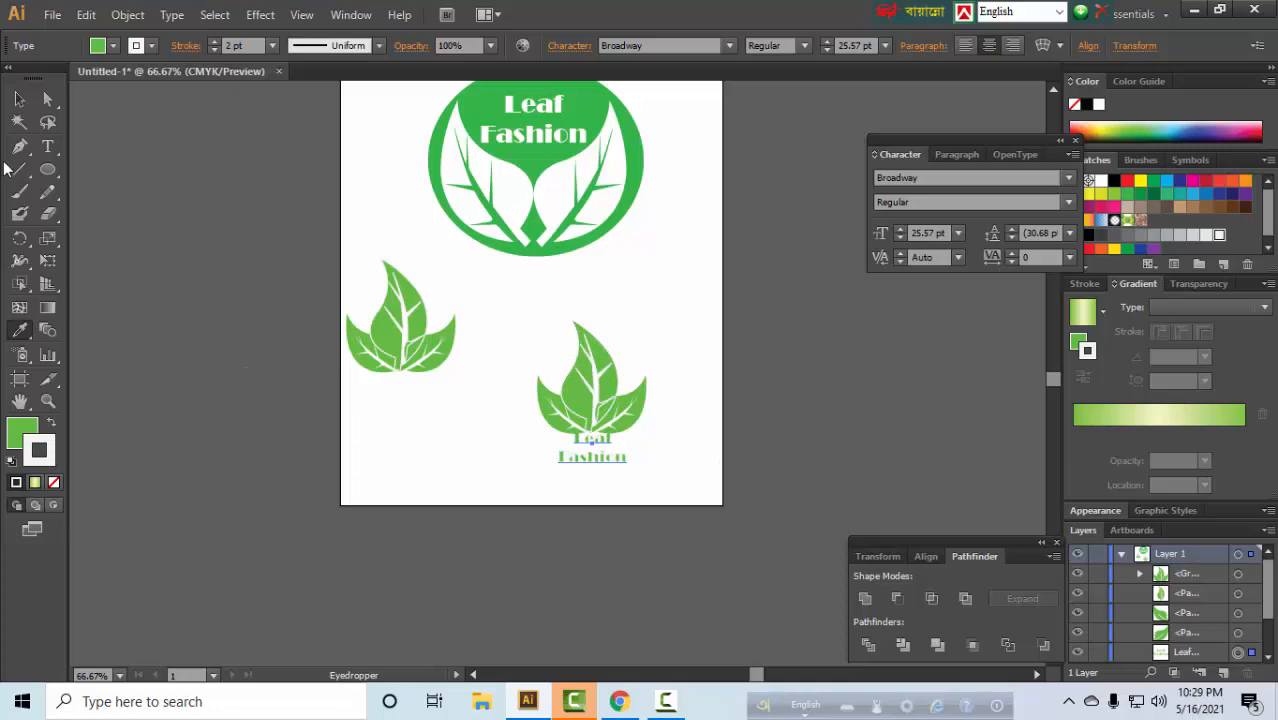
pyautogui.click(18, 95)
pyautogui.click(592, 446)
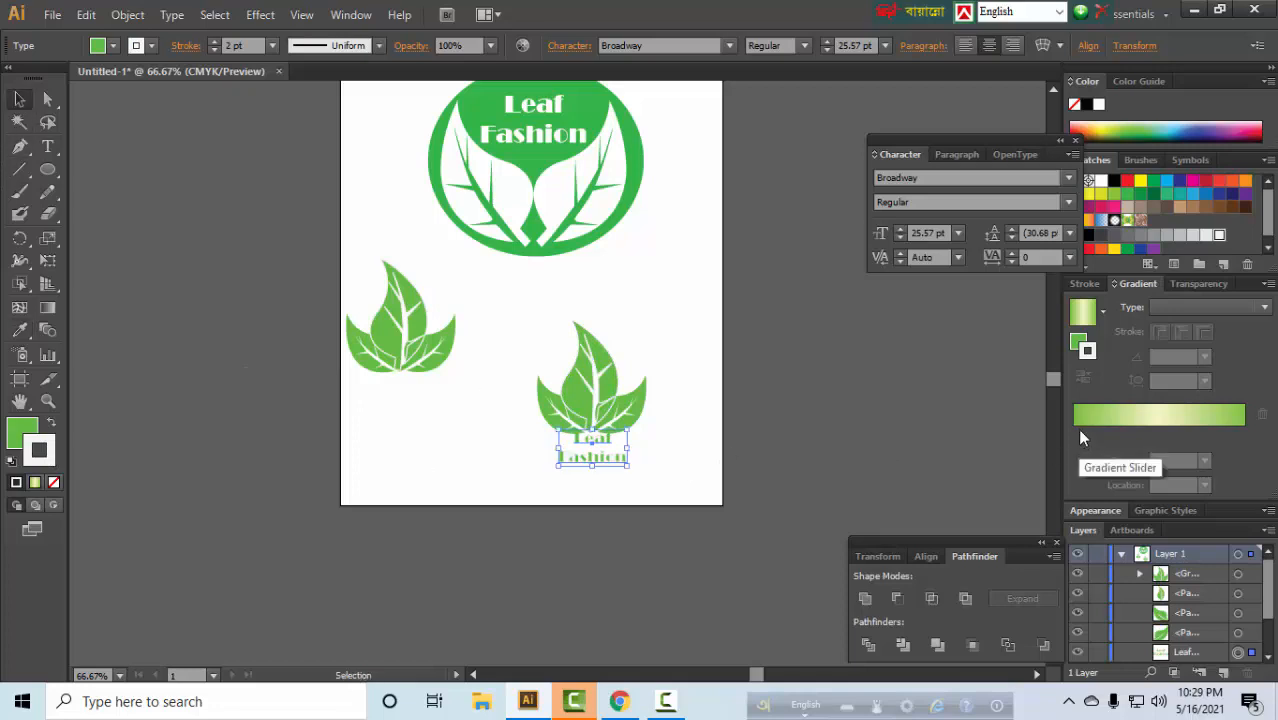
pyautogui.click(1077, 420)
pyautogui.moveTo(1243, 436); pyautogui.dragTo(1245, 436)
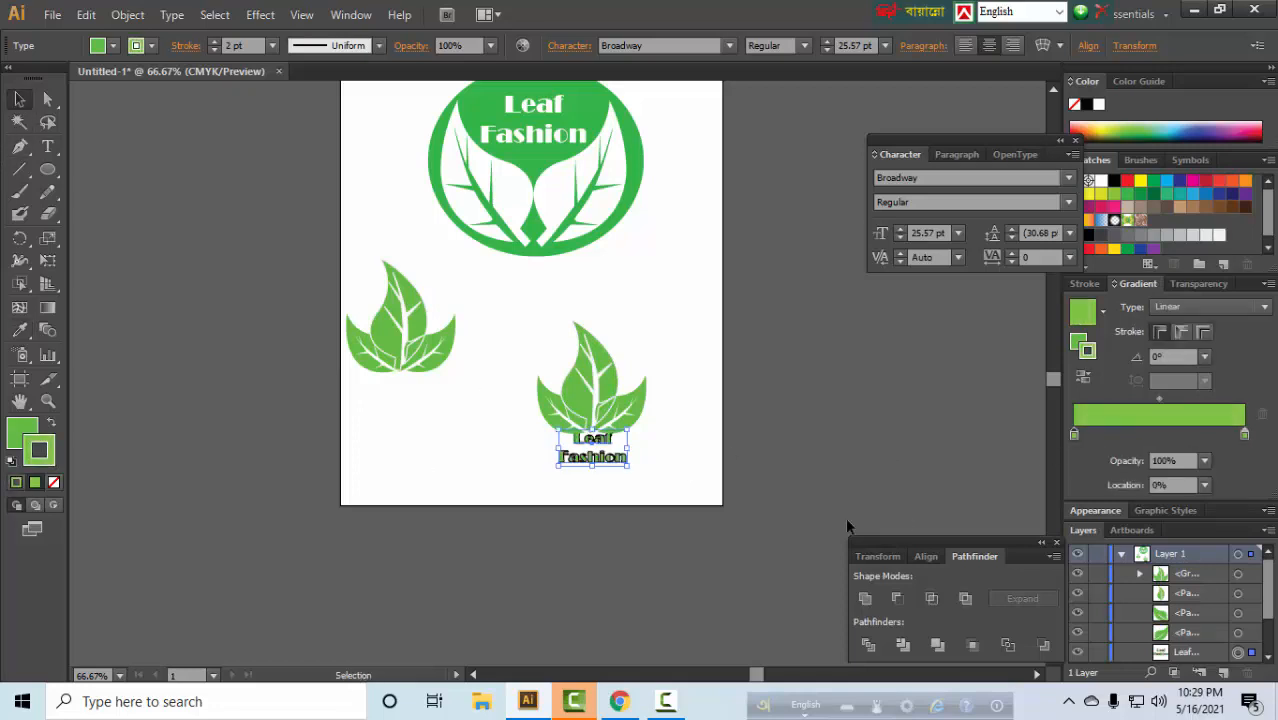
pyautogui.click(54, 482)
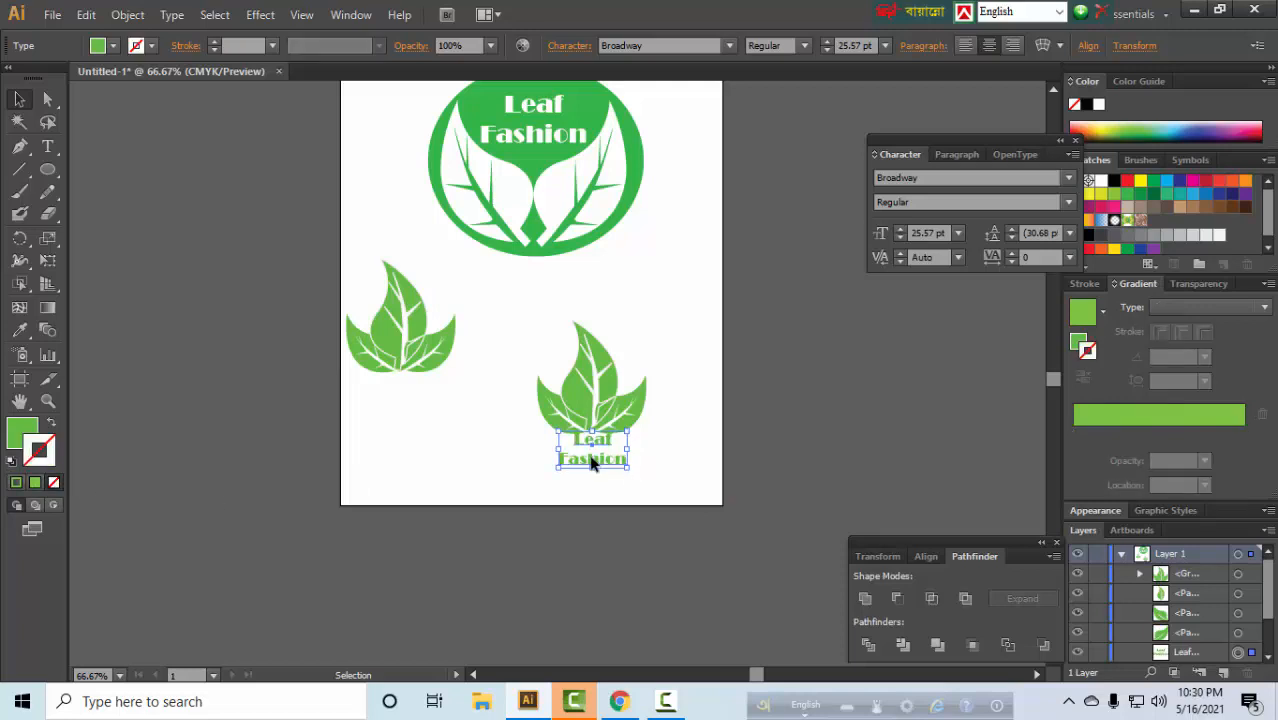
# Step: Nudge the lower "Leaf Fashion" text slightly down and tighten its leading to 20.68 pt
pyautogui.click(597, 489)
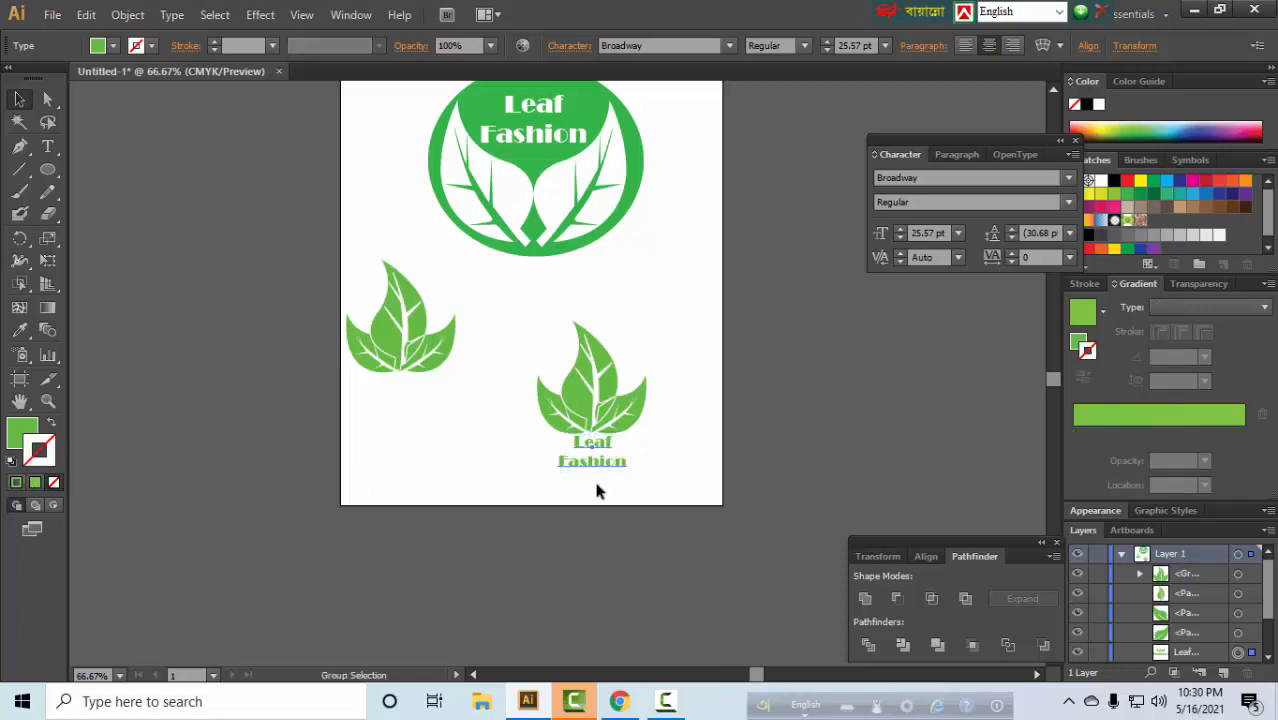
pyautogui.hotkey('ctrl', 'alt', 'Up')
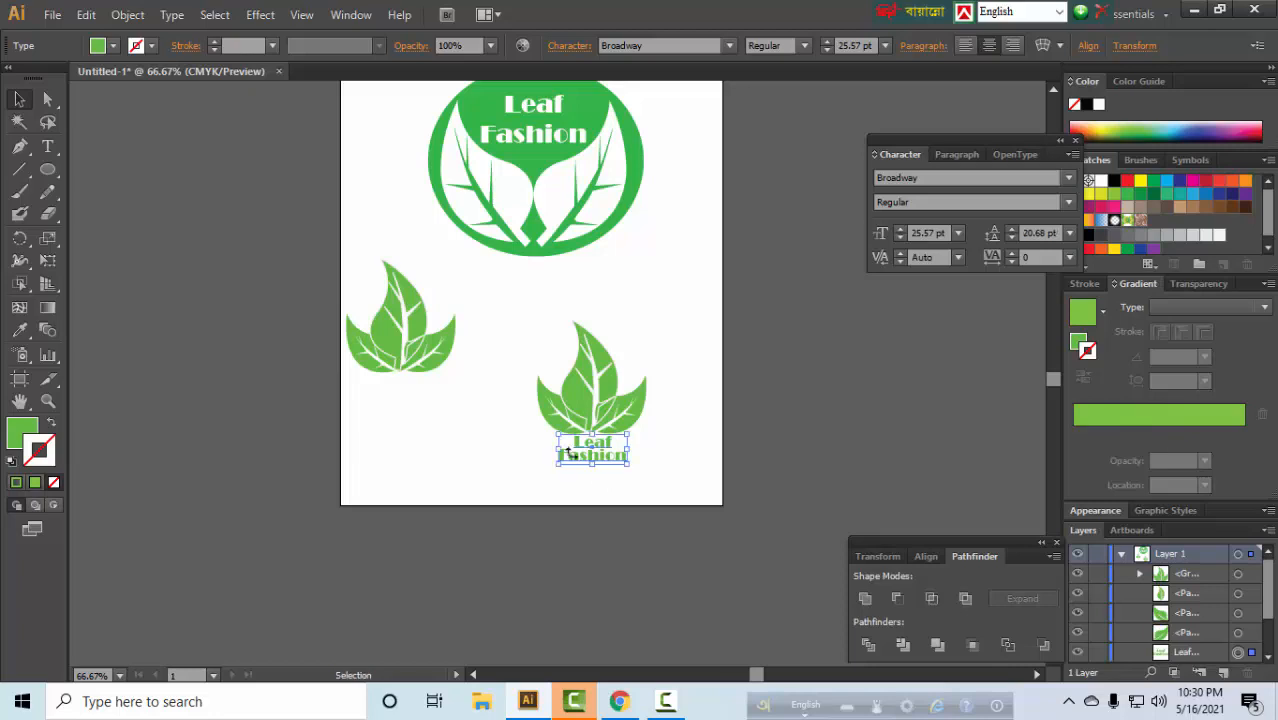
pyautogui.click(480, 424)
# Step: Inspect the three-leaf emblem and its "Leaf Fashion" text up close
pyautogui.hotkey('ctrl', 'space')
pyautogui.moveTo(479, 325); pyautogui.dragTo(713, 508)
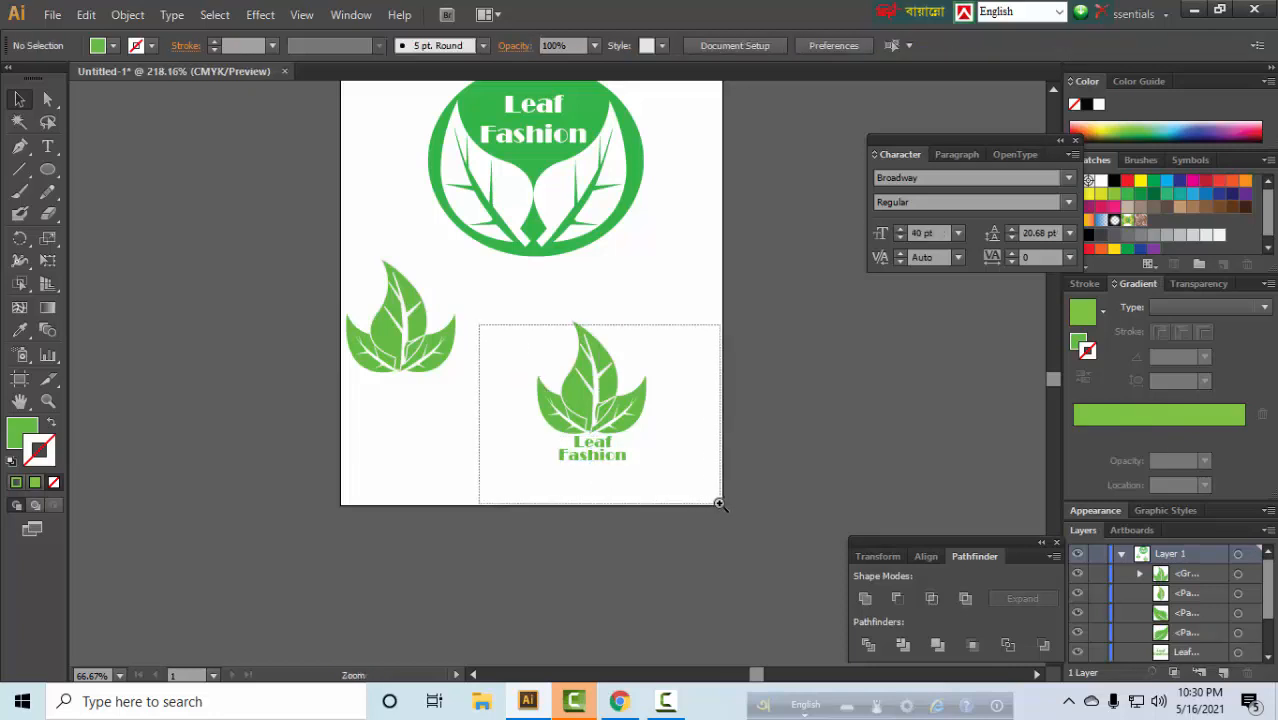
pyautogui.moveTo(645, 465); pyautogui.dragTo(571, 483)
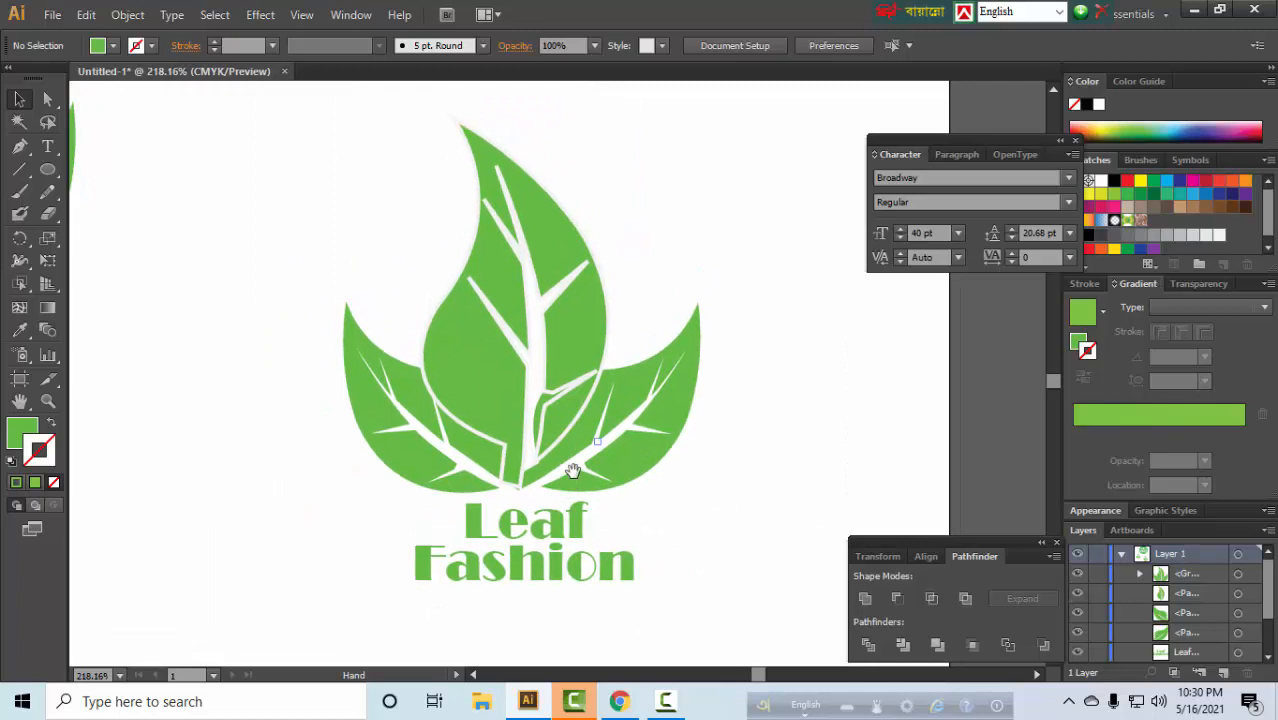
pyautogui.keyDown('ctrl'); pyautogui.keyDown('alt'); pyautogui.click(573, 472); pyautogui.keyUp('alt'); pyautogui.keyUp('ctrl')
pyautogui.keyDown('ctrl'); pyautogui.keyDown('alt'); pyautogui.click(573, 472); pyautogui.keyUp('alt'); pyautogui.keyUp('ctrl')
pyautogui.moveTo(556, 408); pyautogui.dragTo(633, 520)
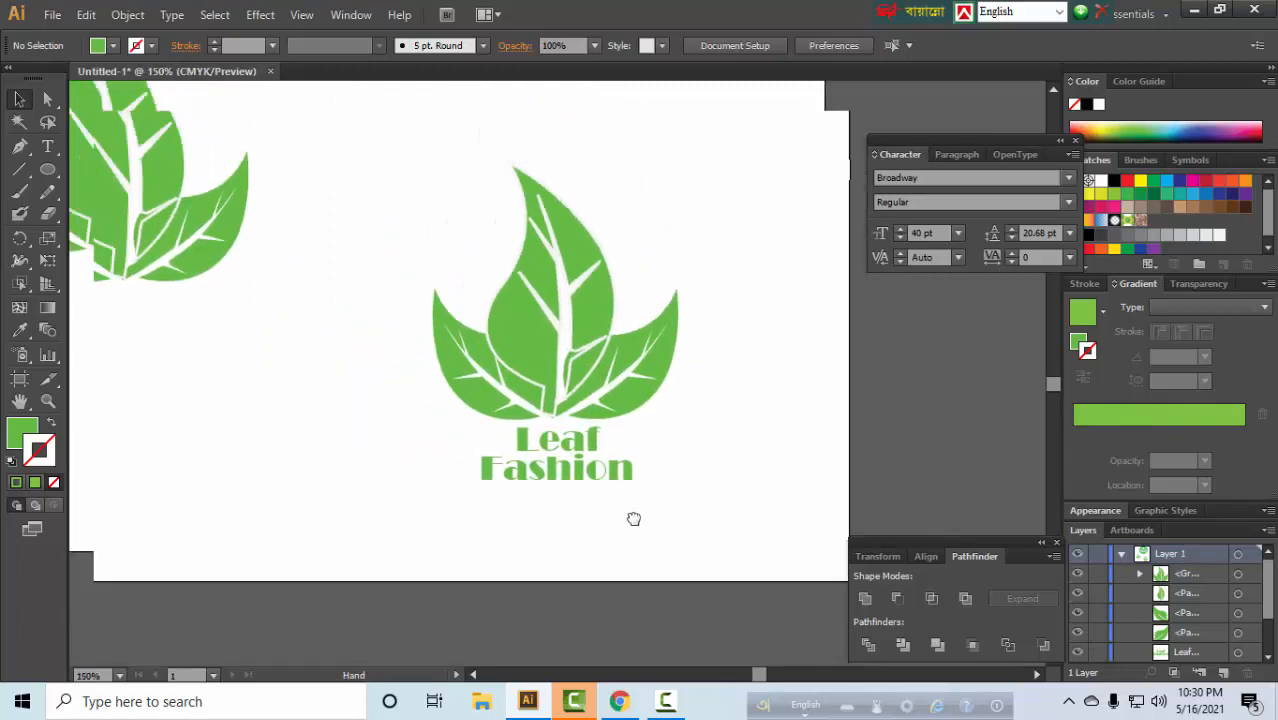
# Step: Move the three-leaf emblem with its "Leaf Fashion" text up toward the smaller emblem and scale them up together, bringing the text to about 36.56 pt
pyautogui.moveTo(437, 418); pyautogui.dragTo(435, 545)
pyautogui.keyDown('ctrl'); pyautogui.keyDown('alt'); pyautogui.click(482, 417); pyautogui.keyUp('alt'); pyautogui.keyUp('ctrl')
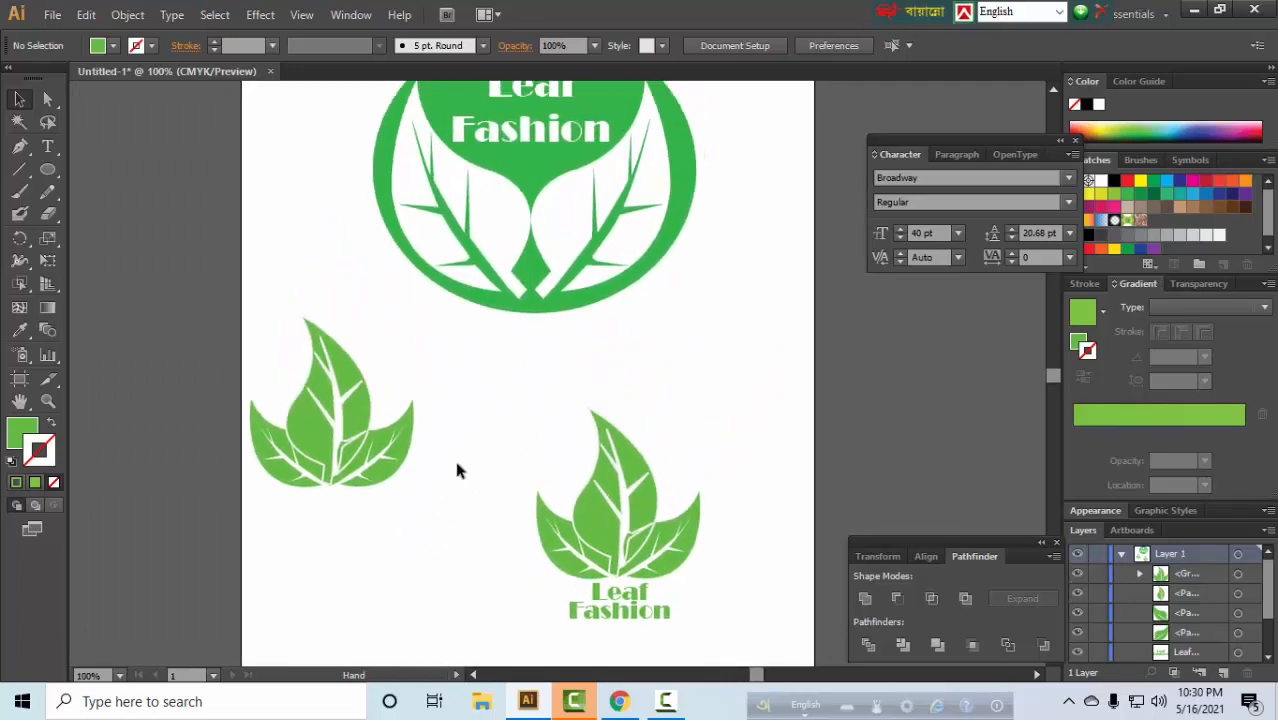
pyautogui.moveTo(484, 410); pyautogui.dragTo(538, 455)
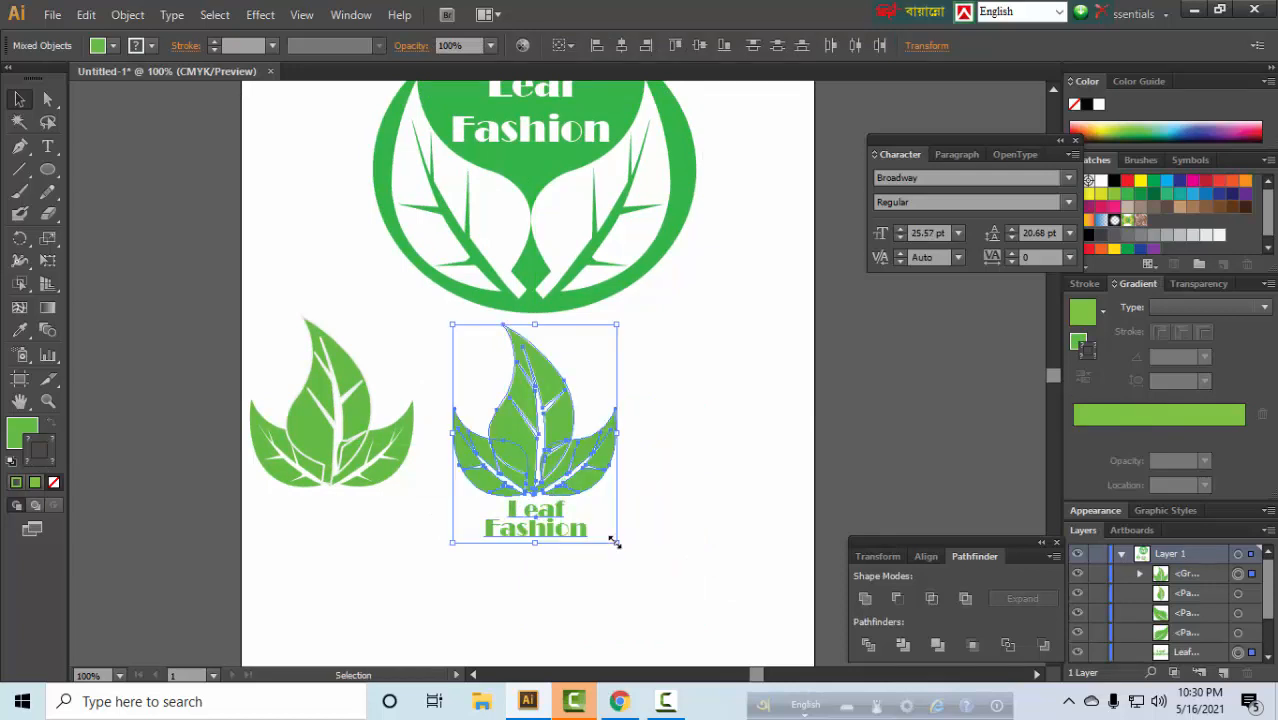
pyautogui.moveTo(614, 542); pyautogui.dragTo(652, 590)
pyautogui.moveTo(572, 484)
pyautogui.mouseDown()
pyautogui.moveTo(590, 536)
pyautogui.moveTo(550, 437)
pyautogui.moveTo(570, 508)
pyautogui.mouseUp()
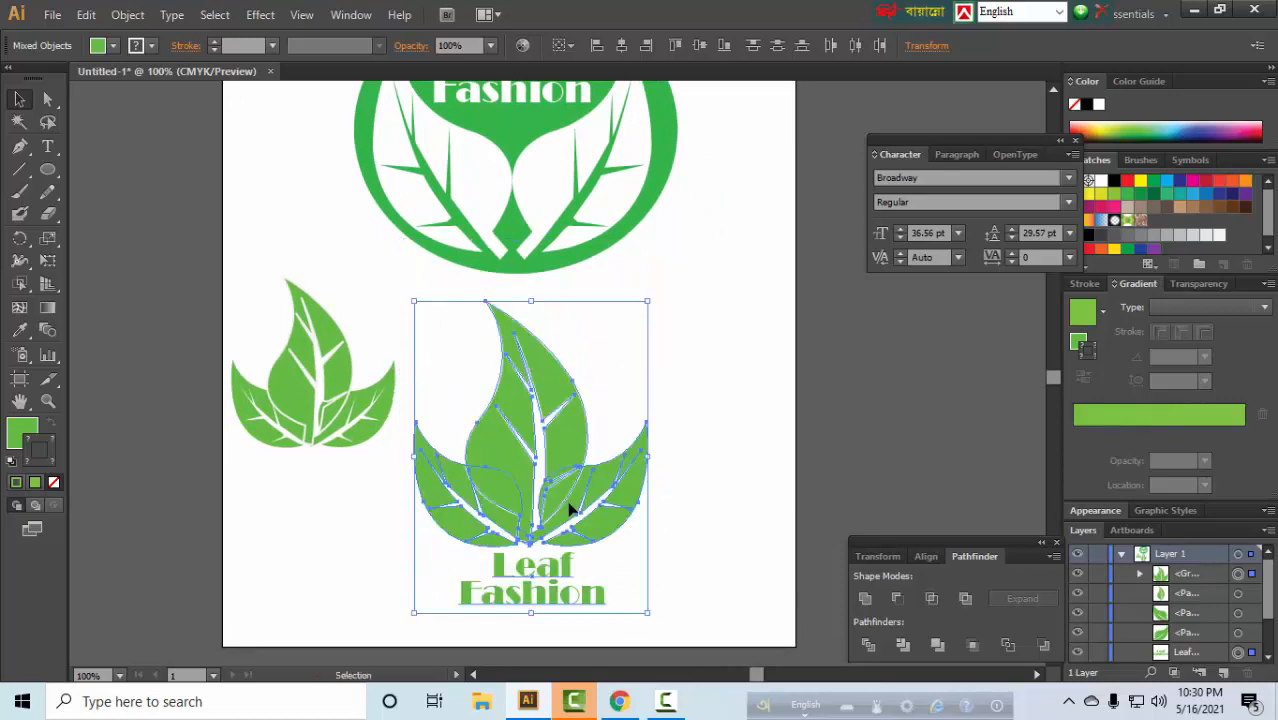
pyautogui.click(720, 431)
# Step: Select all the logos on the artboard and move them together slightly up and to the right
pyautogui.keyDown('ctrl'); pyautogui.click(576, 460); pyautogui.keyUp('ctrl')
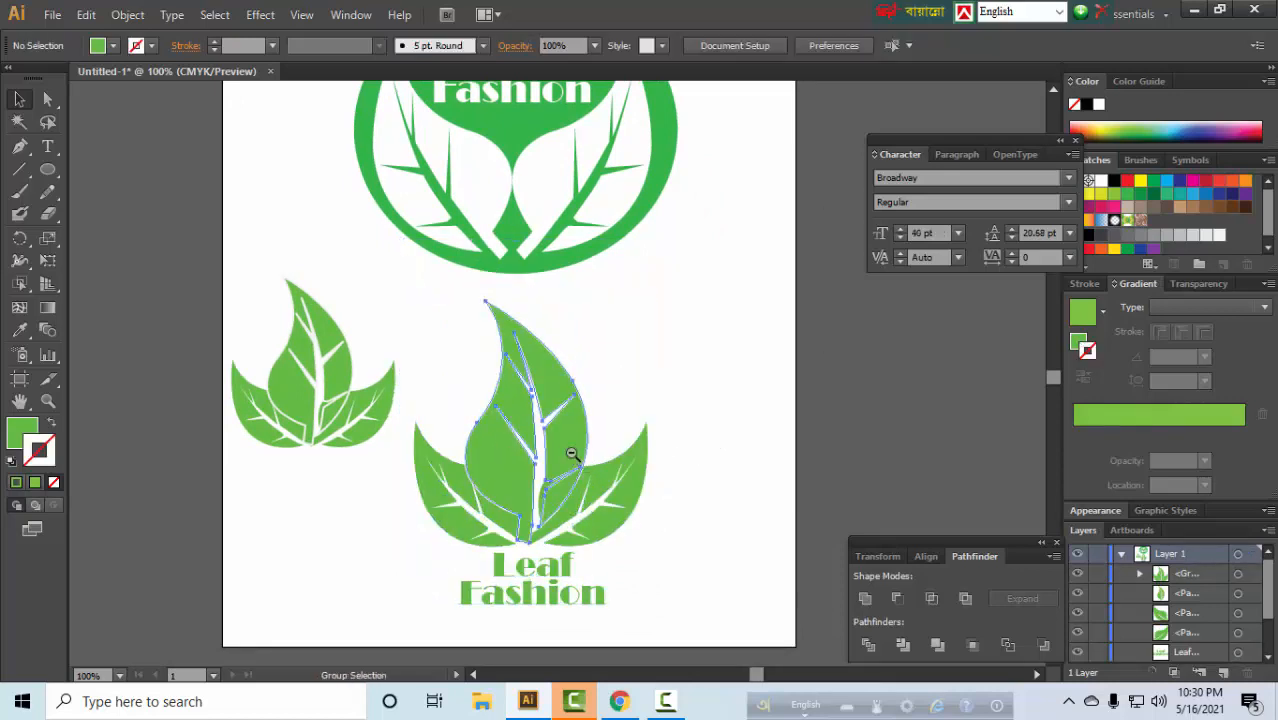
pyautogui.keyDown('ctrl'); pyautogui.keyDown('alt'); pyautogui.click(608, 431); pyautogui.keyUp('alt'); pyautogui.keyUp('ctrl')
pyautogui.moveTo(559, 377); pyautogui.dragTo(574, 445)
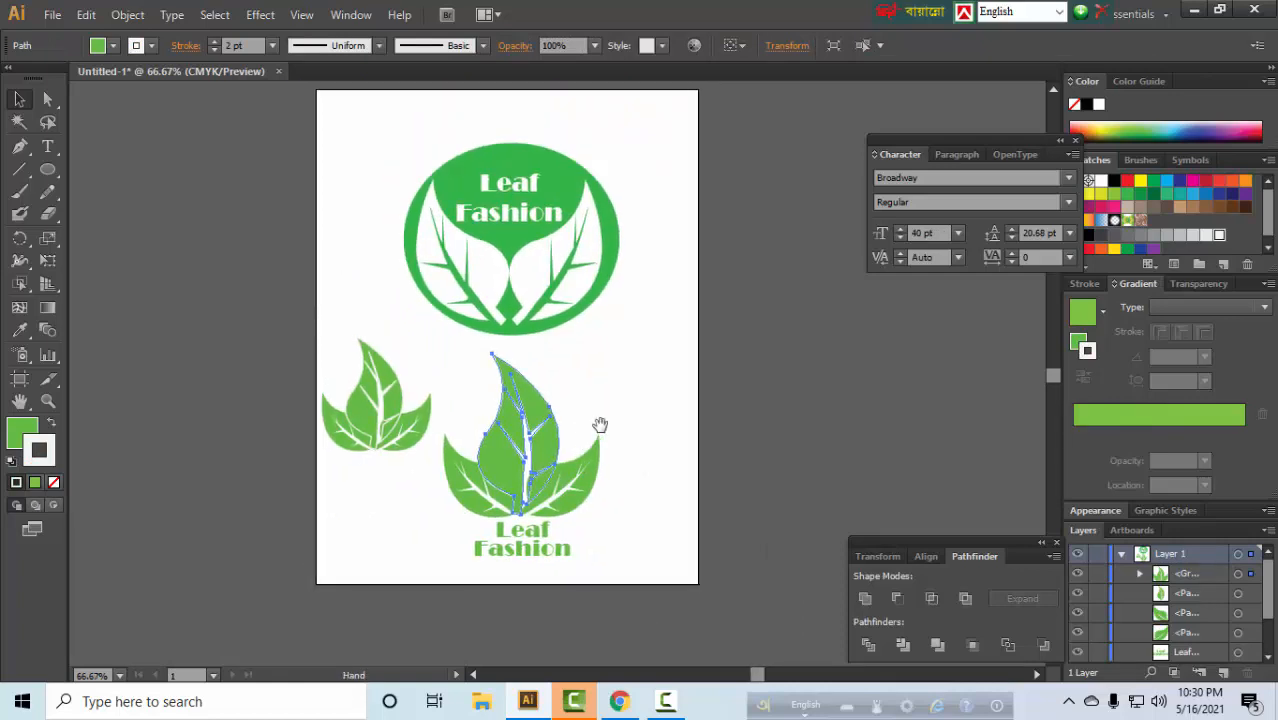
pyautogui.moveTo(390, 170); pyautogui.dragTo(625, 528)
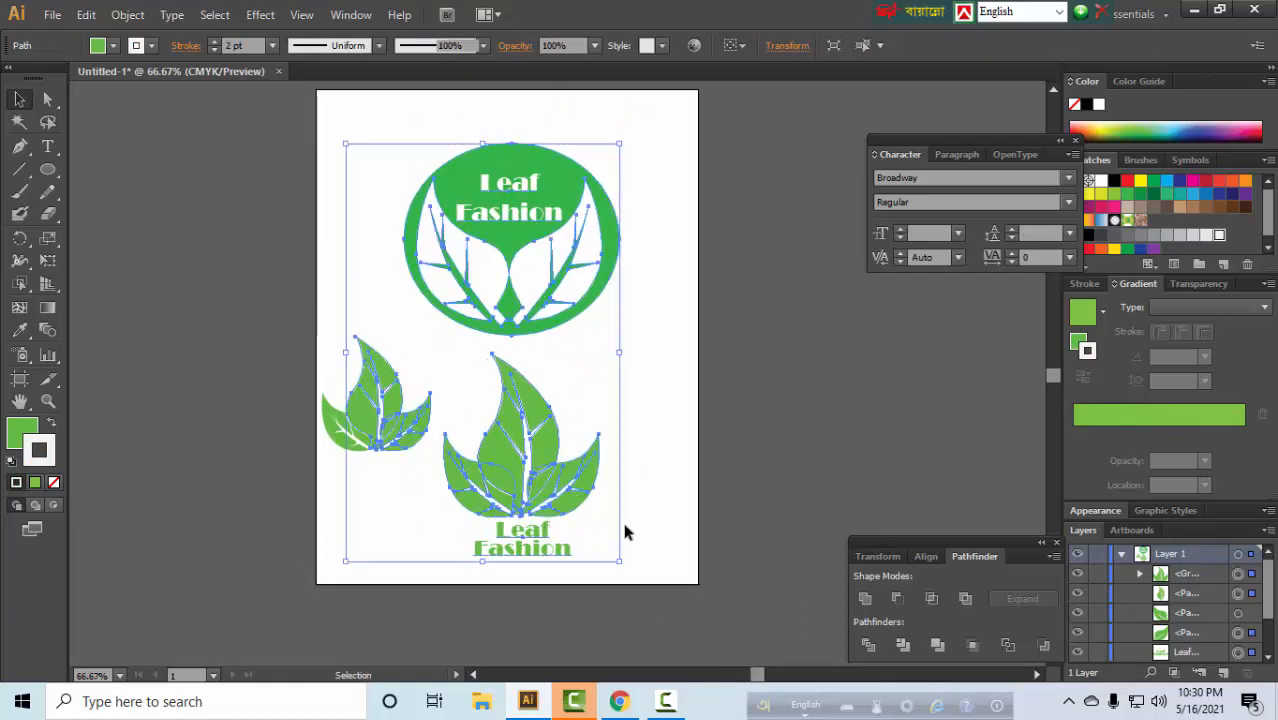
pyautogui.moveTo(323, 112); pyautogui.dragTo(655, 566)
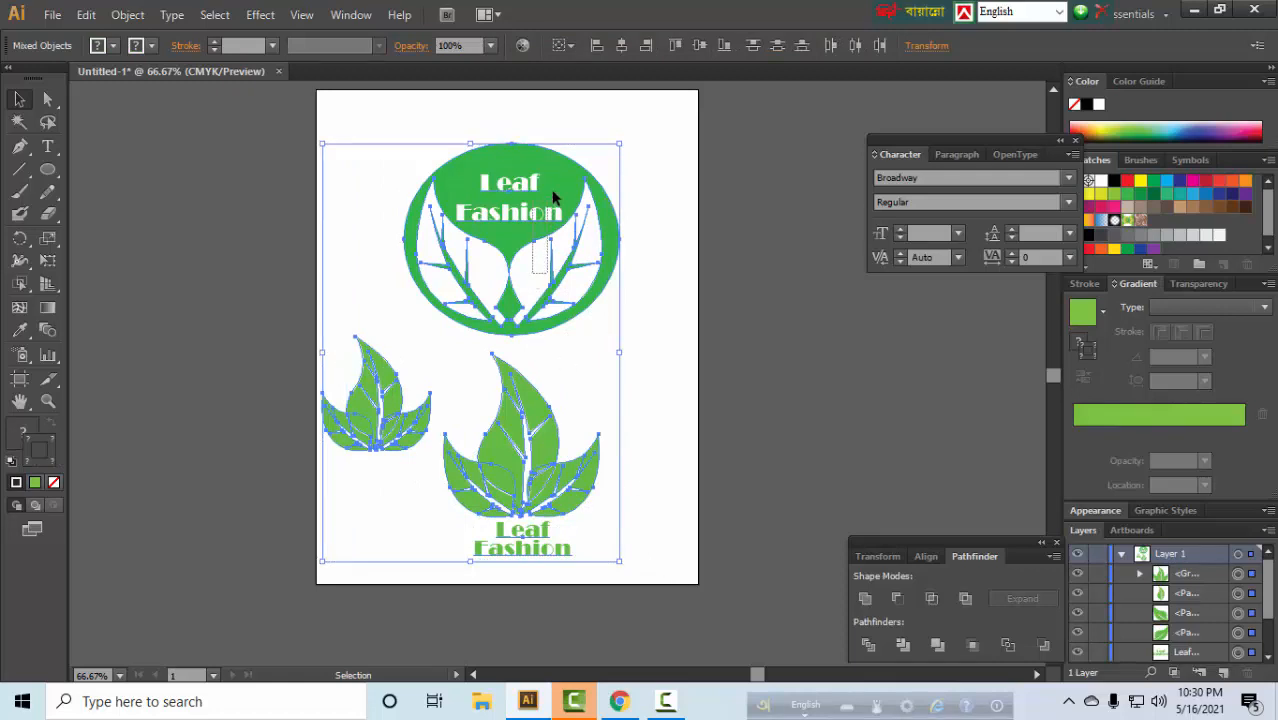
pyautogui.moveTo(541, 208); pyautogui.dragTo(397, 178)
pyautogui.moveTo(325, 120); pyautogui.dragTo(696, 585)
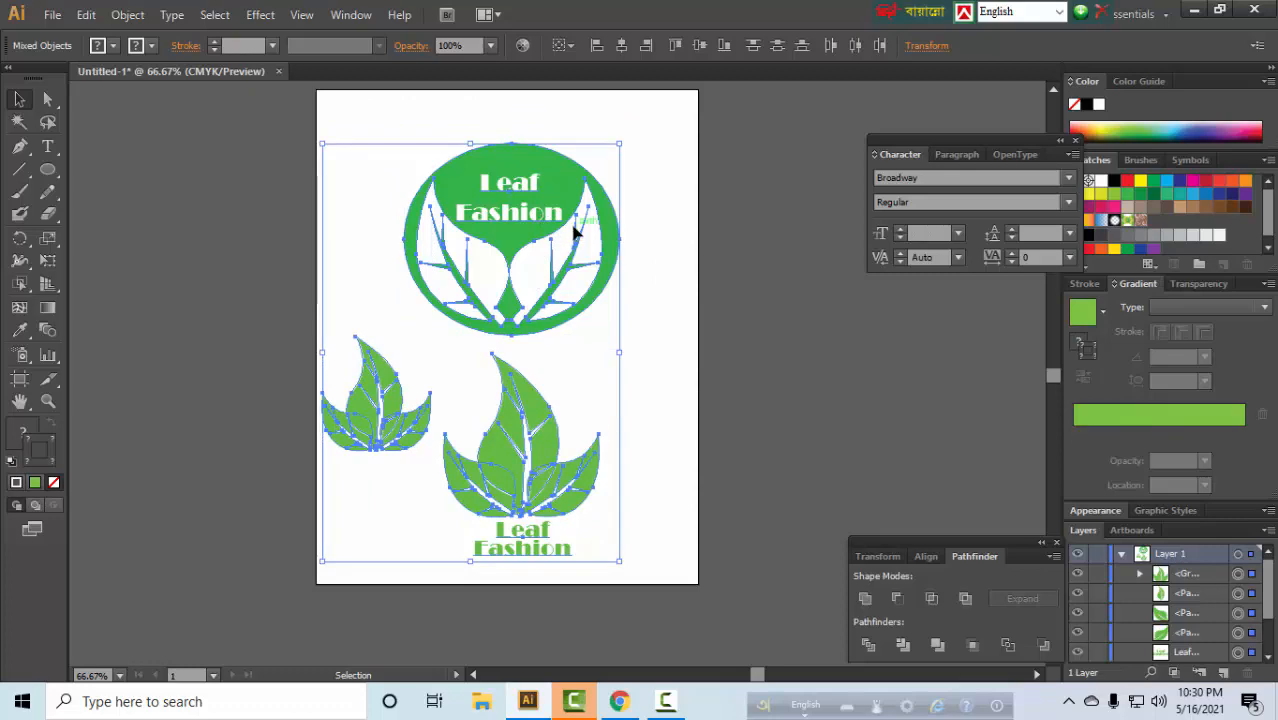
pyautogui.moveTo(576, 232); pyautogui.dragTo(606, 201)
pyautogui.click(386, 425)
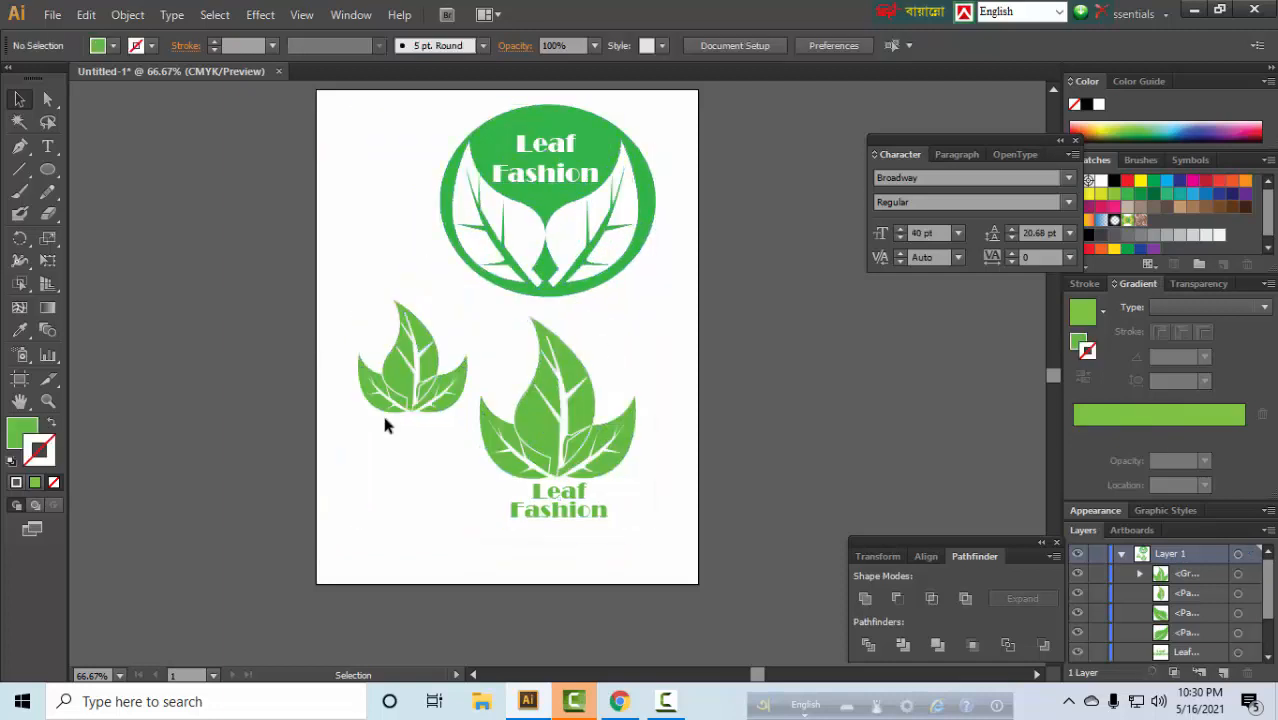